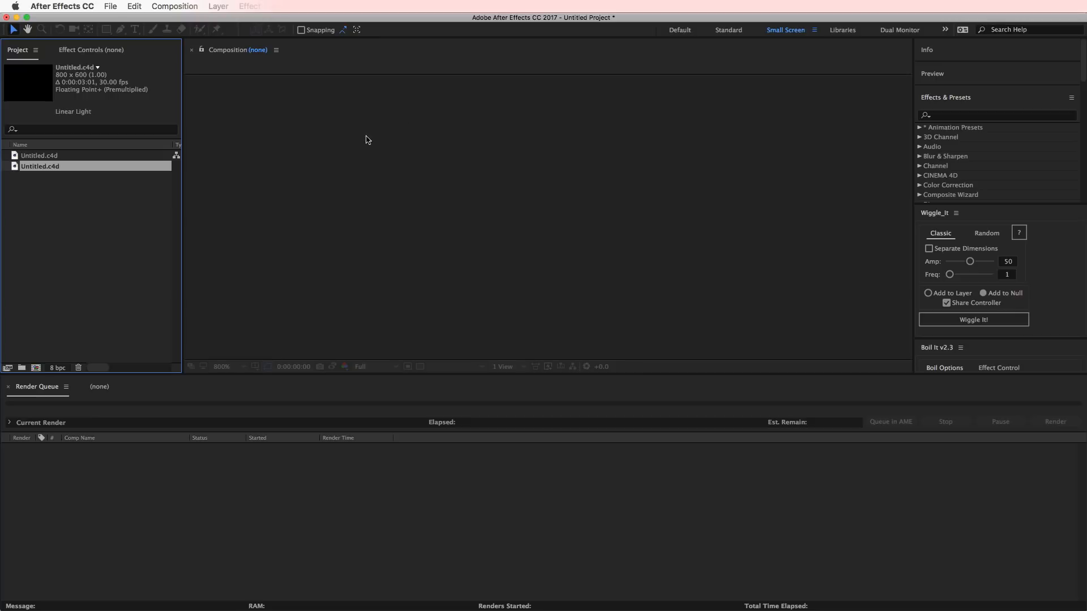
- Create a new MAXON CINEMA 4D file with the default name Untitled, and start an empty project in CINEMA 4D Lite
left_click(351, 292)
left_click(136, 288)
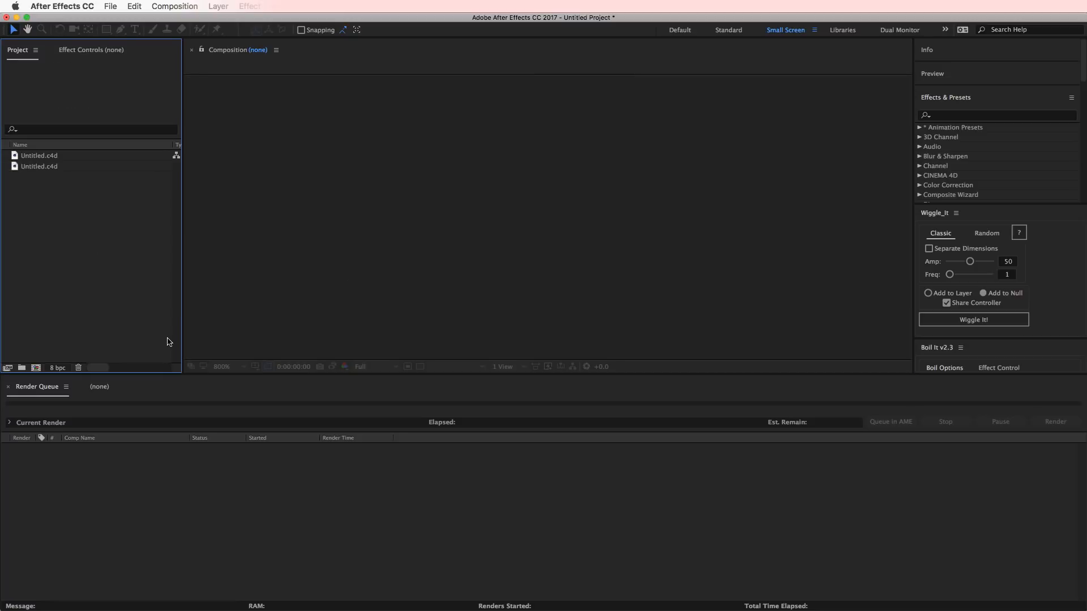
left_click(111, 6)
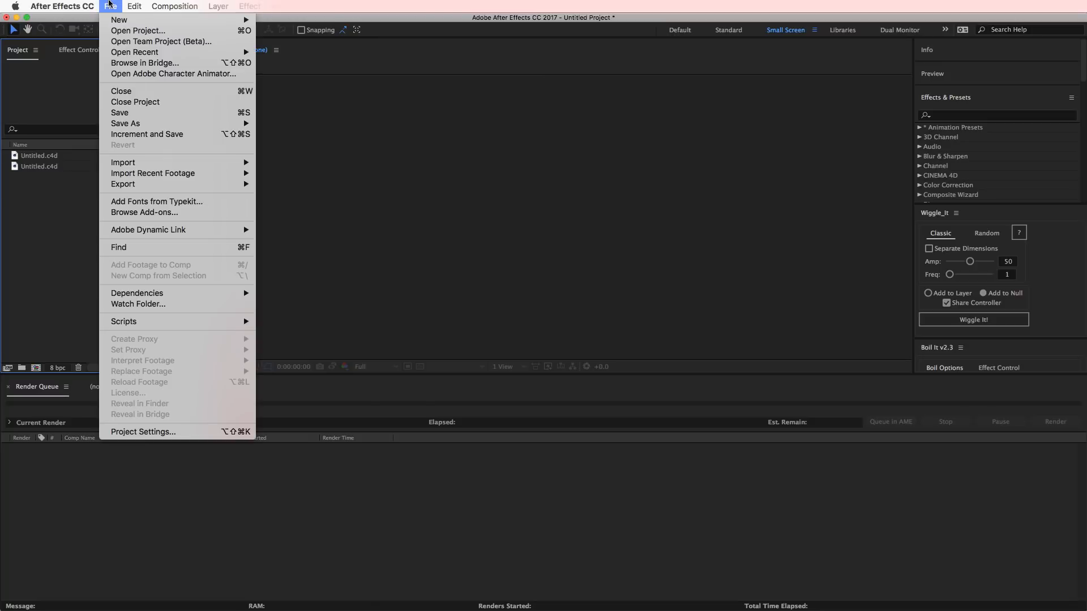
mouse_move(119, 20)
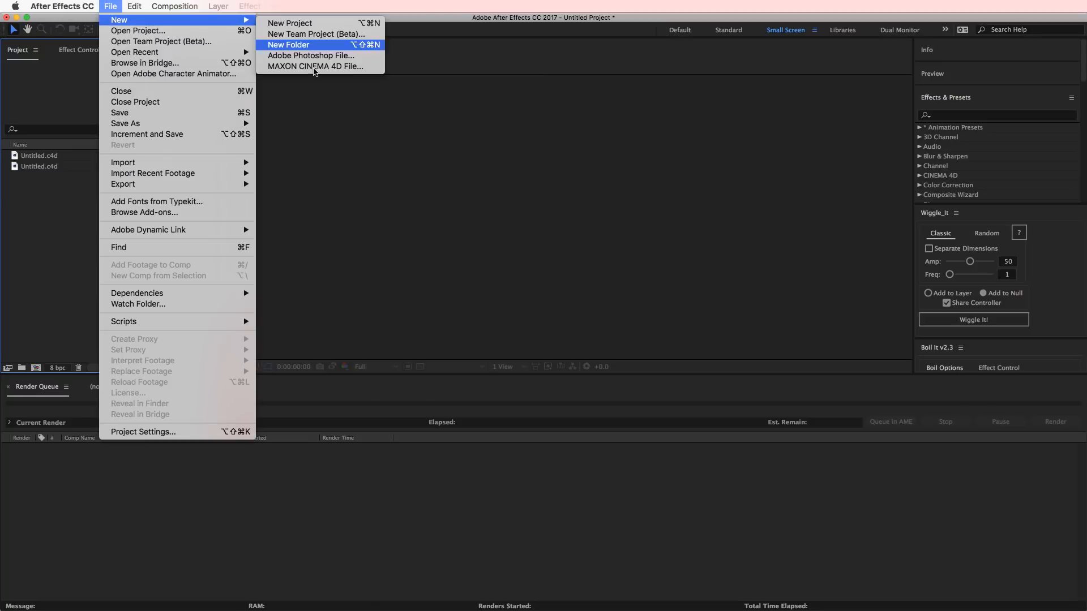
left_click(361, 69)
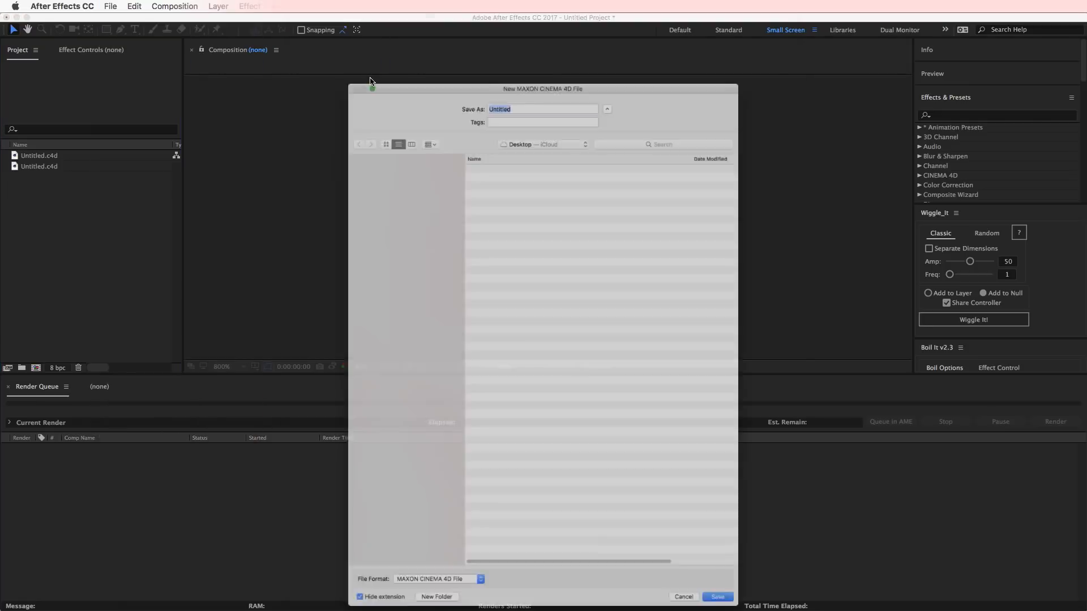
key("Return")
left_click(625, 102)
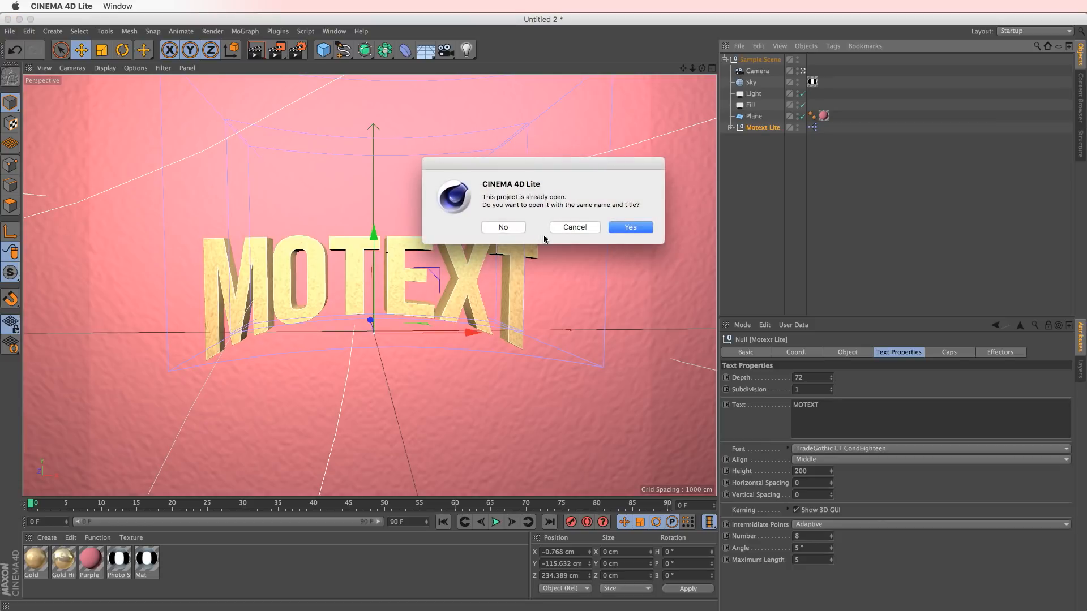
left_click(572, 228)
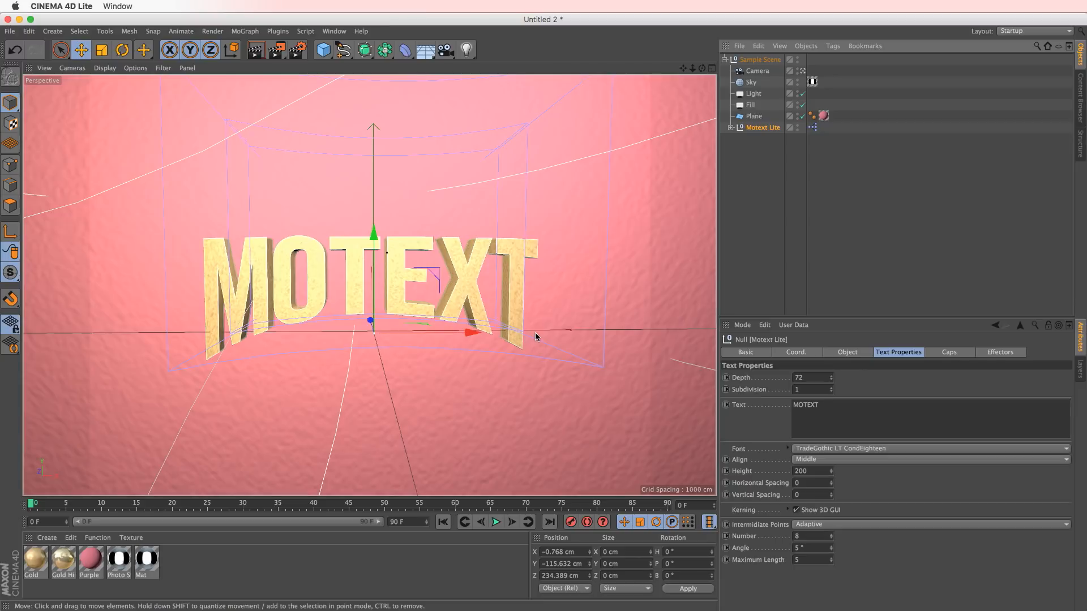
key("super+n")
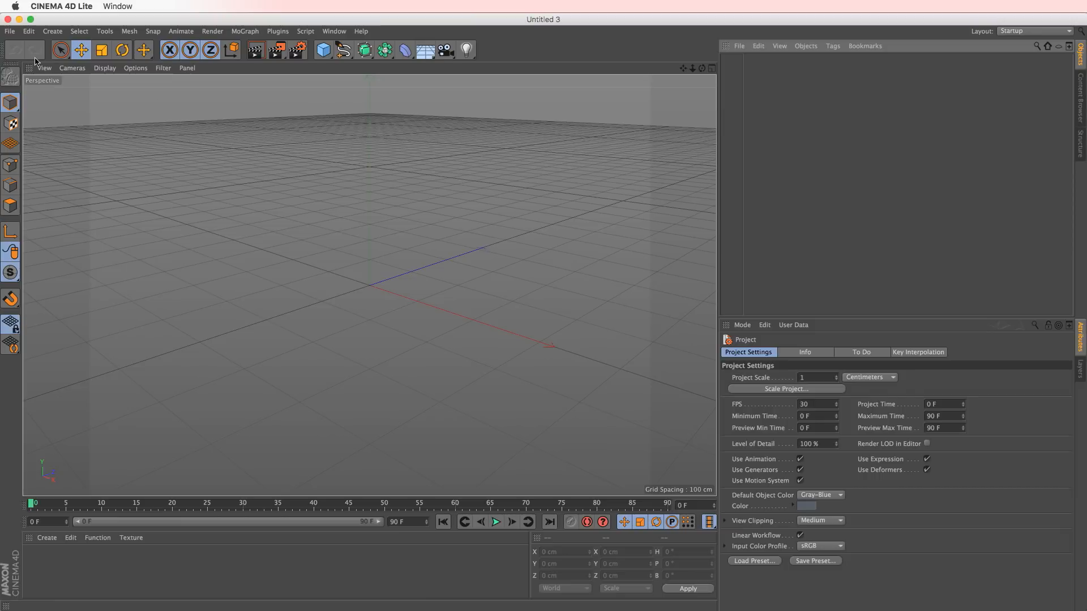
- Open the CINEMA 4D Lite preferences folder on disk from the application's preferences
left_click(10, 31)
mouse_move(27, 35)
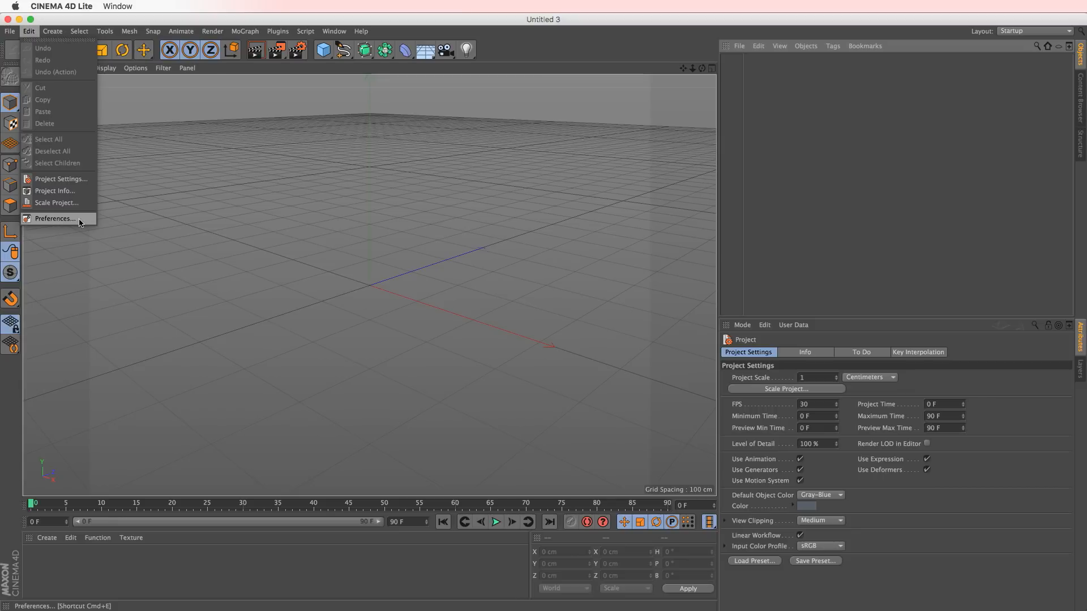
left_click(63, 223)
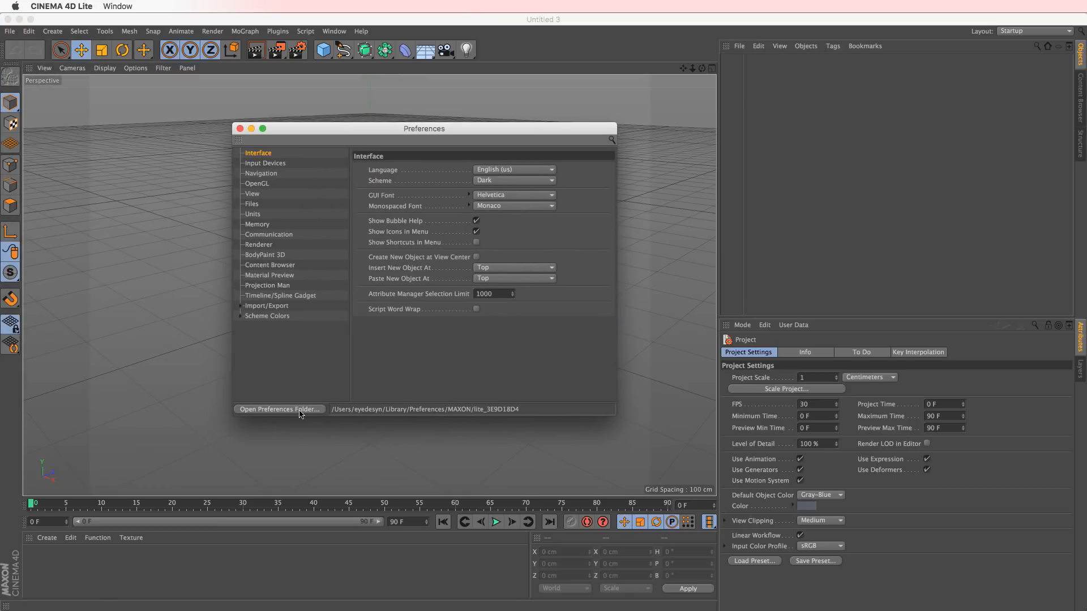
left_click(295, 410)
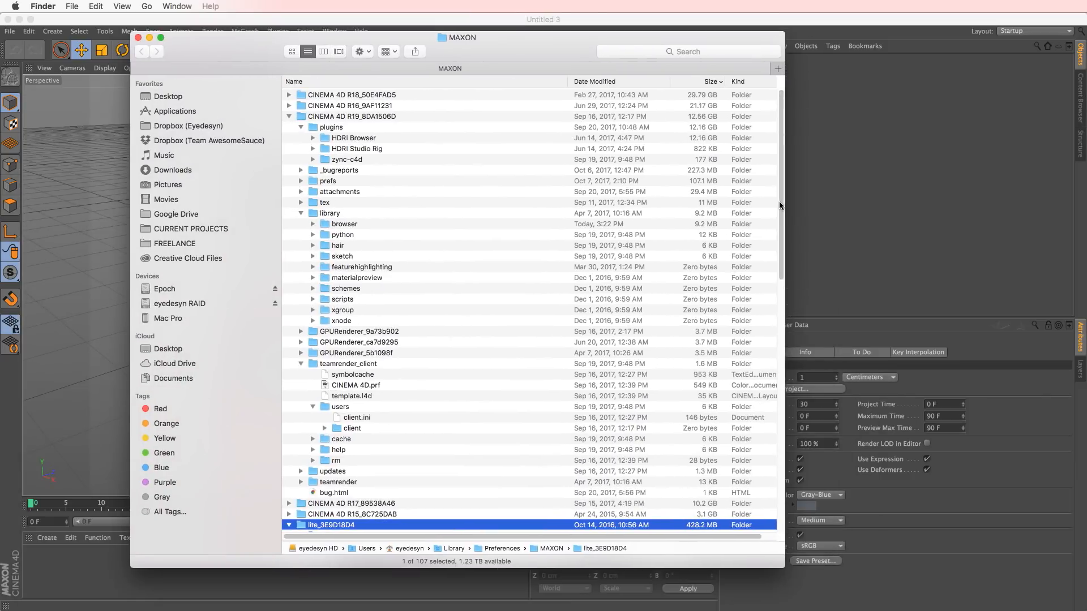
- Locate eyedesyn motext lite.lib4d in the library/browser folder of lite_3E9D18D4, and close the preferences
left_click_drag(780, 206, 782, 327)
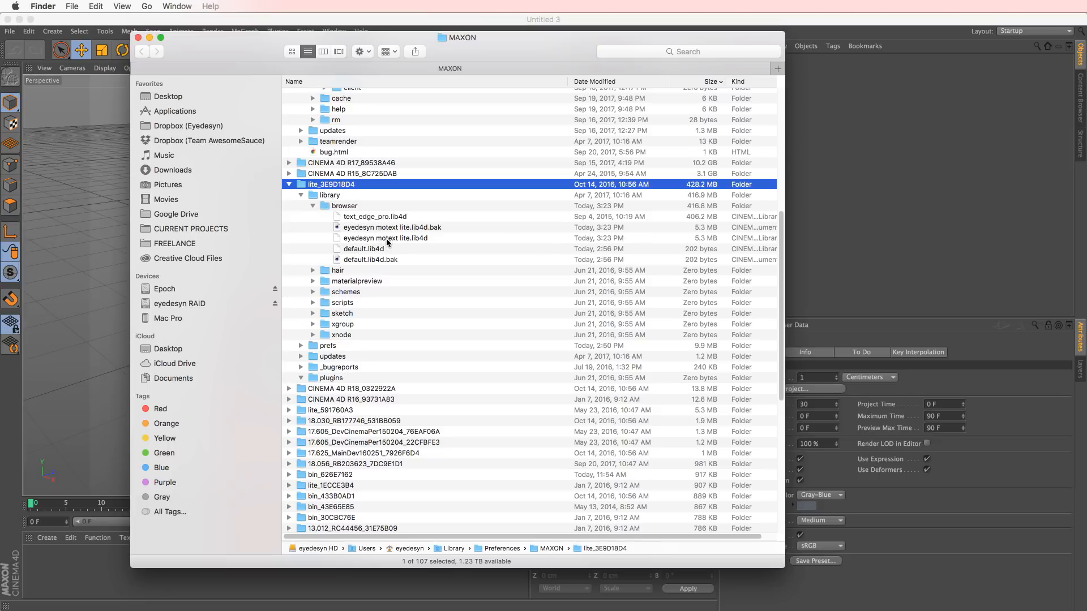
left_click(348, 240)
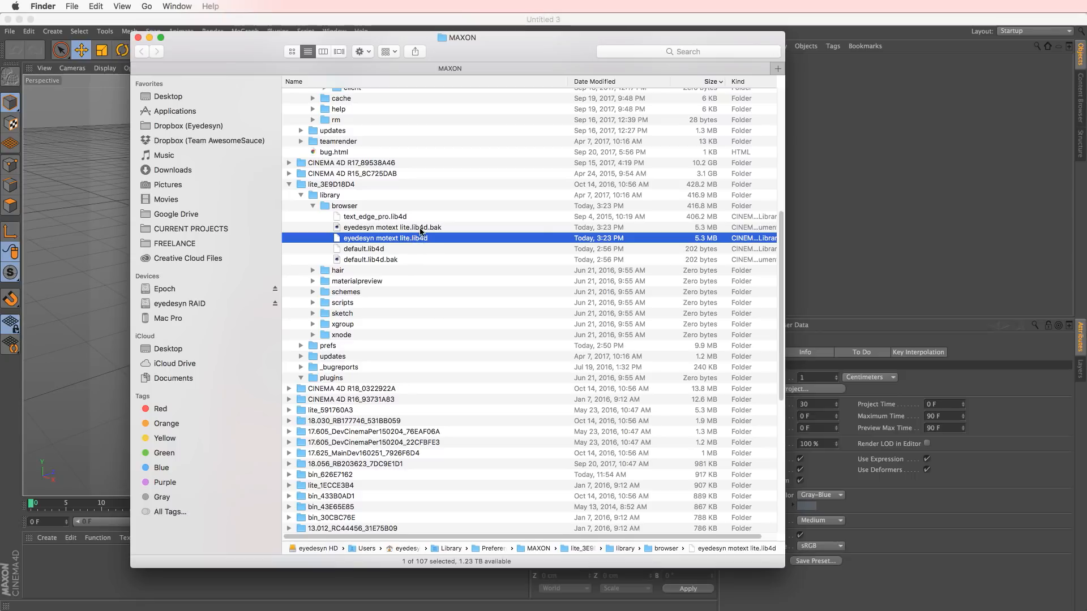
double_click(341, 187)
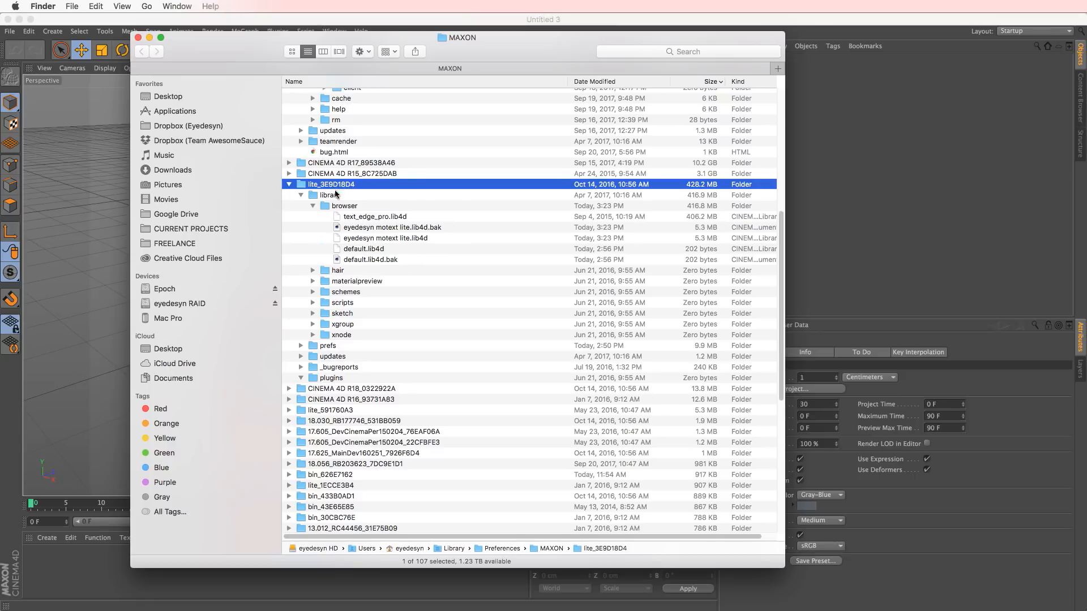
left_click(319, 106)
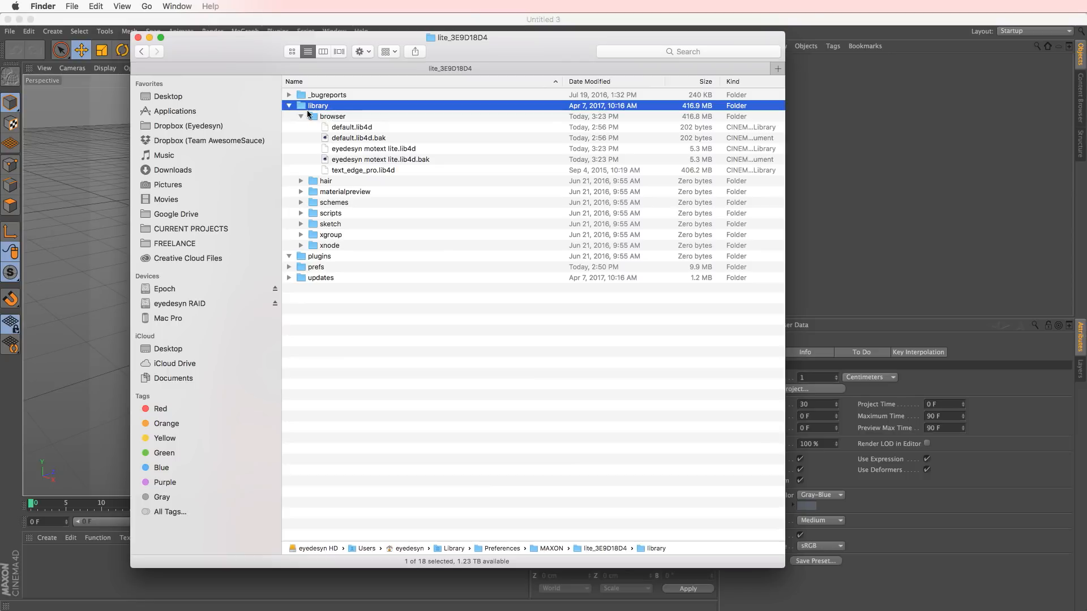
left_click(316, 118)
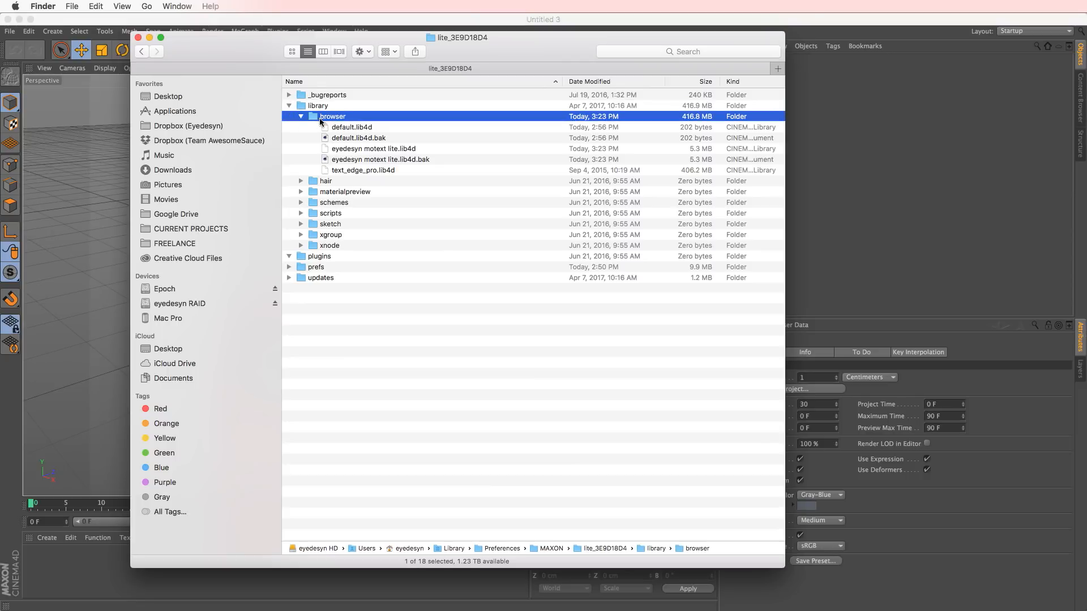
left_click(351, 161)
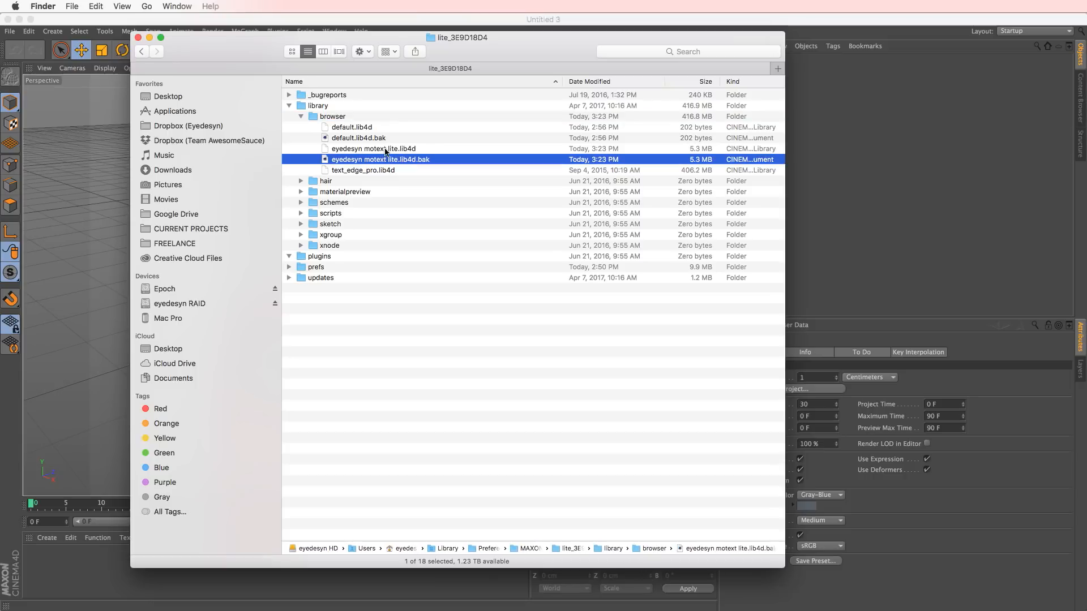
left_click(399, 151)
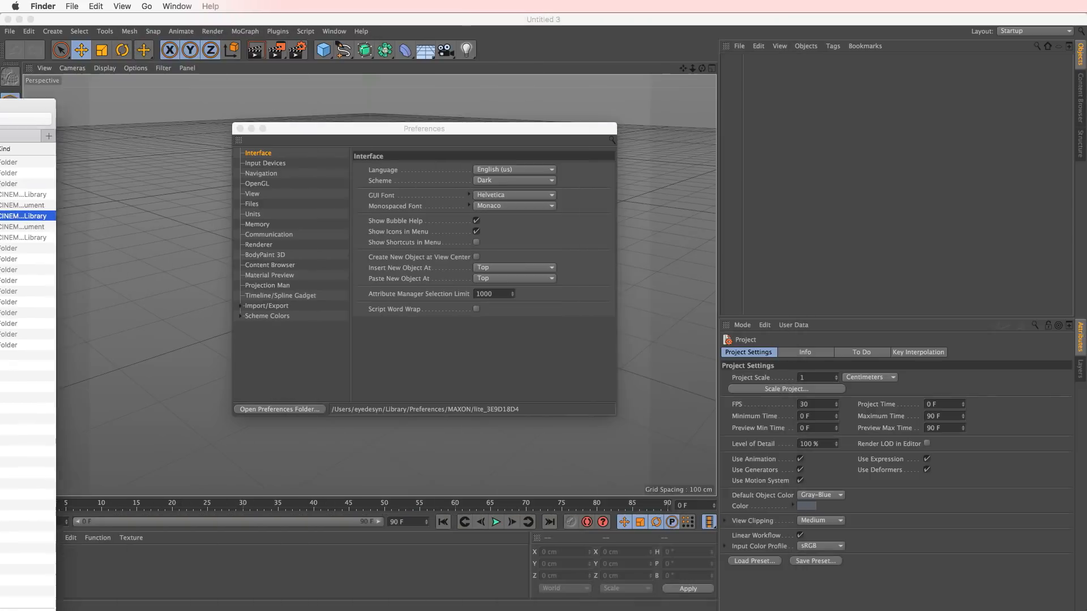
left_click(242, 131)
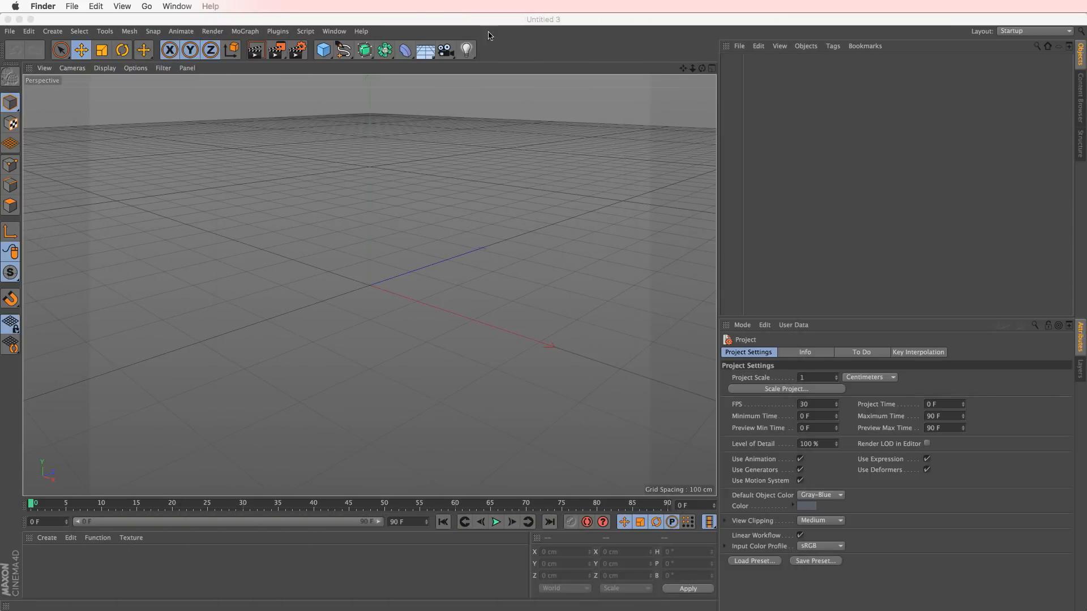
- Load the Motext Lite preset from the Eyedesyn Motext Lite library in the Content Browser, and close the browser
left_click(349, 31)
left_click(389, 97)
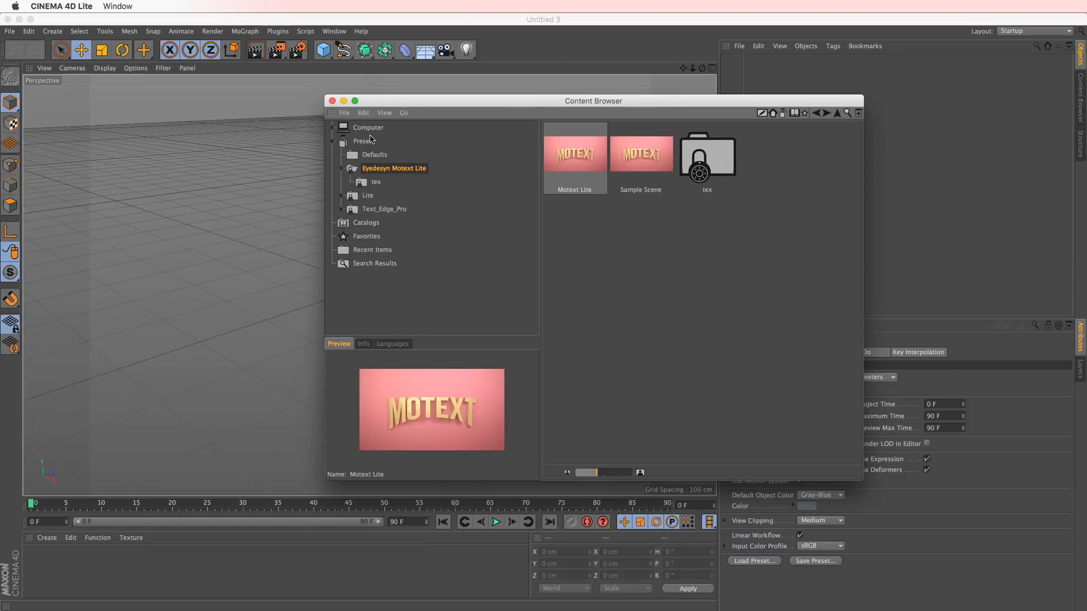
left_click(365, 142)
left_click(371, 168)
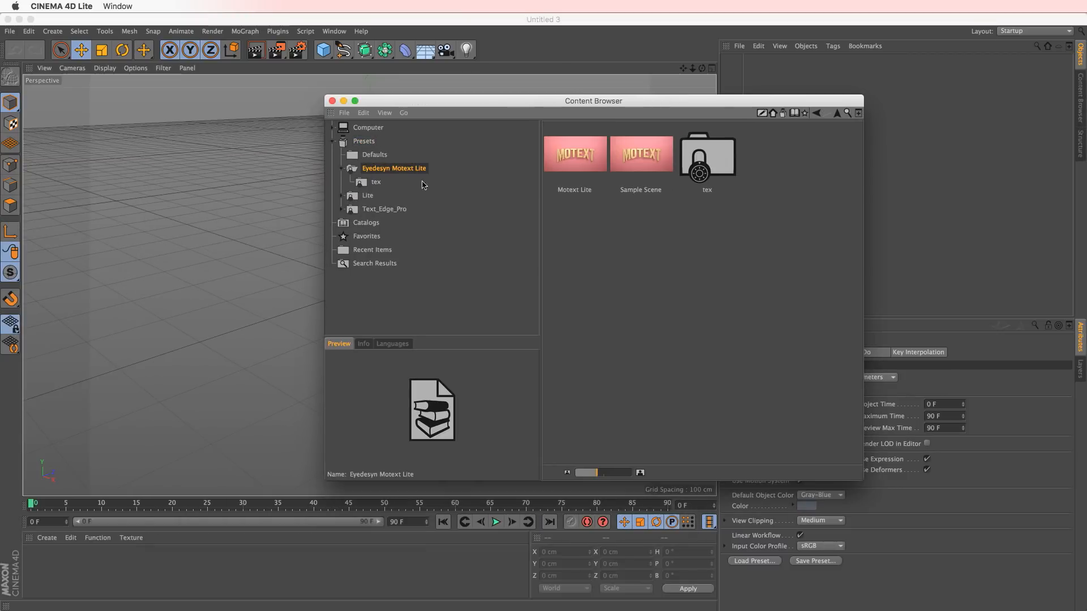
double_click(578, 165)
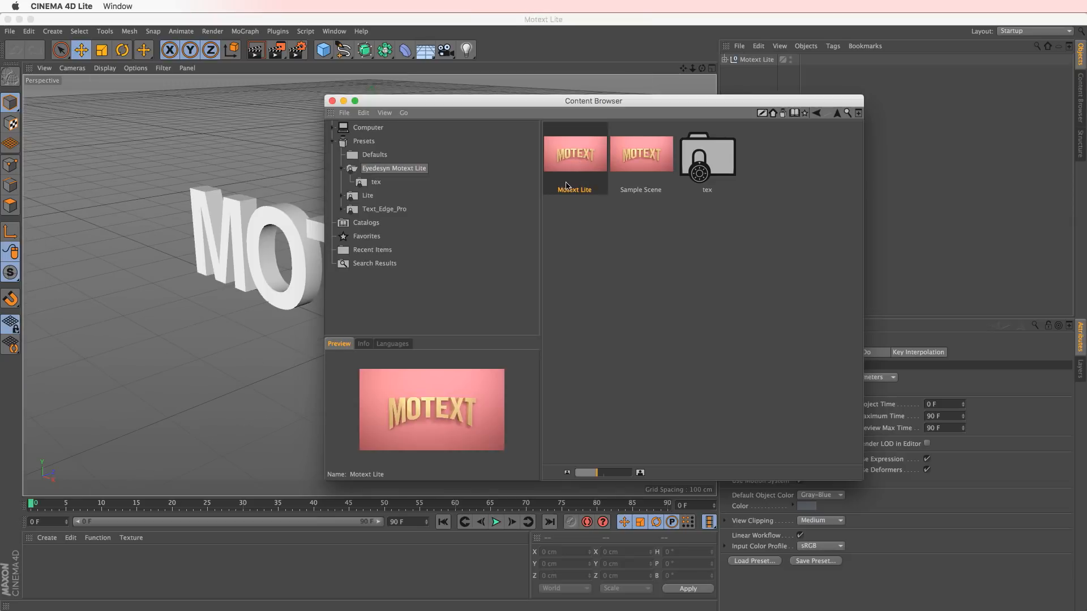
left_click(343, 101)
- Expand the Motext Lite hierarchy down to its Text object, and select the Motext Lite null with the lettering seen from the front
left_click(521, 290)
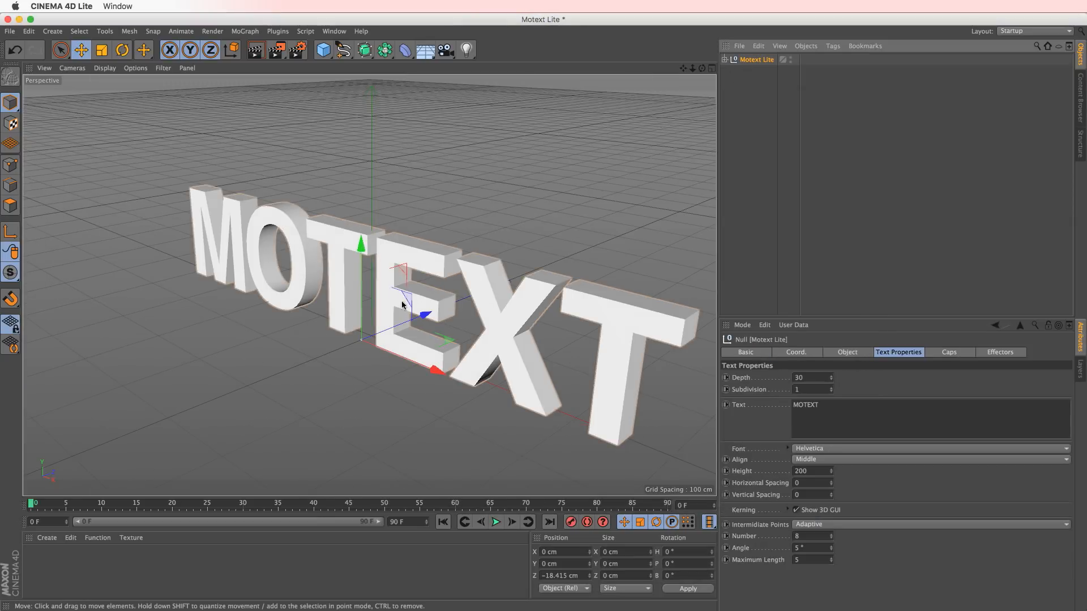
left_click_drag(520, 290, 528, 283, "alt")
right_click_drag(487, 295, 403, 302, "alt")
left_click_drag(403, 302, 388, 290, "alt")
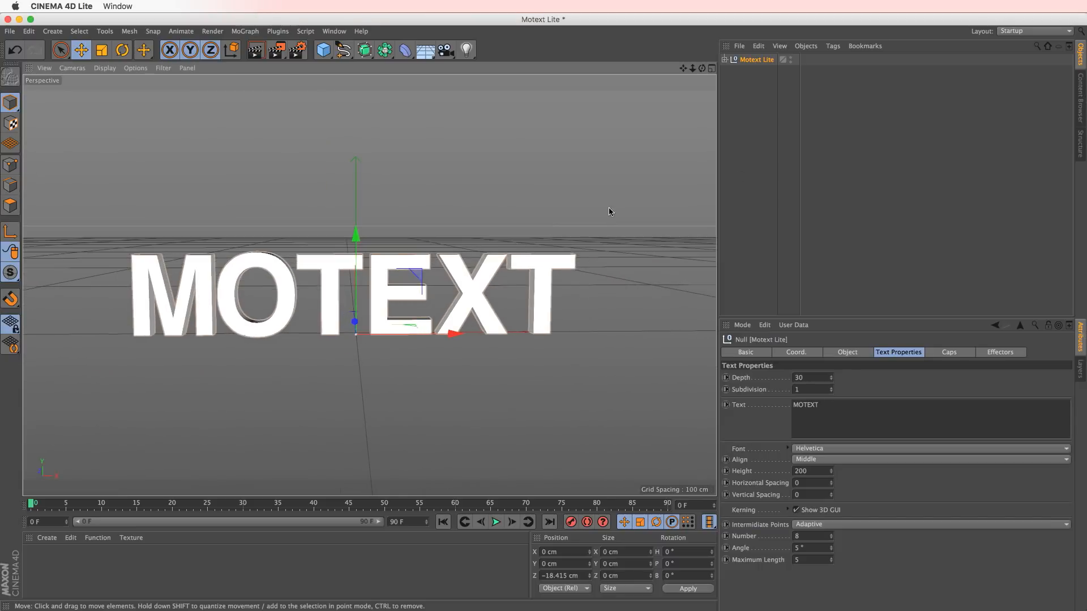
left_click(724, 60)
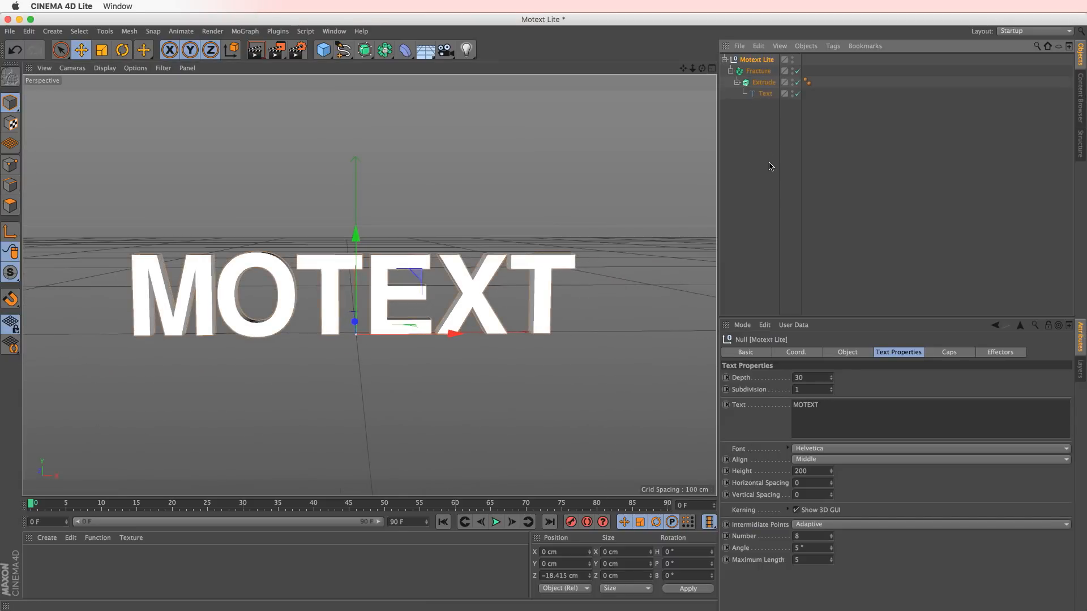
left_click(738, 107)
left_click(748, 61)
middle_click_drag(337, 293, 342, 287, "alt")
left_click_drag(337, 291, 340, 291, "alt")
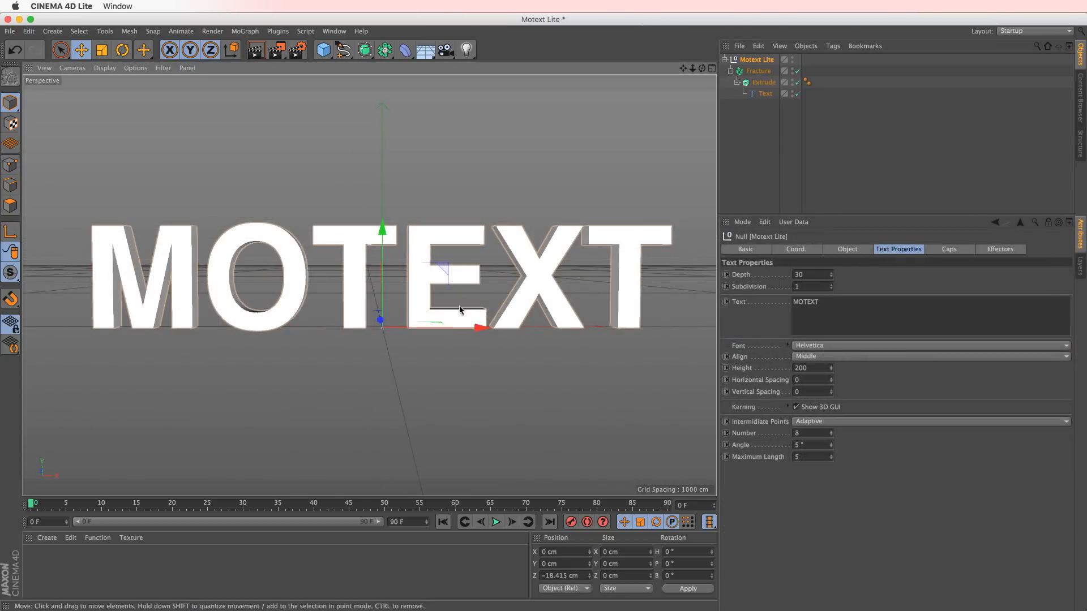
mouse_move(462, 285)
left_mouse_down("alt")
mouse_move(447, 273)
mouse_move(485, 302)
mouse_move(458, 296)
mouse_move(466, 293)
left_mouse_up("alt")
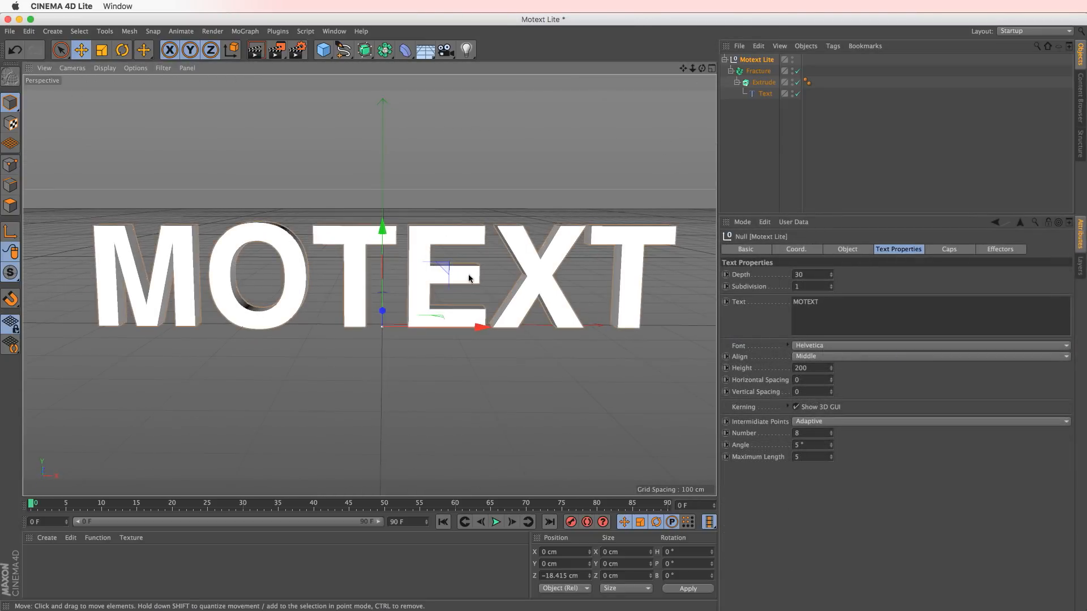
- Select the Text object and adjust the kerning of the letters T, E, X and final T in the viewport, the E to about -11.8 %
left_click(765, 97)
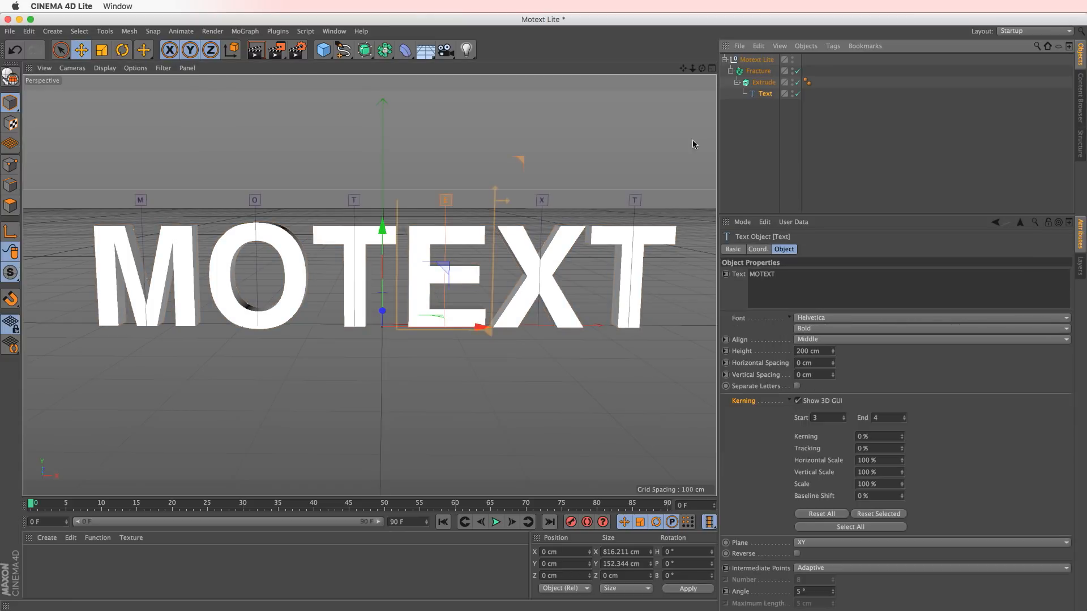
left_click_drag(518, 236, 532, 292, "alt")
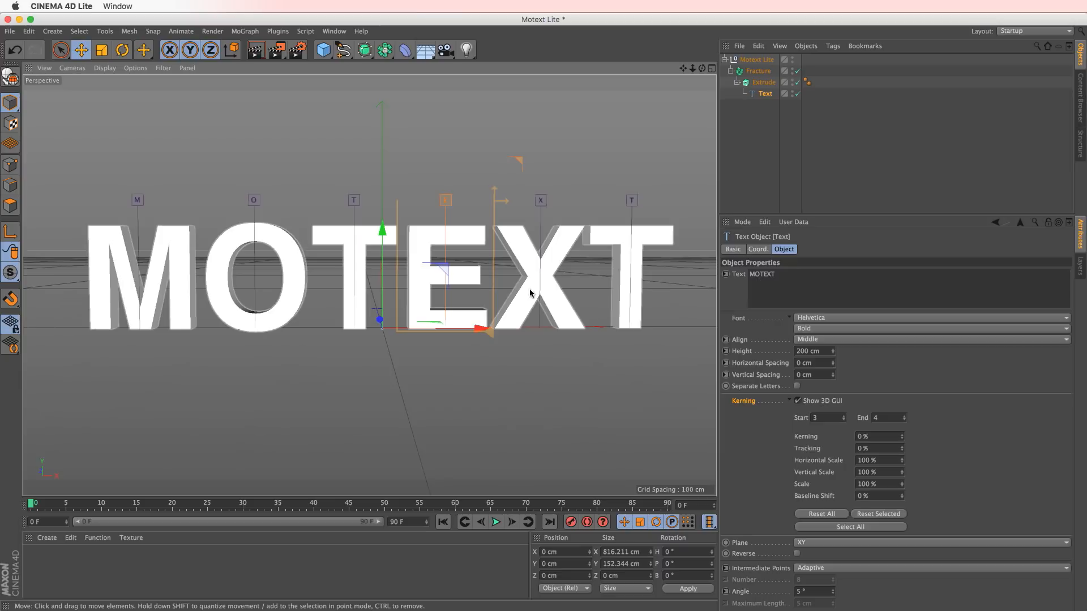
left_click_drag(405, 274, 490, 304, "alt")
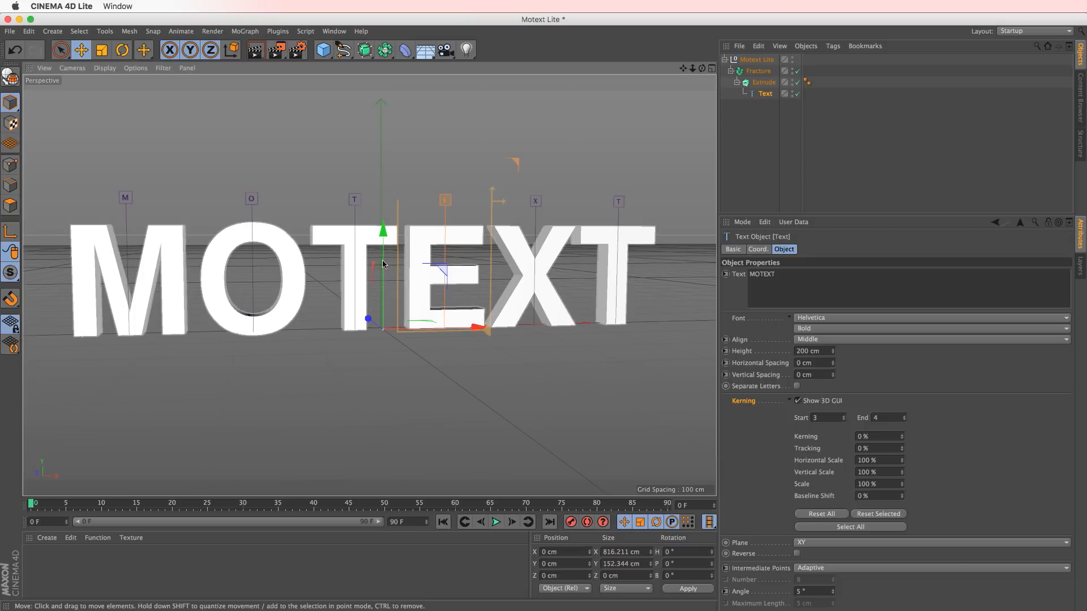
left_click_drag(382, 261, 379, 260, "alt")
left_click_drag(354, 201, 343, 206)
left_click_drag(443, 200, 436, 201)
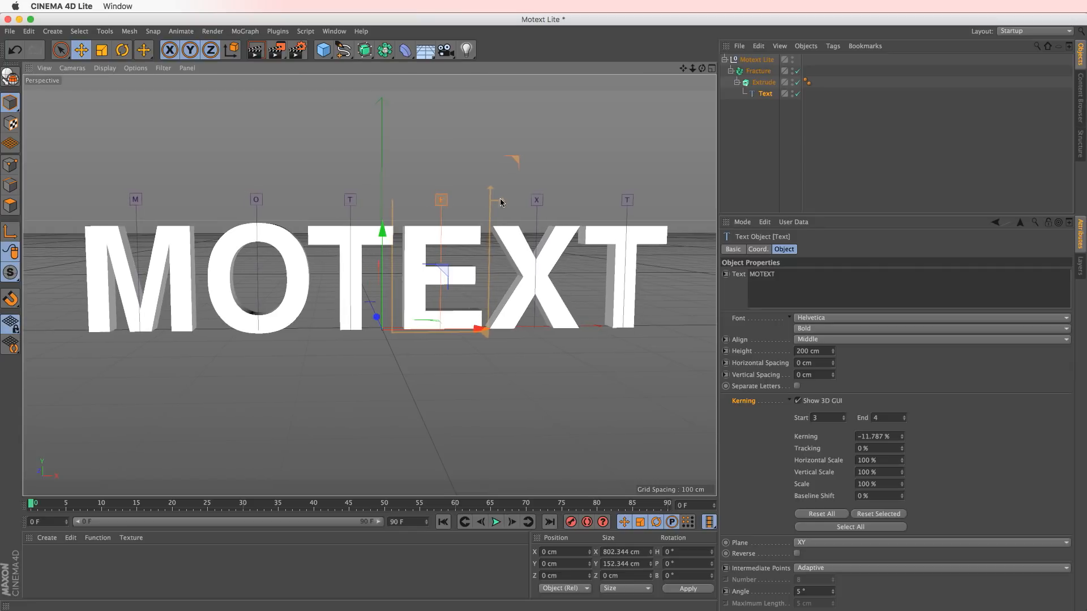
left_click_drag(537, 201, 533, 202)
left_click_drag(626, 204, 625, 204)
- Shift the letter O slightly closer to the M, and toggle the 3D kerning GUI off and on again
mouse_move(362, 254)
left_mouse_down("alt")
mouse_move(328, 243)
mouse_move(369, 235)
left_mouse_up("alt")
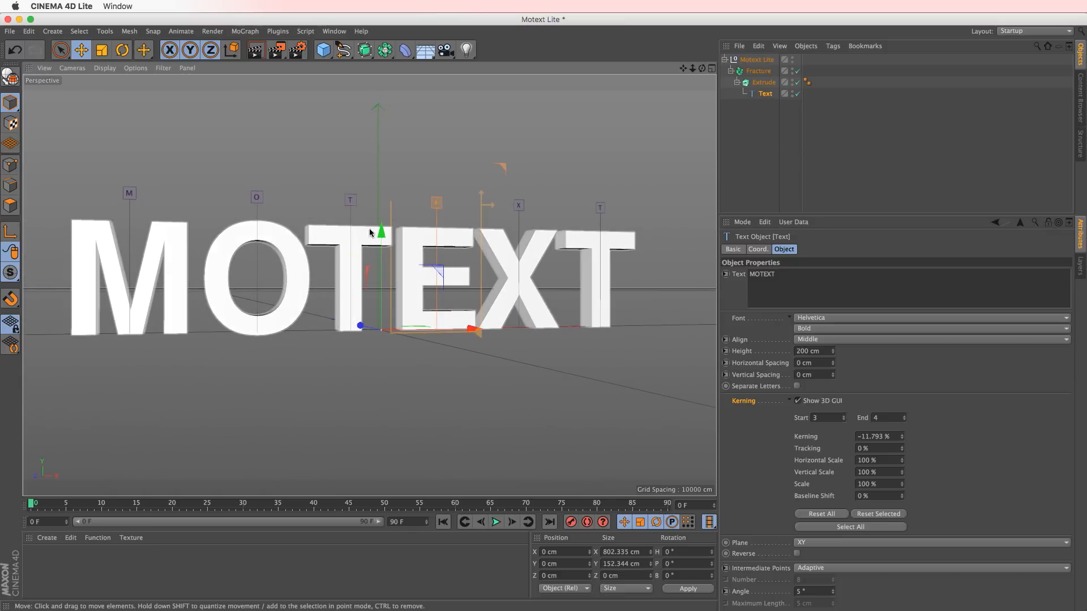
left_click_drag(258, 203, 251, 202)
left_click_drag(294, 247, 279, 256, "alt")
left_click(799, 401)
left_click(798, 401)
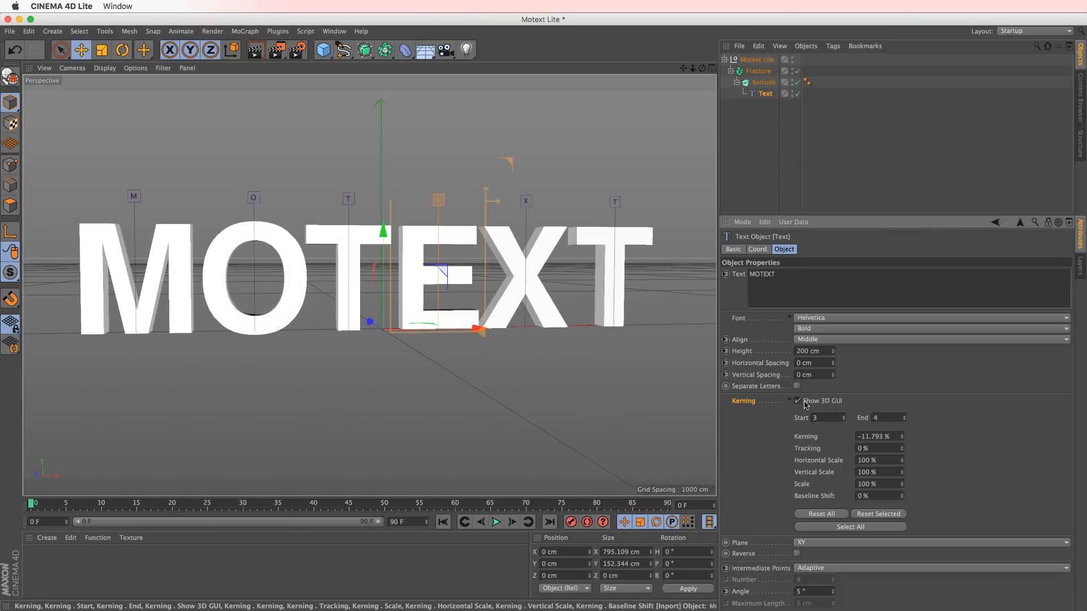
- Loosen the E's kerning to about 0.28 %, readjust the first T and the O, and deselect the text
left_click_drag(495, 202, 499, 202)
mouse_move(347, 202)
left_mouse_down()
mouse_move(381, 202)
mouse_move(342, 203)
mouse_move(356, 198)
left_mouse_up()
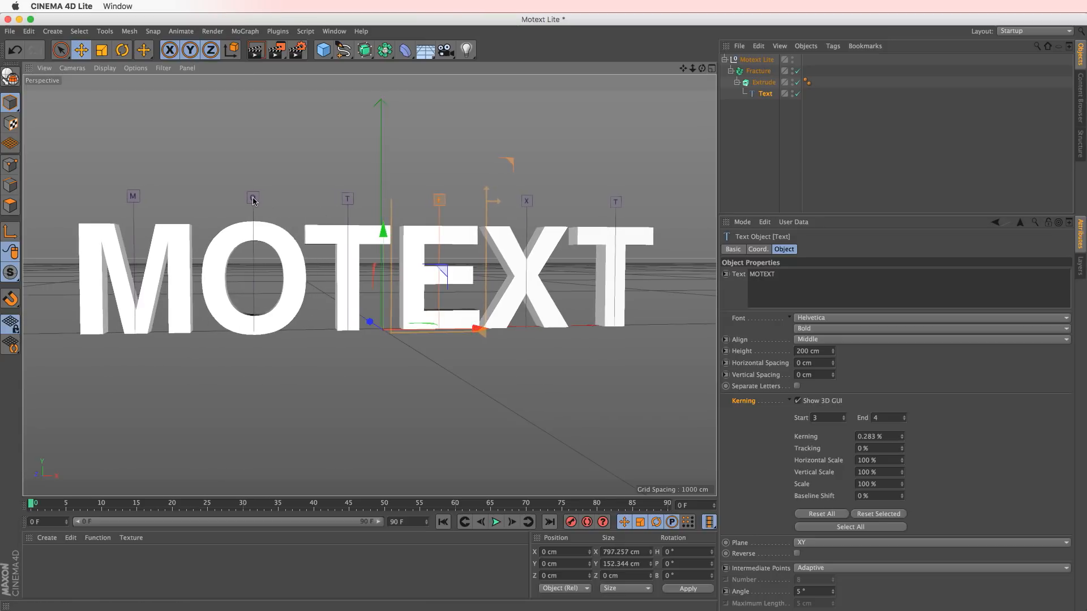
left_click_drag(256, 198, 257, 198)
left_click_drag(640, 199, 585, 280, "alt")
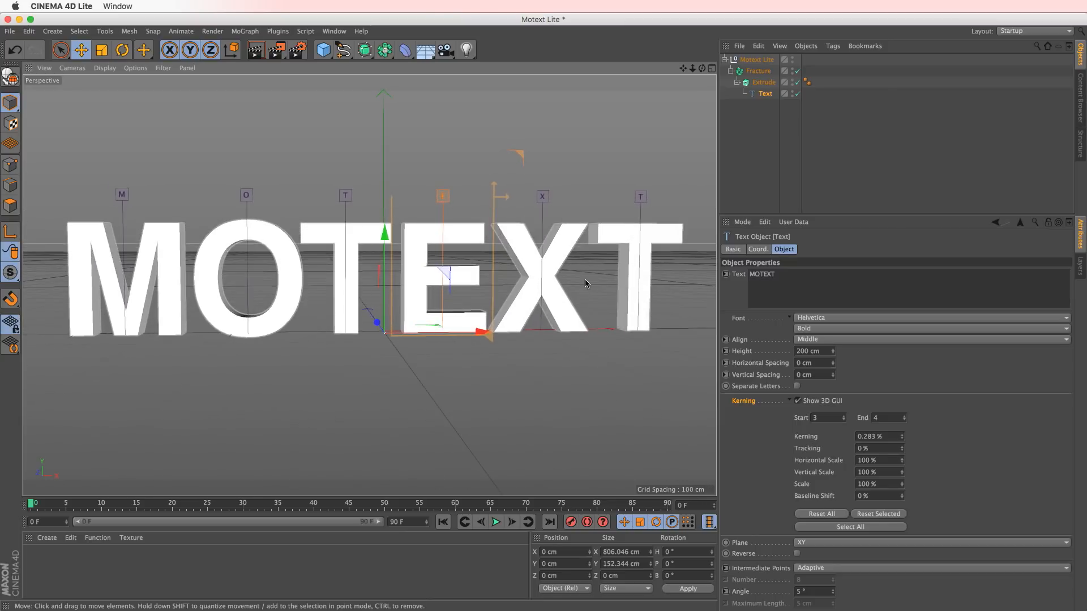
left_click(833, 158)
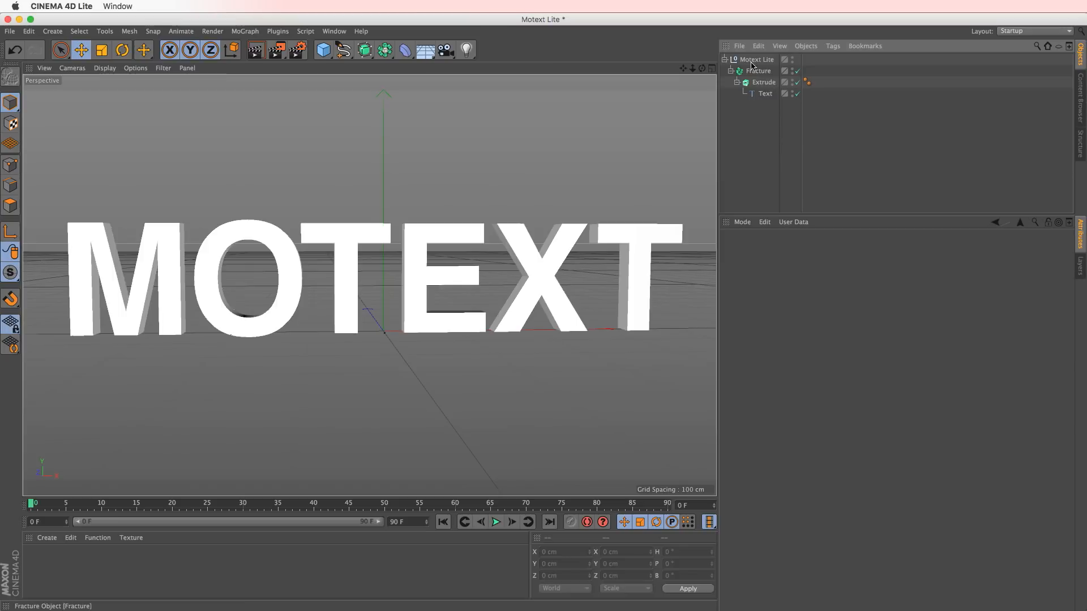
- Select the Motext Lite null, create a new material and rename it Gold
left_click(756, 61)
scroll(369, 238, "down", 3)
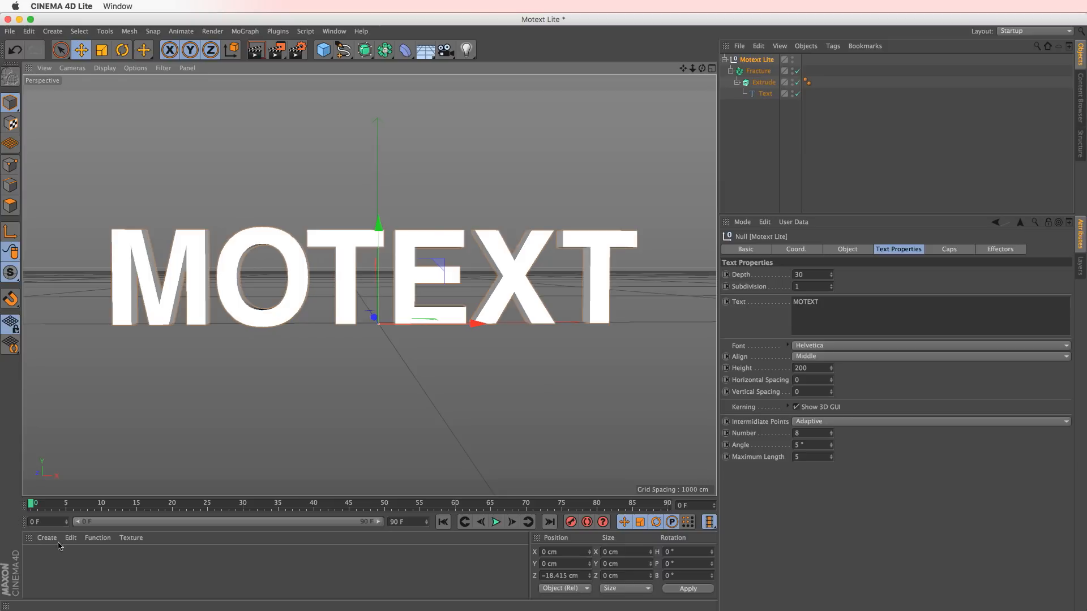
double_click(40, 566)
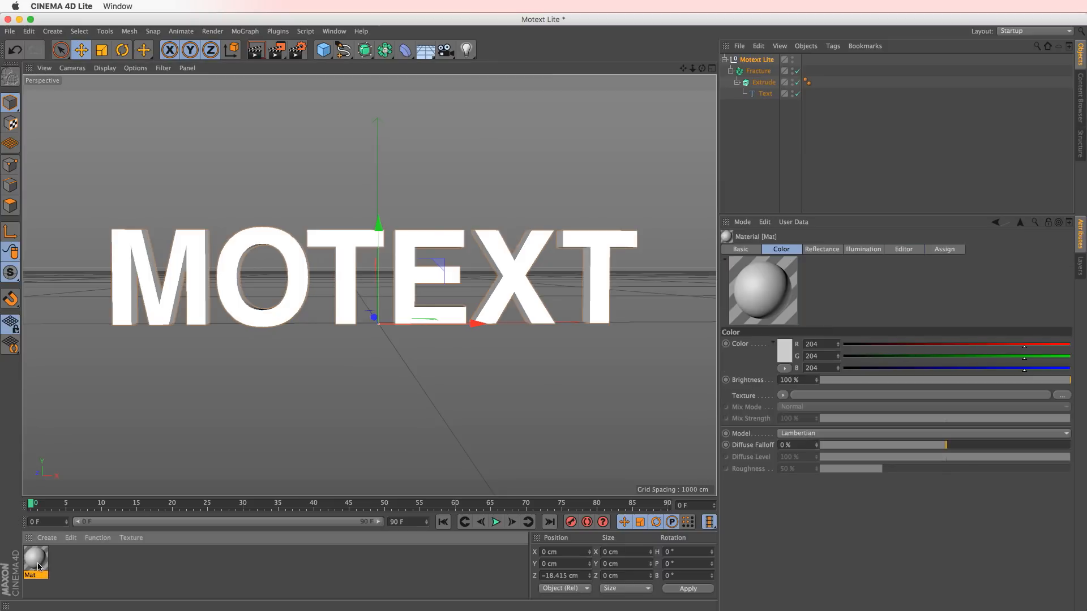
double_click(36, 560)
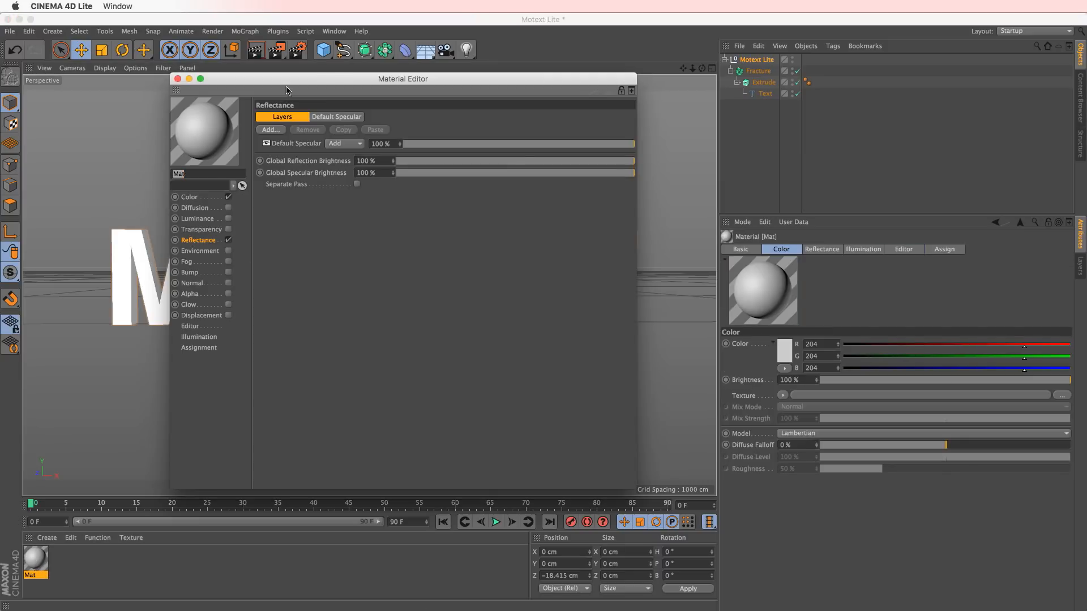
left_click_drag(326, 89, 548, 110)
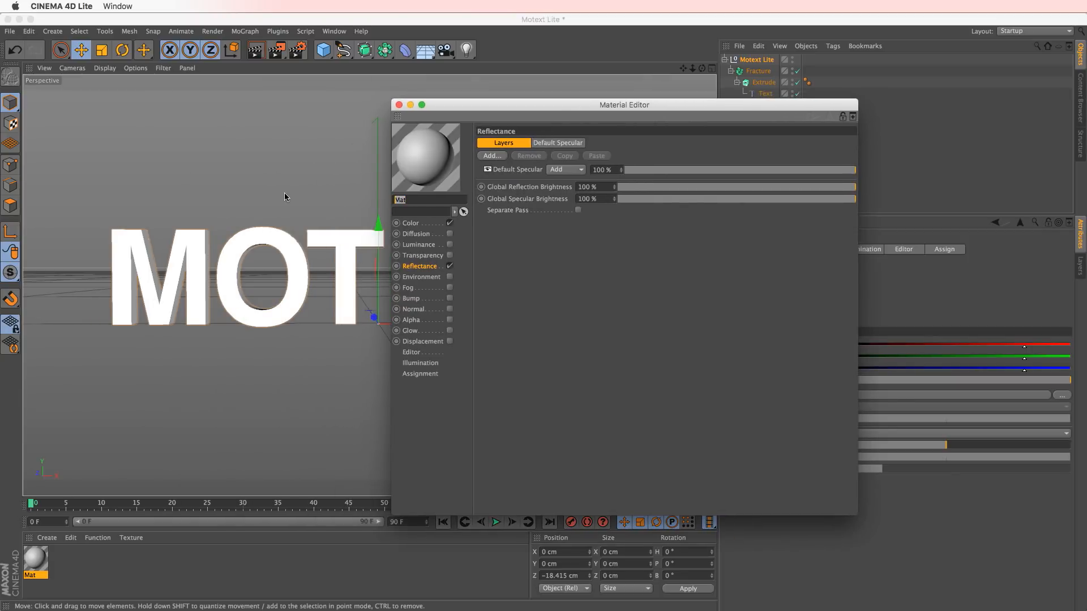
type("Gold")
key("Return")
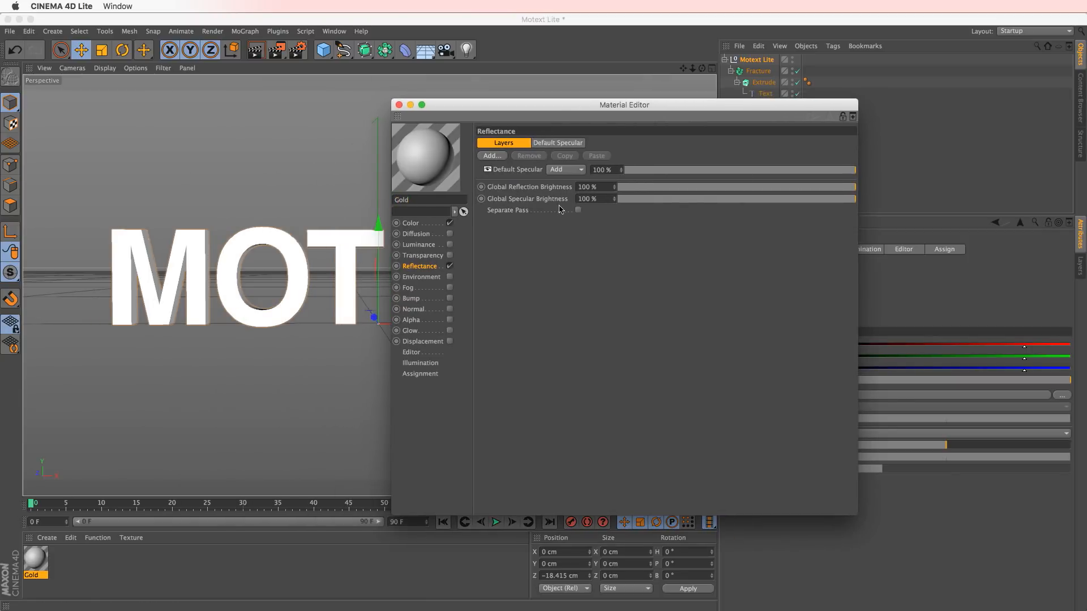
- Set the Gold material's color to a pale orange-yellow of about R 252, G 212, B 147
left_click(424, 224)
left_click(535, 156)
left_click(502, 127)
left_click(523, 117)
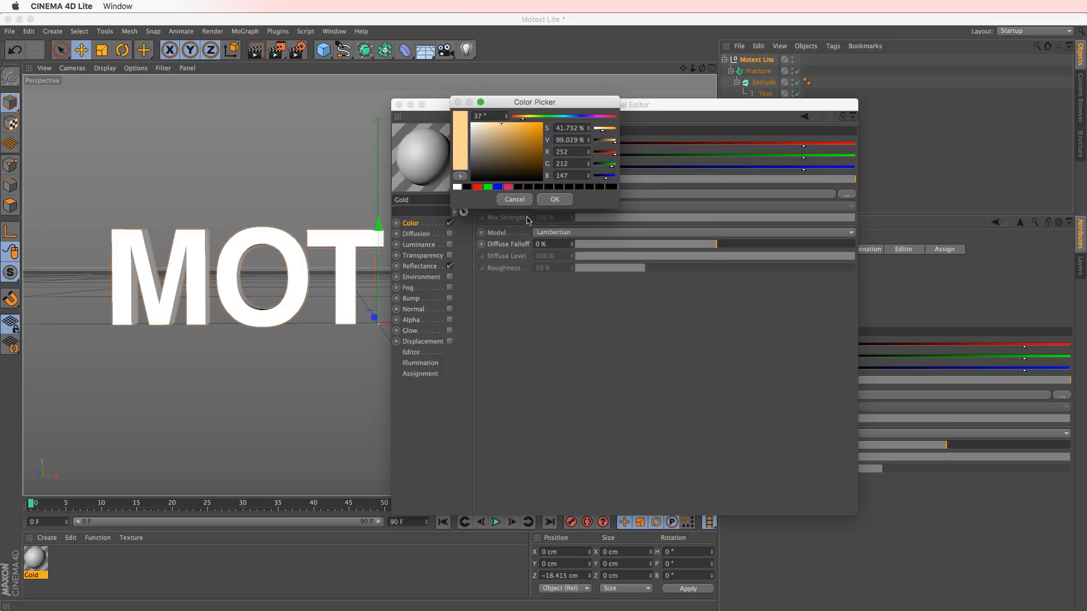
left_click(539, 201)
- Replace the Gold material's Default Specular reflectance layer with a Beckmann layer
left_click(419, 267)
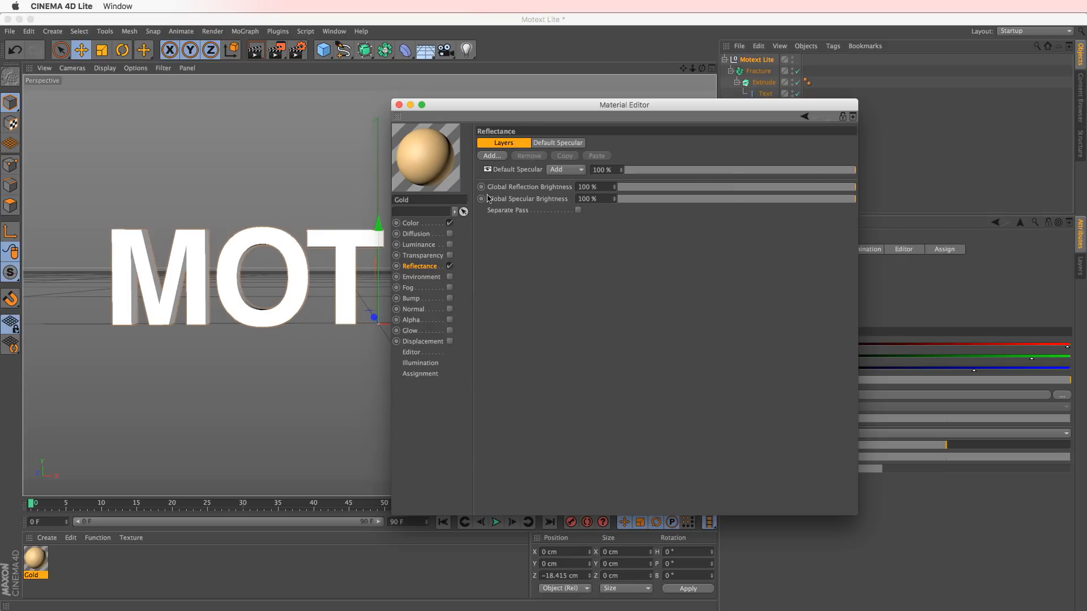
left_click(513, 169)
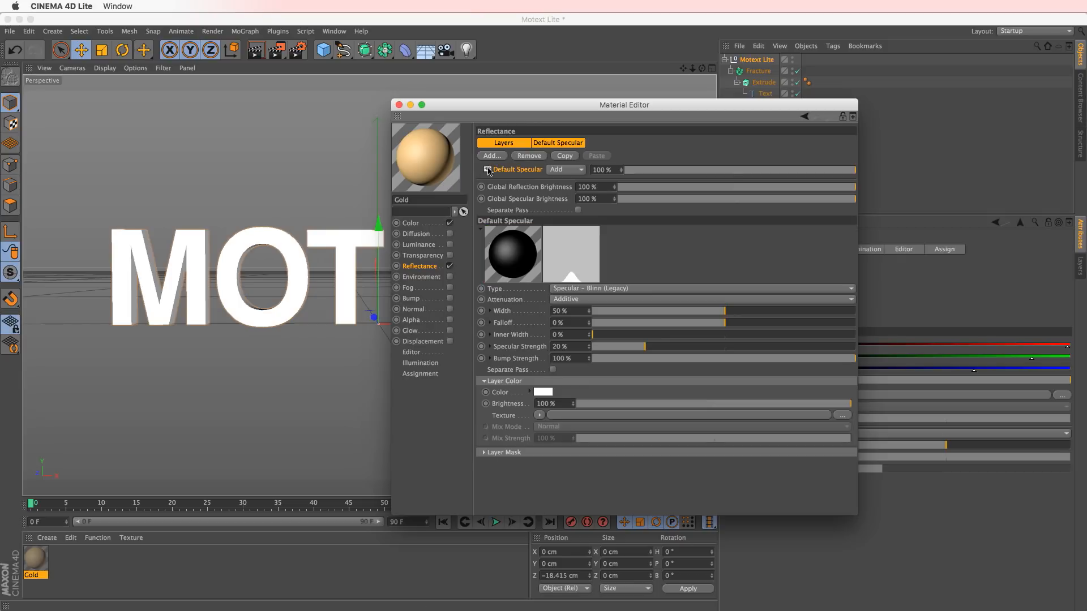
left_click(528, 156)
left_click(492, 156)
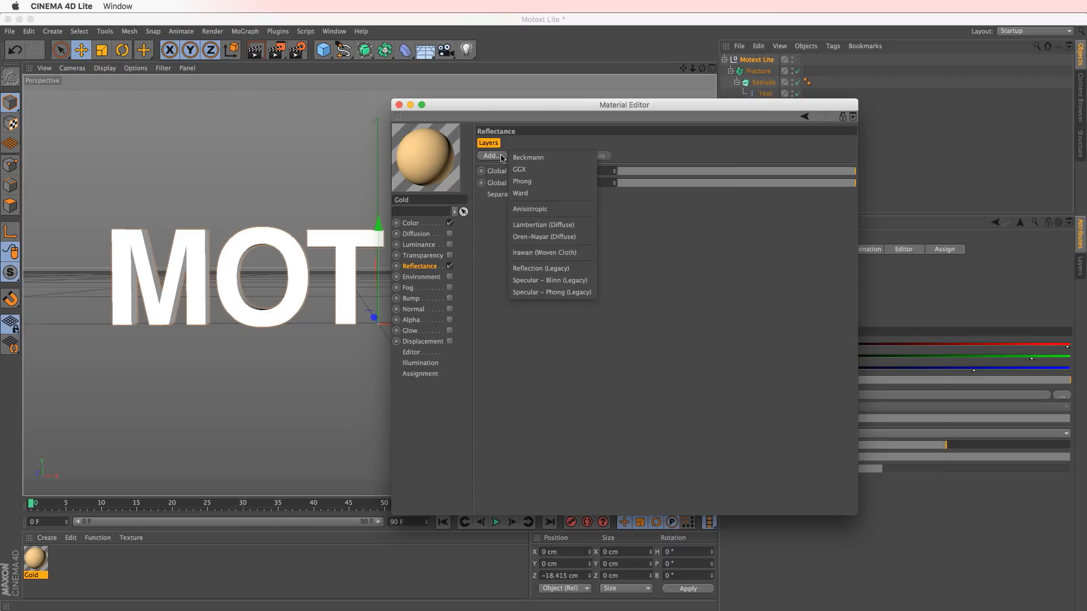
left_click(575, 163)
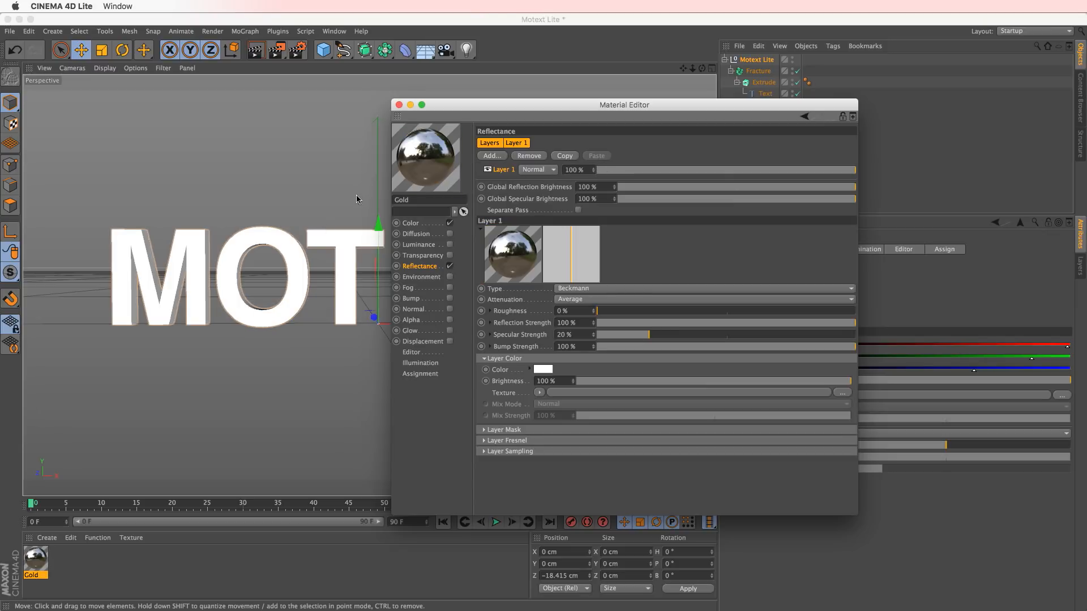
- Apply the Gold material to the Extrude object, and reposition and enlarge the Material Editor to fit all layer settings
left_click_drag(37, 562, 765, 85)
left_click_drag(665, 105, 683, 133)
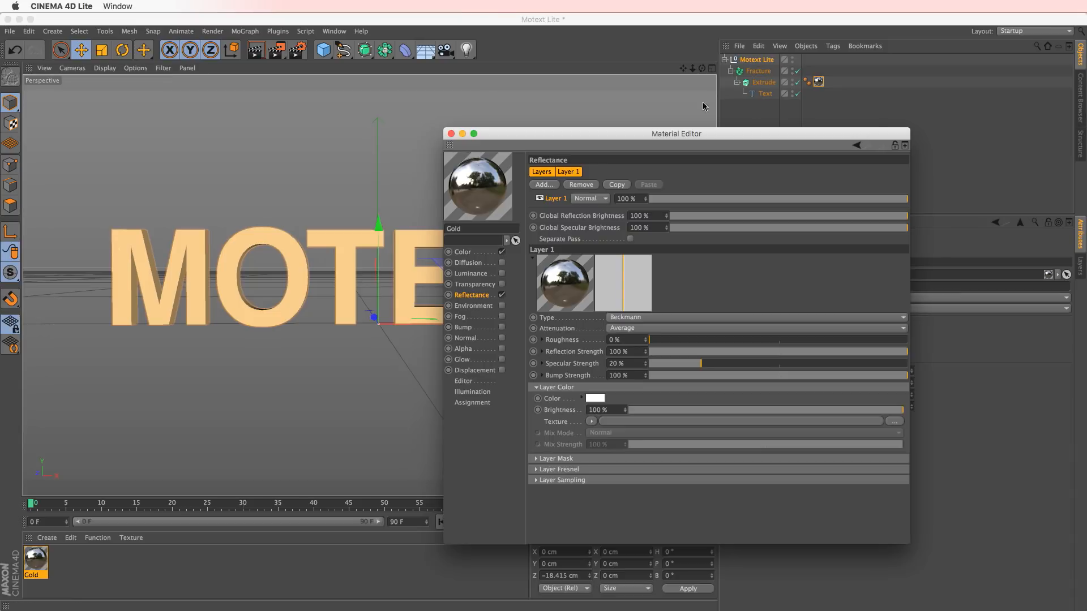
left_click_drag(690, 137, 675, 138)
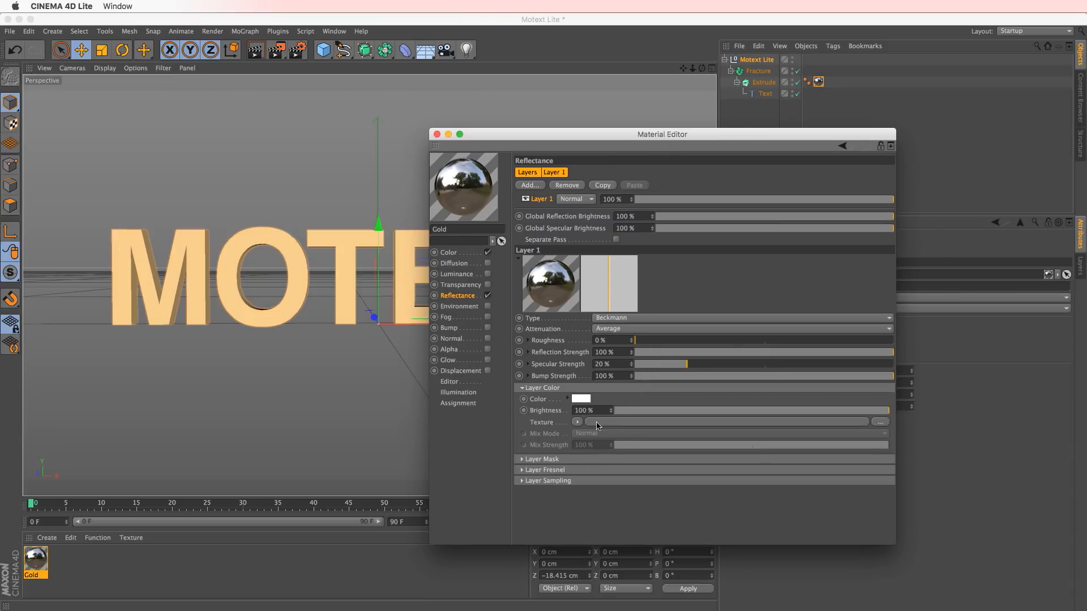
left_click_drag(548, 138, 504, 79)
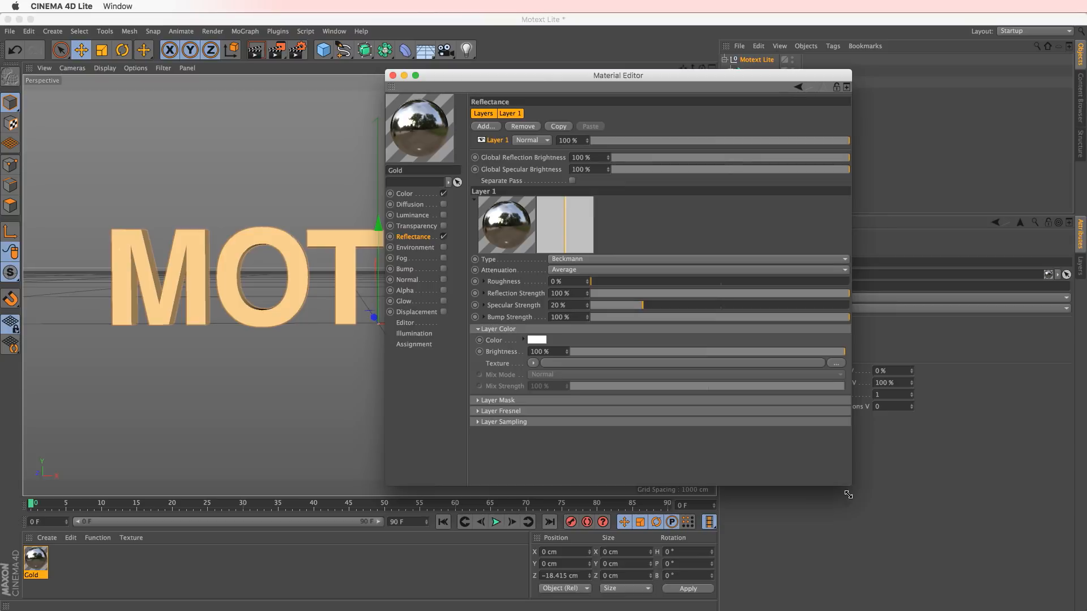
left_click_drag(847, 483, 855, 548)
- Set the Beckmann layer's Fresnel to Conductor with the Gold preset, and close the Material Editor
left_click(494, 412)
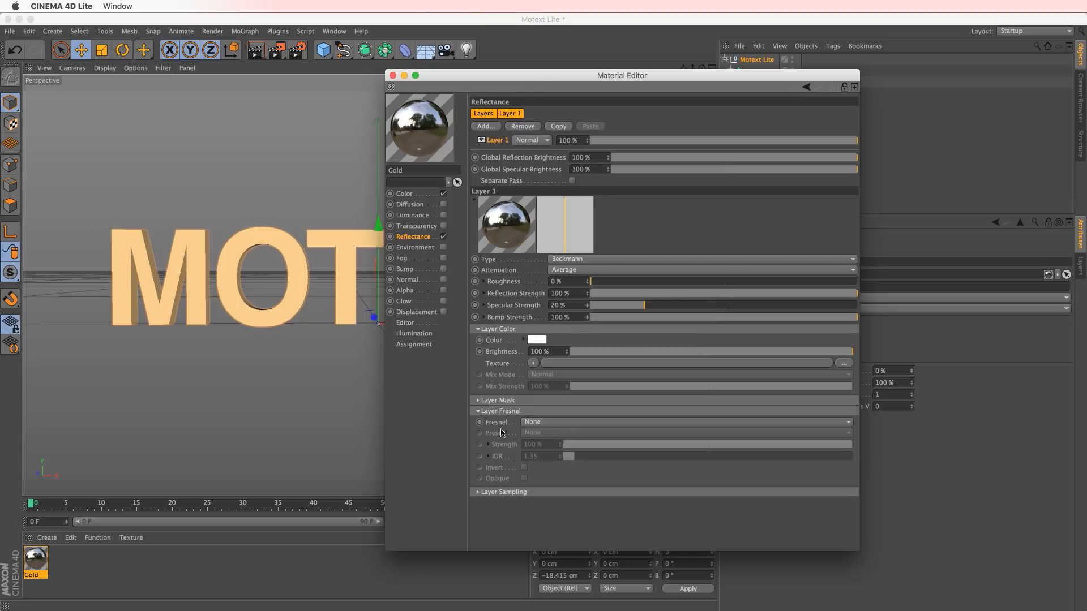
left_click(550, 424)
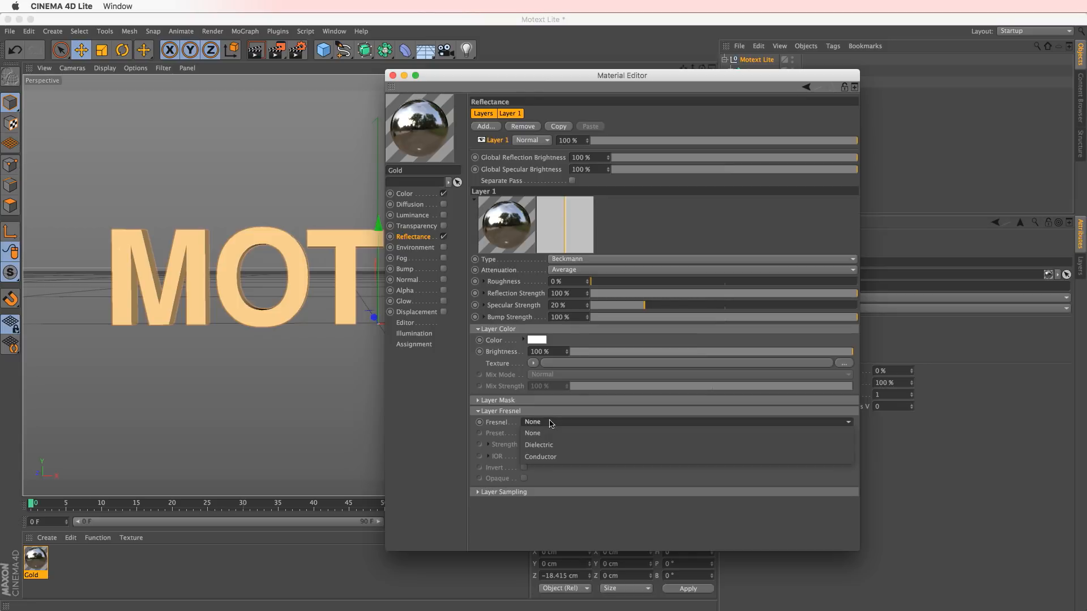
left_click(566, 458)
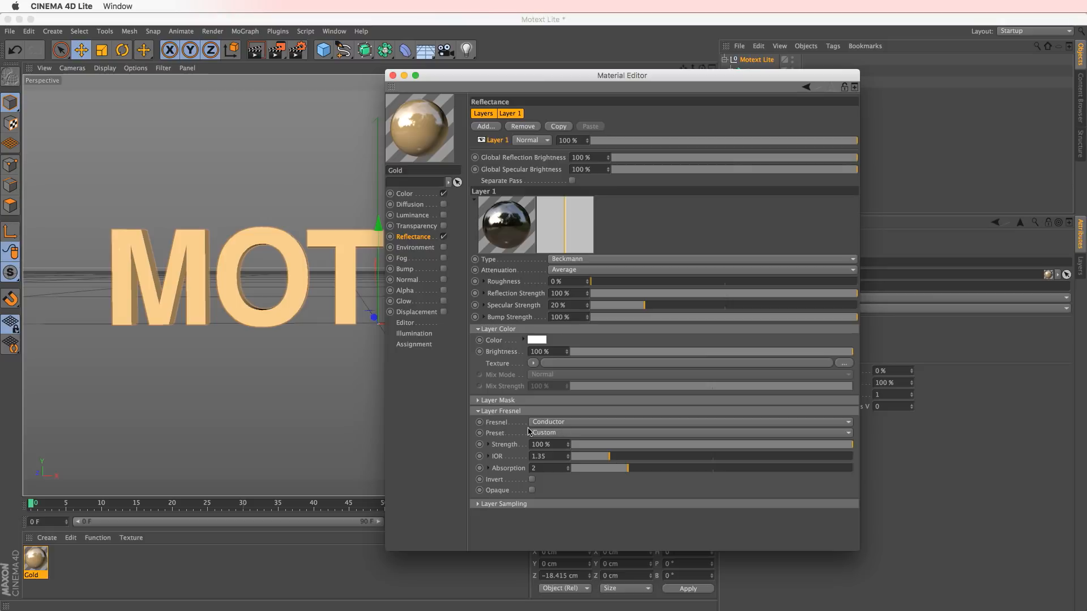
left_click(572, 433)
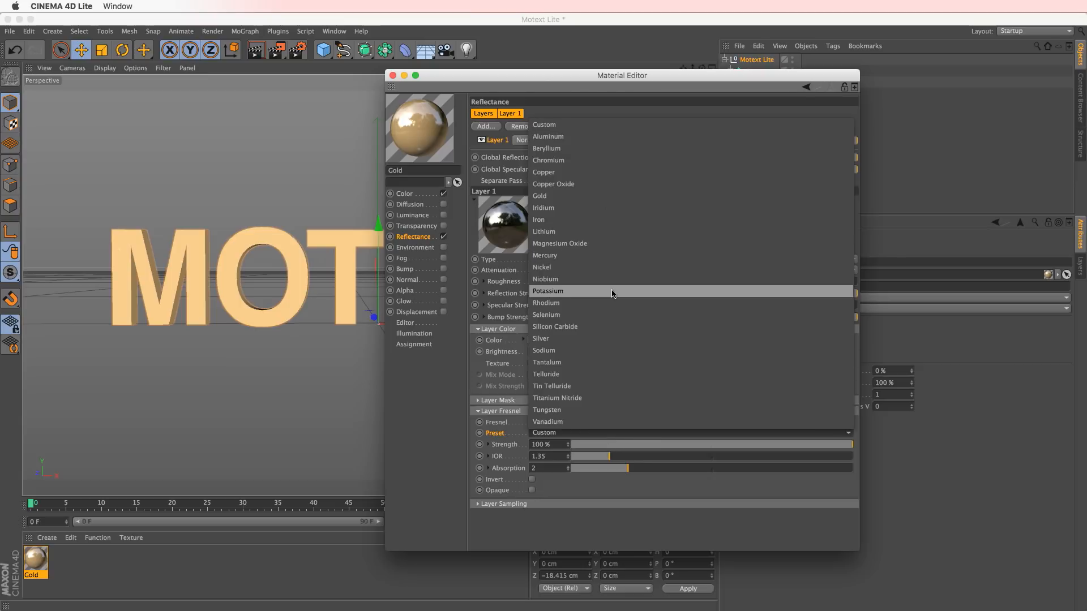
left_click(579, 195)
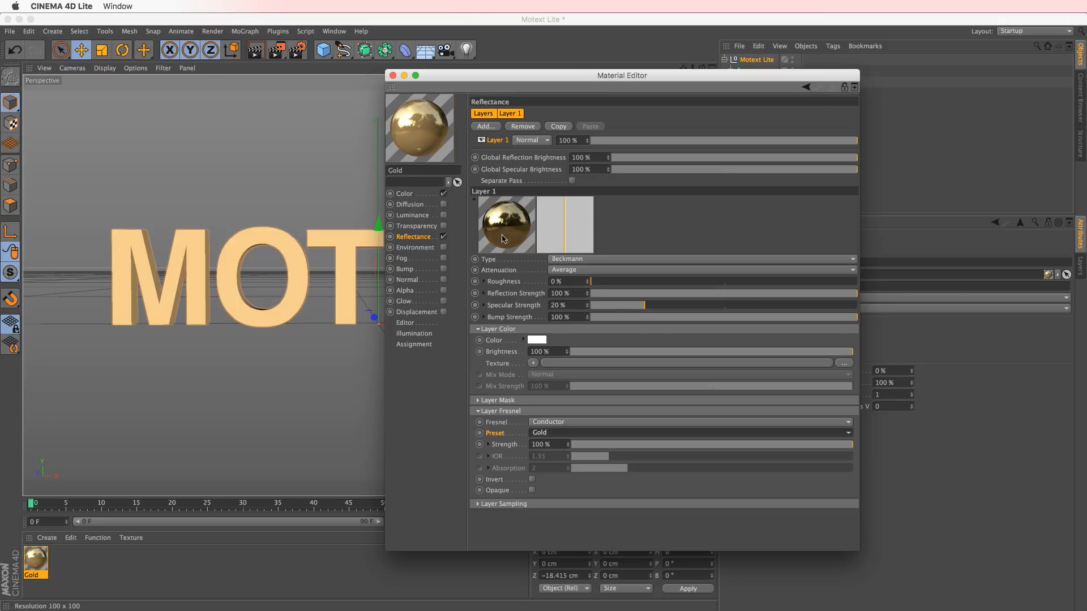
left_click(393, 75)
- Enable the Interactive Render Region, enlarge it around the whole MOTEXT lettering, and raise its quality to maximum
left_click(269, 52)
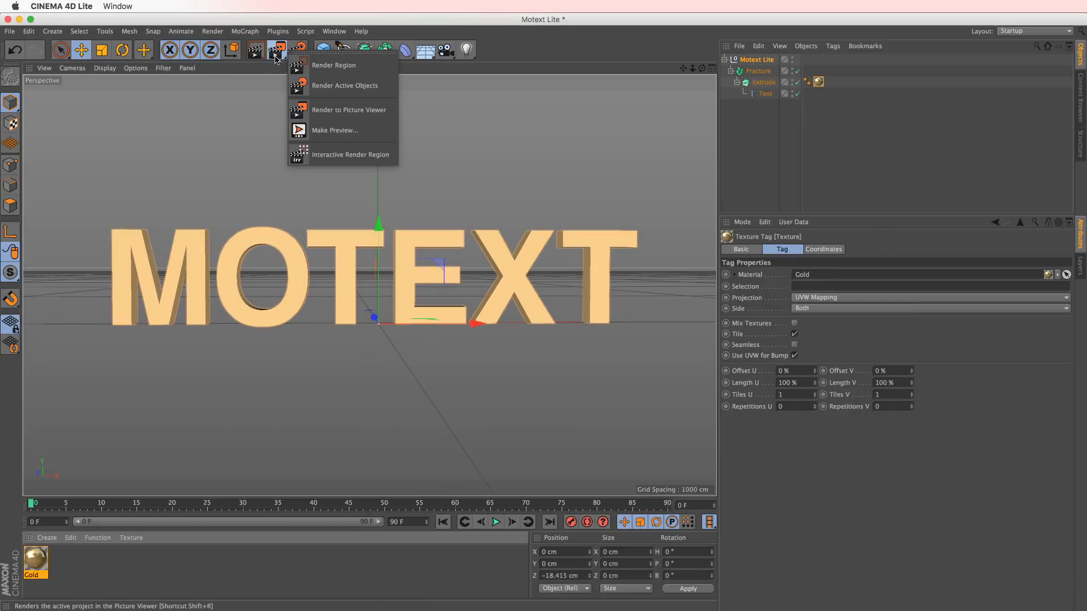
left_click(367, 156)
left_click_drag(195, 182, 83, 138)
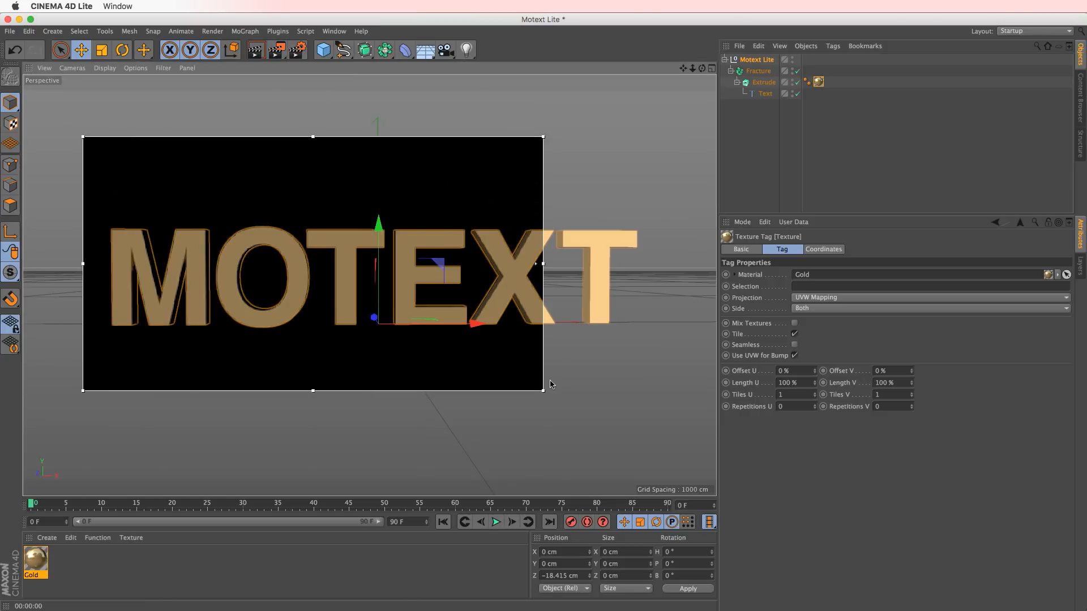
left_click_drag(543, 391, 680, 416)
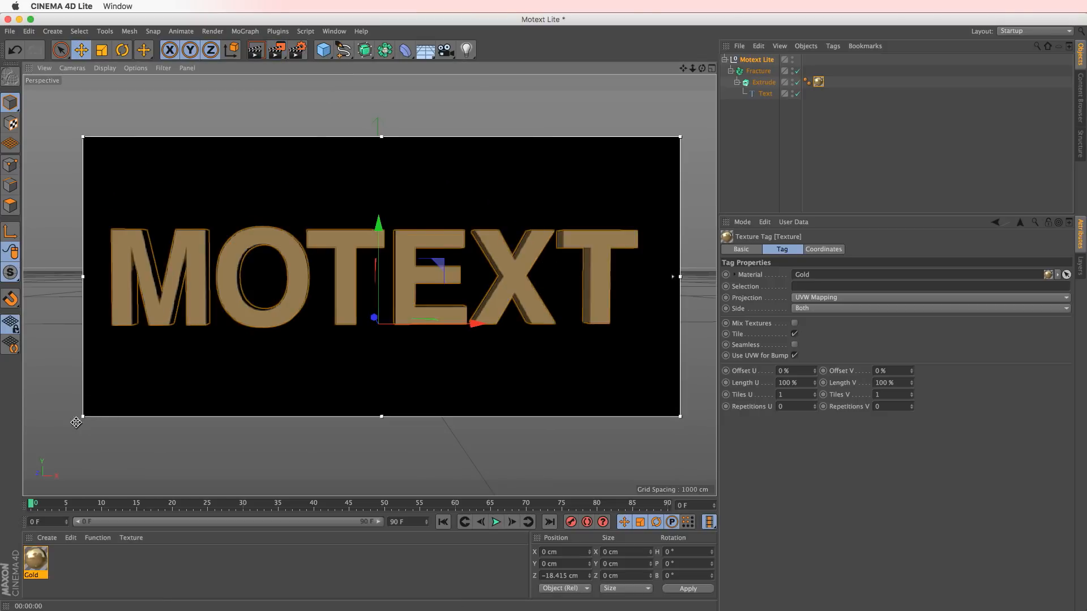
left_click_drag(82, 417, 63, 437)
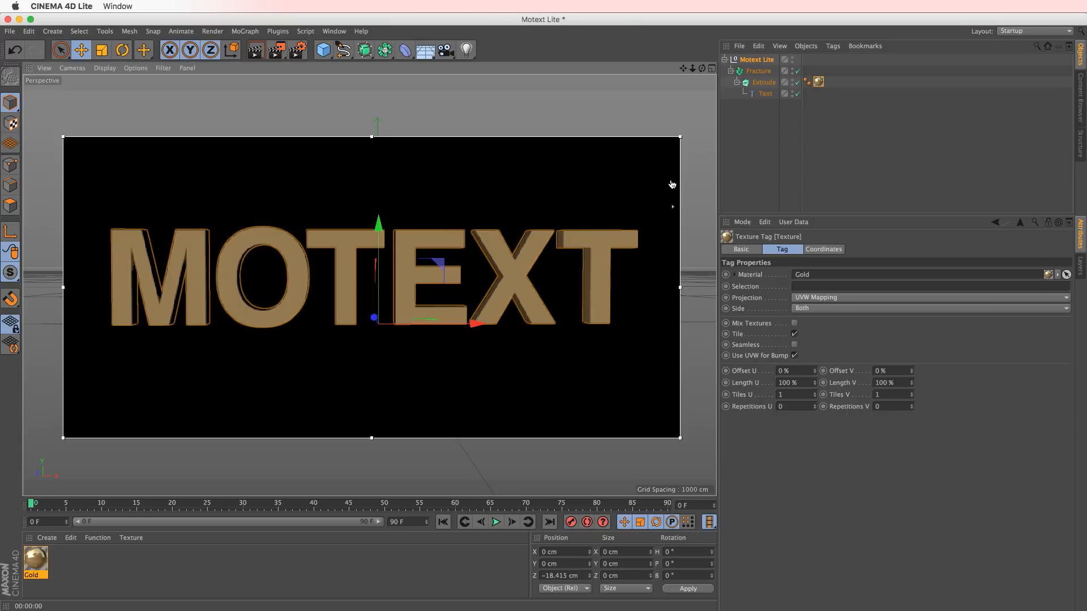
left_click_drag(677, 276, 712, 139)
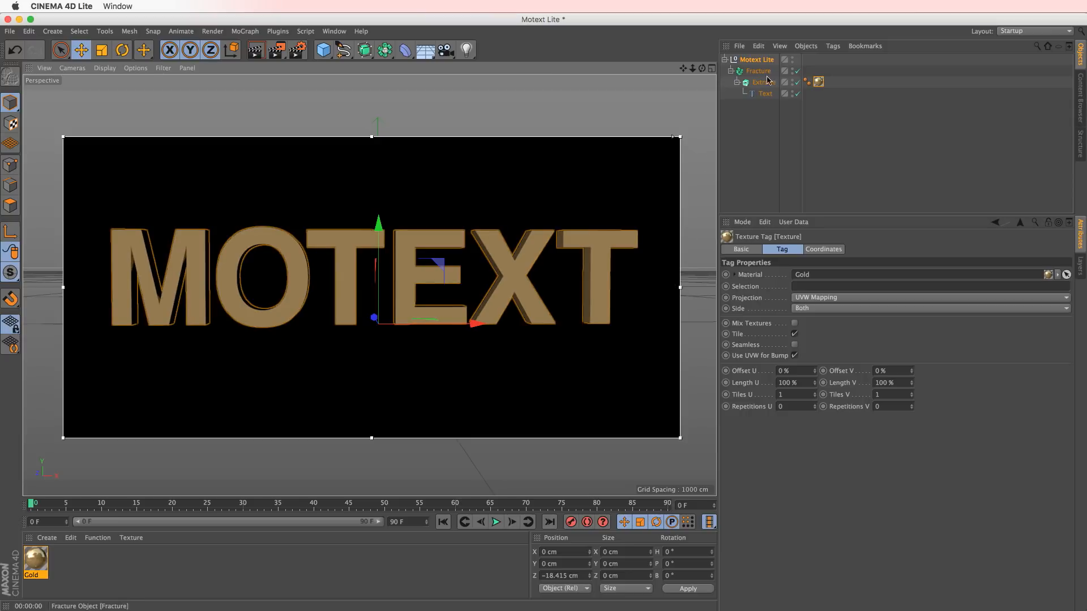
- Clear the object selection and add an Area Light to the scene
left_click_drag(620, 235, 556, 280, "alt")
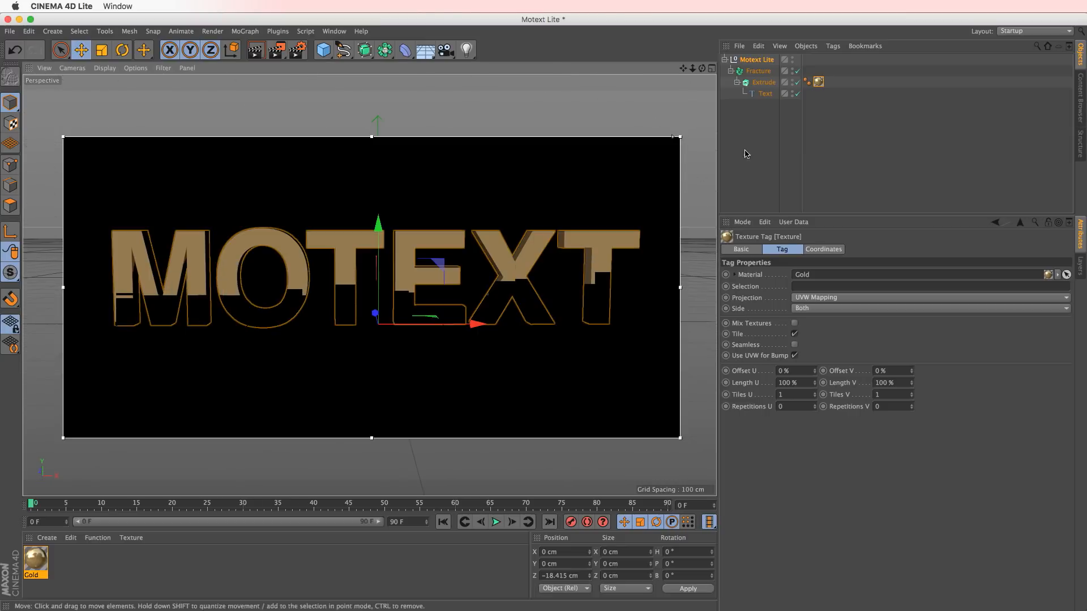
left_click(751, 147)
left_click_drag(488, 250, 485, 276, "alt")
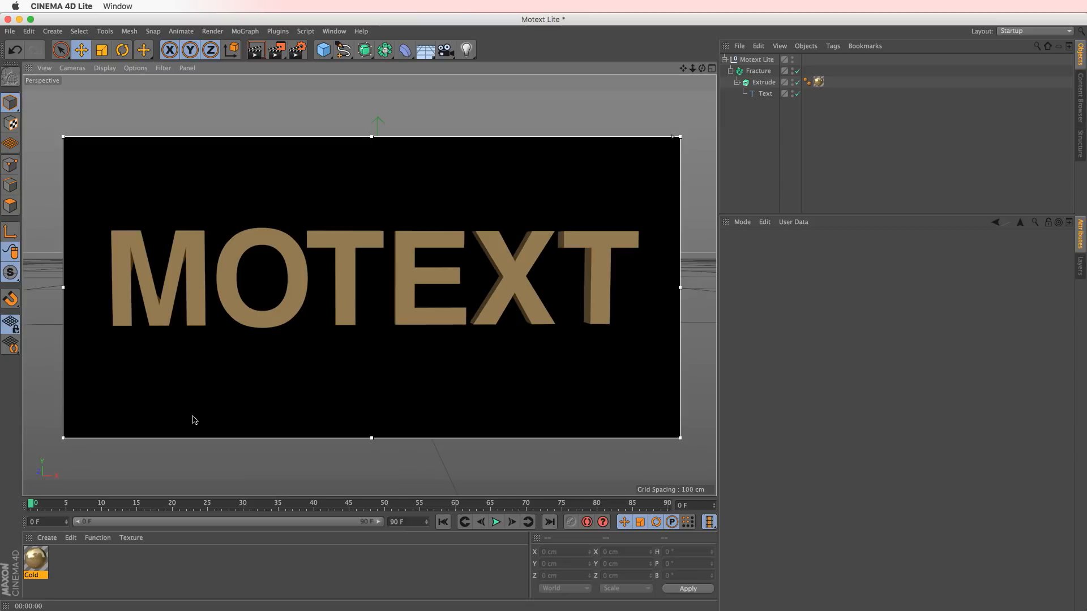
scroll(391, 277, "down", 2)
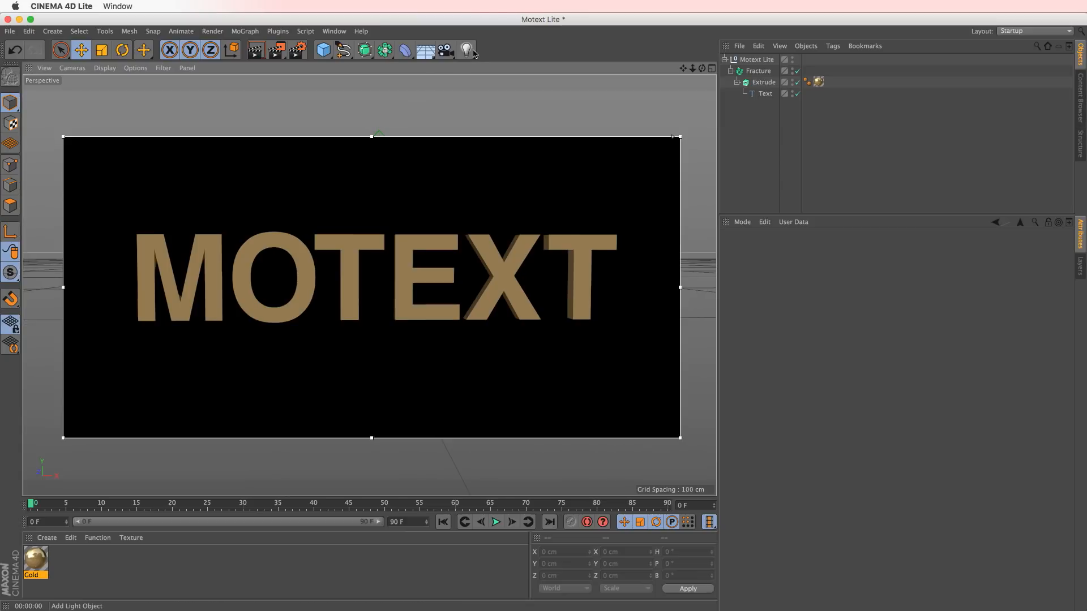
left_click(473, 54)
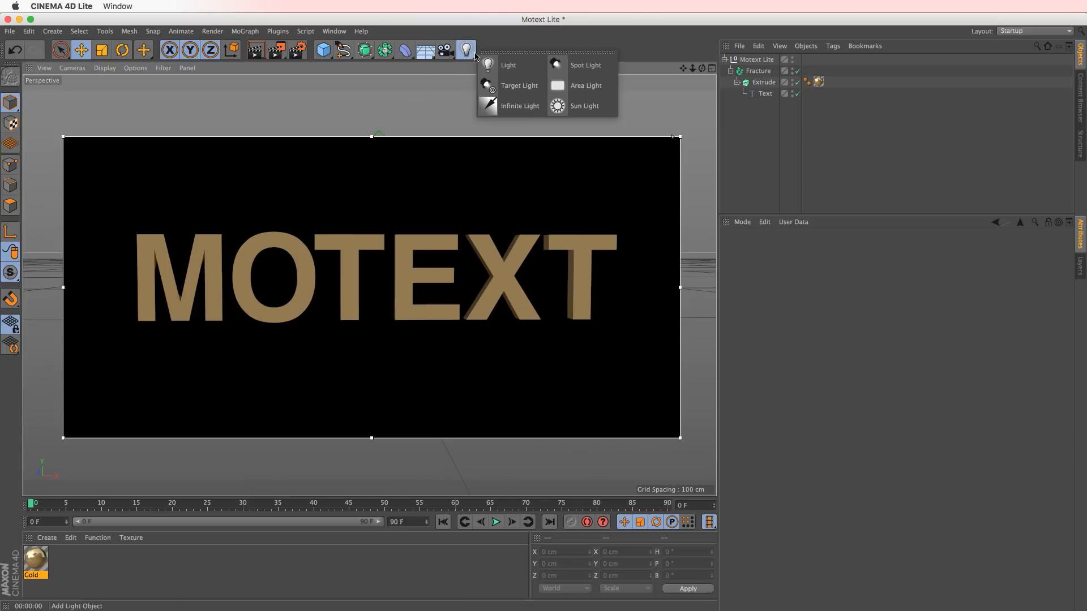
left_click(598, 92)
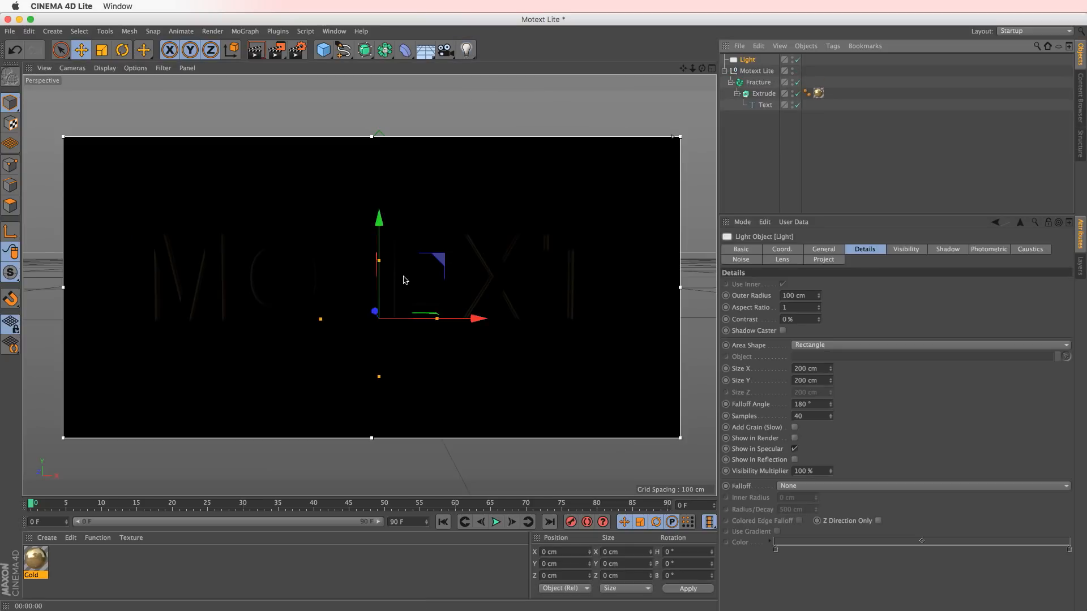
- Move the area light in front of and above the M to about X -249, Y 214, Z -296 cm, and widen it to about 416 cm
left_click_drag(309, 326, 284, 346, "alt")
left_click_drag(428, 298, 378, 196)
left_click_drag(378, 196, 269, 89)
middle_click_drag(269, 89, 335, 133, "alt")
left_click_drag(334, 133, 265, 84)
left_click_drag(305, 258, 409, 228, "alt")
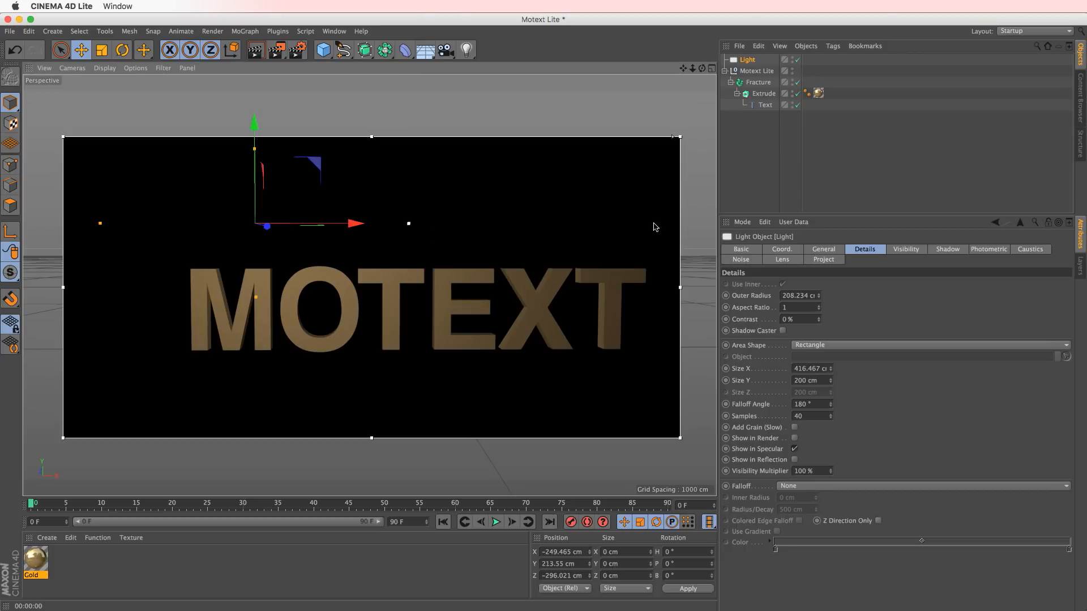
- Turn on Show in Render for the area light
left_click(822, 250)
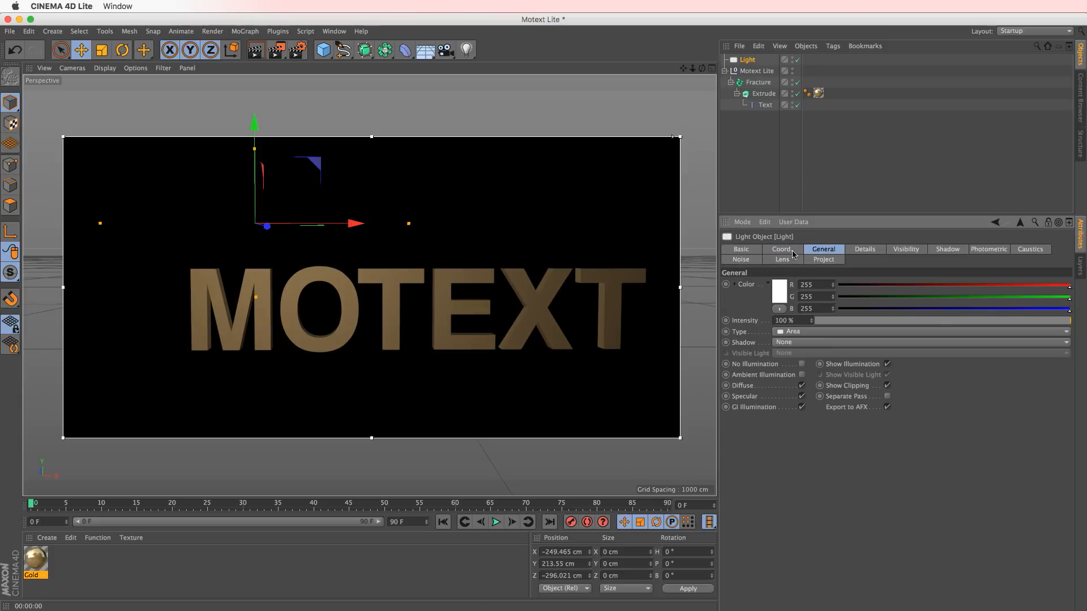
left_click(861, 252)
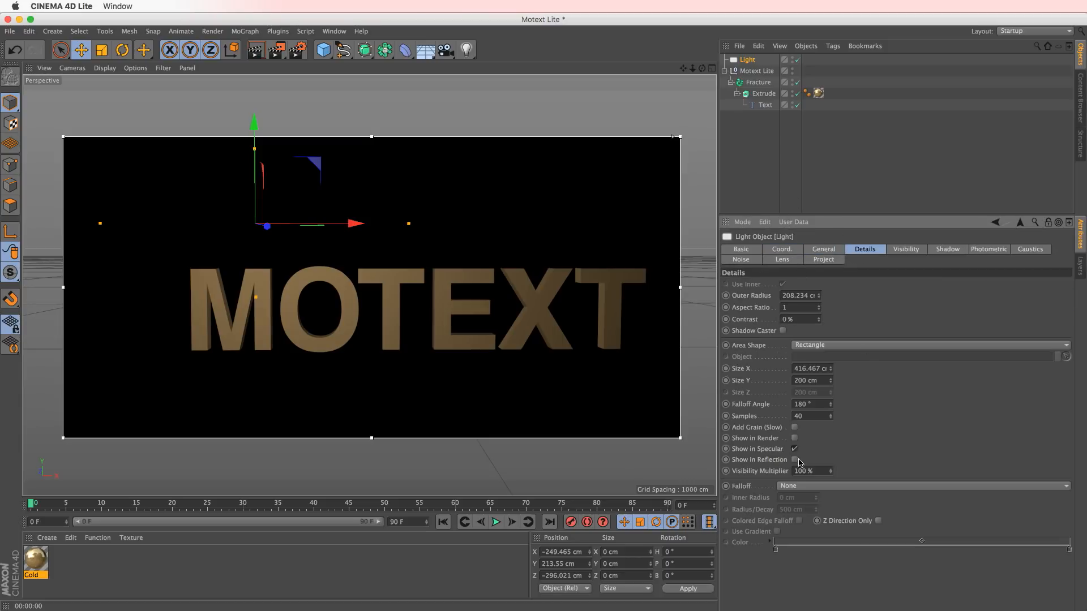
left_click(795, 438)
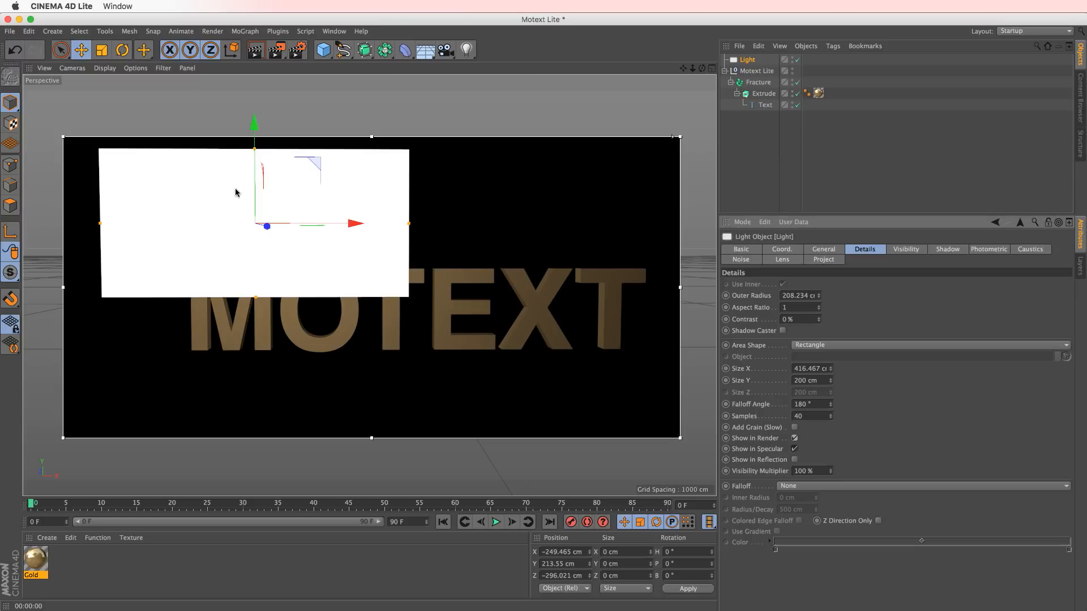
- Angle the area light to about H -27°, P -39°, B -13°, move it to about X -296, Y 311, Z -369 cm, and reselect it
key("r")
left_click_drag(267, 233, 241, 191)
key("e")
left_click_drag(294, 284, 268, 142)
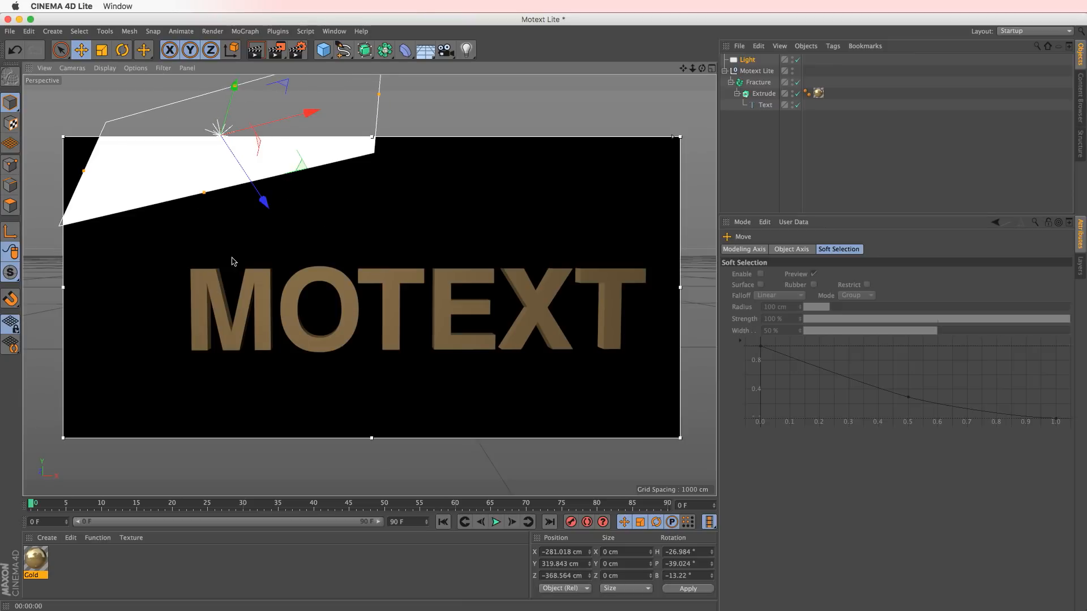
left_click_drag(214, 261, 204, 268)
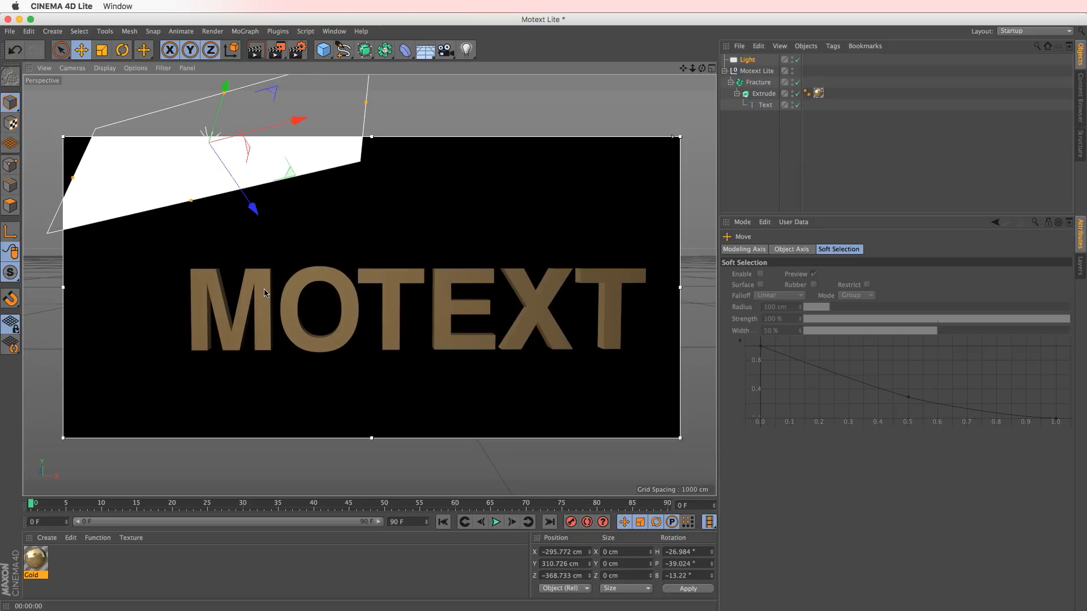
left_click(747, 60)
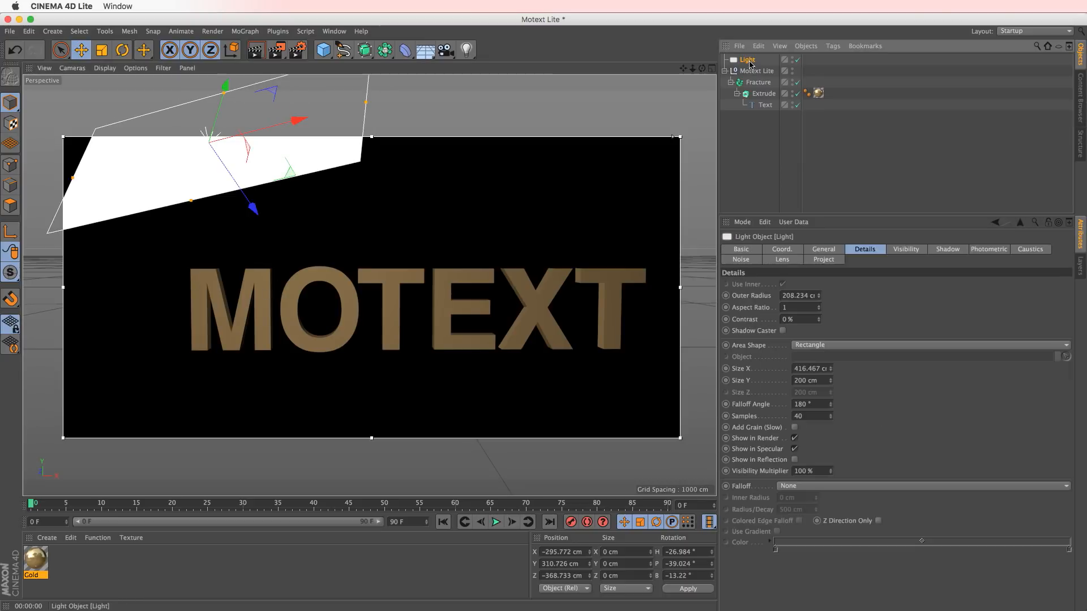
- Turn on Show in Reflection for the area light and move it to about X -284, Y 203, Z -393 cm
left_click(794, 460)
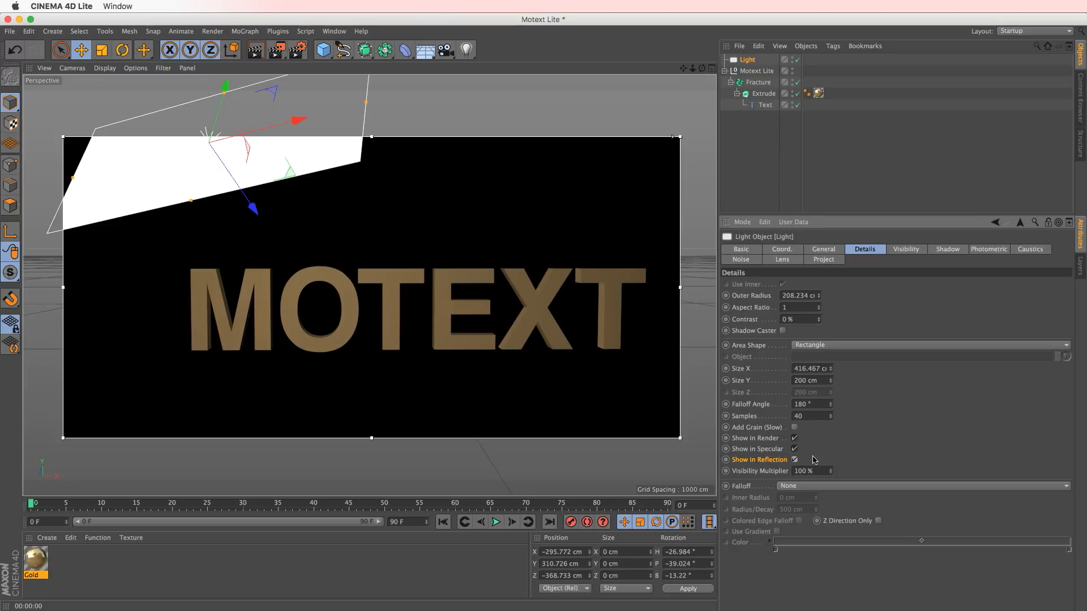
left_click_drag(256, 208, 289, 257)
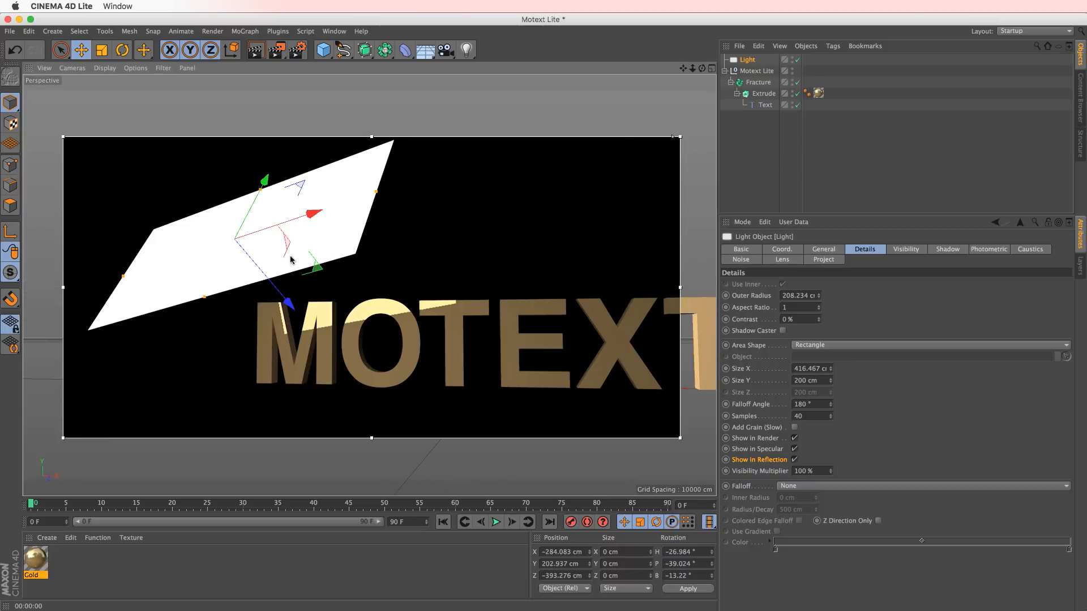
- Widen the area light to about 632 cm, with its center at about X -301, Y 217, Z -394 cm
middle_click_drag(372, 304, 273, 258, "alt")
left_click_drag(263, 250, 269, 263, "alt")
left_click_drag(269, 155, 346, 113)
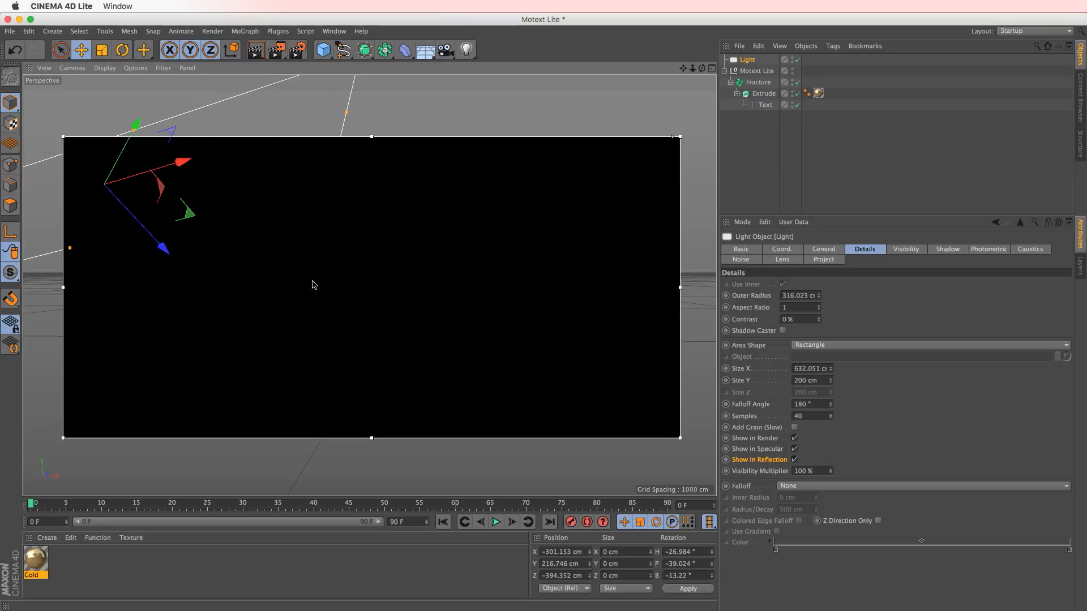
left_click_drag(274, 285, 284, 277, "alt")
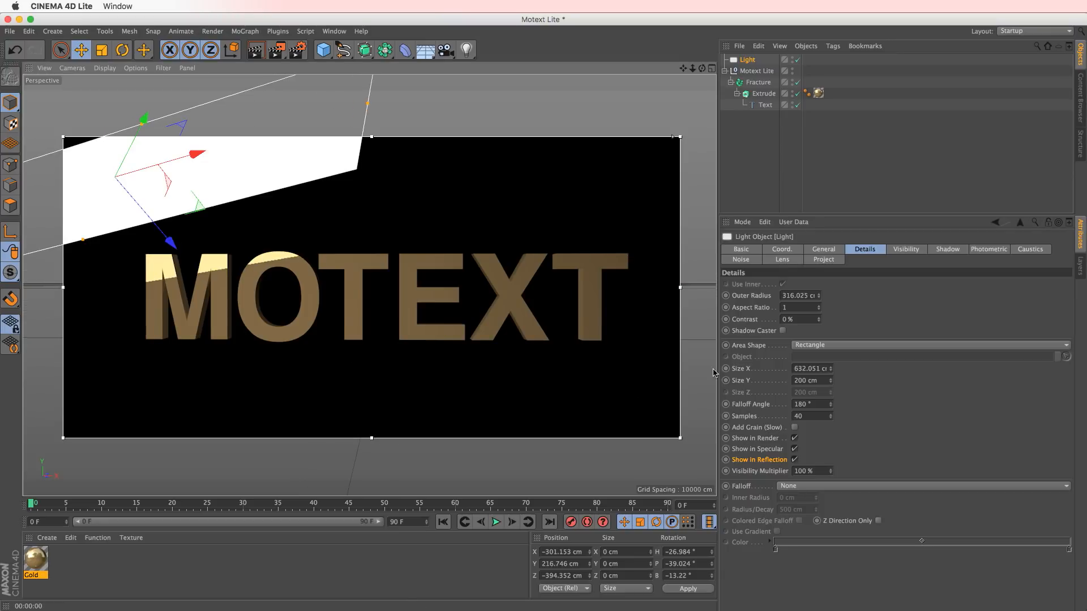
- Turn off Show in Render for the area light
left_click(795, 439)
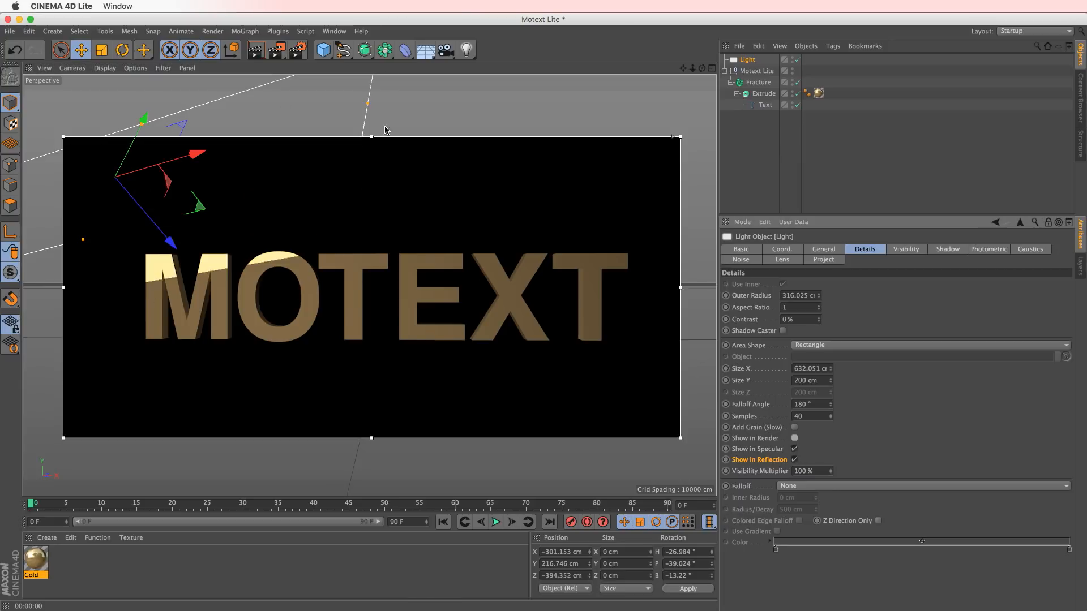
left_click_drag(305, 297, 326, 284, "alt")
mouse_move(315, 248)
left_mouse_down("alt")
mouse_move(295, 239)
mouse_move(356, 283)
mouse_move(333, 240)
left_mouse_up("alt")
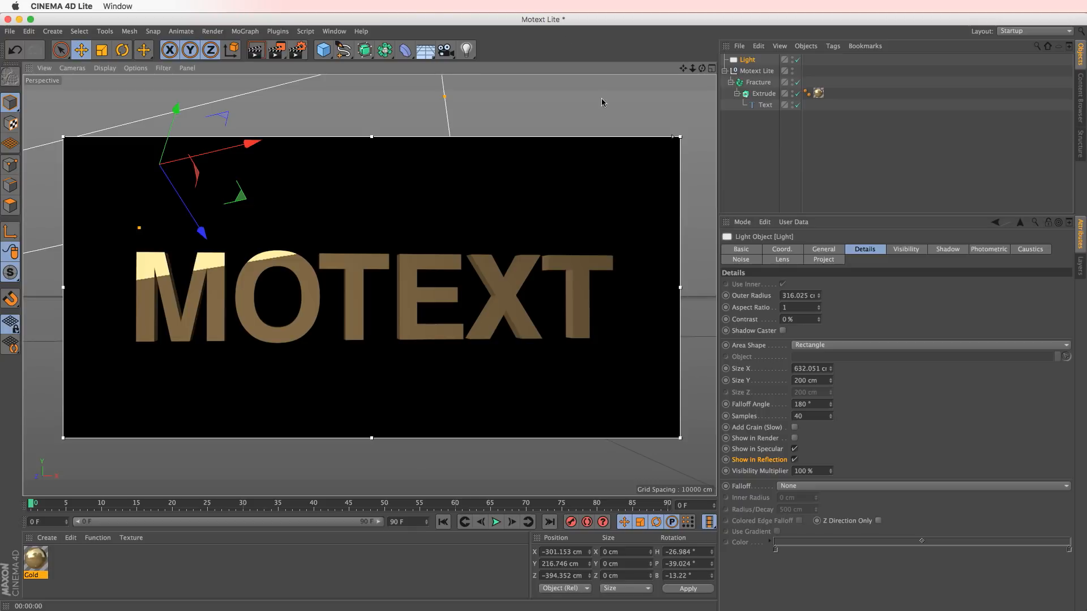
- Add a Sky object to the scene
left_click(426, 51)
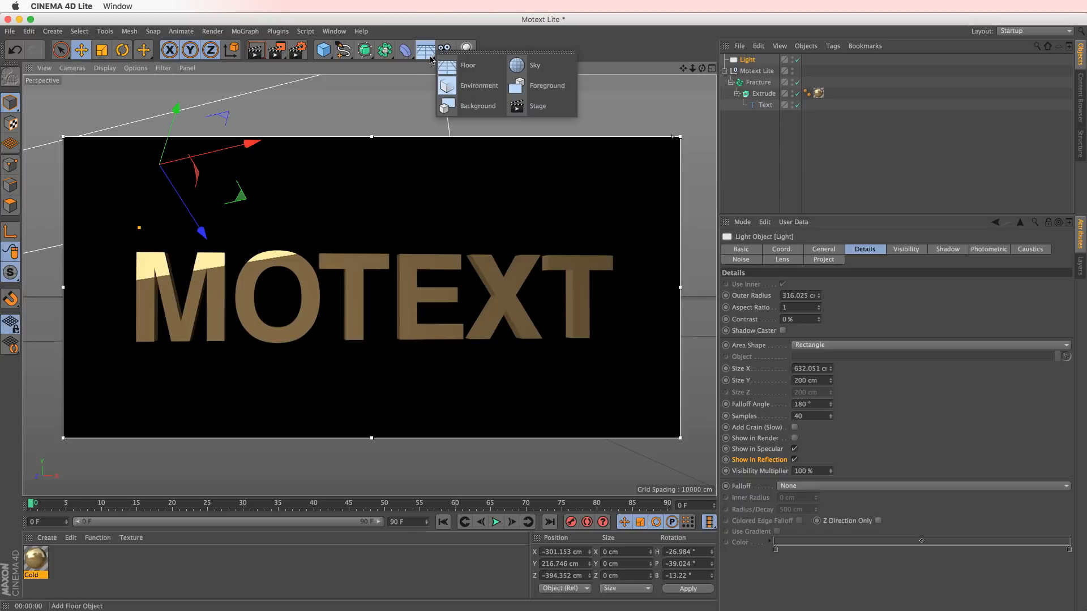
left_click(534, 68)
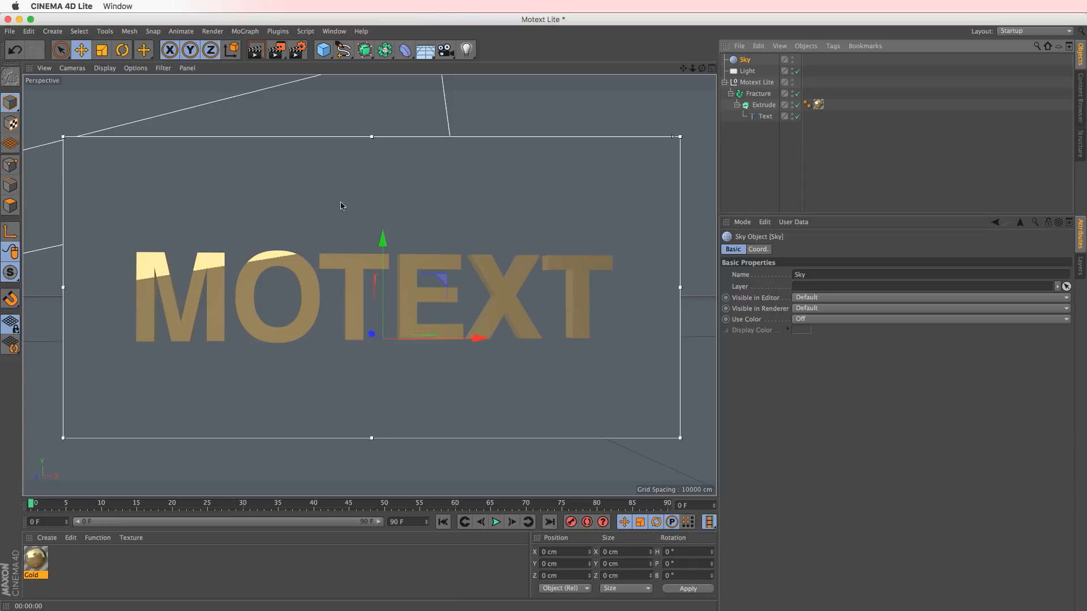
- Open the Content Browser and locate tefx_hdri_43.hdr in the tex folder of the Eyedesyn Motext Lite presets
left_click(334, 31)
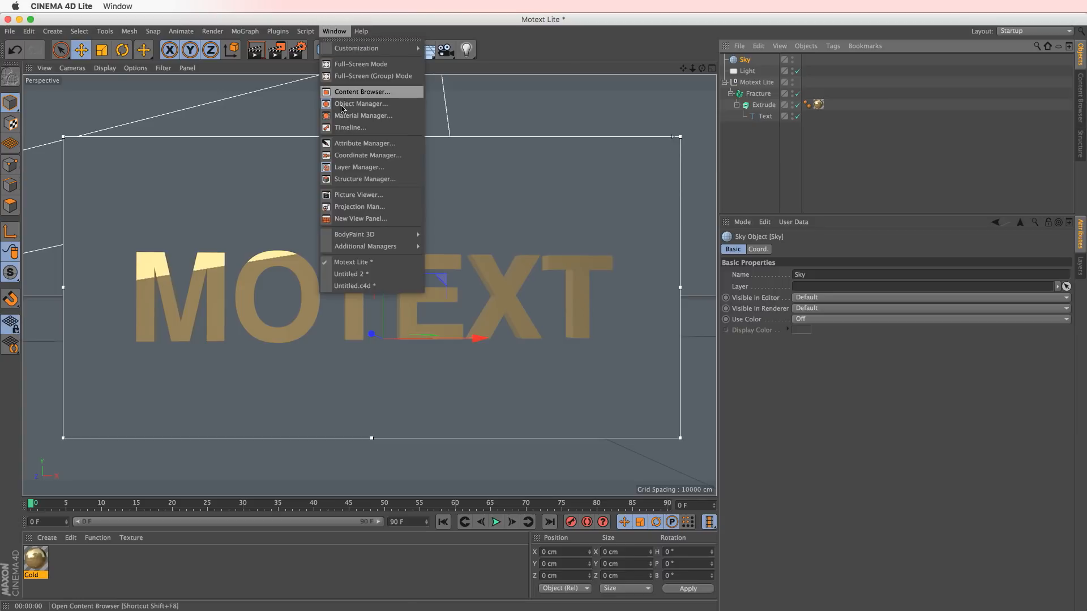
left_click(344, 94)
left_click_drag(620, 114, 649, 130)
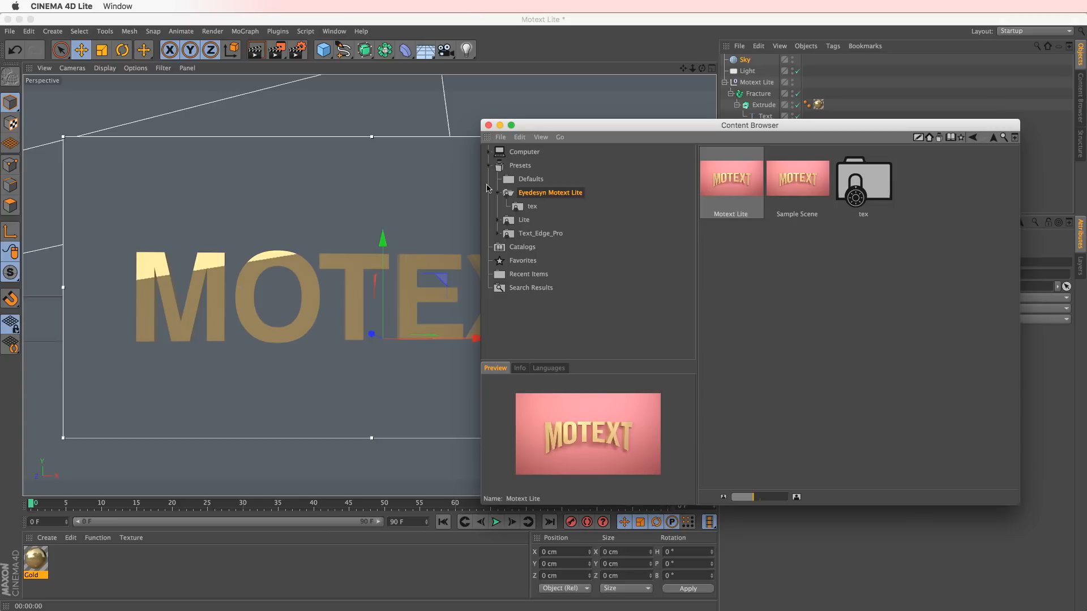
double_click(857, 195)
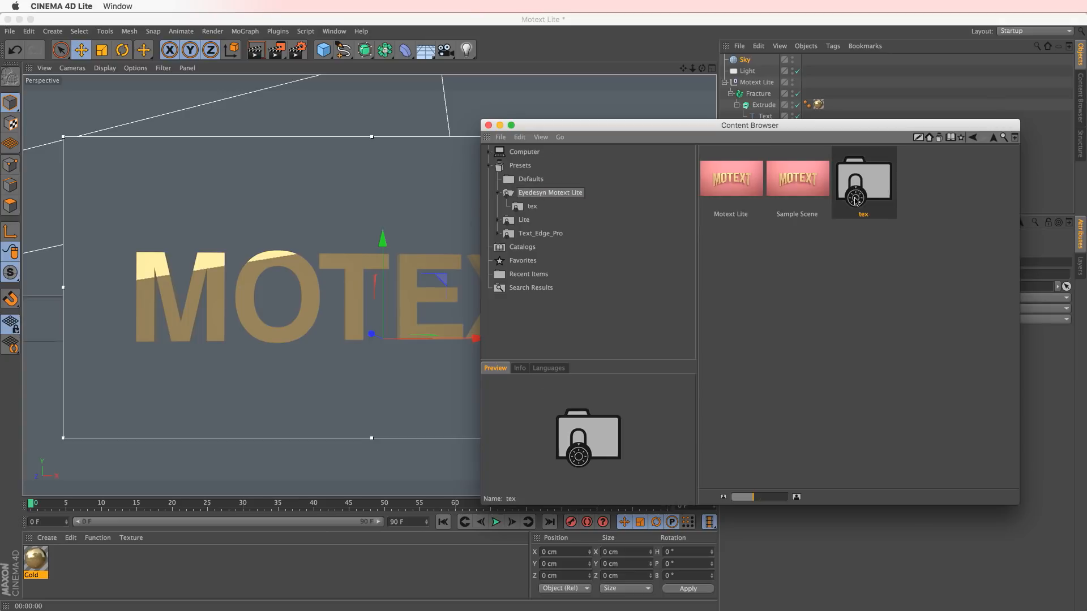
left_click(745, 218)
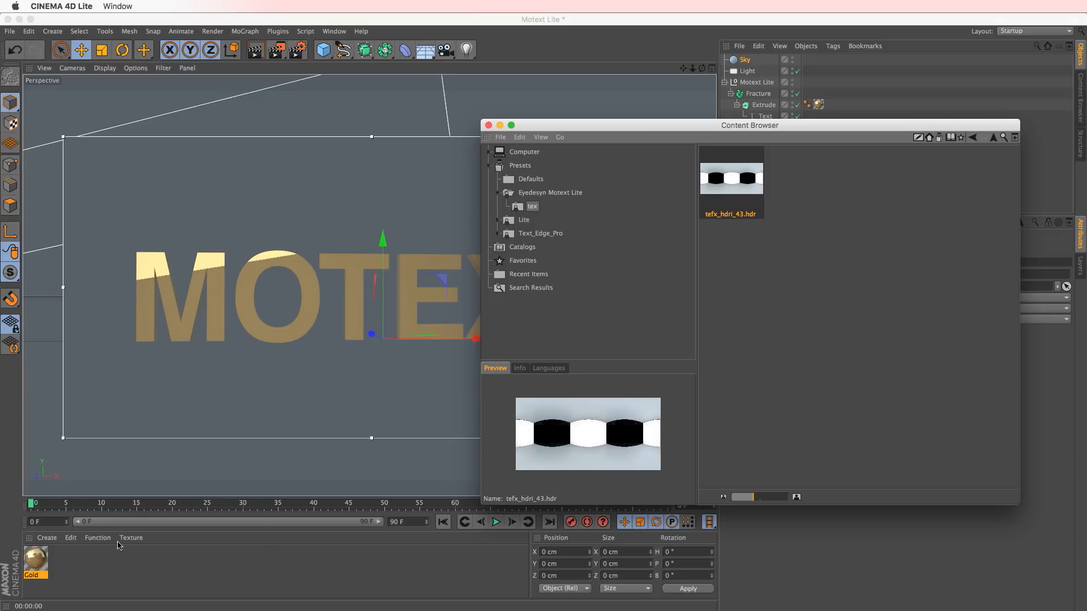
- Create a new material with Color and Reflectance turned off and Luminance turned on
double_click(116, 566)
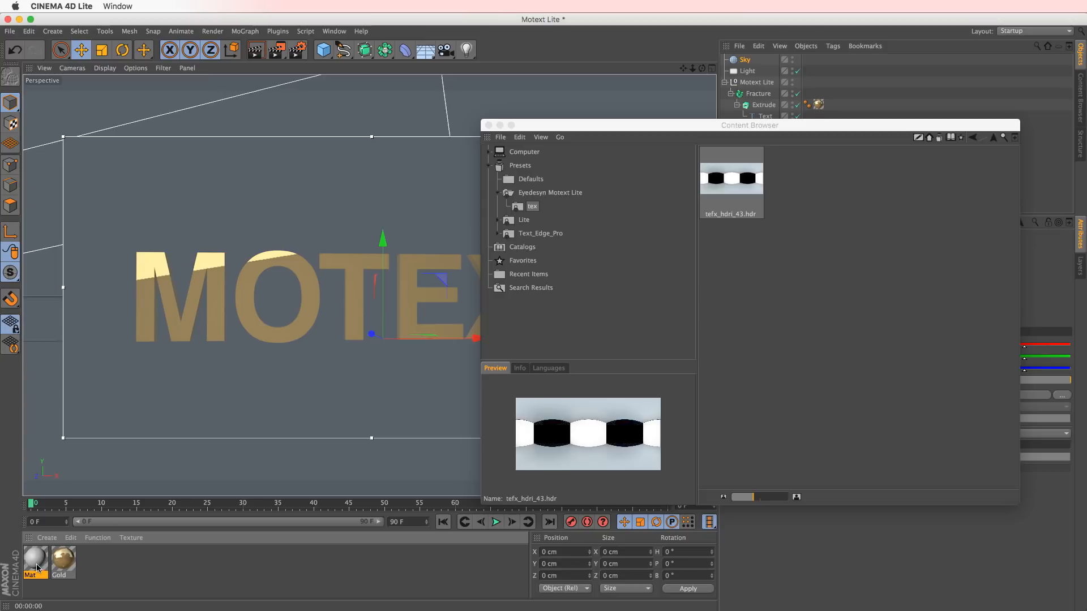
double_click(37, 565)
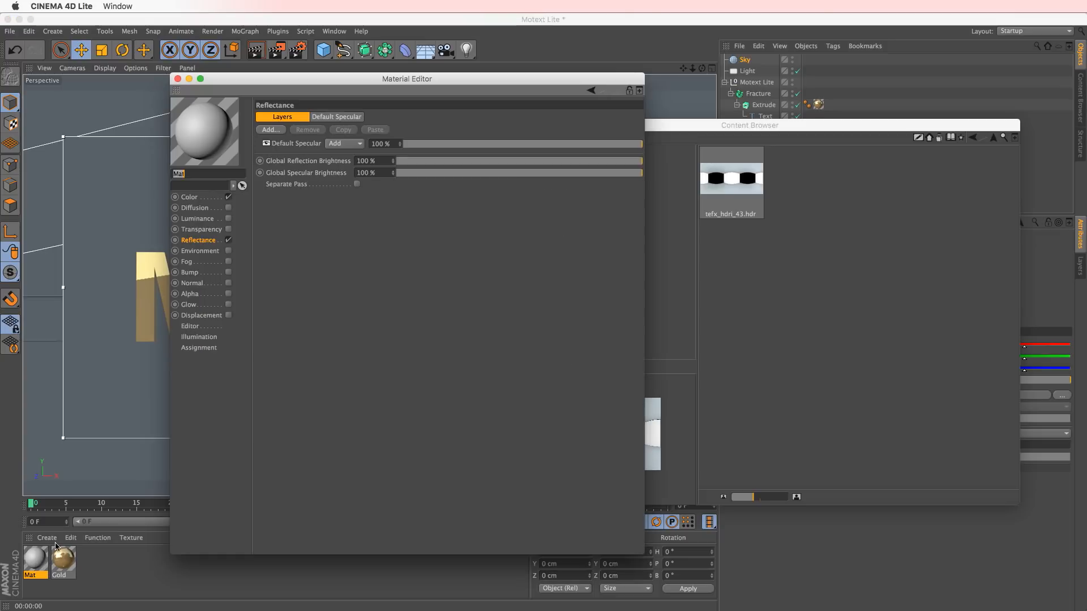
left_click(228, 197)
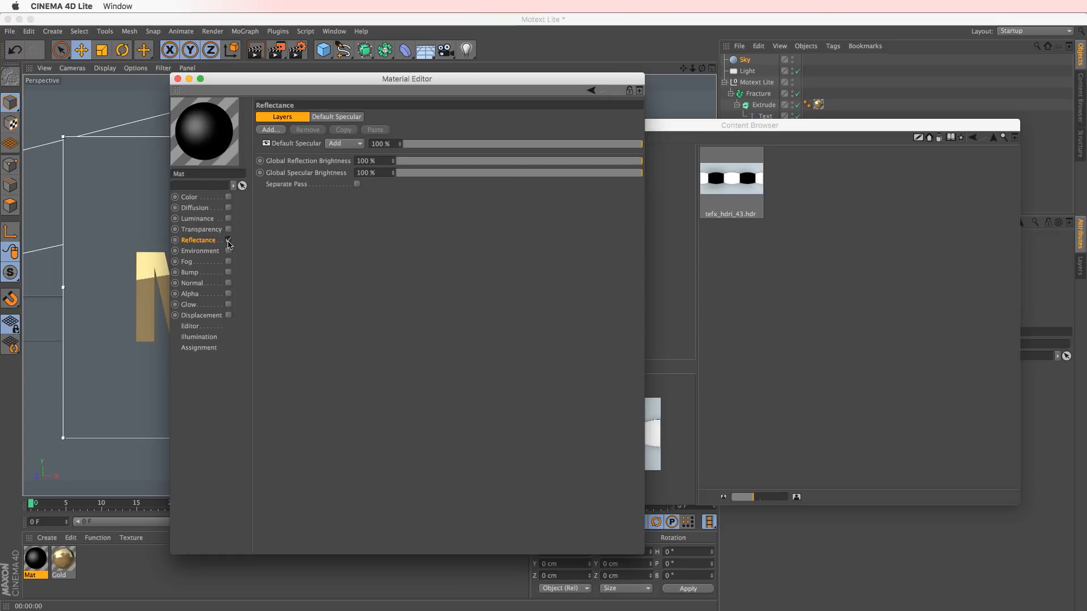
left_click(229, 219)
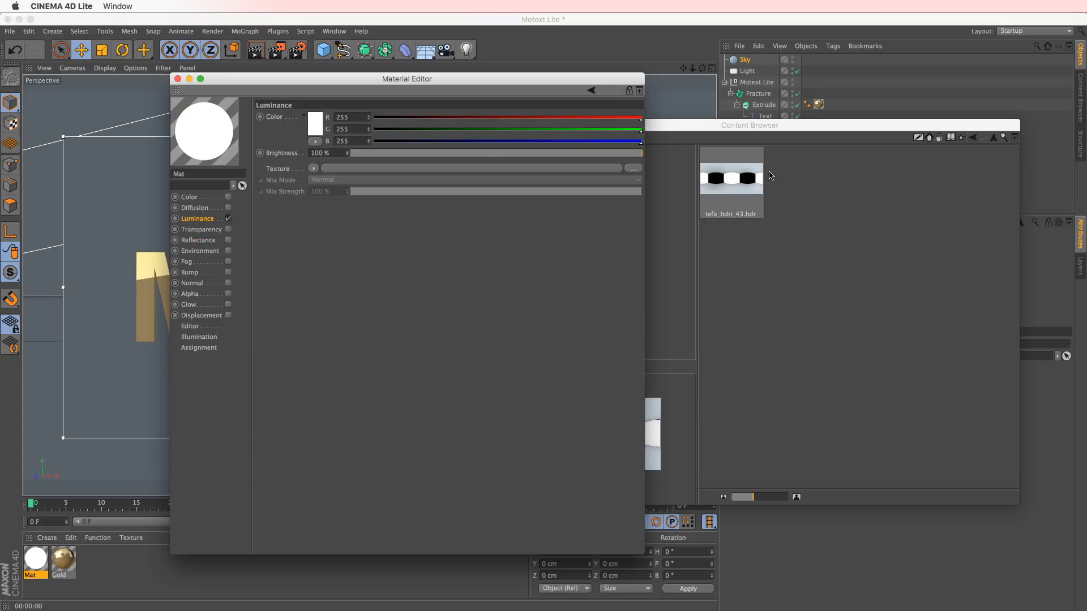
- Load tefx_hdri_43.hdr as the new material's Luminance texture and close the Material Editor
left_click(736, 182)
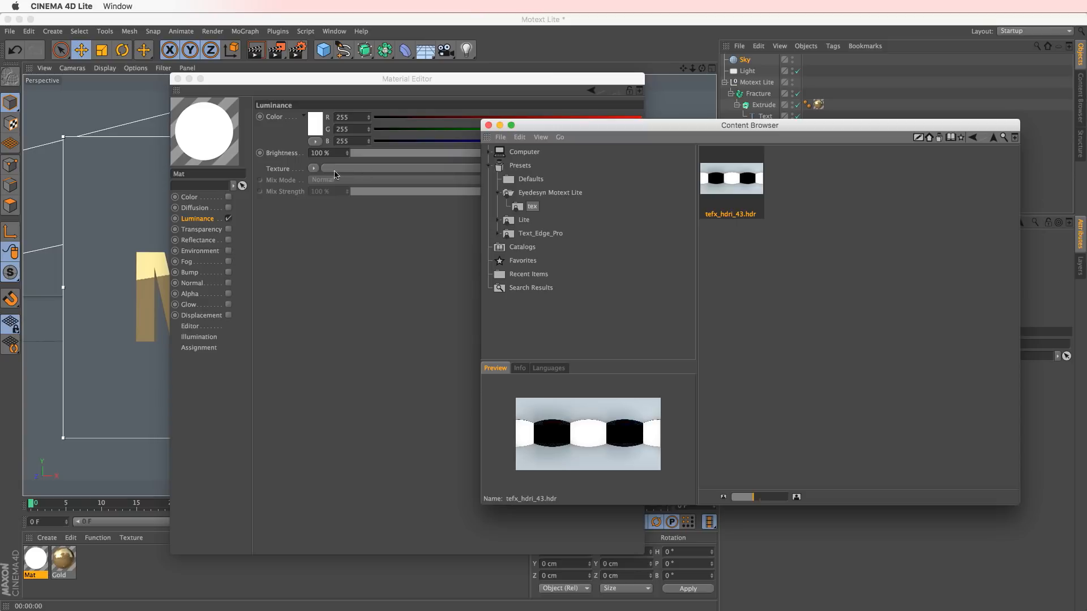
left_click_drag(347, 171, 344, 171)
left_click(407, 284)
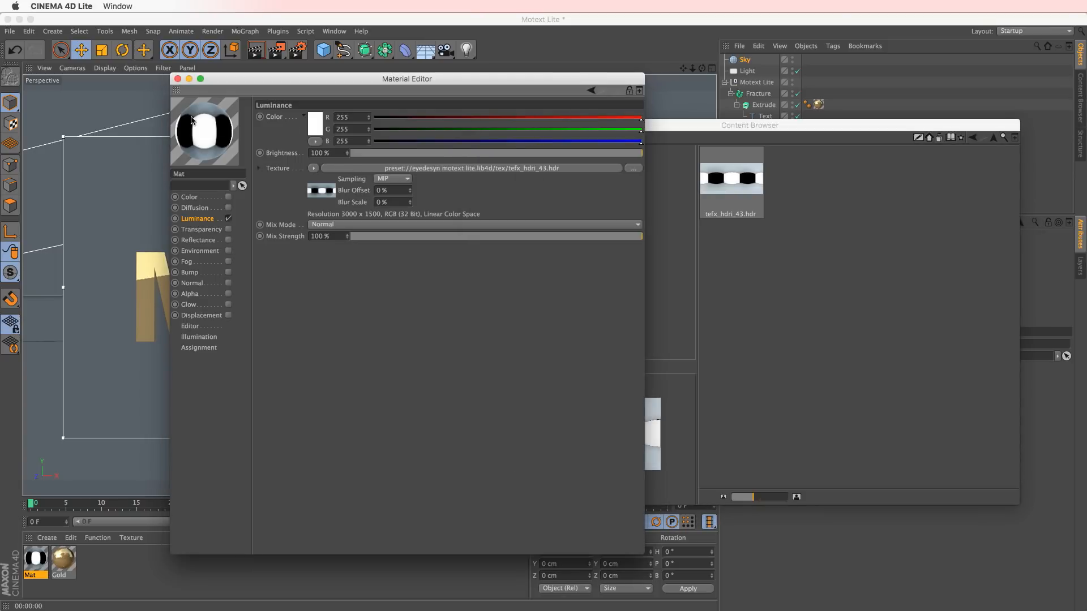
left_click(178, 81)
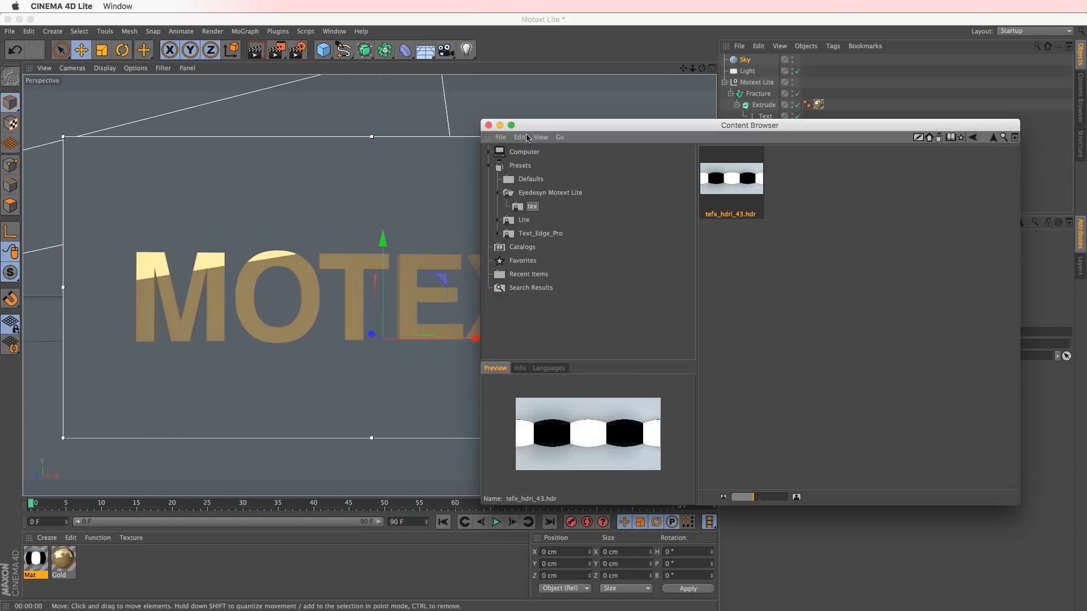
- Close the Content Browser, apply the new luminance material to the Sky object, and rename the material HDRI
left_click(492, 126)
left_click_drag(41, 560, 746, 60)
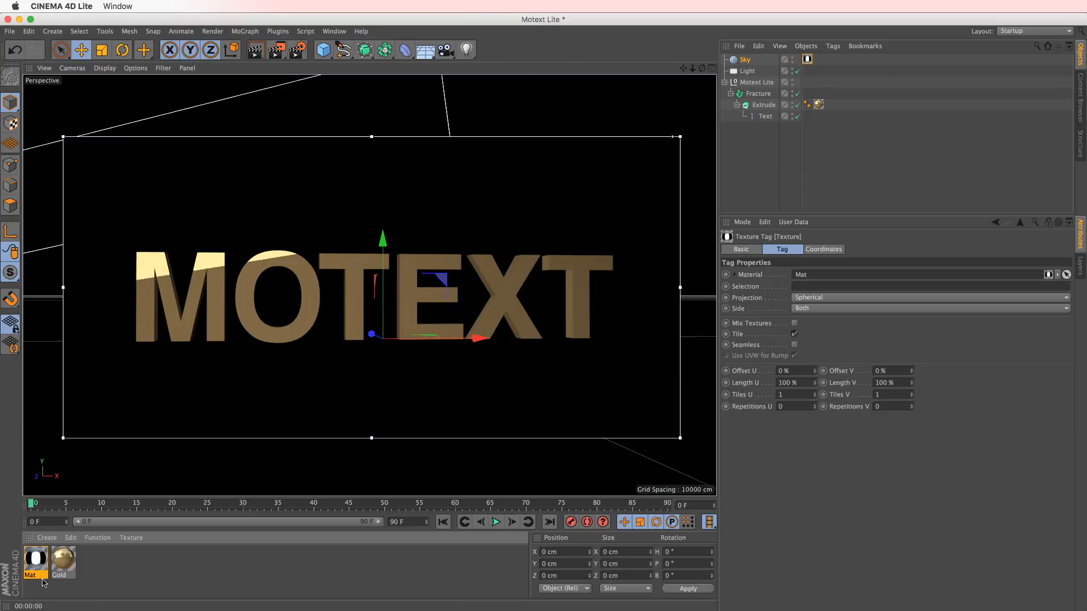
left_click(35, 582)
double_click(34, 575)
type("HDRI")
key("Return")
- Select the Motext Lite object and collapse its hierarchy
left_click_drag(489, 289, 365, 408, "alt")
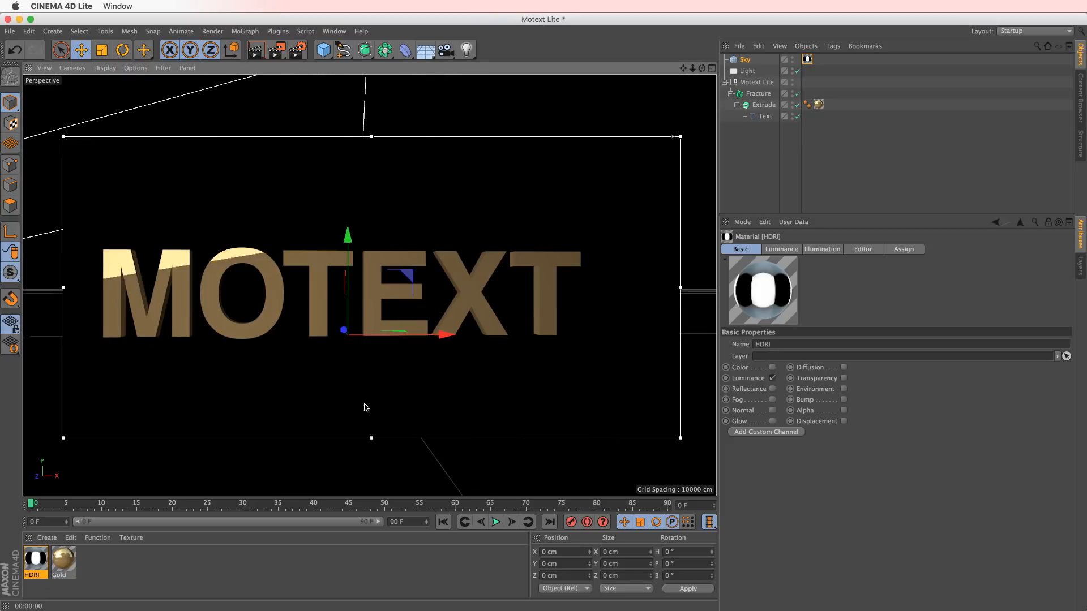
left_click_drag(458, 286, 385, 373, "alt")
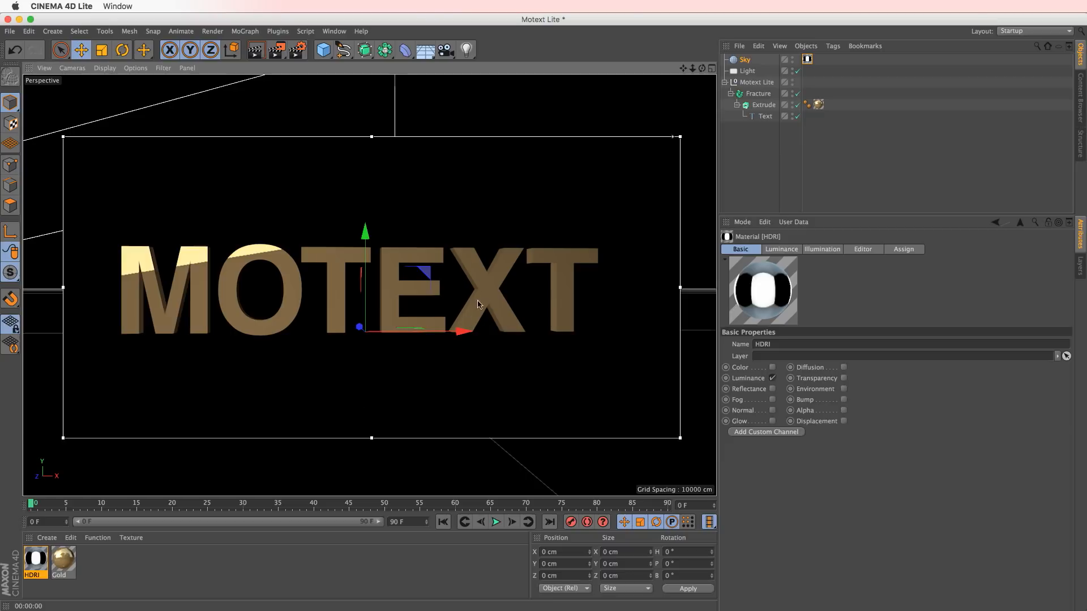
mouse_move(260, 319)
left_mouse_down("alt")
mouse_move(252, 316)
mouse_move(349, 309)
left_mouse_up("alt")
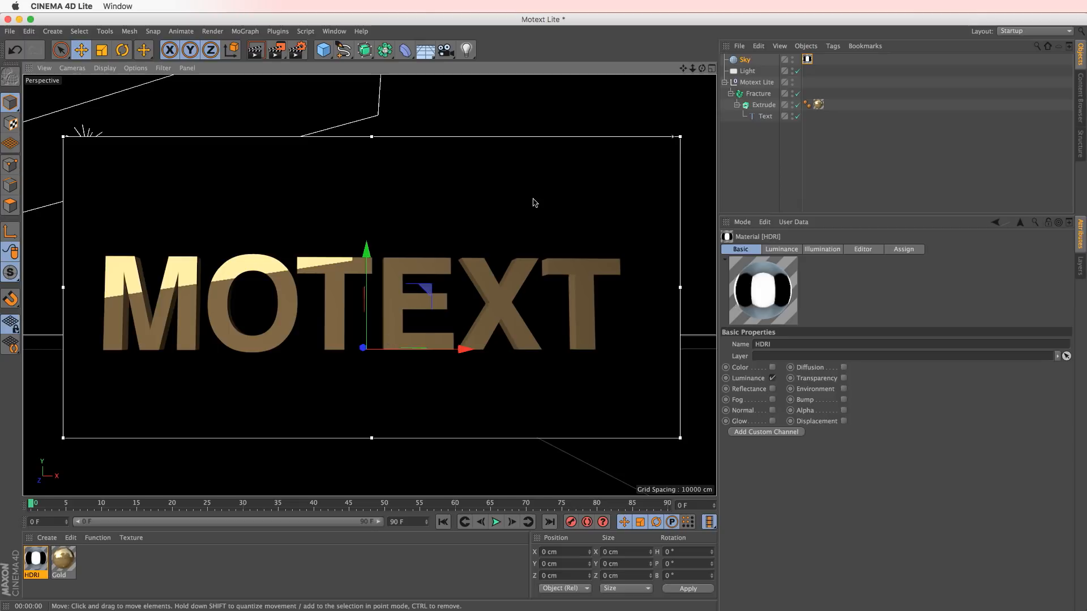
left_click(769, 105)
left_click(759, 82)
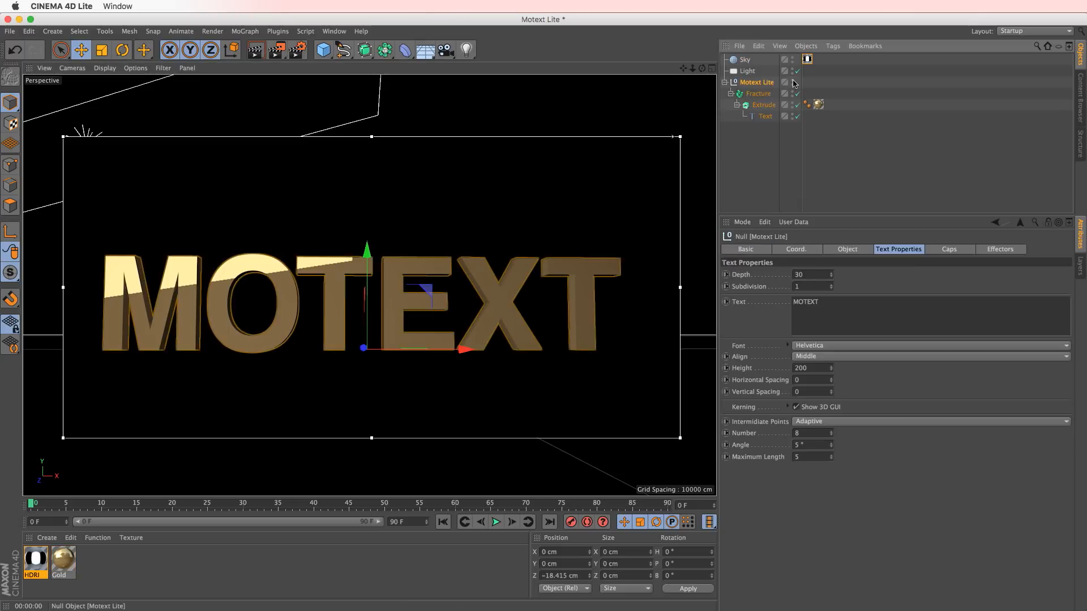
left_click(725, 82)
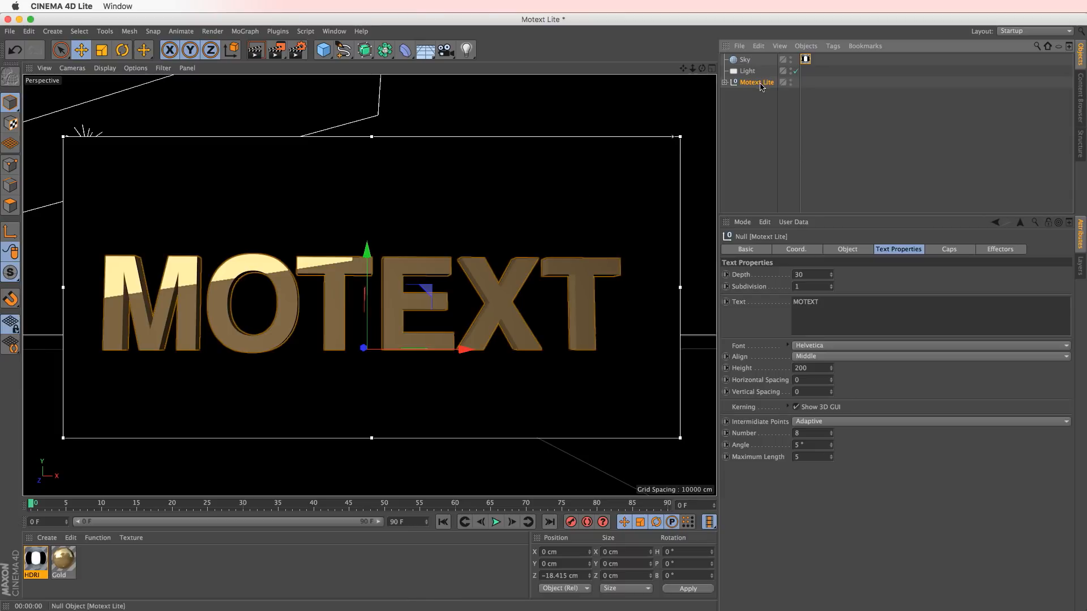
- Set both the Start and End caps of the Motext Lite text to Fillet Cap
left_click(939, 249)
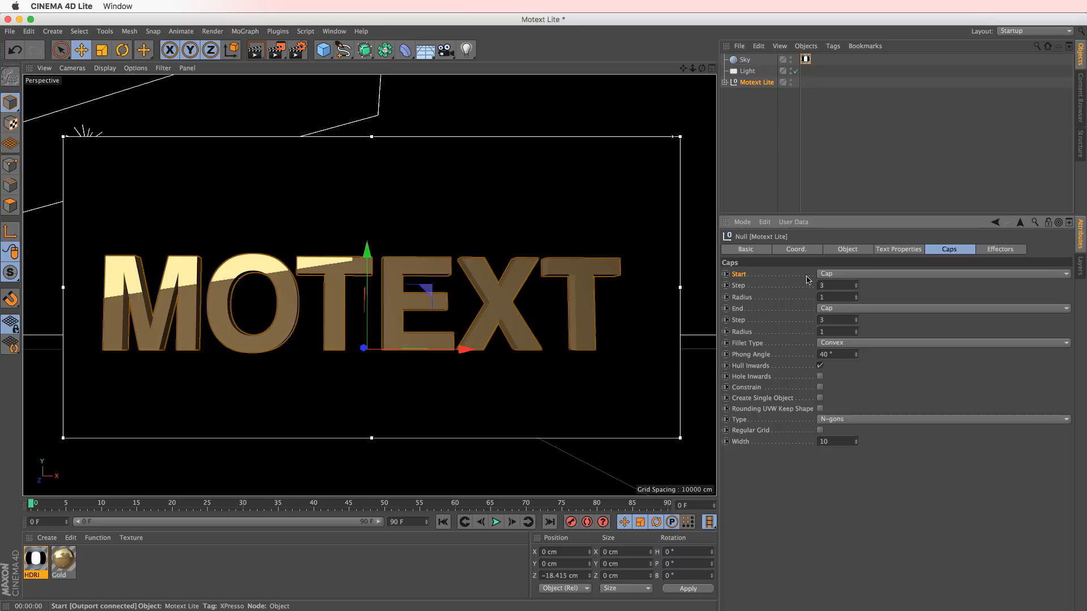
left_click_drag(466, 300, 498, 256, "alt")
scroll(495, 256, "up", 3)
left_click(839, 276)
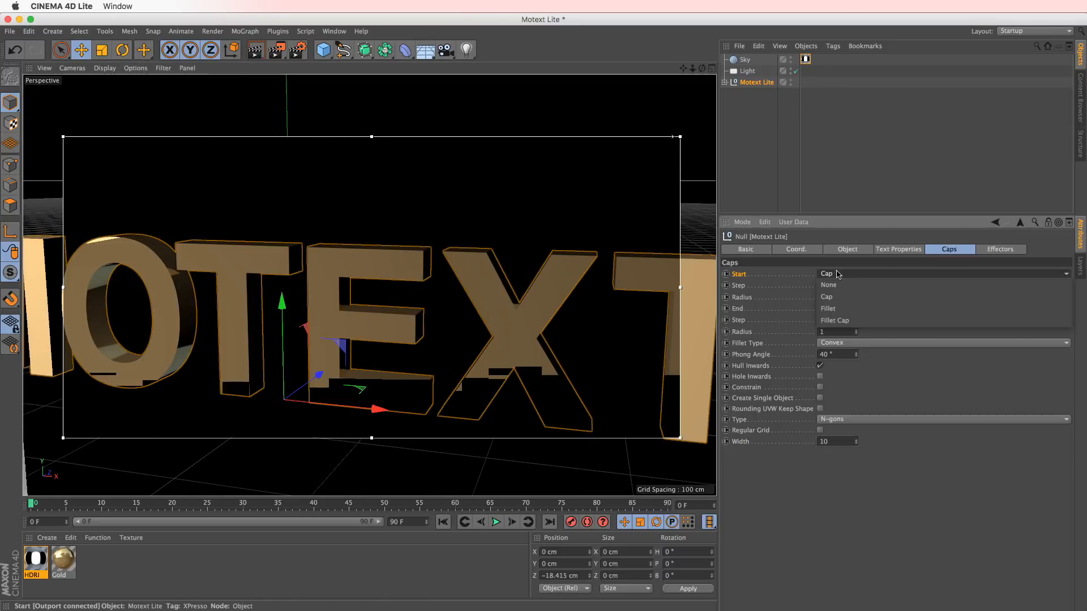
left_click(860, 321)
left_click(849, 308)
left_click(850, 355)
left_click_drag(397, 277, 353, 287, "alt")
scroll(363, 288, "down", 2)
scroll(354, 290, "down", 1)
middle_click_drag(378, 315, 435, 305, "alt")
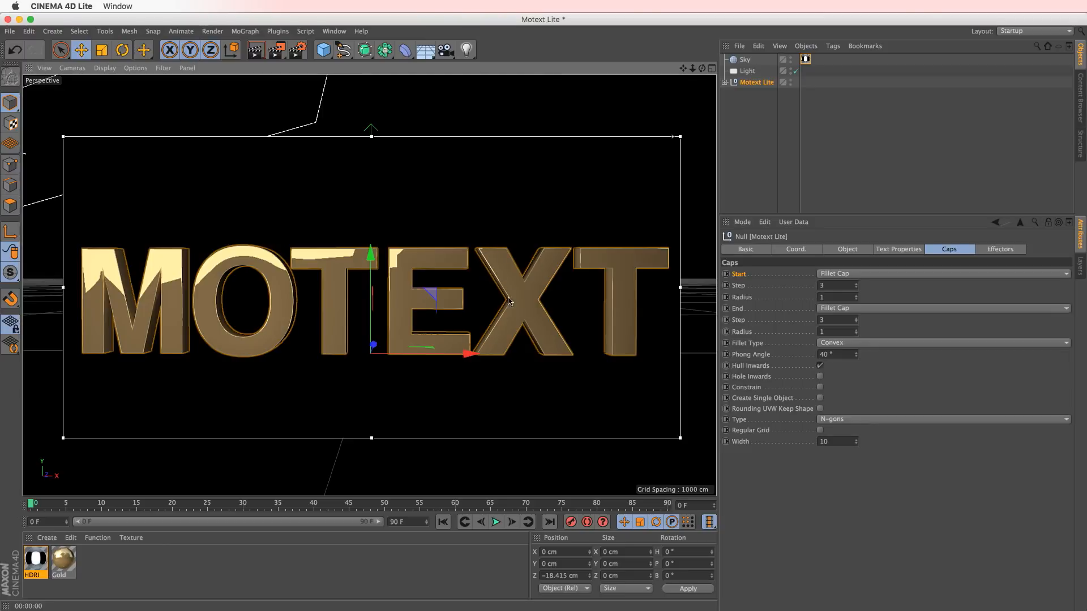
- Change the viewport display to Gouraud Shading (Lines) for a close view of the letter edges
left_click_drag(439, 273, 431, 279, "alt")
right_click_drag(439, 273, 541, 240, "alt")
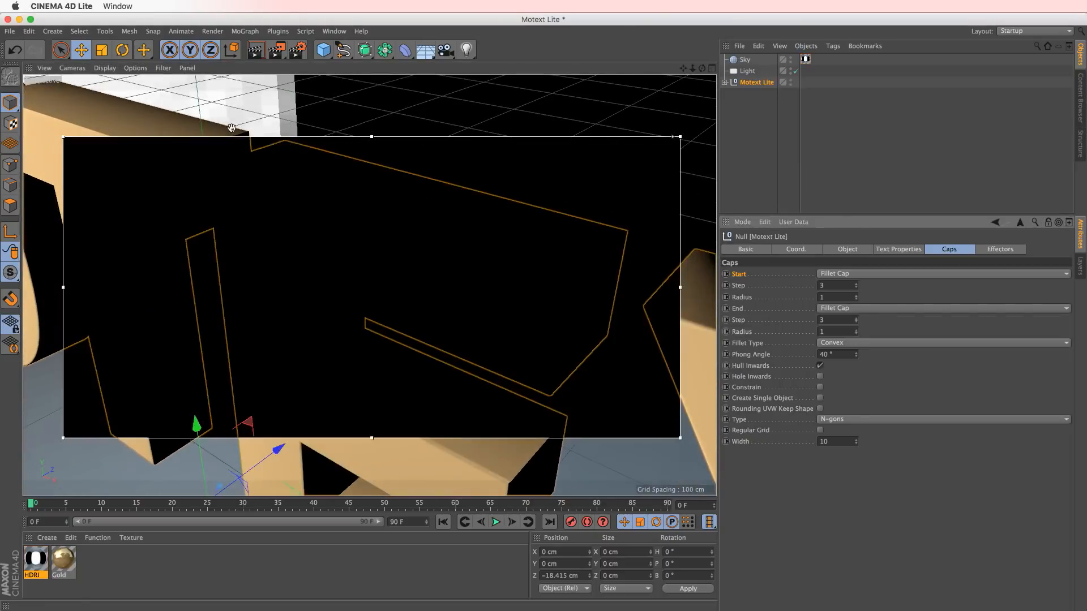
left_click(136, 69)
mouse_move(112, 69)
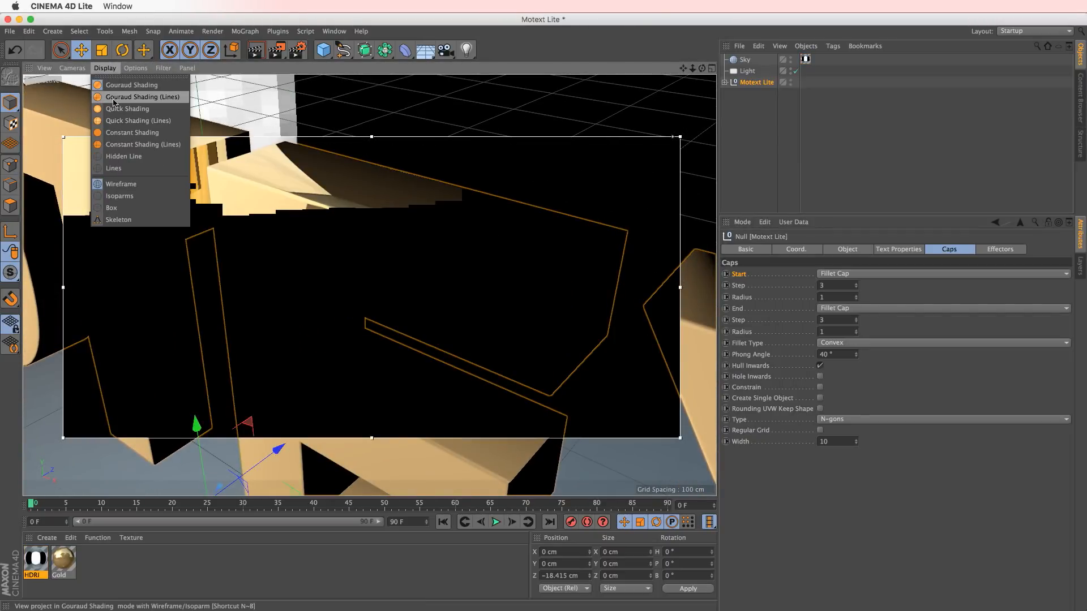
left_click(139, 99)
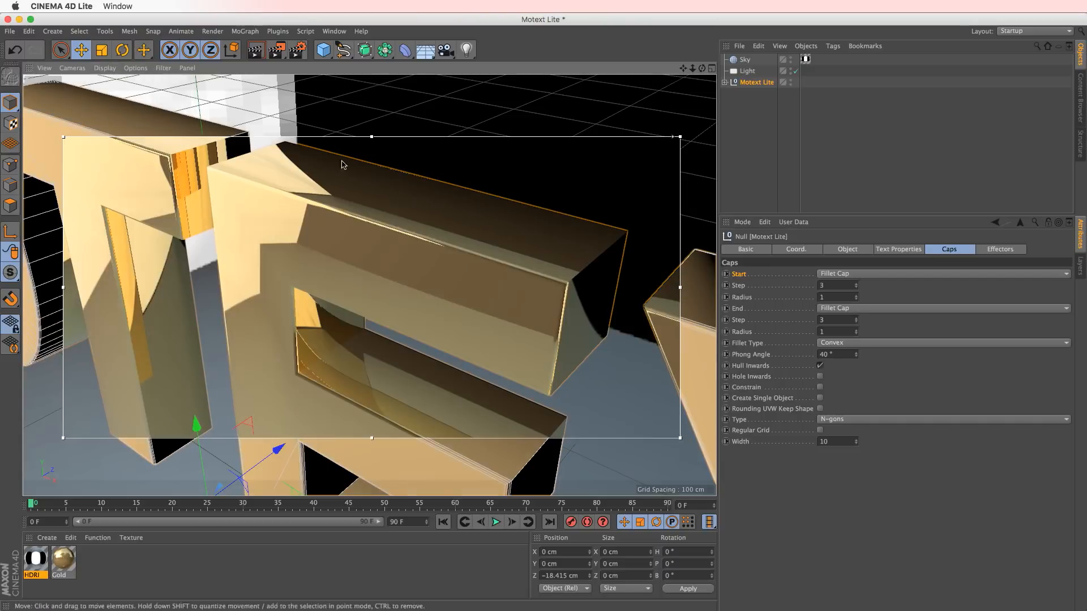
- Set the fillet radius of the text's Start cap to 3
right_click_drag(405, 227, 532, 241, "alt")
right_click_drag(370, 267, 416, 266, "alt")
left_click_drag(390, 268, 362, 253, "alt")
left_click(741, 286)
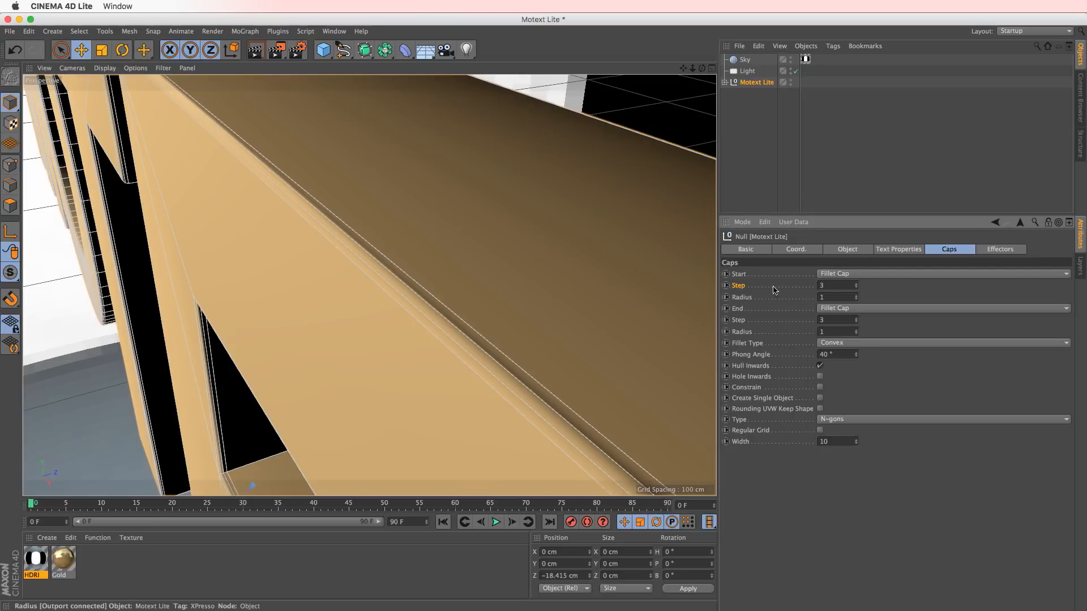
left_click_drag(514, 331, 508, 332, "alt")
right_click_drag(508, 332, 371, 287, "alt")
left_click_drag(371, 287, 495, 291, "alt")
right_click_drag(494, 291, 402, 326, "alt")
left_click(856, 295)
left_click(856, 295)
- Set the text's End cap to plain Cap so the back of the letters has no fillet
left_click_drag(698, 303, 577, 281, "alt")
left_click_drag(515, 300, 511, 272, "alt")
right_click_drag(512, 273, 426, 249, "alt")
mouse_move(510, 231)
left_mouse_down("alt")
mouse_move(284, 228)
mouse_move(364, 235)
mouse_move(535, 216)
mouse_move(528, 227)
left_mouse_up("alt")
right_click_drag(498, 236, 409, 257, "alt")
left_click_drag(405, 254, 243, 259, "alt")
double_click(823, 320)
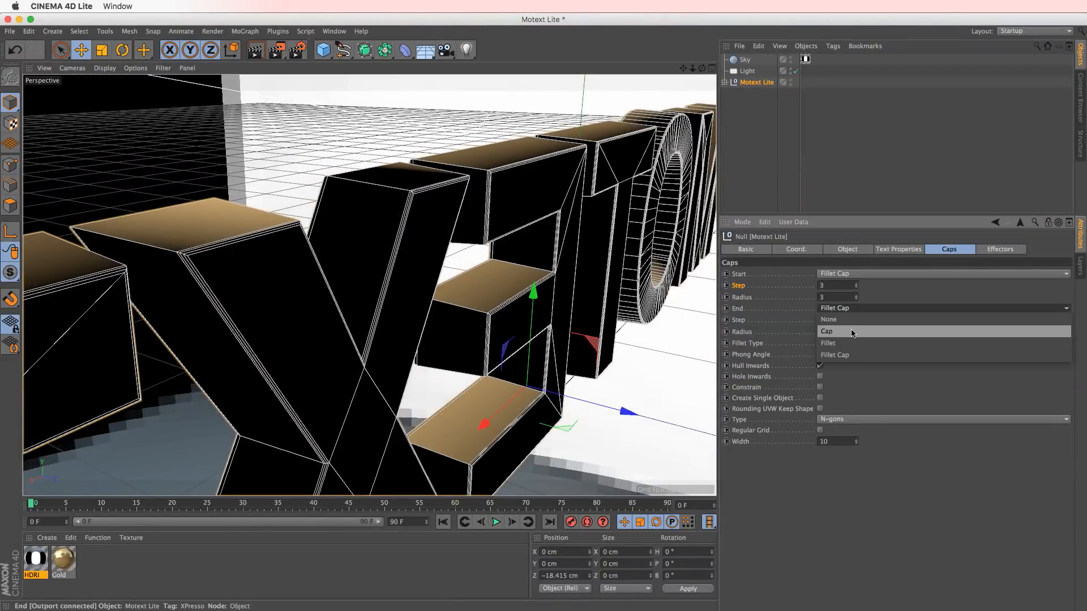
left_click_drag(362, 261, 417, 320, "alt")
scroll(382, 275, "down", 5)
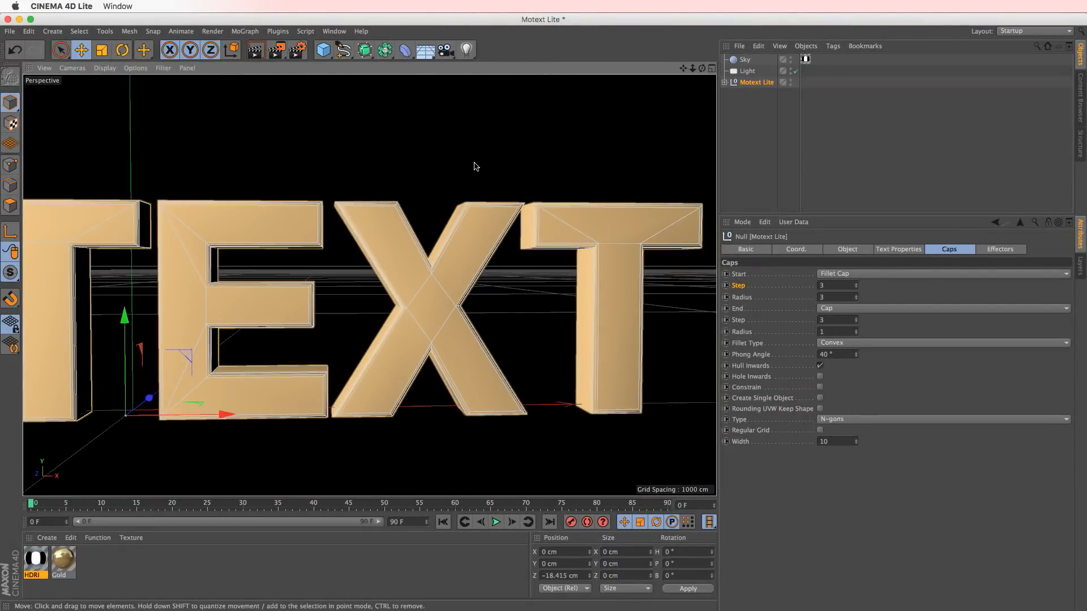
scroll(310, 214, "up", 1)
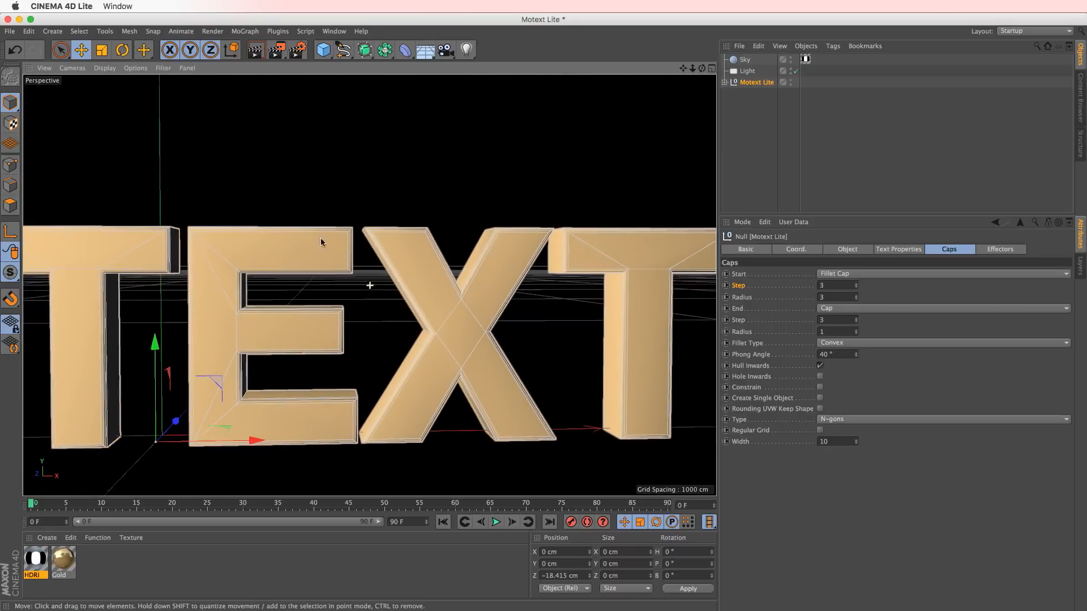
- Return the viewport to Gouraud Shading and start an interactive render region over the MOTEXT letters
scroll(270, 237, "up", 4)
left_click_drag(274, 252, 315, 208, "alt")
scroll(330, 189, "down", 5)
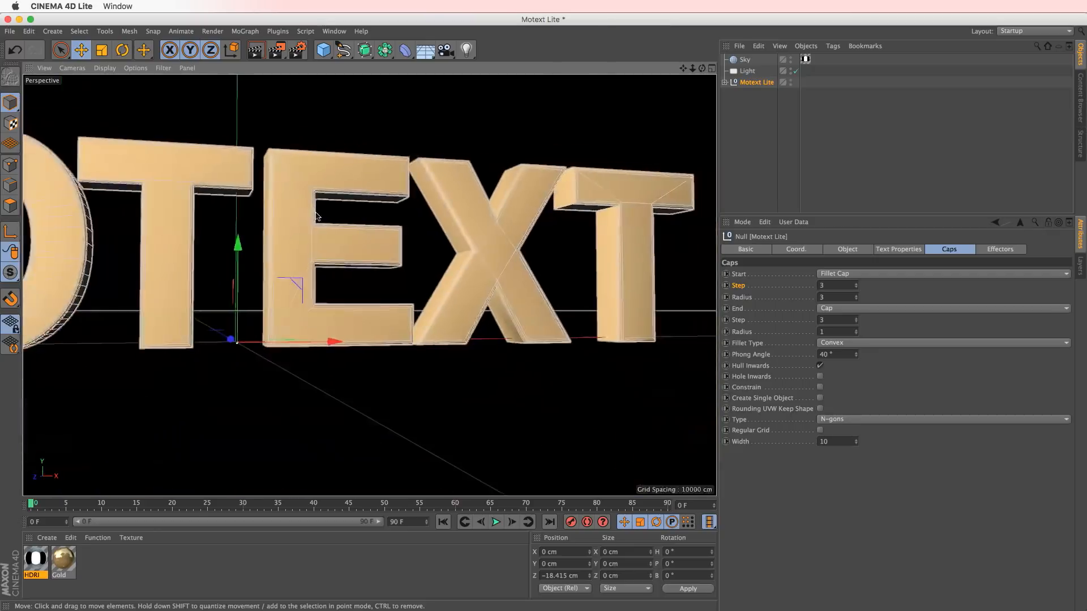
left_click(109, 68)
left_click(117, 85)
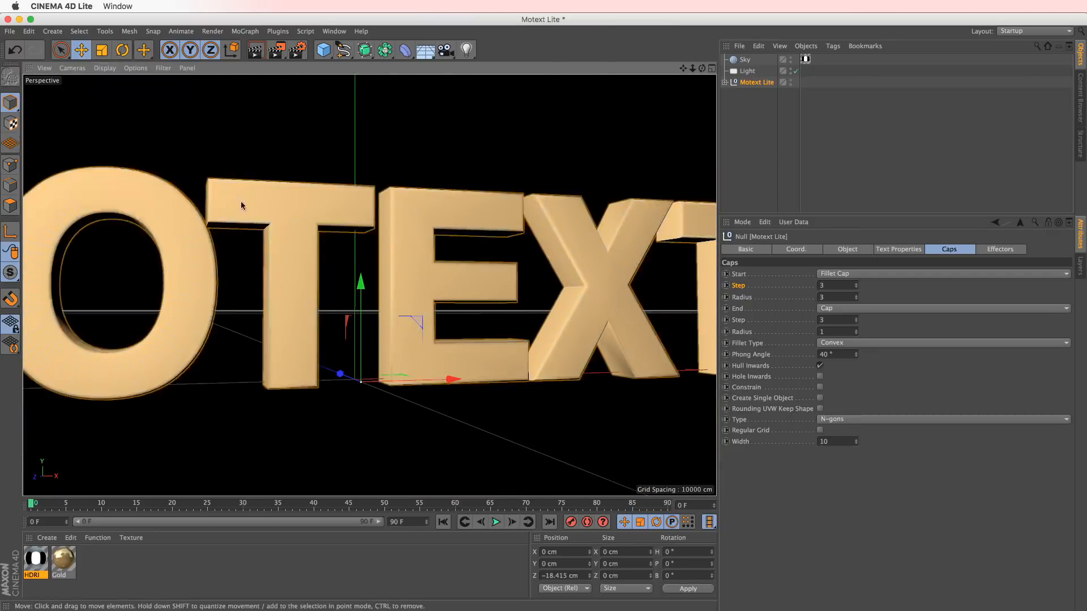
middle_click_drag(293, 214, 343, 228, "alt")
mouse_move(343, 228)
right_mouse_down("alt")
mouse_move(296, 242)
mouse_move(257, 233)
right_mouse_up("alt")
middle_click_drag(257, 234, 280, 239, "alt")
key("alt+r")
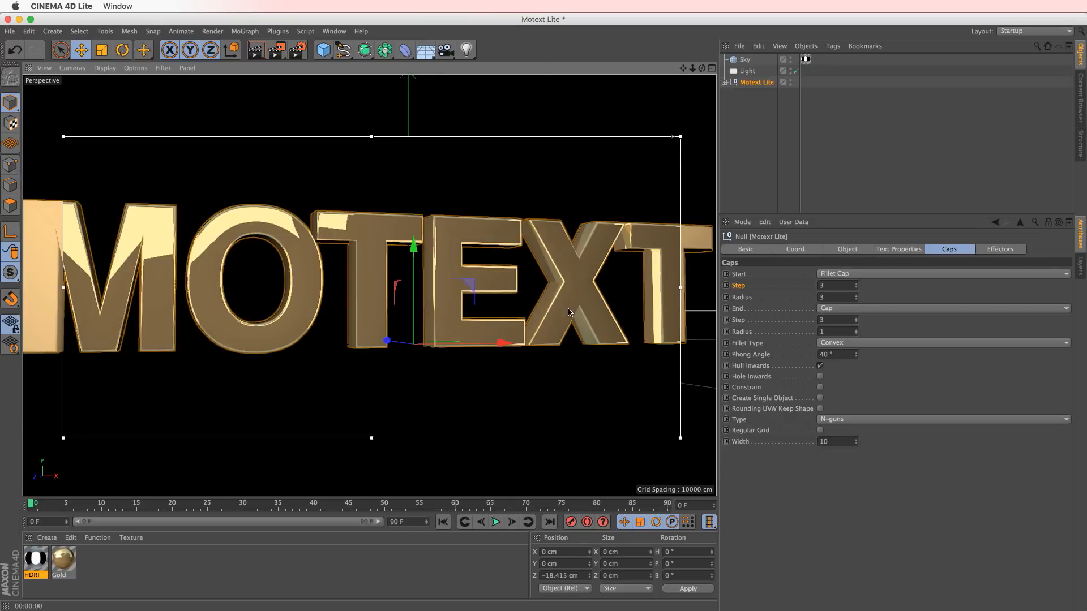
- Examine the bevels of the M and O close up, first rendered and without the render region in Gouraud Shading (Lines)
left_click_drag(277, 50, 327, 153)
left_click(510, 202)
left_click_drag(336, 246, 304, 240, "alt")
mouse_move(172, 271)
left_mouse_down("alt")
mouse_move(146, 283)
mouse_move(154, 265)
left_mouse_up("alt")
middle_click_drag(144, 256, 236, 266, "alt")
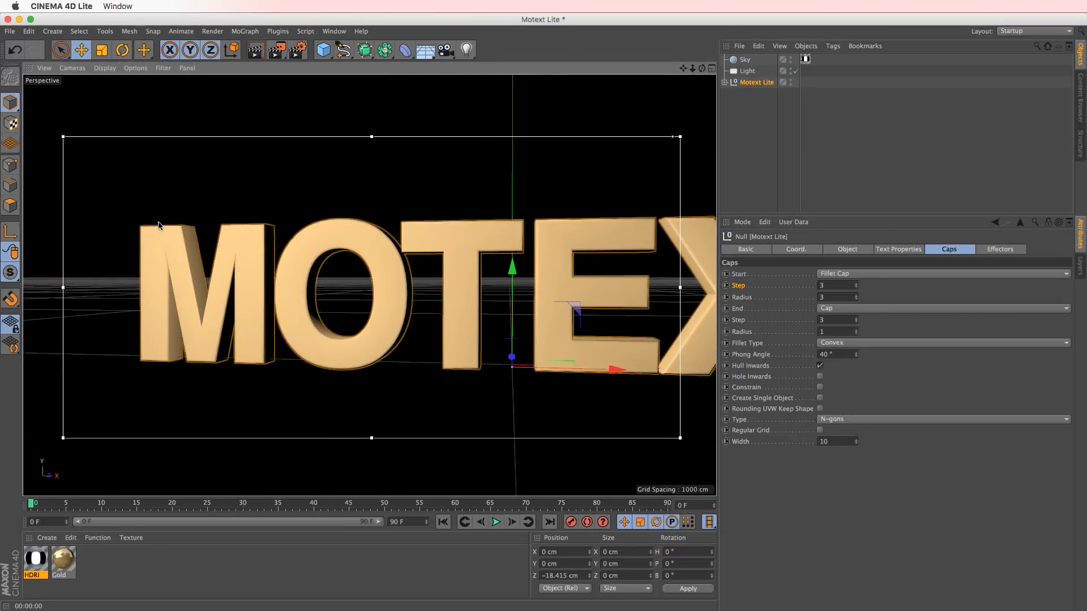
scroll(146, 237, "up", 5)
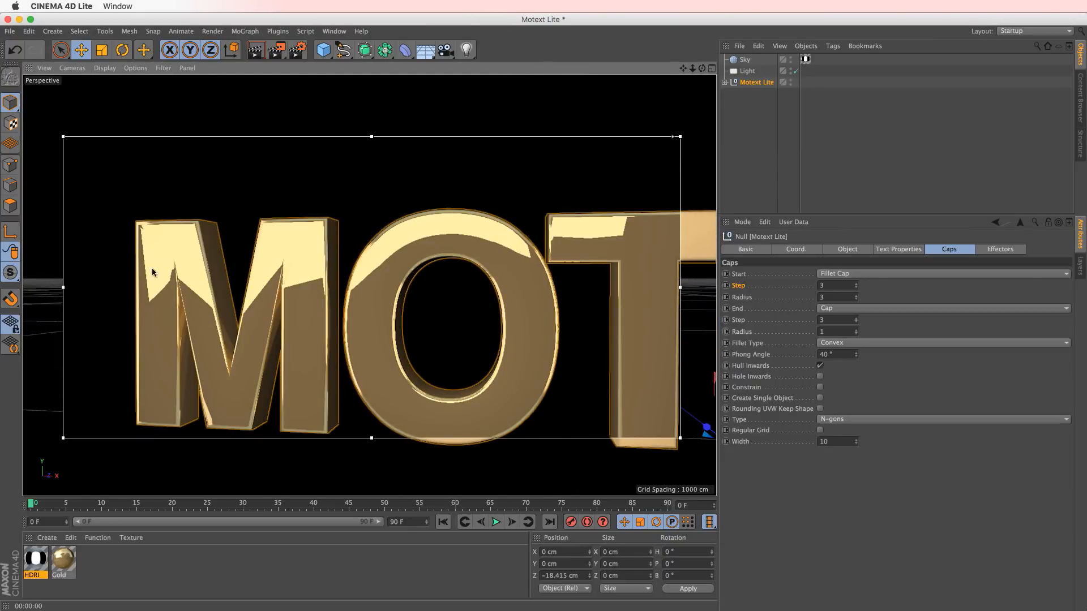
left_click(104, 68)
left_click(99, 97)
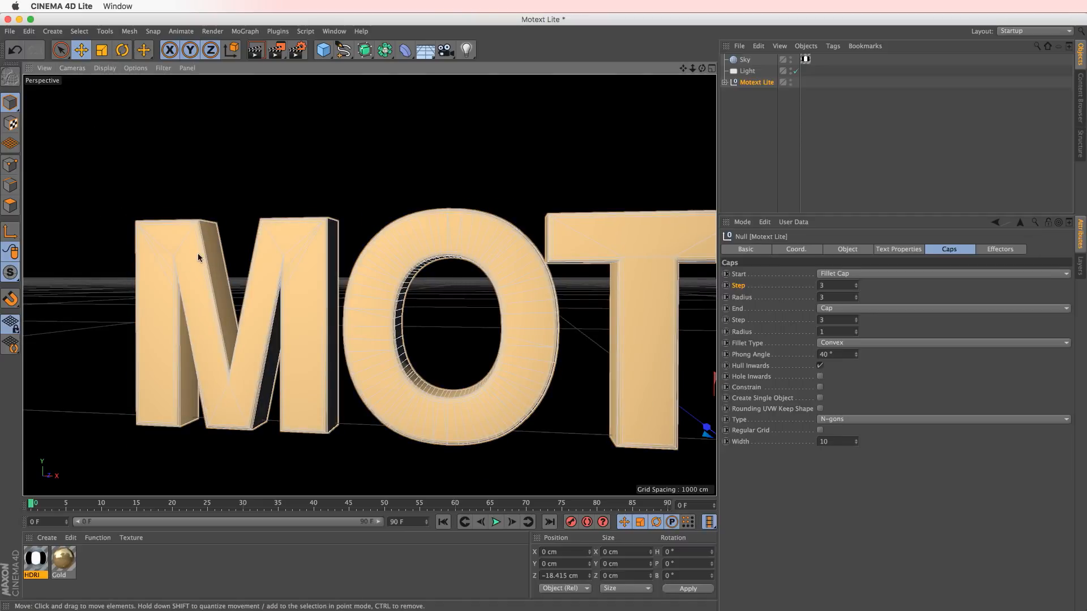
scroll(193, 260, "up", 2)
left_click_drag(138, 238, 253, 238, "alt")
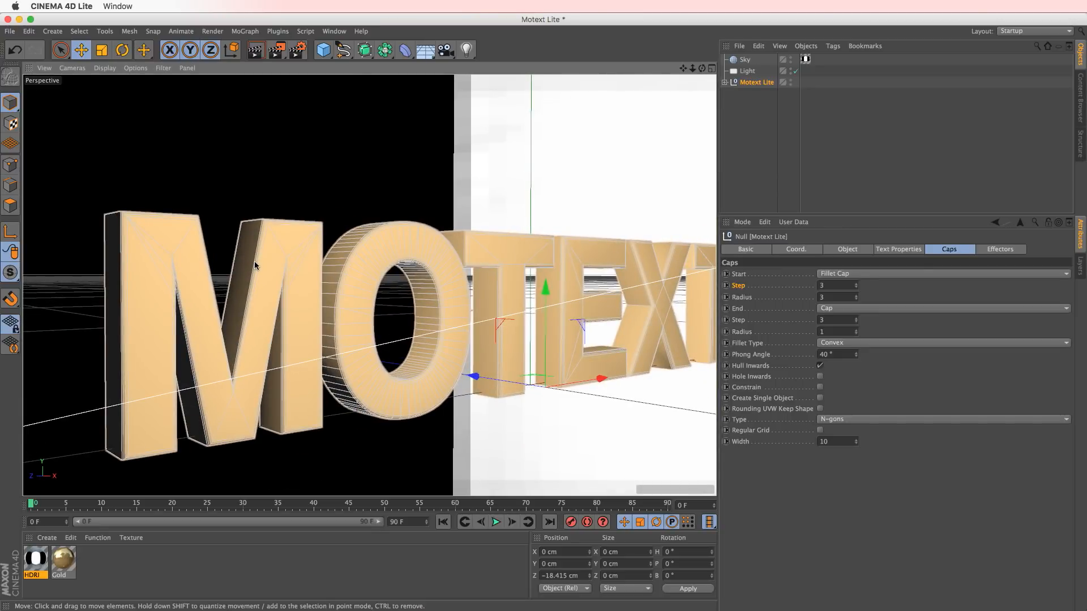
left_click_drag(223, 278, 182, 134, "alt")
- Change the display from wireframe lines to plain Gouraud Shading and turn the interactive render region on over the M and O
left_click(105, 67)
left_click(112, 91)
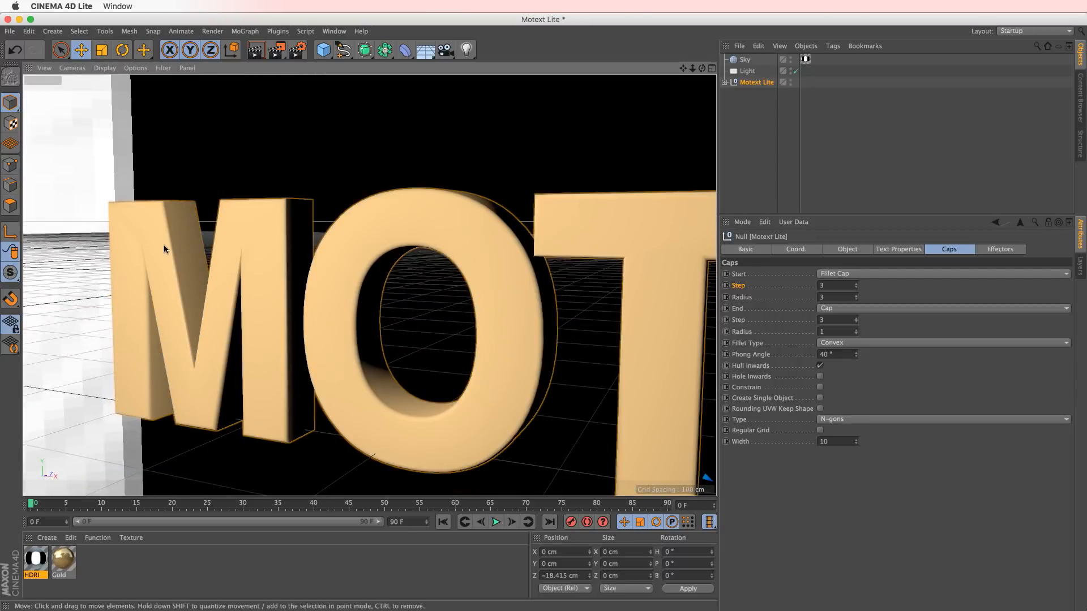
key("alt+r")
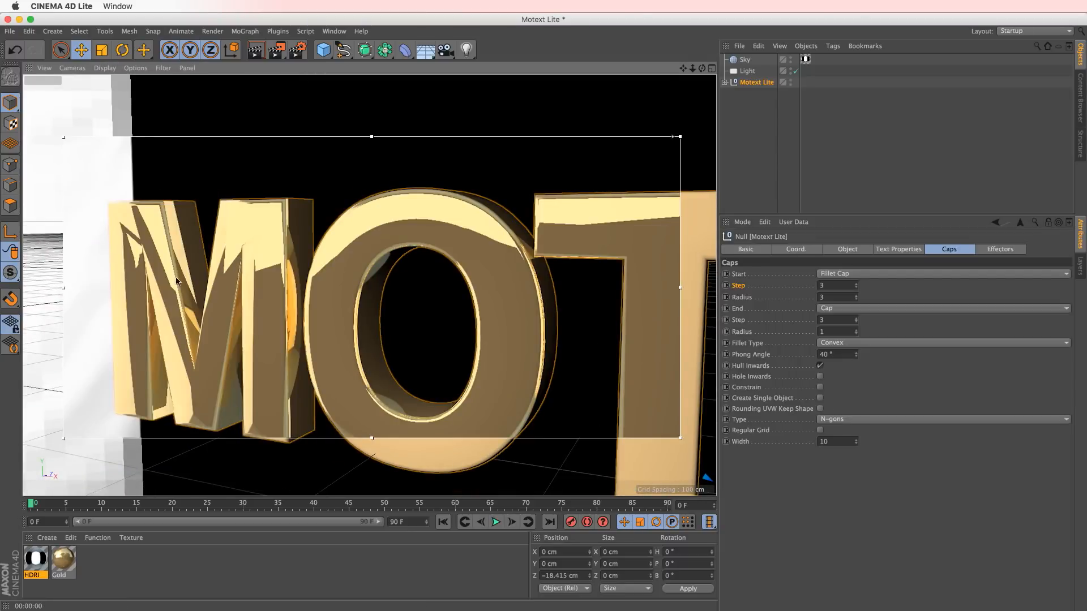
left_click_drag(189, 336, 182, 403, "alt")
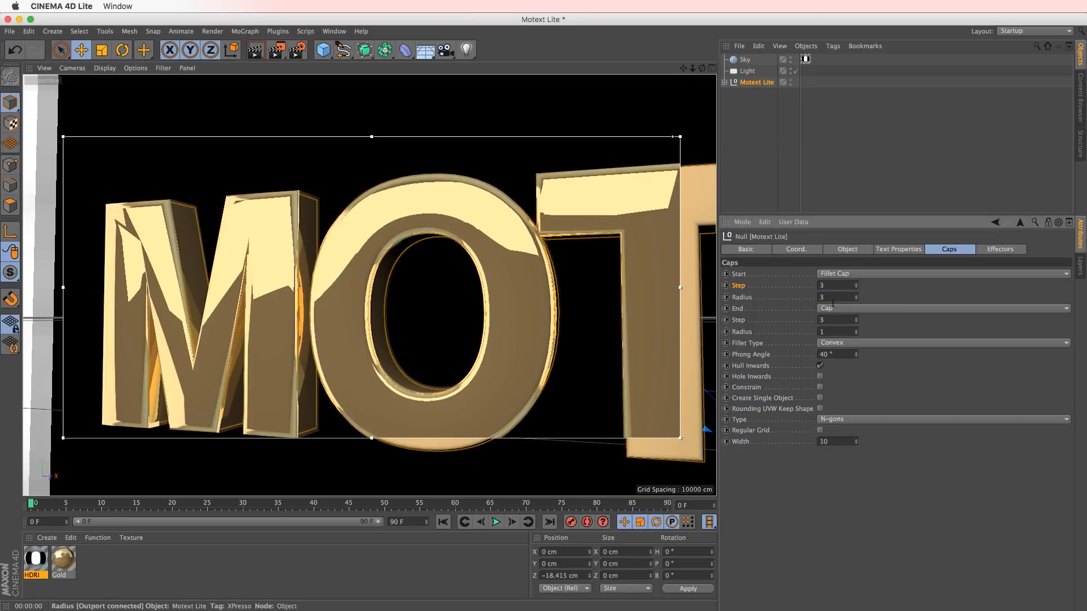
- Set the Start cap's fillet Step to 15 and view the bevels from a new angle
left_click_drag(831, 287, 739, 289)
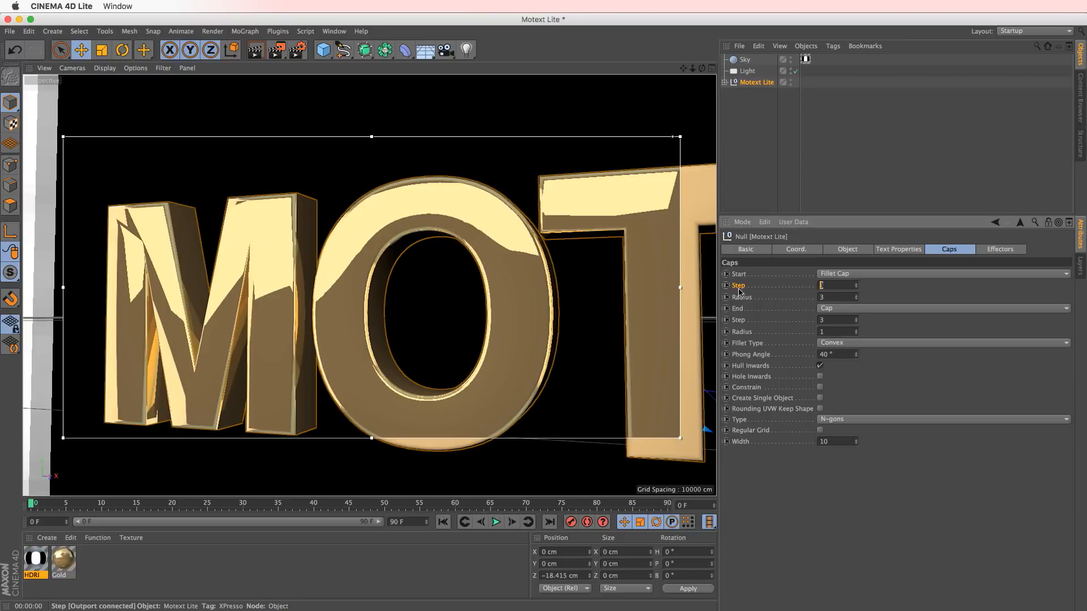
type("15")
key("Return")
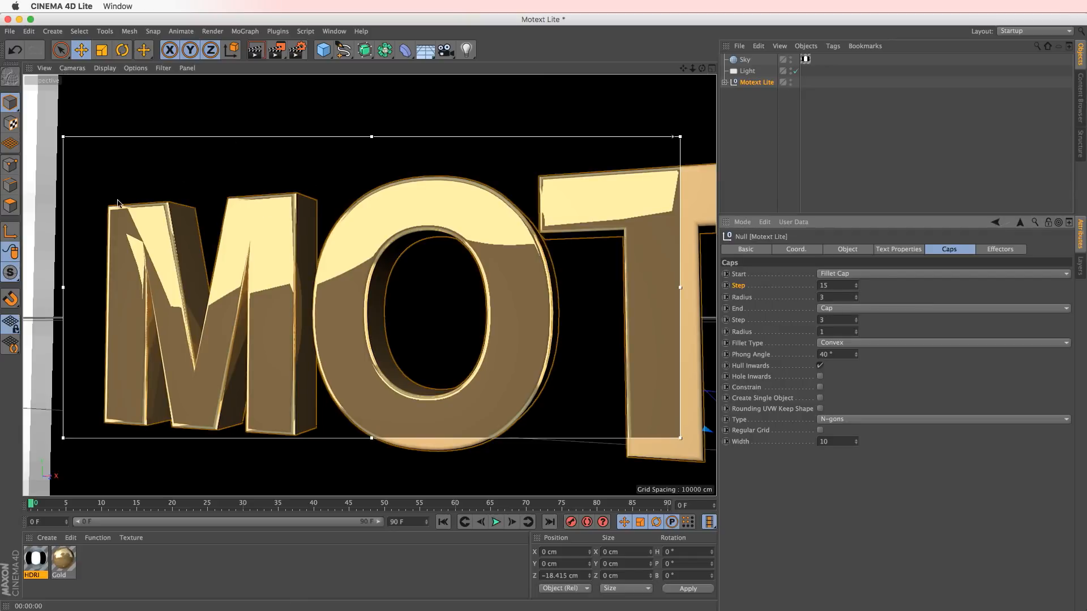
left_click_drag(123, 214, 368, 249, "alt")
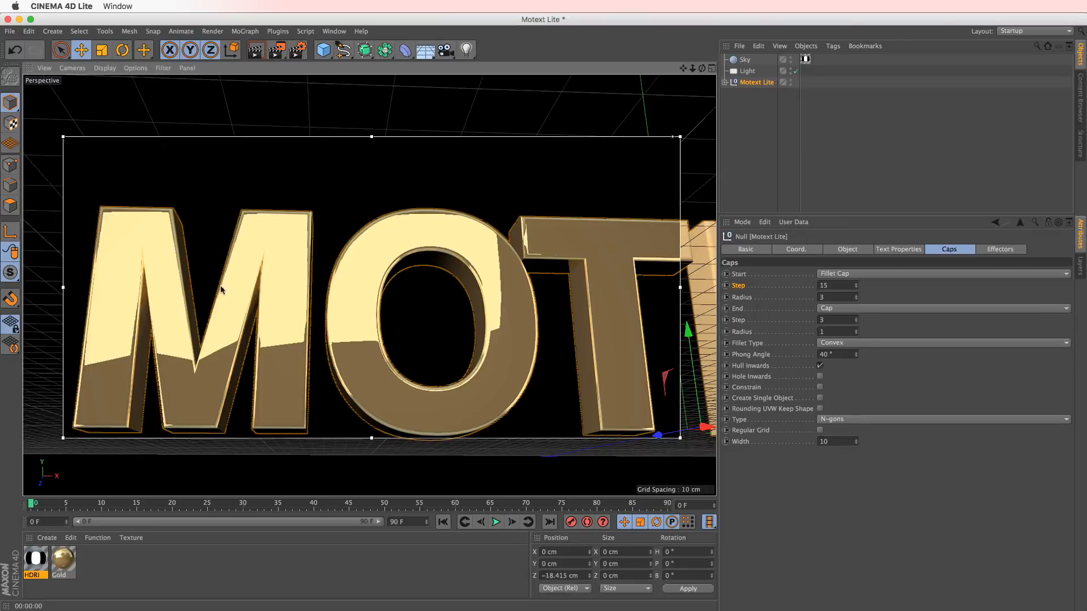
left_click_drag(221, 290, 223, 303, "alt")
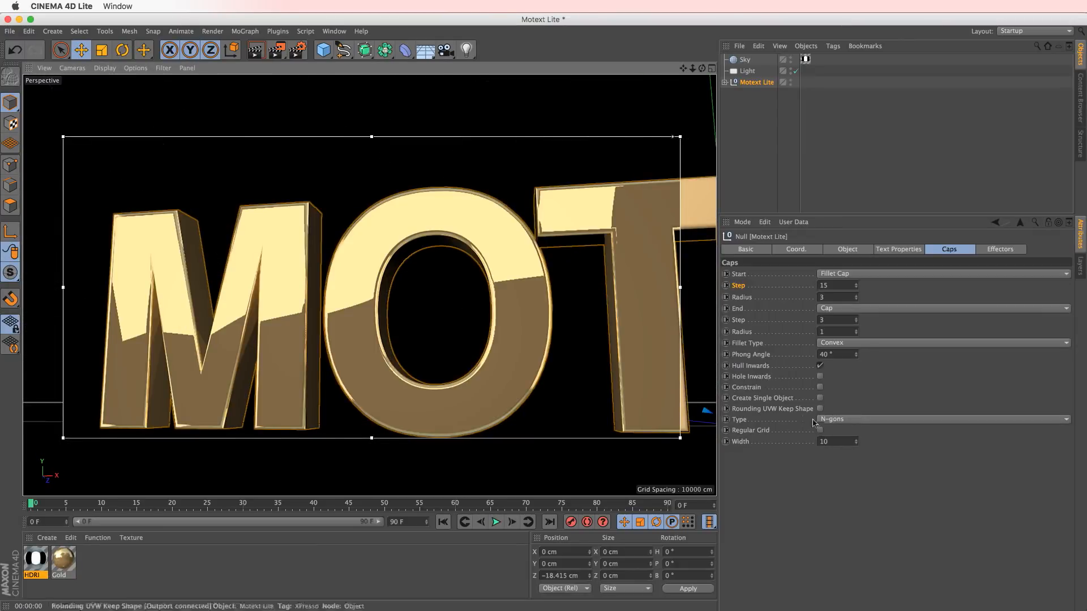
- Enable Create Single Object for the text's caps and refresh the rendered view
left_click(819, 398)
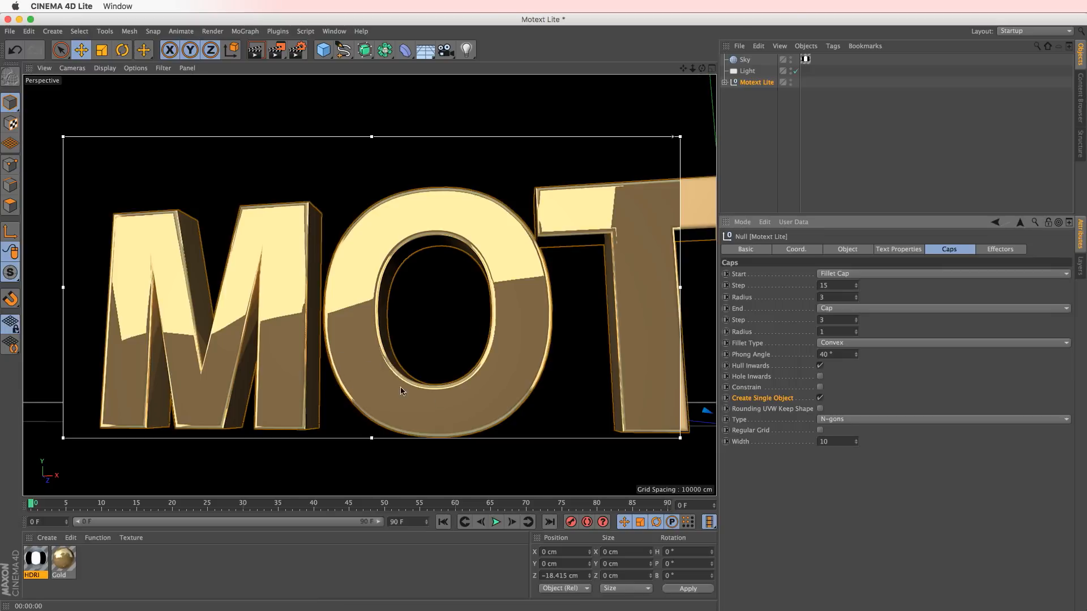
key("ctrl+r")
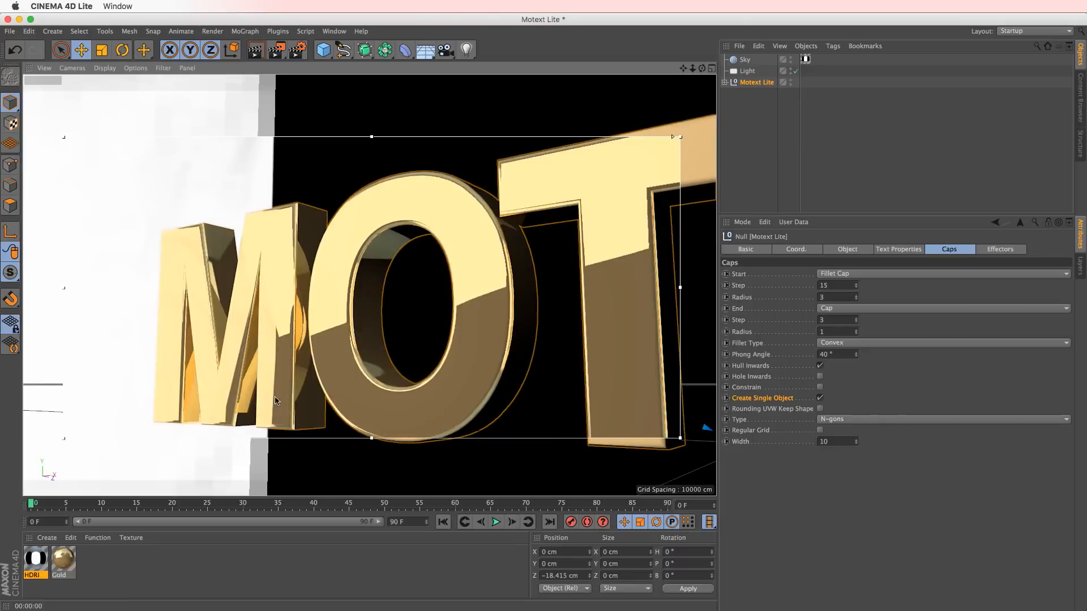
left_click_drag(273, 343, 346, 275, "alt")
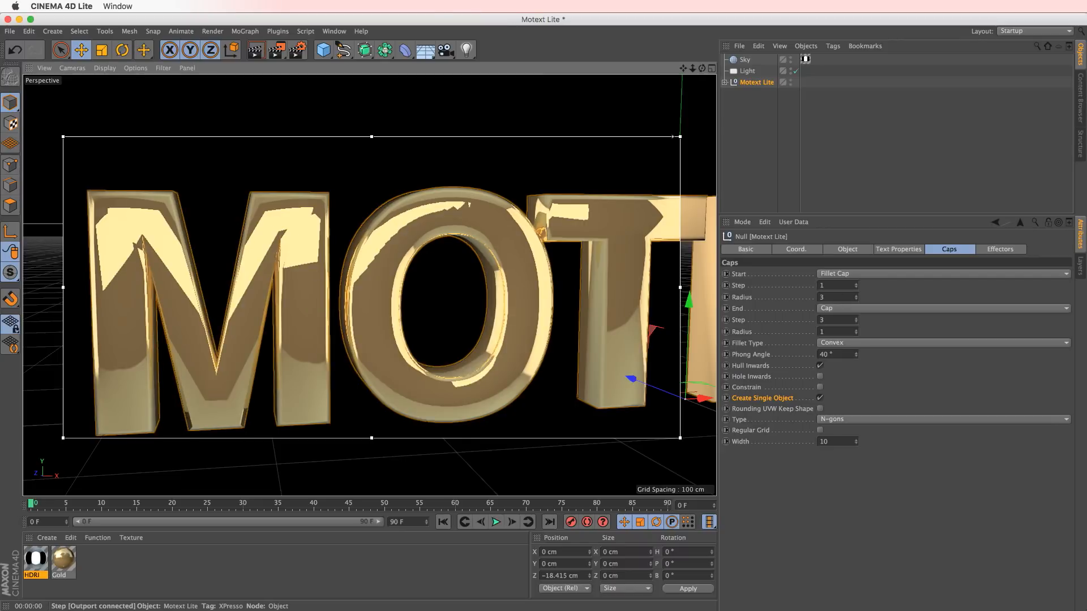
- Set the Start cap's fillet Step to 30 after trying 15 again
left_click(821, 285)
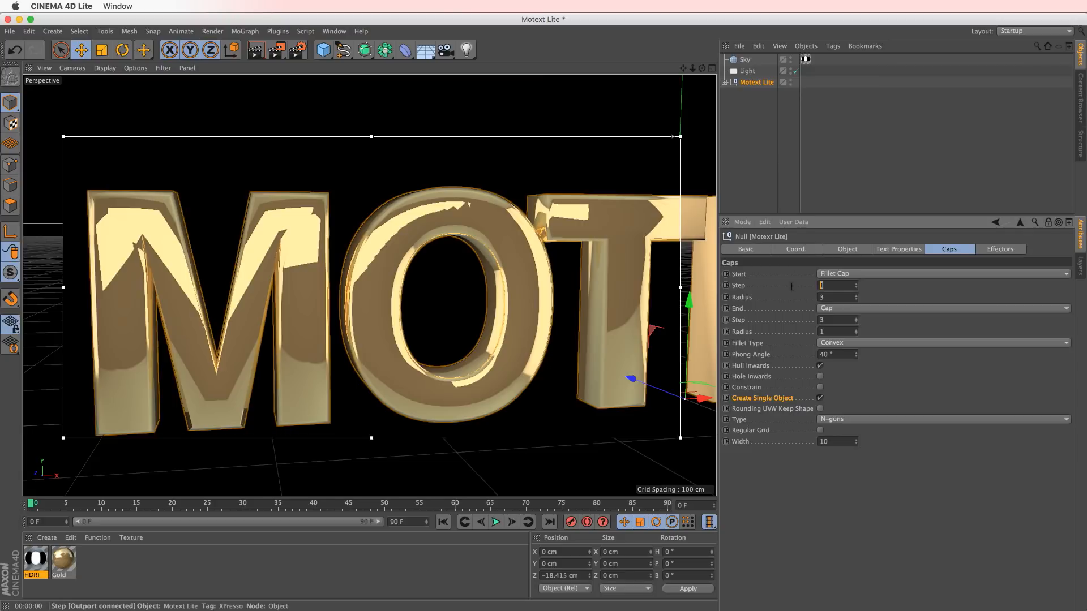
key("Return")
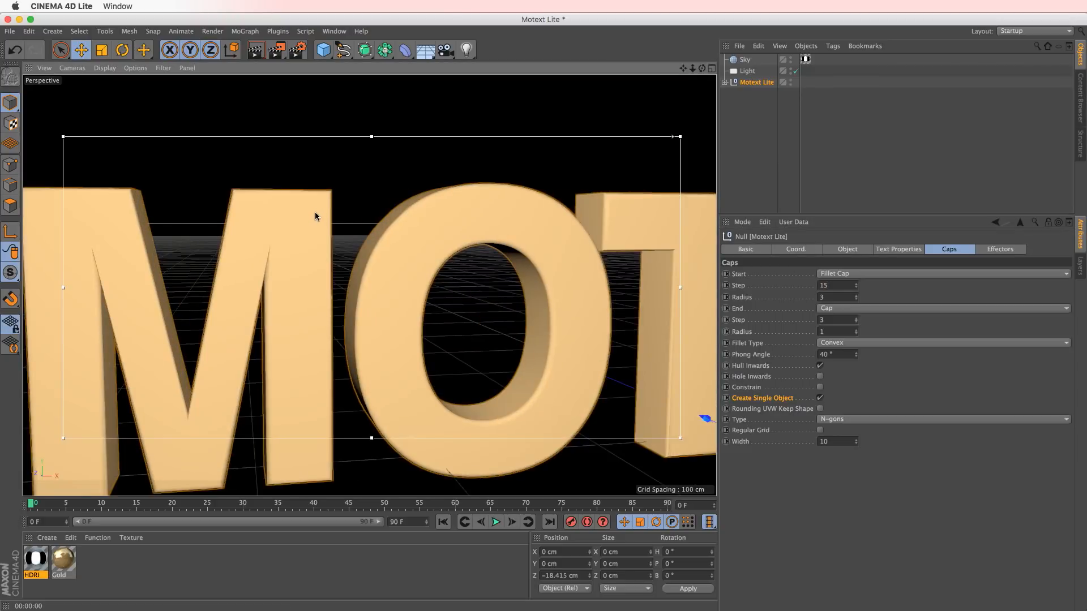
left_click_drag(832, 285, 618, 273)
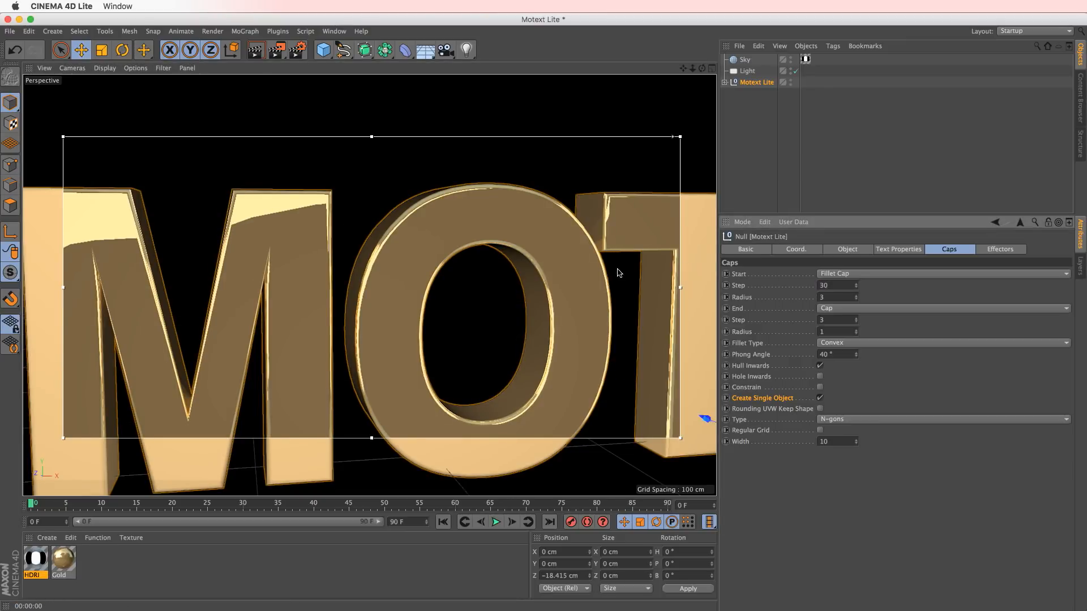
mouse_move(441, 235)
left_mouse_down("alt")
mouse_move(368, 288)
mouse_move(328, 291)
mouse_move(379, 215)
mouse_move(364, 315)
mouse_move(364, 284)
mouse_move(396, 257)
mouse_move(347, 283)
left_mouse_up("alt")
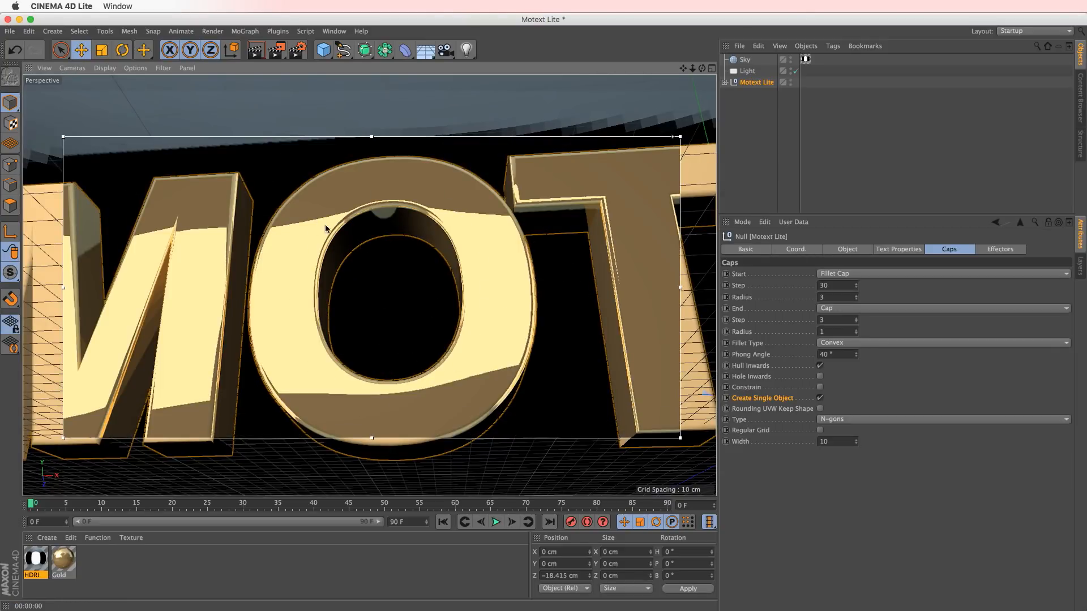
- Examine the smoothed letter bevels from several angles and frame the whole MOTEXT text inside the render region
left_click_drag(322, 224, 308, 224, "alt")
right_click_drag(500, 228, 415, 245, "alt")
left_click_drag(414, 245, 475, 311, "alt")
middle_click_drag(475, 311, 323, 319, "alt")
left_click_drag(323, 320, 348, 310, "alt")
right_click_drag(348, 311, 374, 312, "alt")
middle_click_drag(373, 311, 335, 315, "alt")
left_click_drag(347, 316, 370, 312, "alt")
middle_click_drag(369, 312, 328, 312, "alt")
left_click_drag(328, 311, 336, 315, "alt")
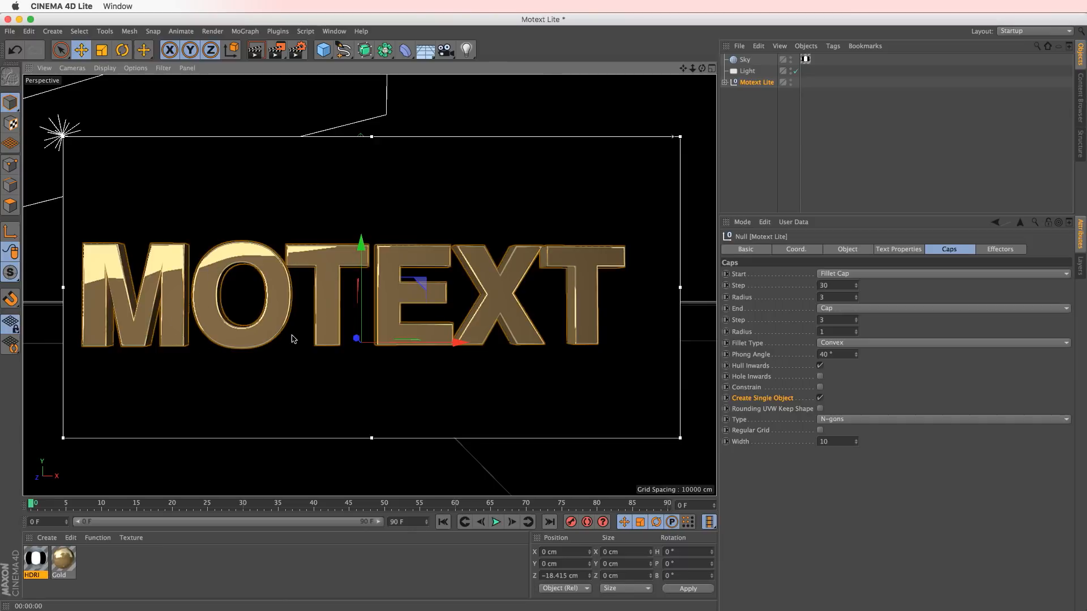
left_click_drag(371, 277, 373, 274, "alt")
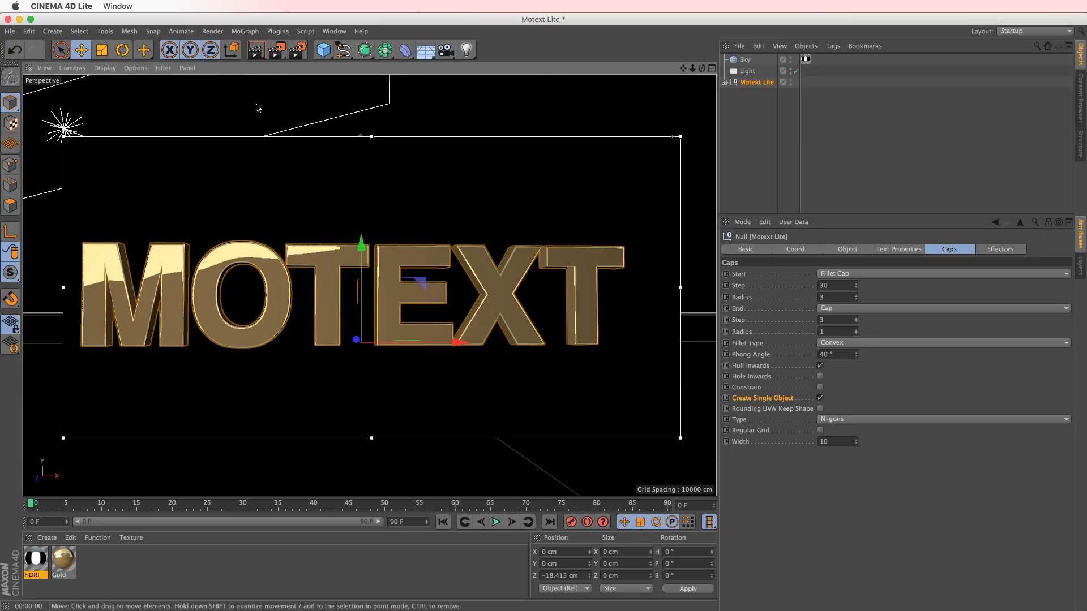
- Open the Gold material for editing and move its editor window clear of most of the text
left_click(747, 71)
left_click(745, 61)
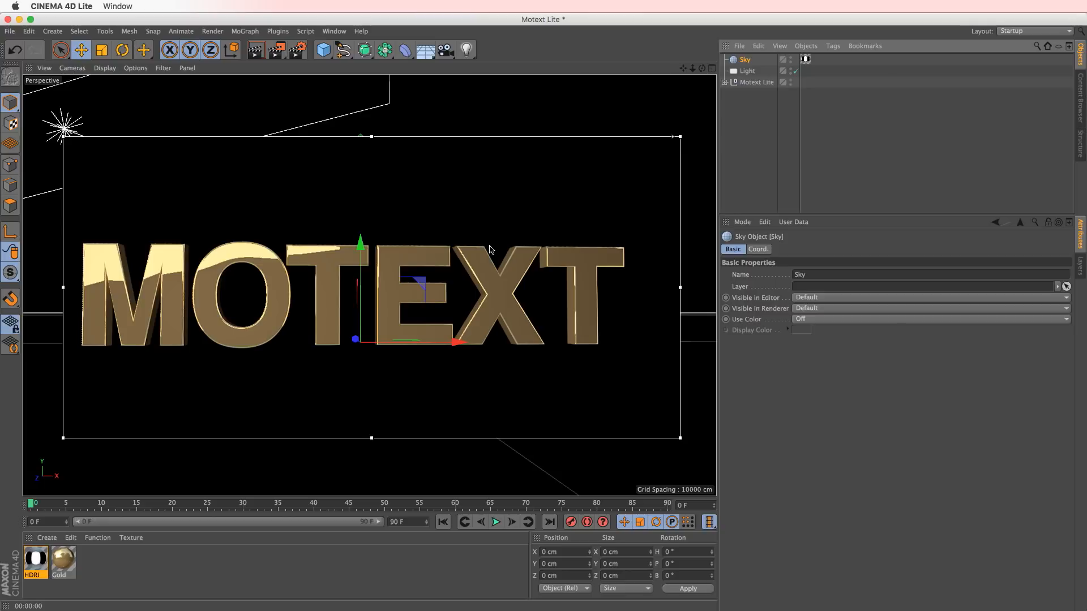
double_click(56, 569)
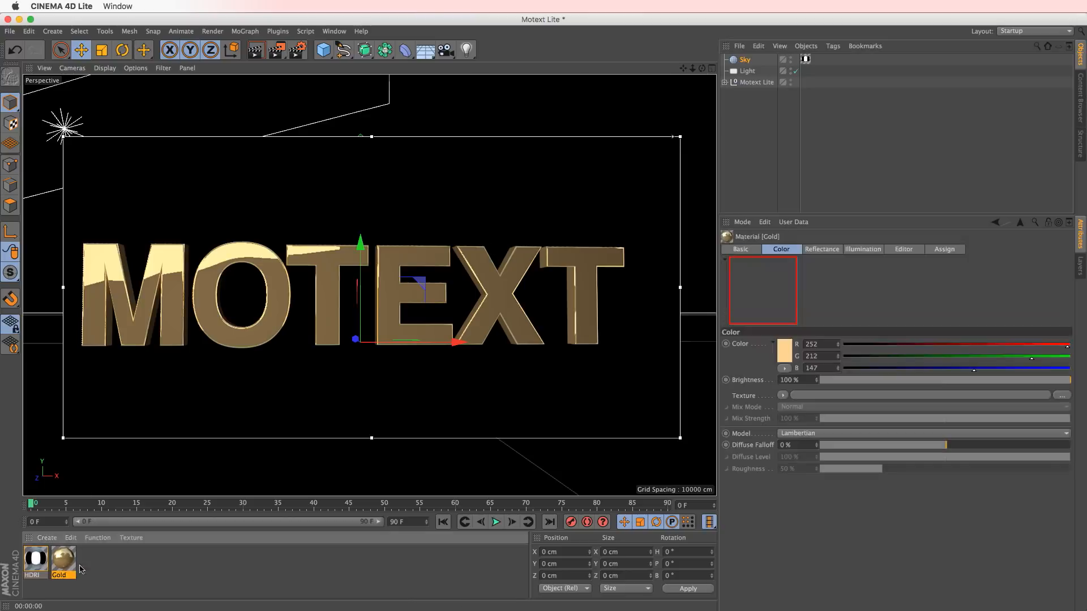
left_click_drag(405, 80, 768, 89)
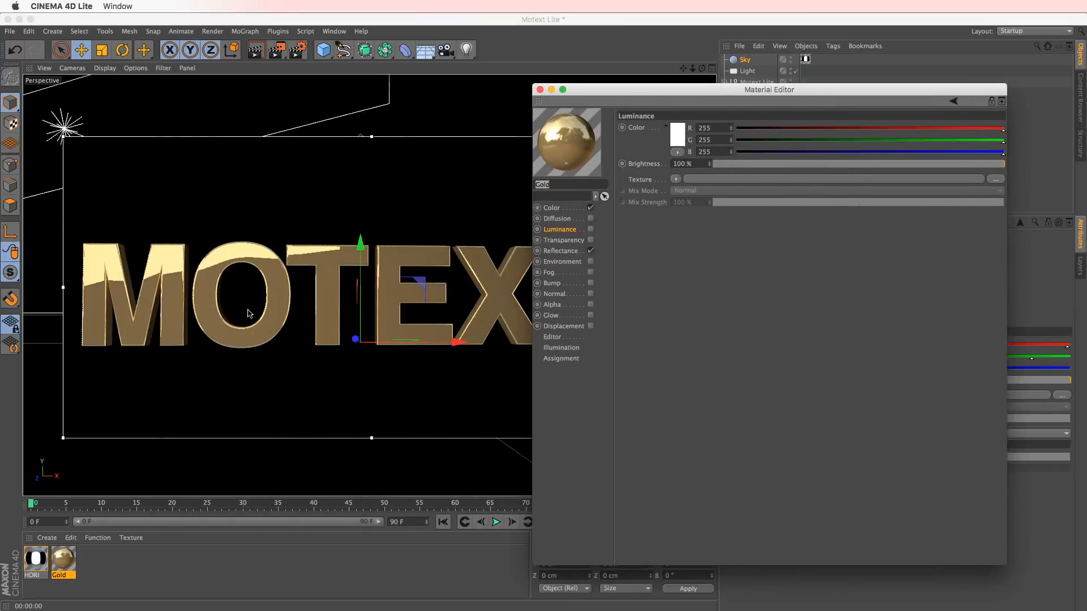
type("3")
left_click_drag(287, 255, 313, 329)
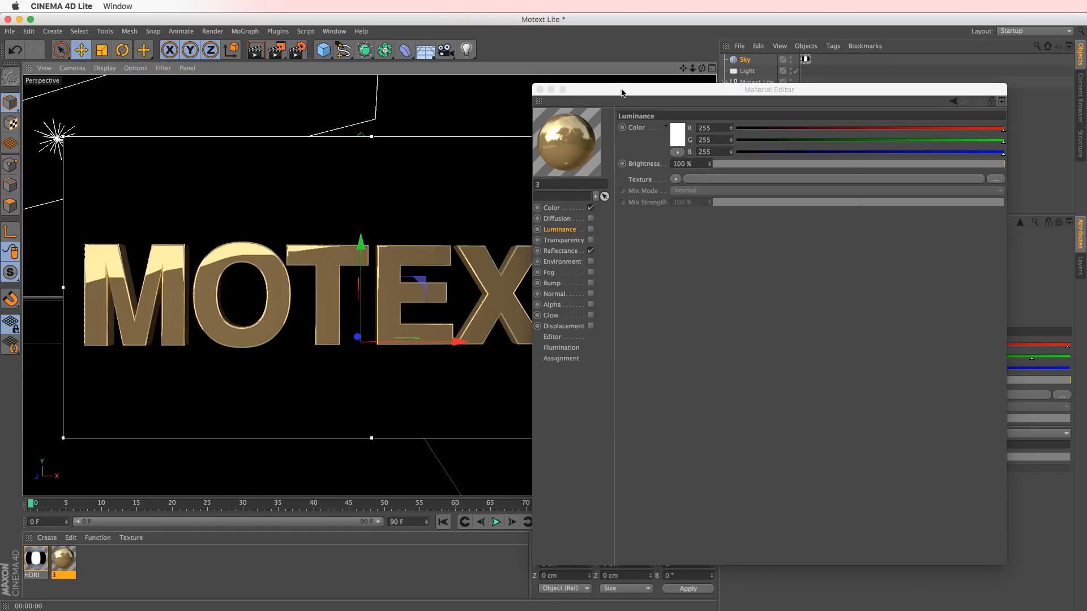
left_click_drag(611, 90, 627, 89)
left_click_drag(549, 564, 607, 563)
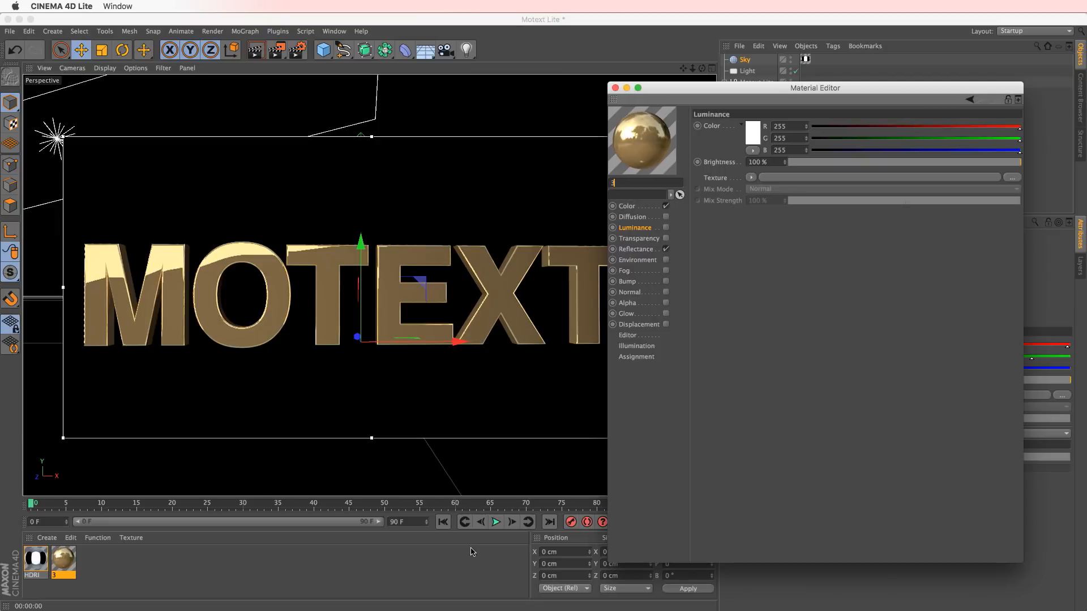
- Set the gold material's reflectance Layer 1 to 10% roughness and 85% layer opacity, and close the Material Editor
left_click(637, 250)
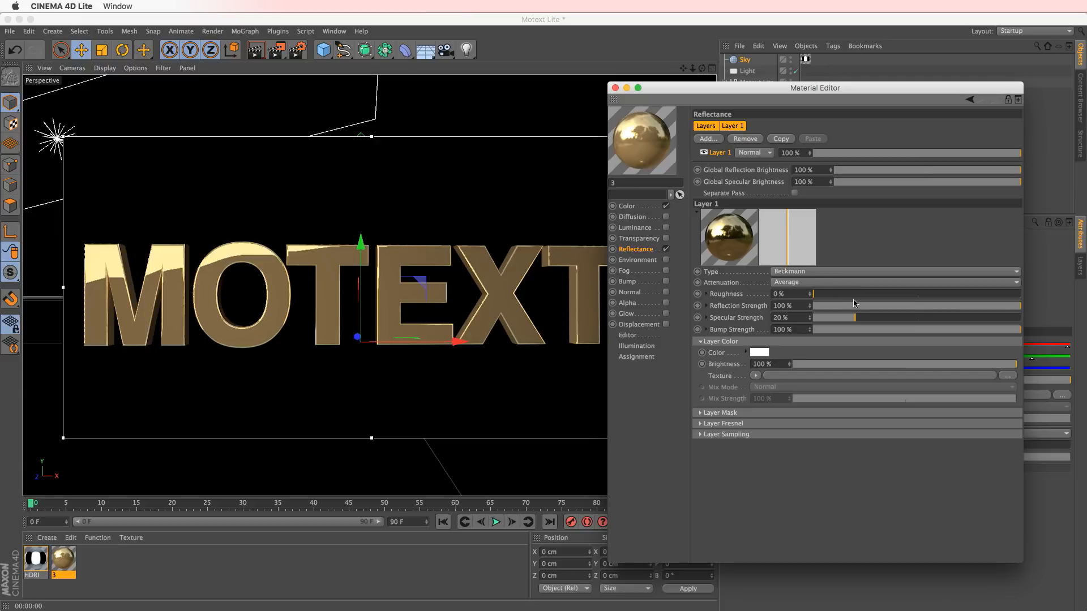
left_click(822, 294)
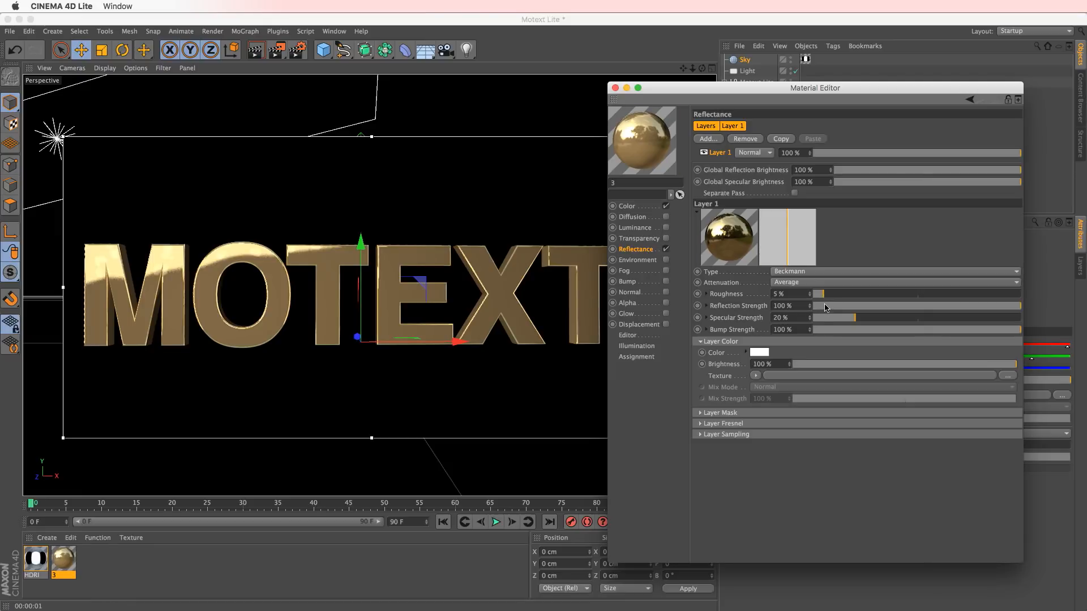
left_click_drag(826, 299, 849, 299)
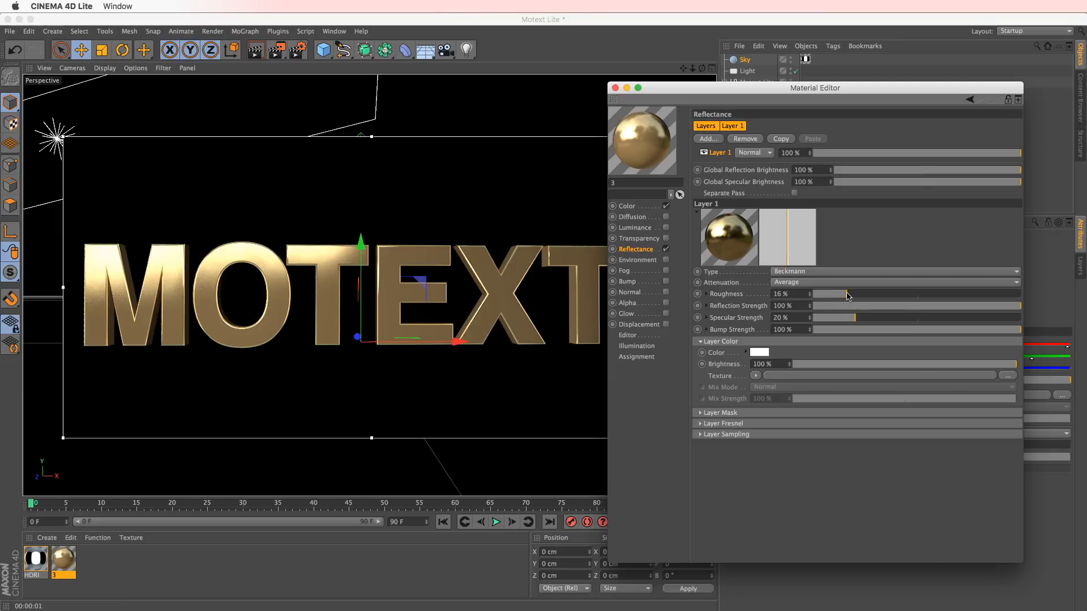
left_click_drag(845, 293, 845, 294)
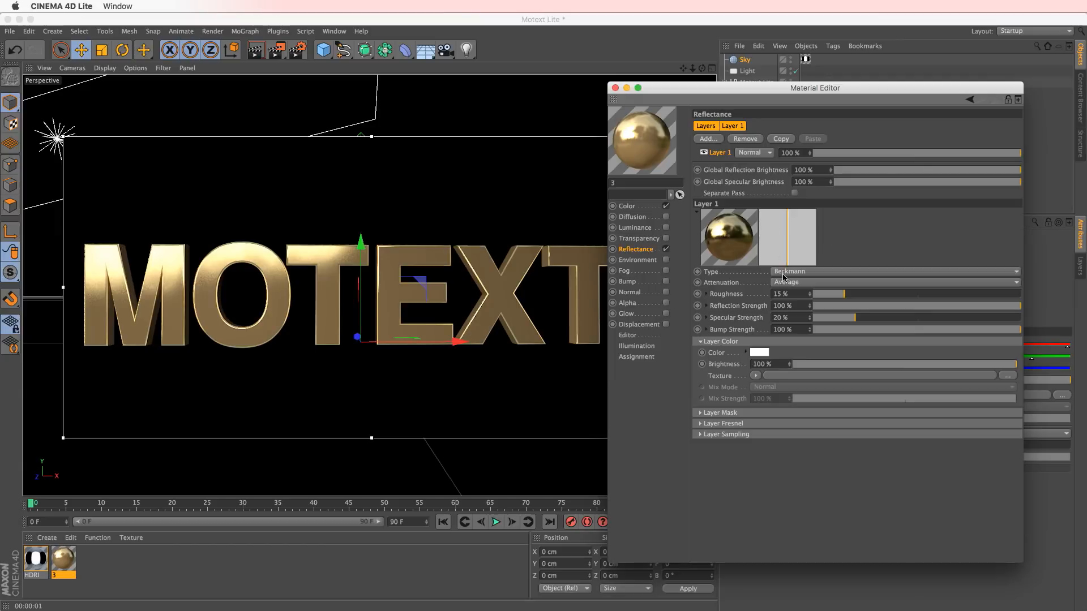
left_click_drag(840, 294, 833, 294)
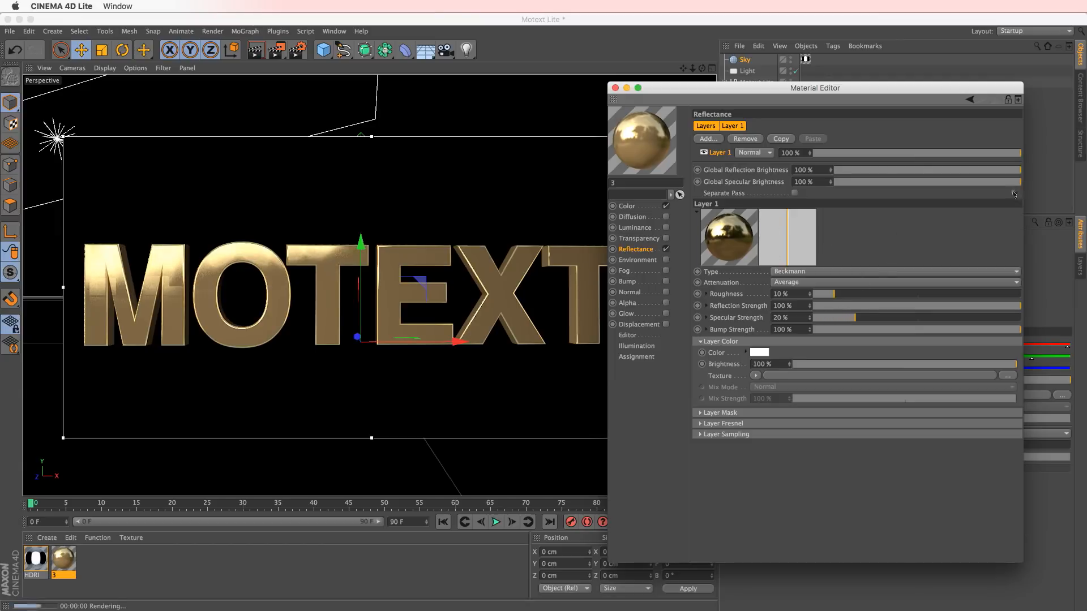
left_click(990, 153)
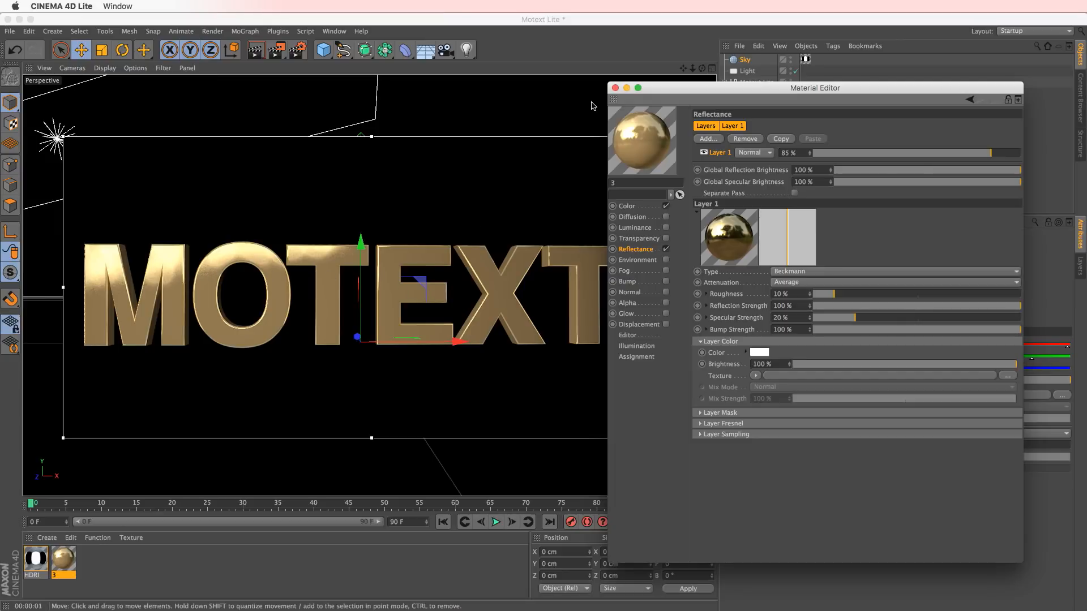
left_click(616, 88)
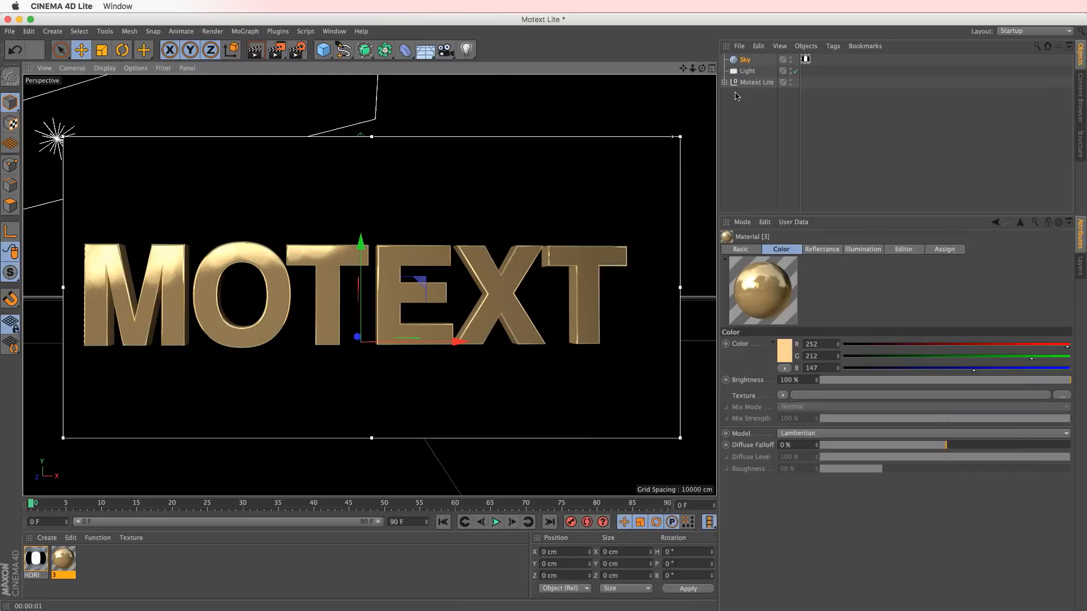
- Duplicate the area light, move the copy above the text's opposite end, and rotate it toward the letters
left_click(747, 70)
left_click_drag(744, 75, 743, 77, "ctrl")
left_click_drag(232, 155, 614, 188)
key("r")
left_click_drag(555, 155, 674, 138)
key("e")
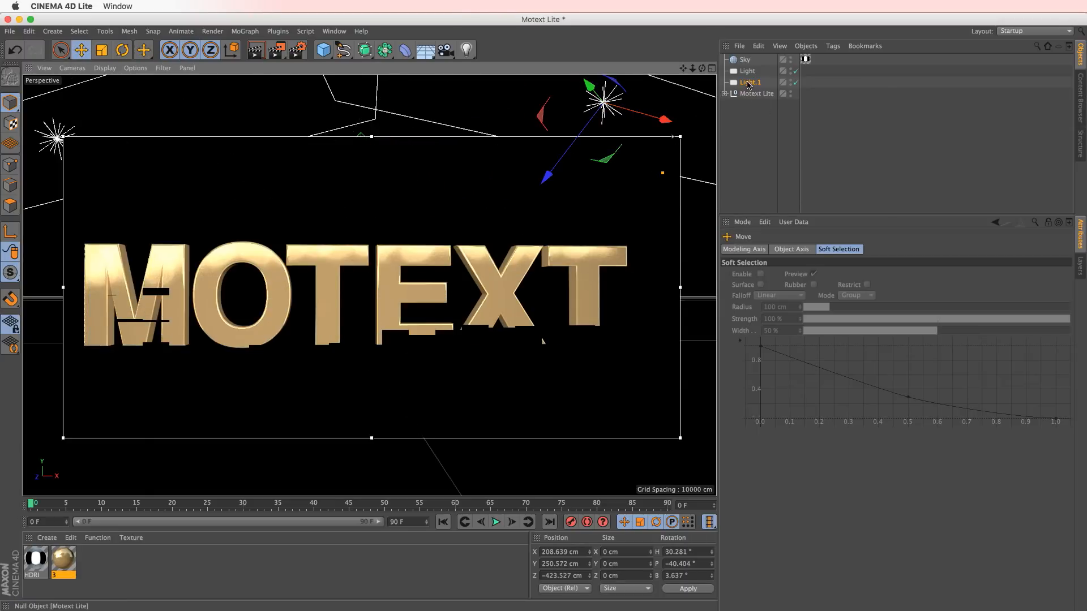
- Set the falloff of both area lights to Inverse Square (Physically Accurate)
left_click(748, 71)
left_click(749, 82)
left_click(747, 71, "shift")
left_click(923, 251)
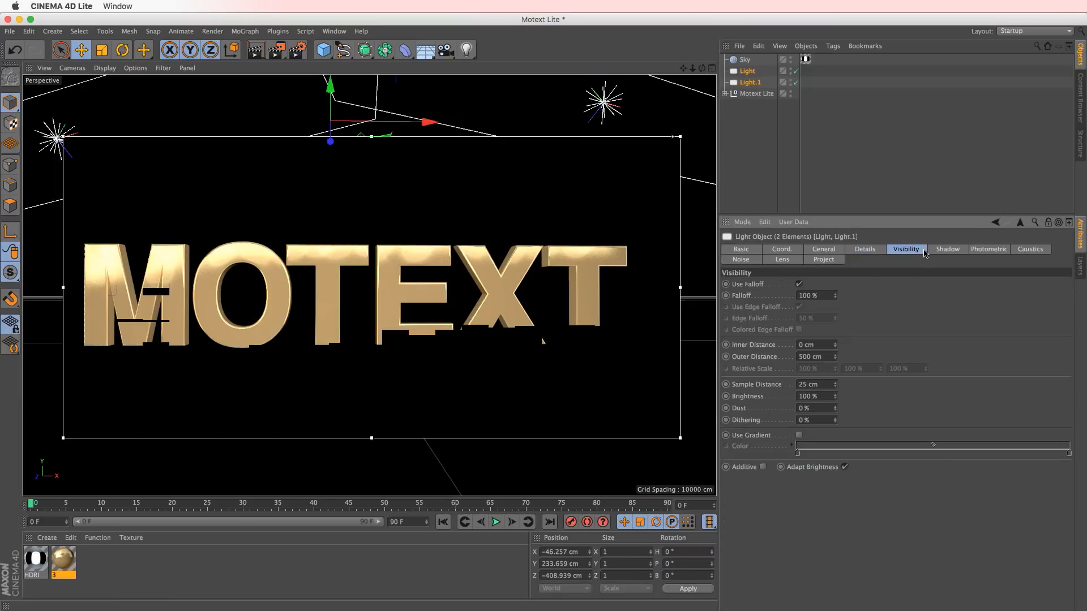
left_click(824, 250)
left_click(864, 250)
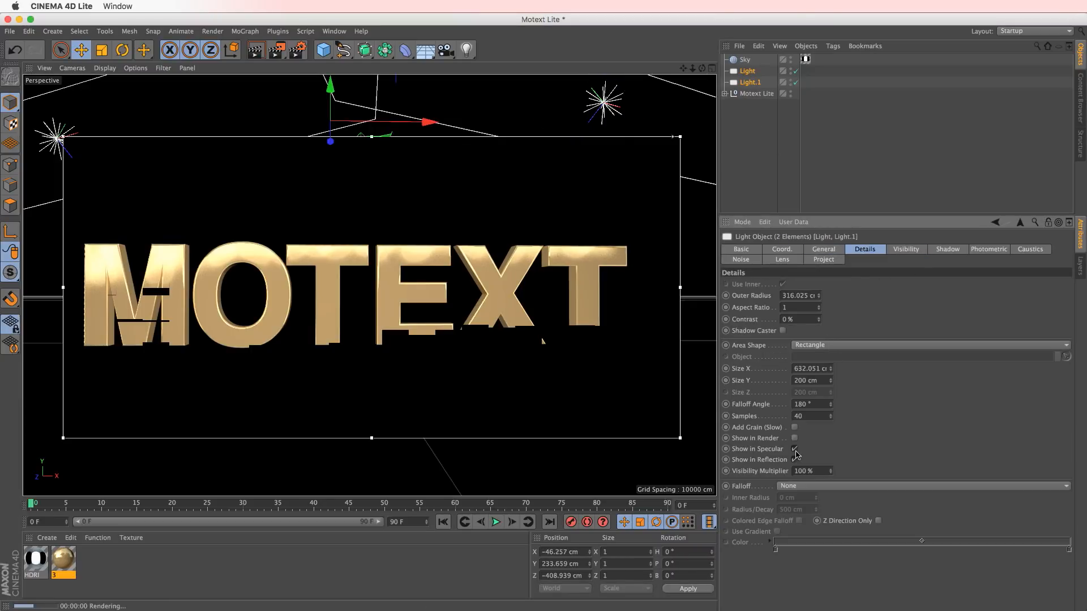
left_click(806, 487)
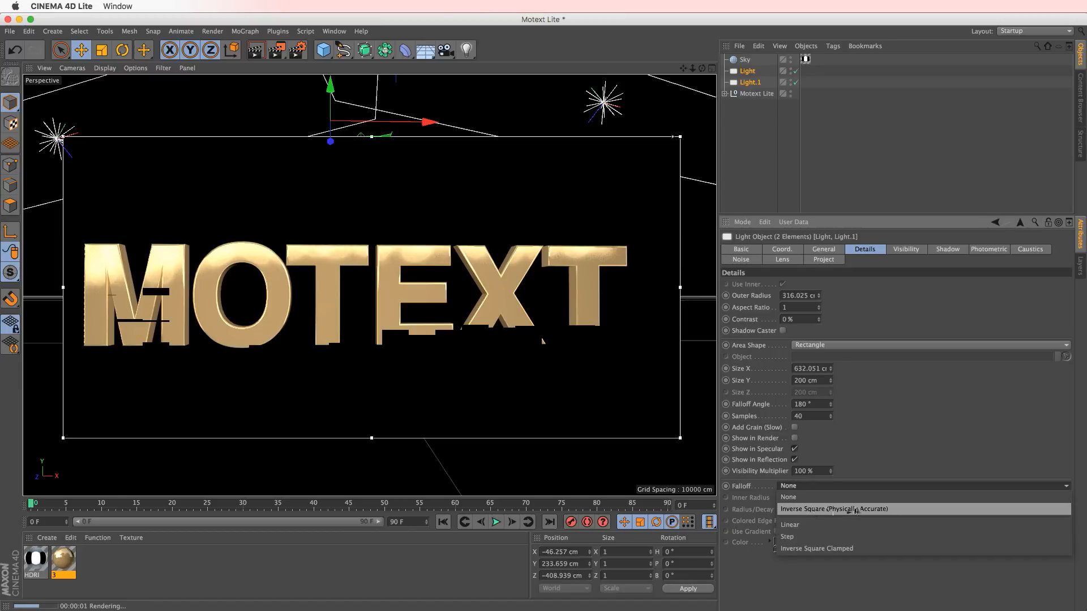
left_click(916, 512)
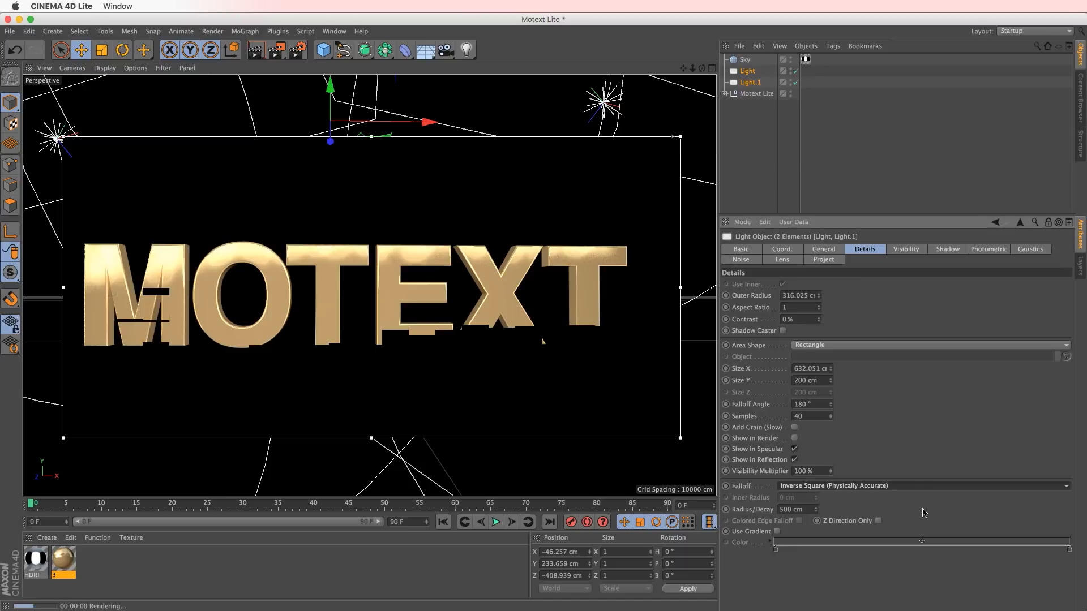
- Reduce the falloff radius to about 344 cm on Light.1 and about 411 cm on the original Light
left_click(747, 82)
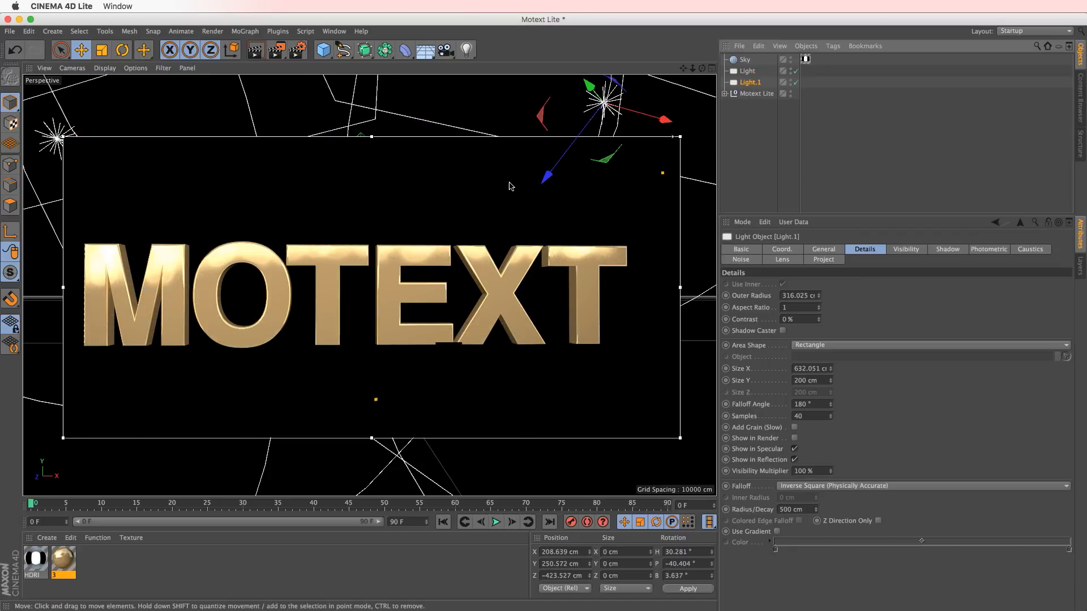
left_click_drag(377, 400, 410, 405)
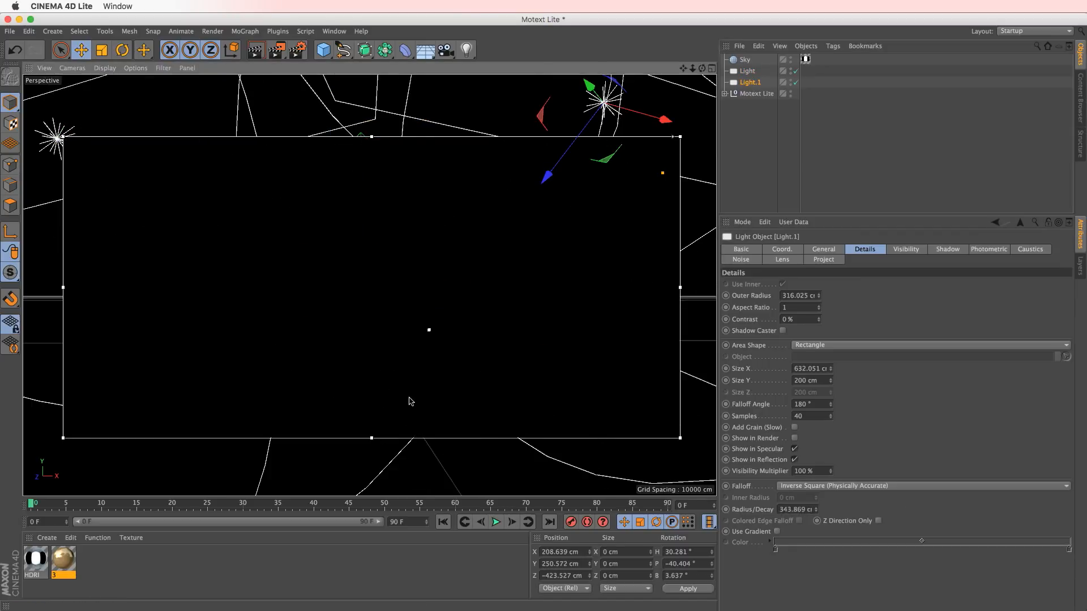
left_click(735, 72)
scroll(274, 362, "down", 2)
left_click_drag(281, 402, 244, 387)
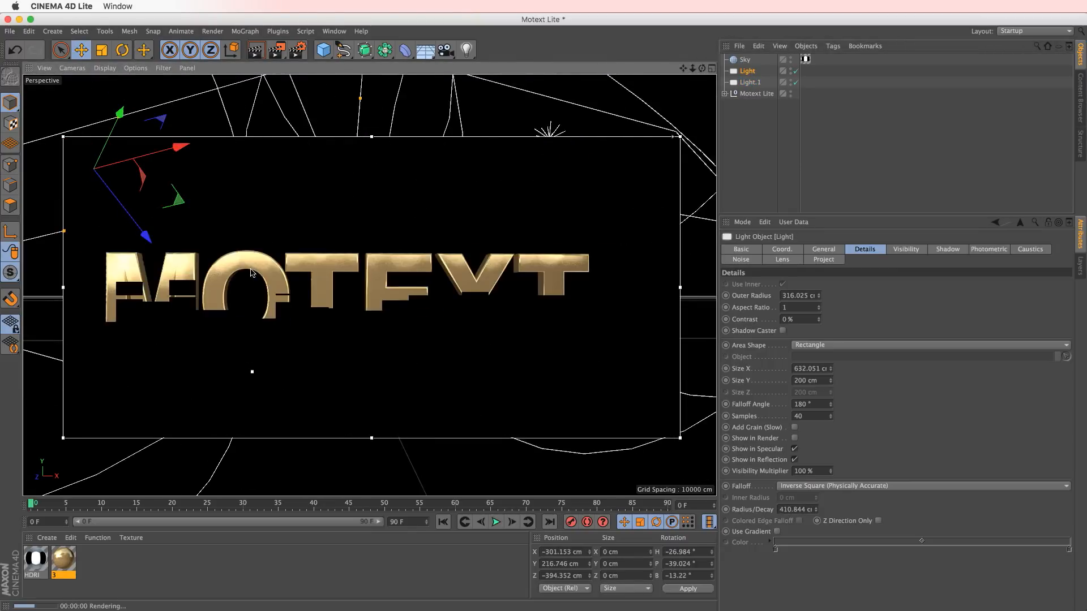
- Reposition the original Light near the M at about X -276, Y 257, Z -444 cm and enlarge its falloff radius to about 570 cm
left_click_drag(177, 200, 229, 258)
left_click_drag(278, 365, 315, 417)
left_click_drag(177, 228, 154, 197)
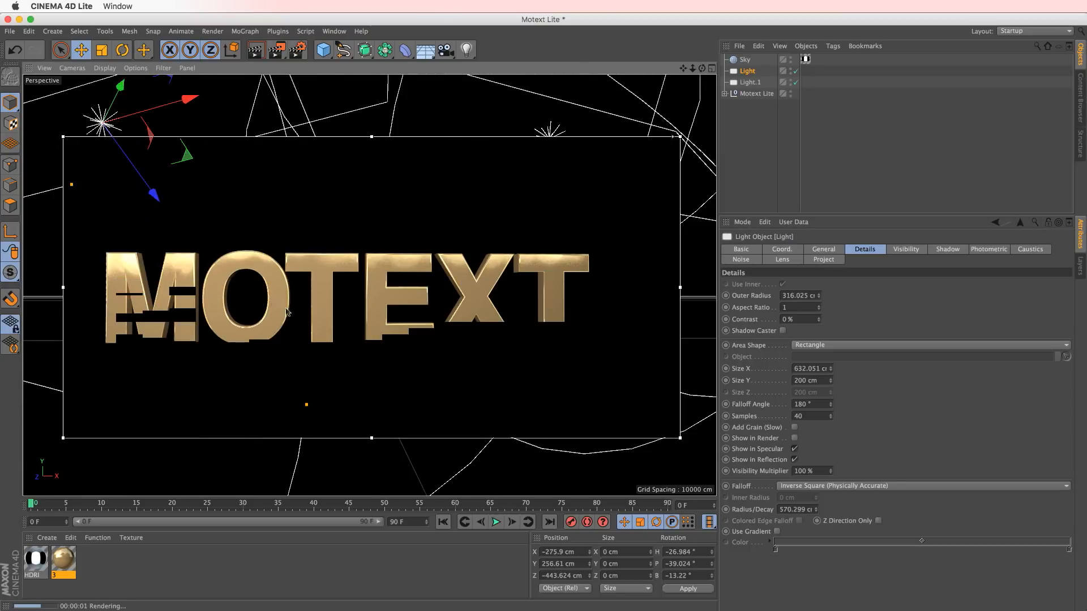
- Lower the intensity of Light.1 to 56%
middle_click_drag(362, 292, 376, 288, "alt")
left_click(750, 82)
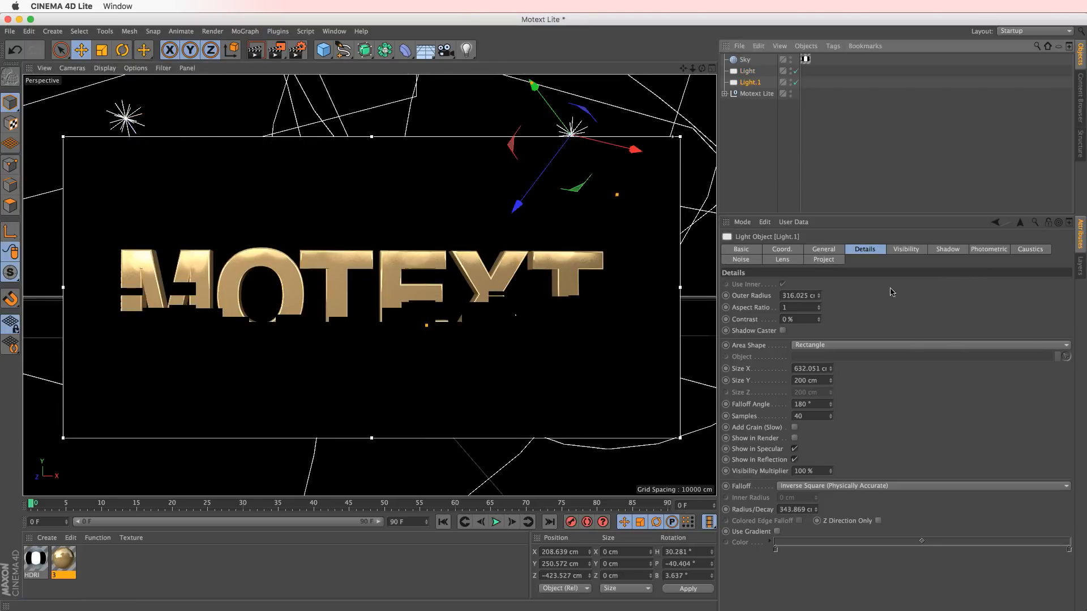
left_click(823, 249)
left_click_drag(974, 321, 958, 321)
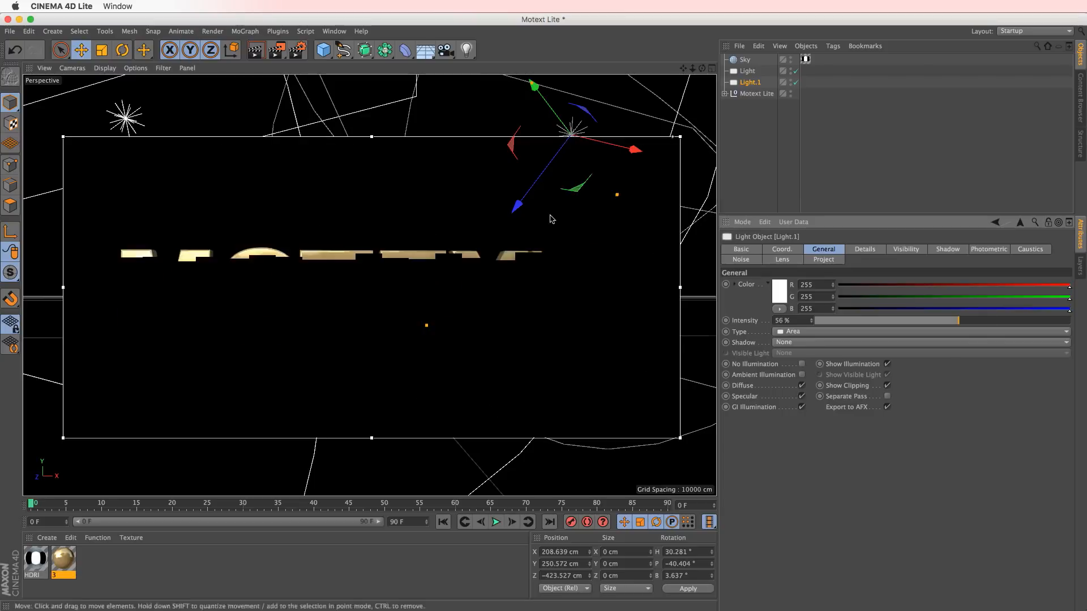
- Move Light.1 outward to about X 297, Y 216, Z -428 cm and rotate it to about H 28°, P -24°, B -5°
left_click_drag(536, 205, 615, 234)
key("r")
mouse_move(682, 162)
left_mouse_down()
mouse_move(679, 212)
mouse_move(680, 154)
mouse_move(670, 147)
left_mouse_up()
left_click_drag(671, 177, 644, 205)
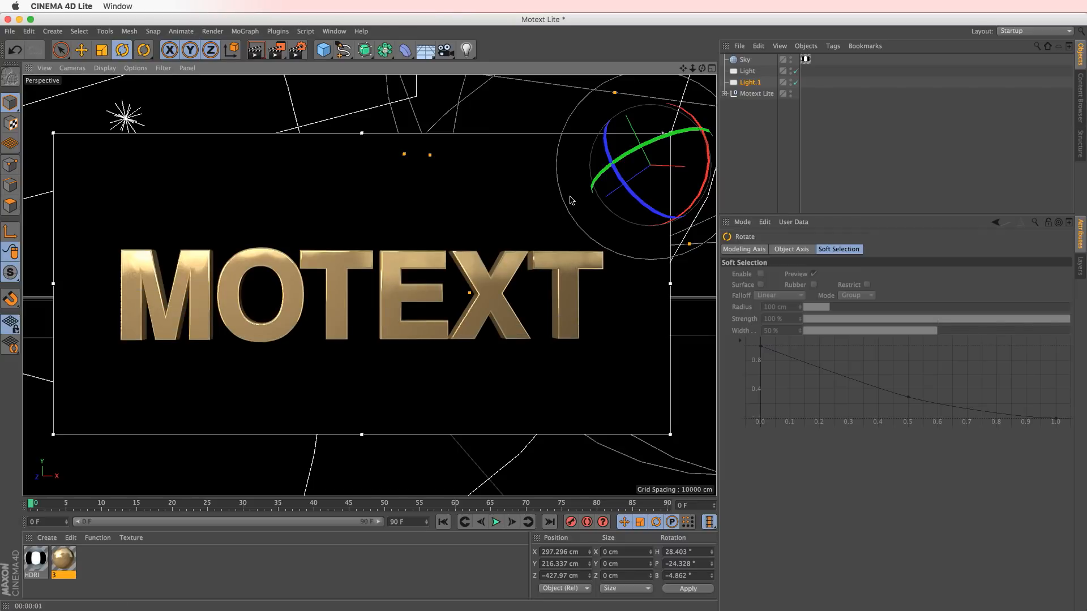
key("e")
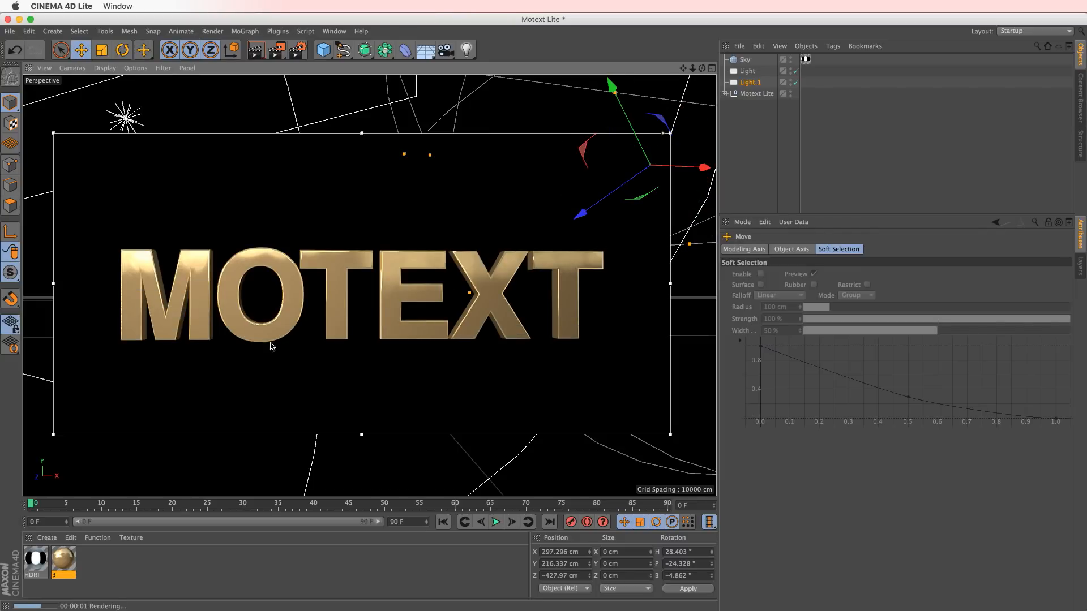
- Open the gold letter material for editing, rename it Gold, and shift its editor window away from the text
left_click(63, 563)
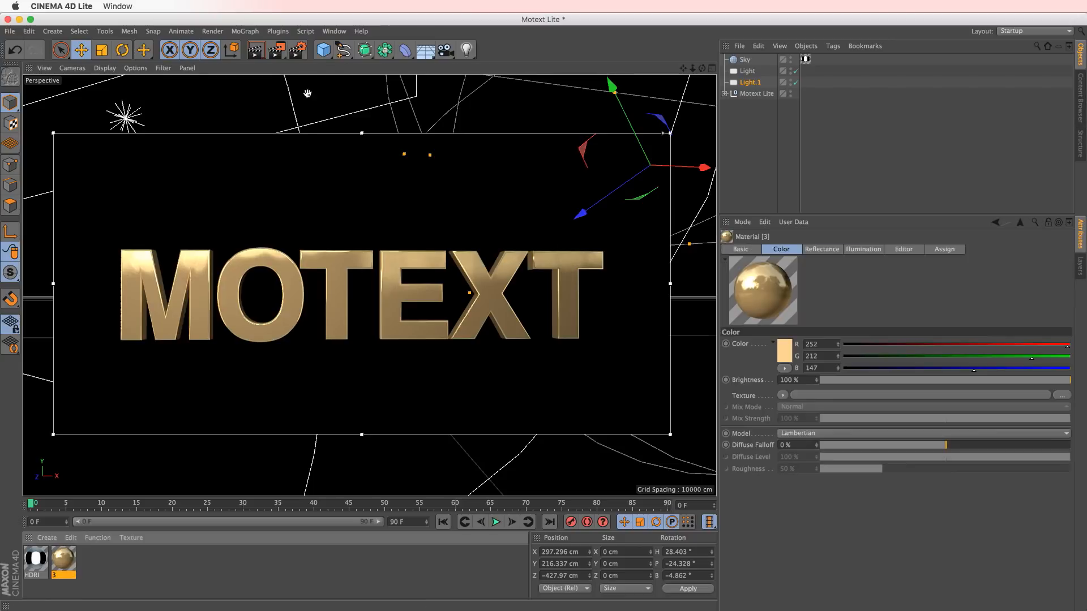
double_click(63, 562)
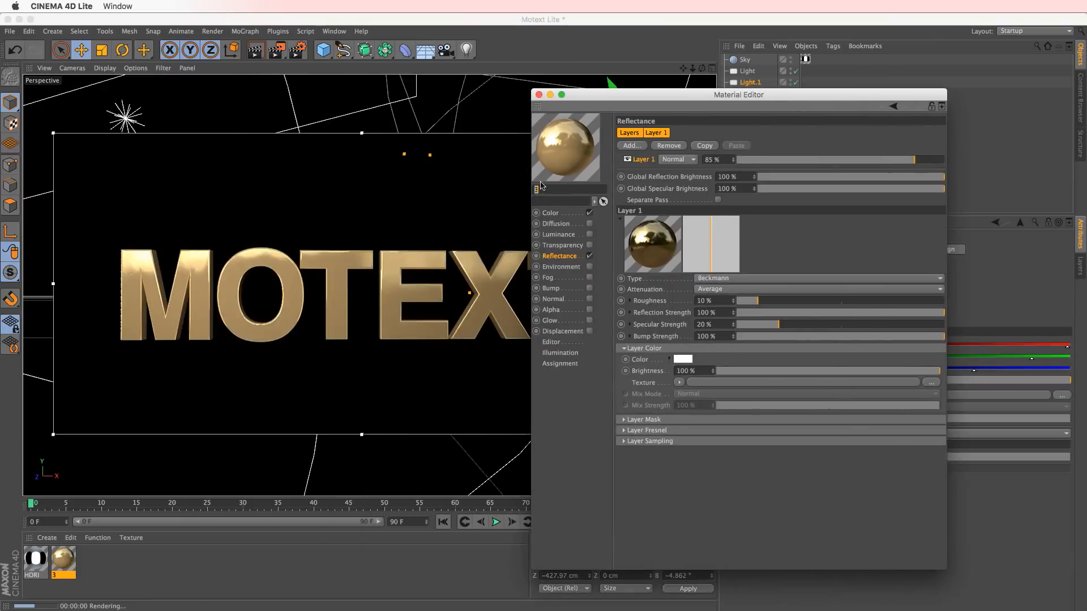
type("3Gold")
key("Return")
left_click_drag(635, 101, 688, 101)
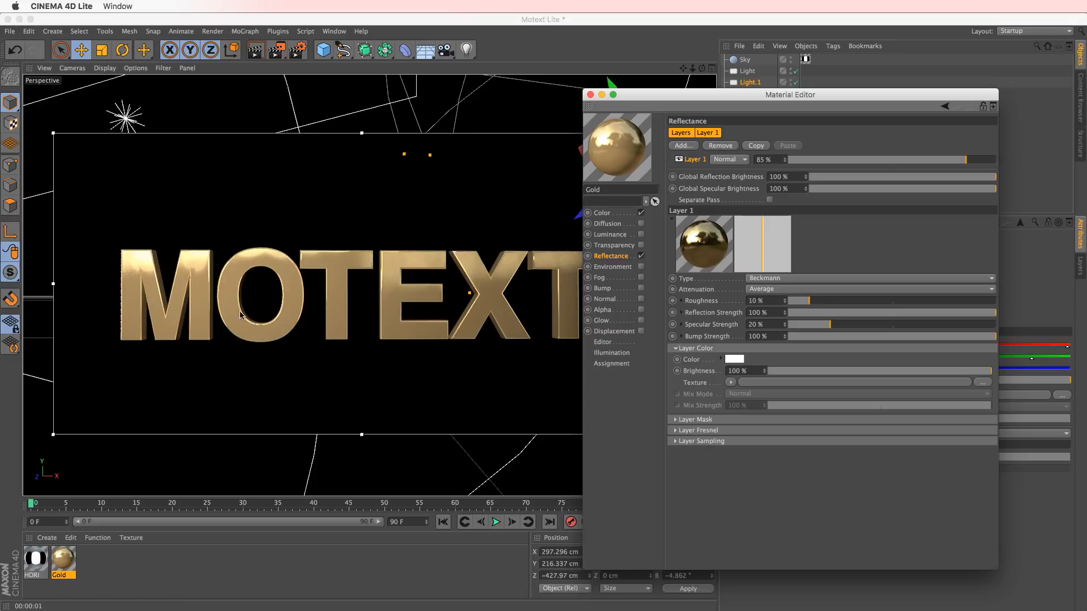
- Enable the Bump channel of the Gold material and load a Noise shader as its texture
left_click(611, 288)
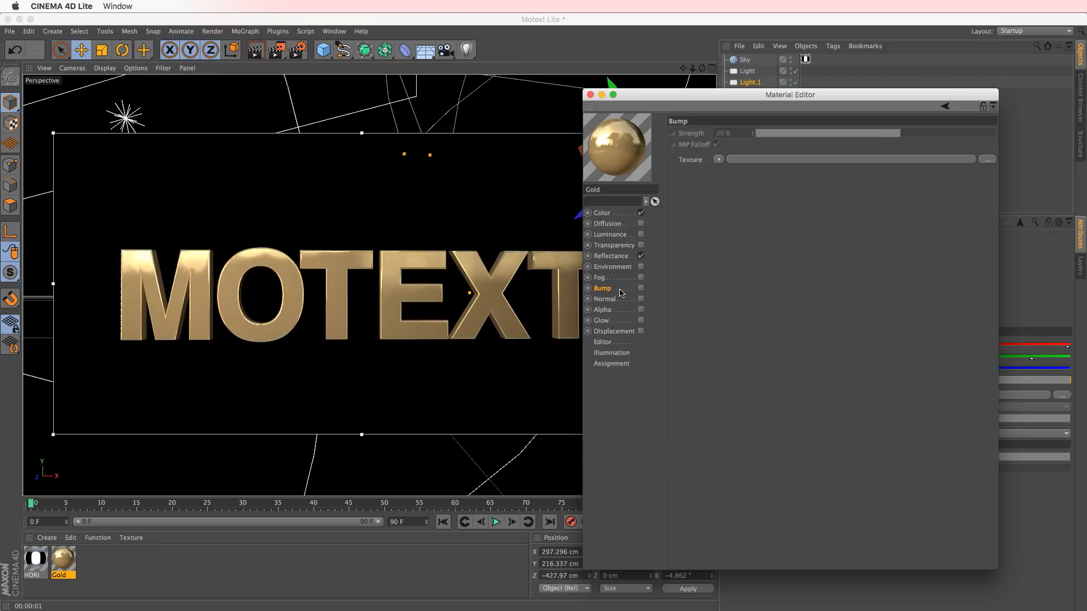
left_click(641, 288)
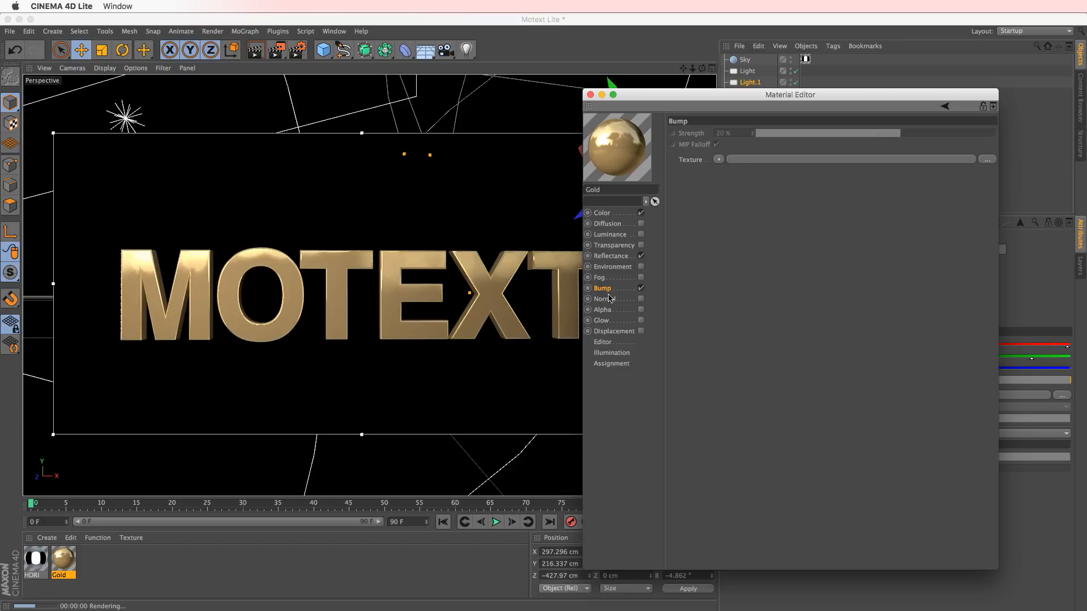
left_click(718, 160)
left_click(724, 309)
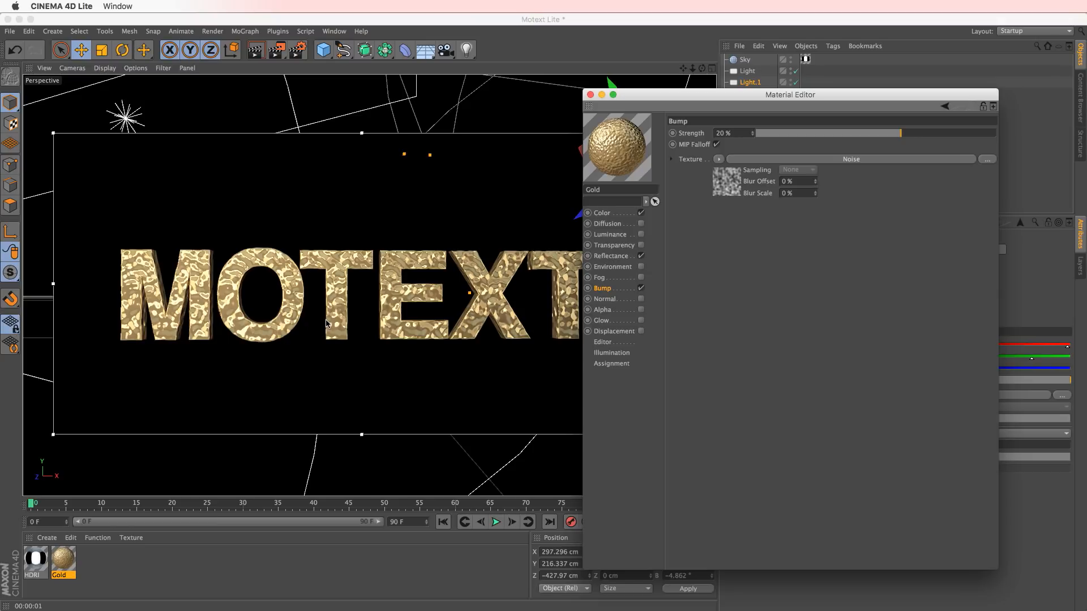
- Set the bump noise shader's Global Scale to 800% after trying 1200%
left_click(762, 159)
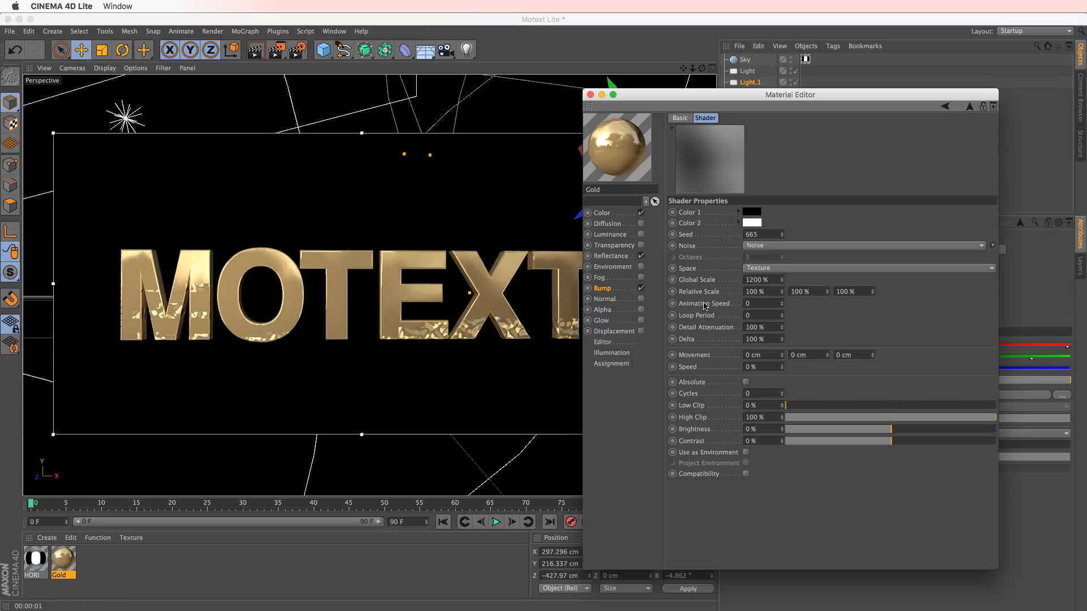
left_click_drag(753, 280, 654, 294)
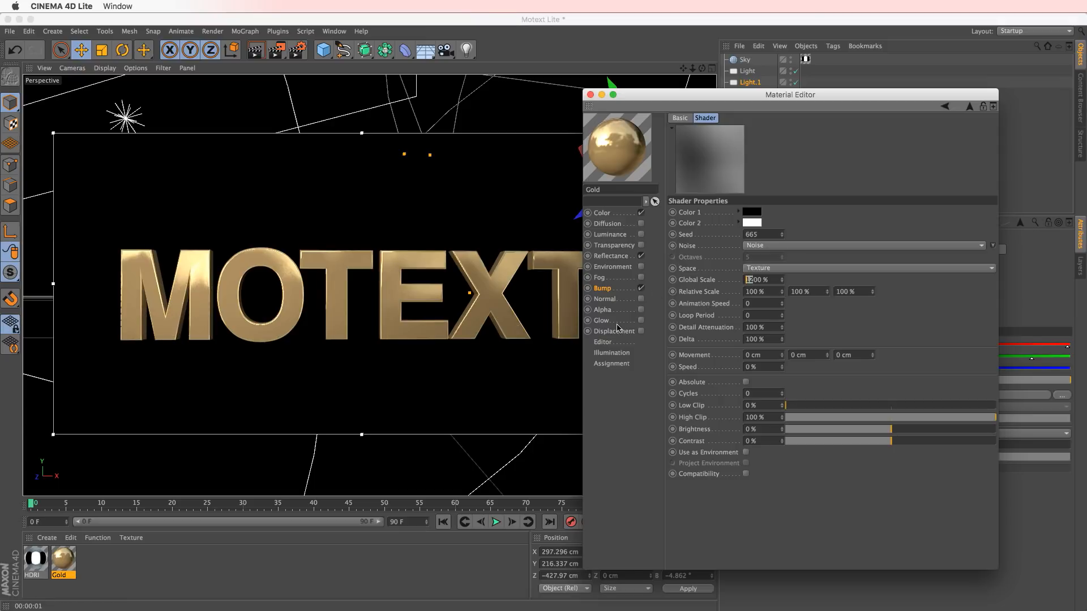
type("800")
key("Return")
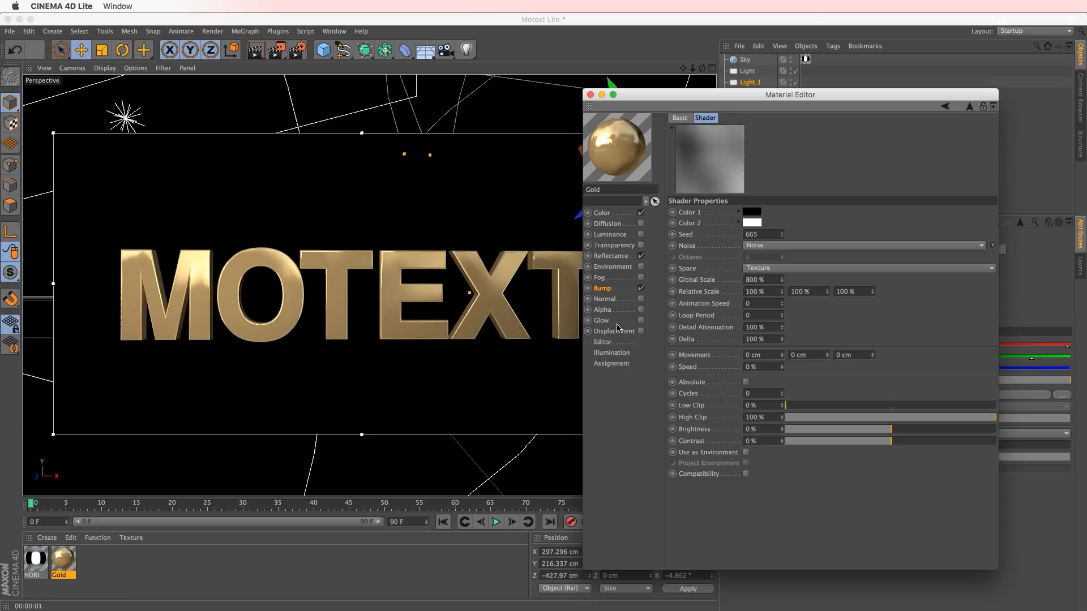
- Move the Material Editor clear of the text, examine the bumped gold reflections from several angles, and deselect the text
left_click_drag(743, 94, 824, 90)
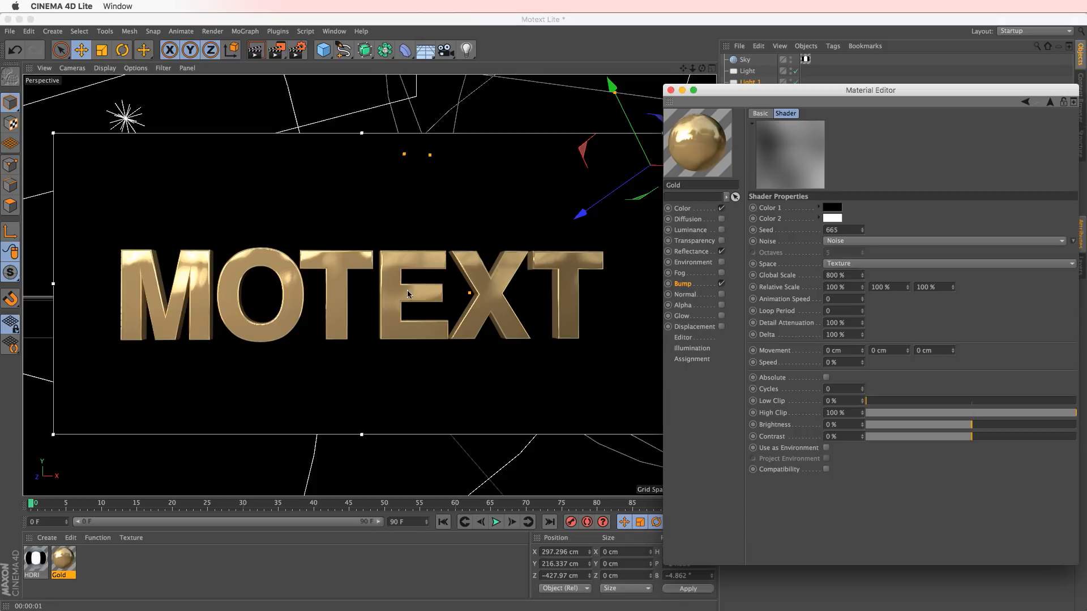
left_click_drag(400, 304, 416, 135, "alt")
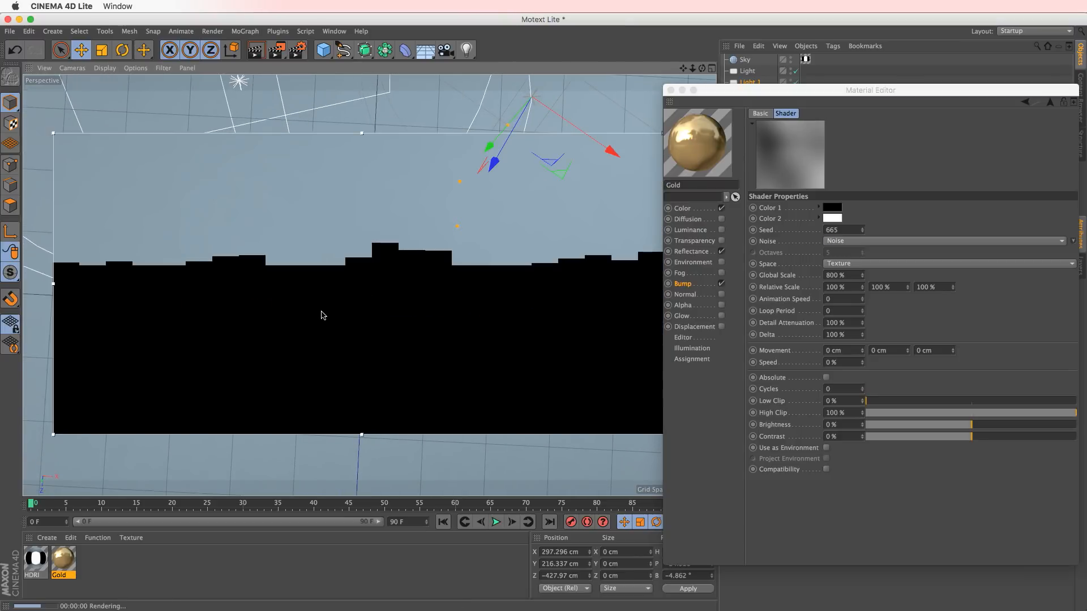
mouse_move(384, 331)
left_mouse_down("alt")
mouse_move(400, 413)
mouse_move(444, 452)
mouse_move(403, 381)
mouse_move(416, 283)
mouse_move(382, 303)
mouse_move(380, 318)
left_mouse_up("alt")
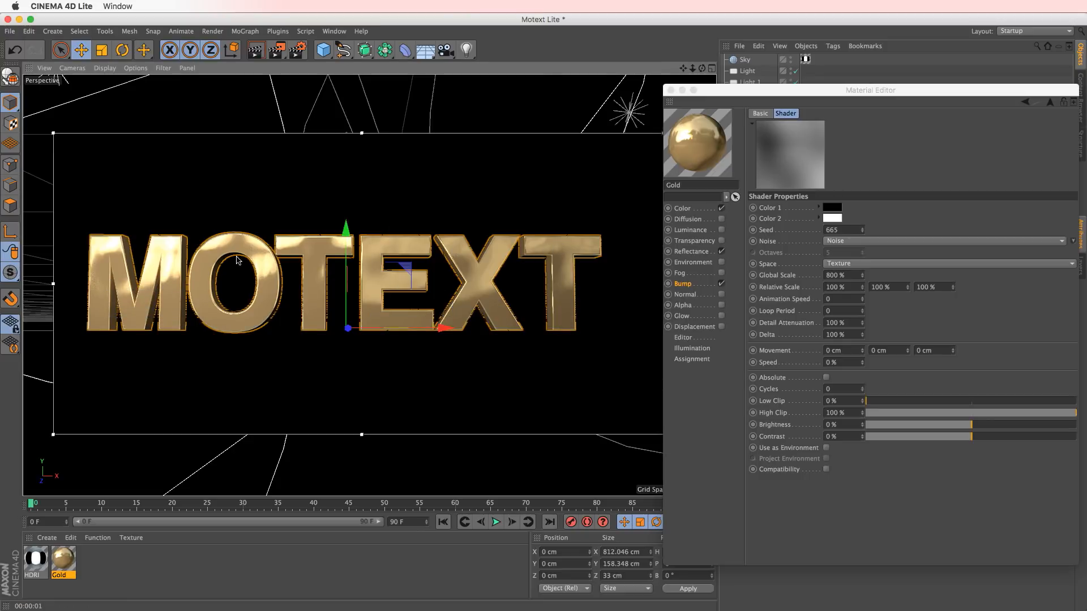
middle_click_drag(330, 310, 348, 306, "alt")
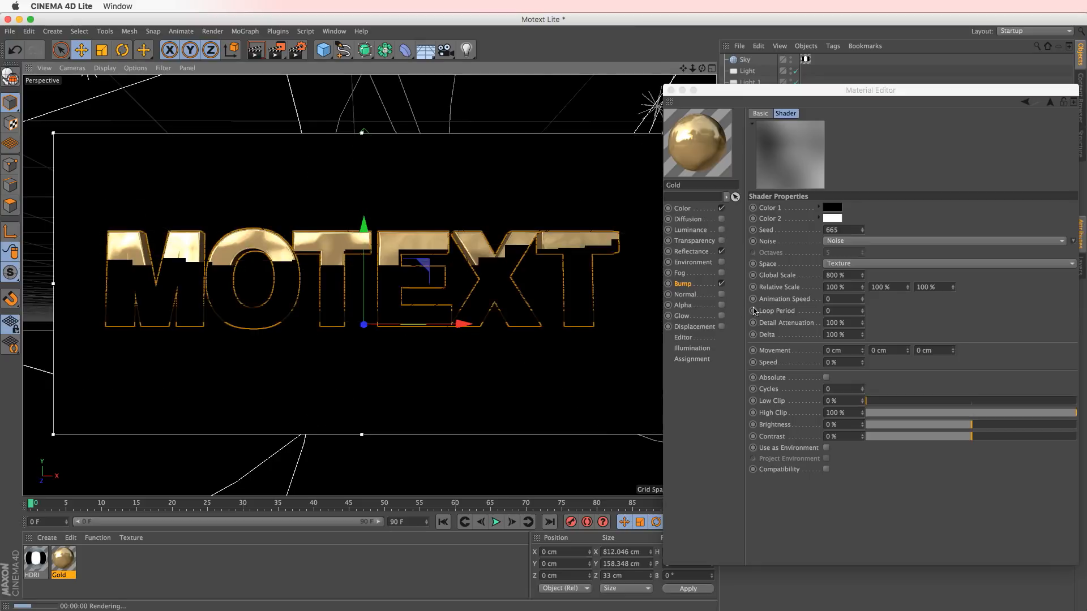
left_click(936, 319)
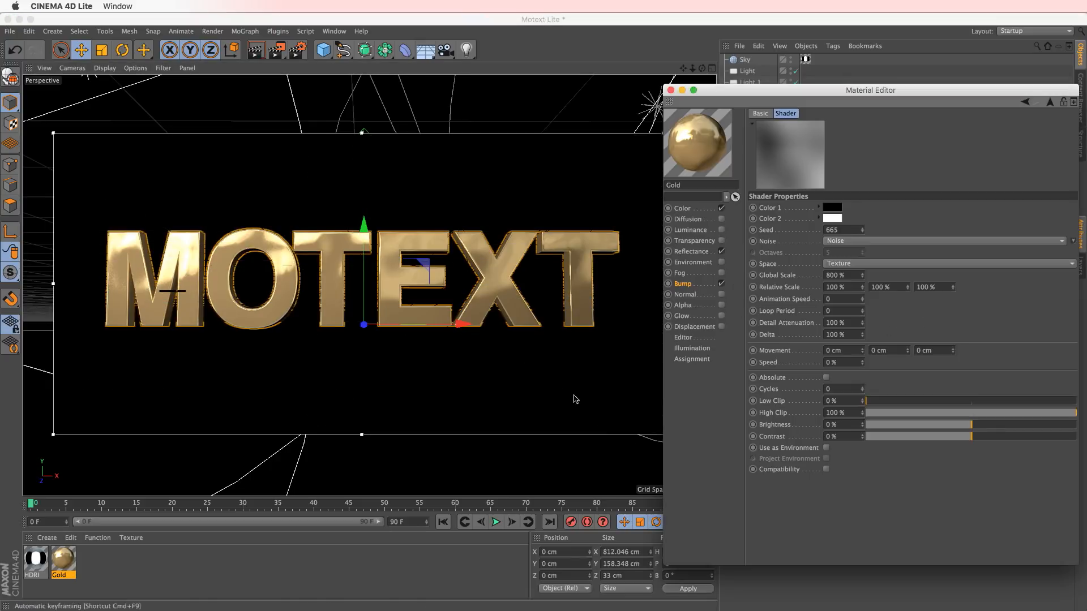
left_click(835, 72)
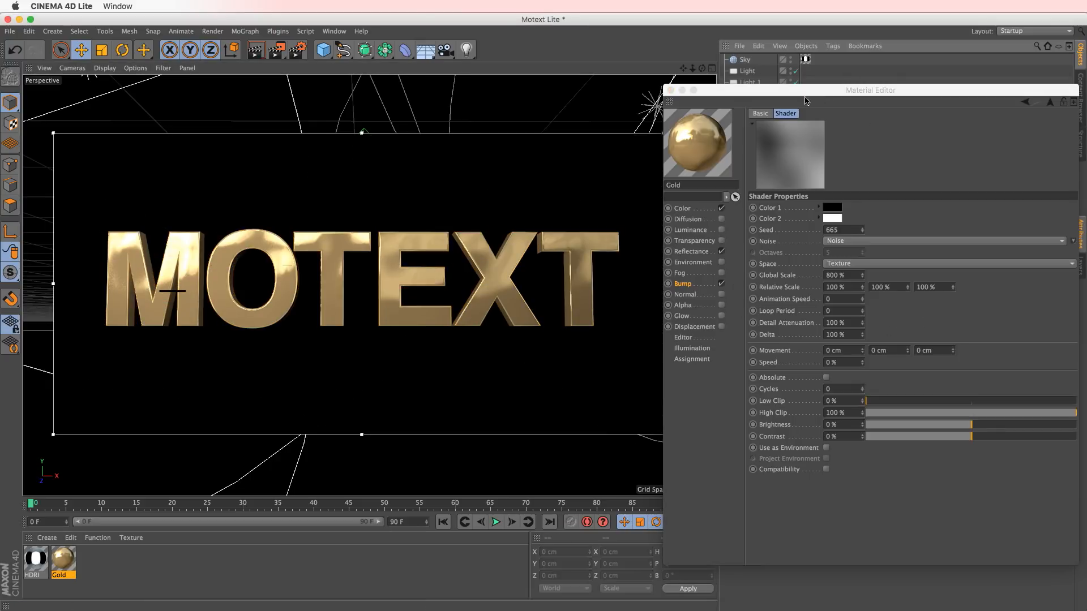
- Compare the letters with Bump off and on, and set the Bump strength to 41% after trying 9% and 53%
left_click(722, 285)
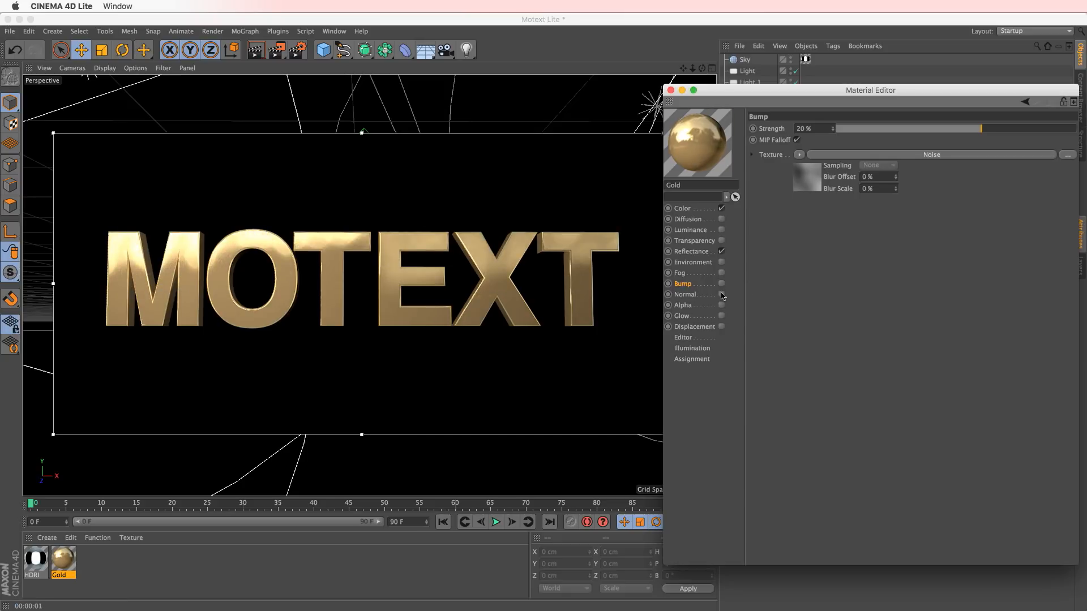
left_click(721, 284)
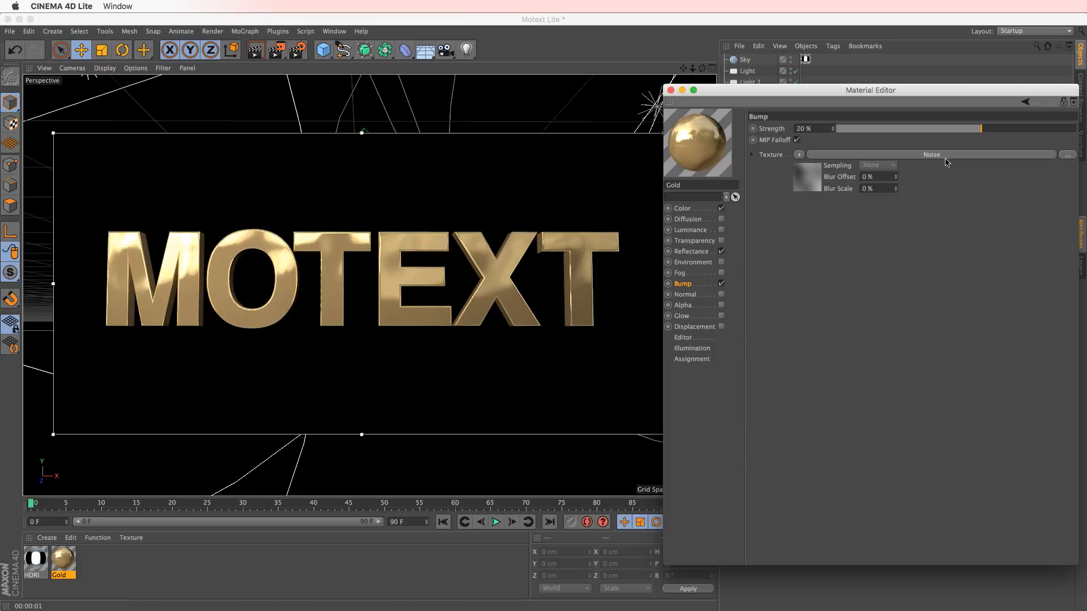
left_click(970, 129)
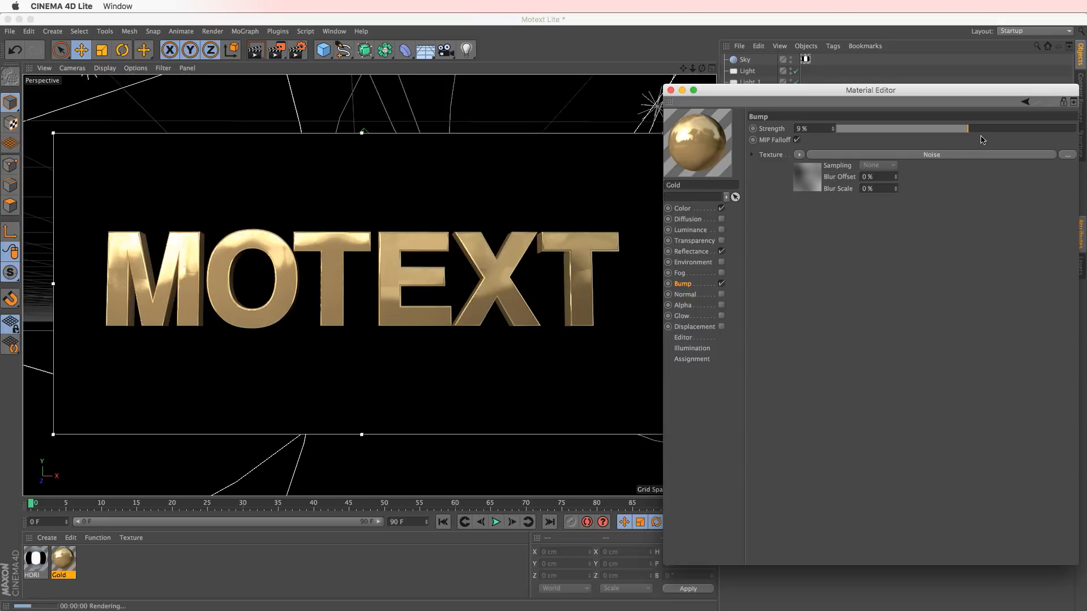
left_click(1020, 129)
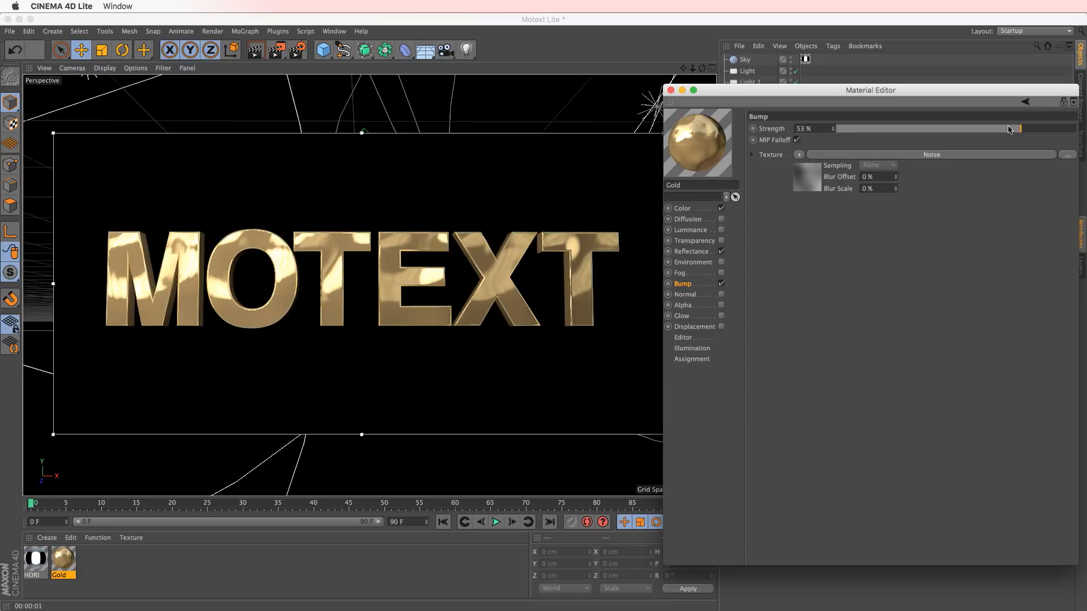
left_click(1005, 129)
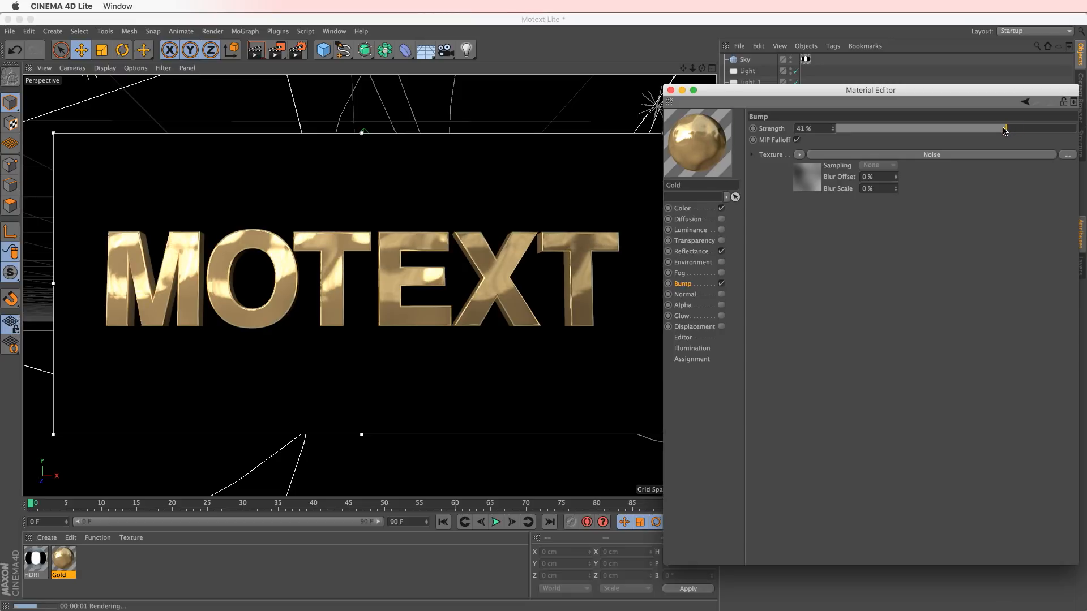
- Lower the opacity of the Gold material's reflectance Layer 1 to 70%
left_click(692, 251)
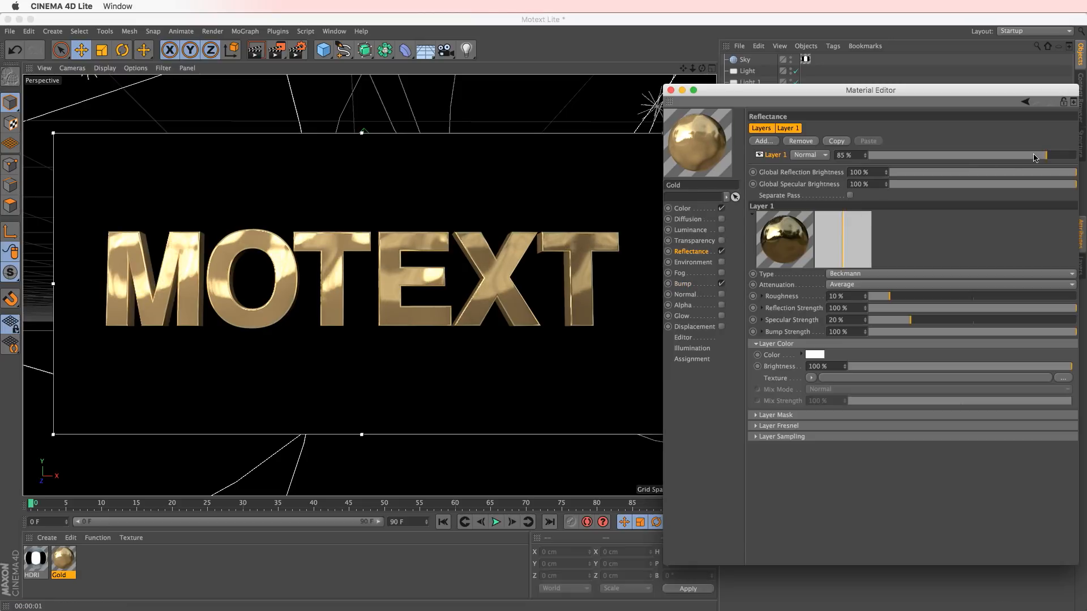
left_click(1013, 155)
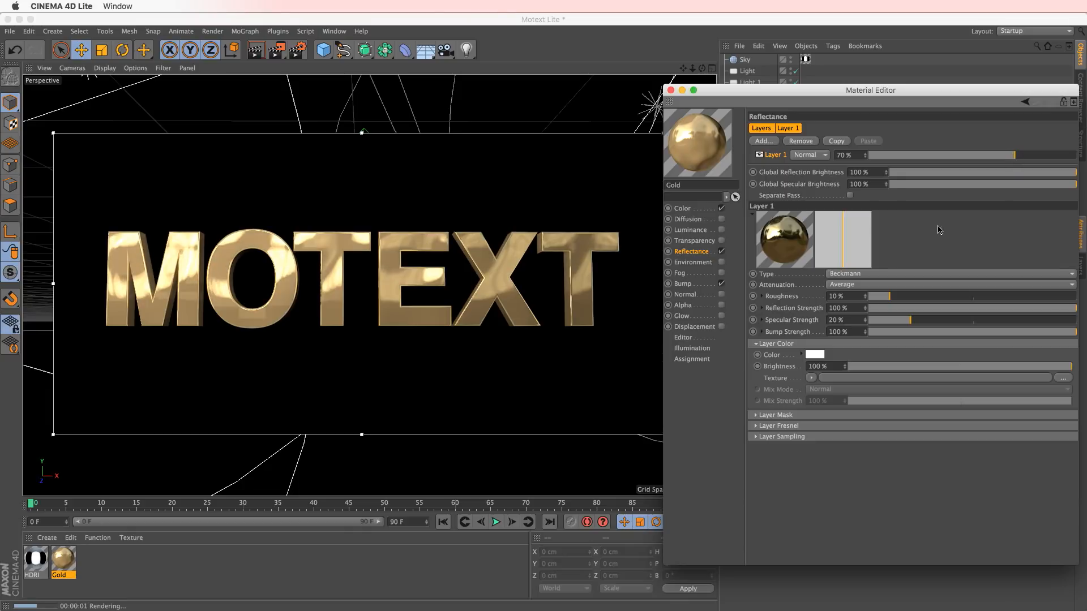
- Set the Roughness of the Gold material's reflectance Layer 1 to 26% and close the Material Editor
left_click_drag(875, 298, 923, 296)
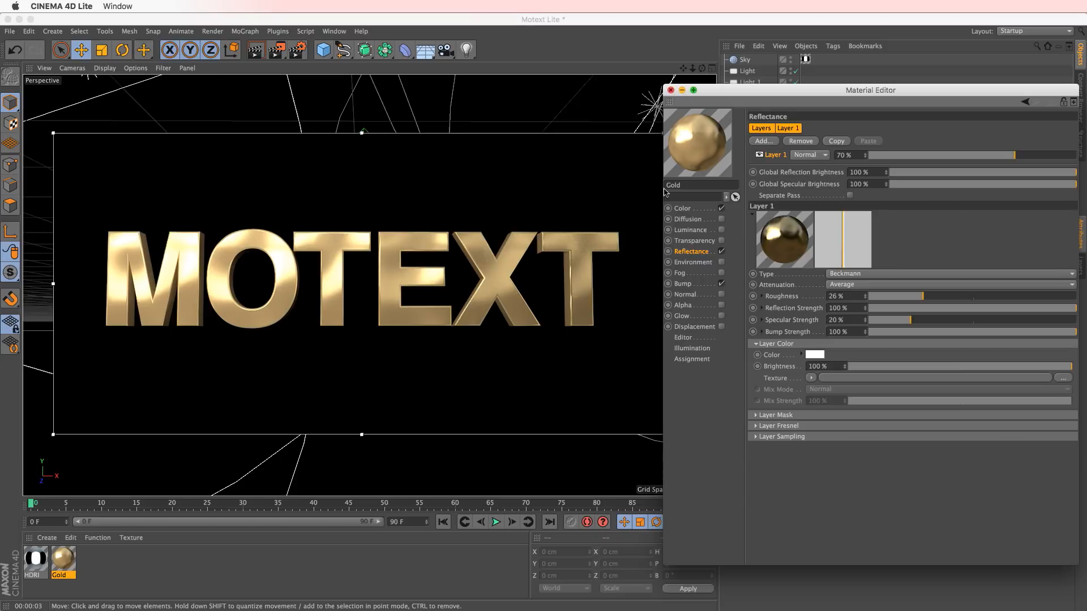
left_click(671, 90)
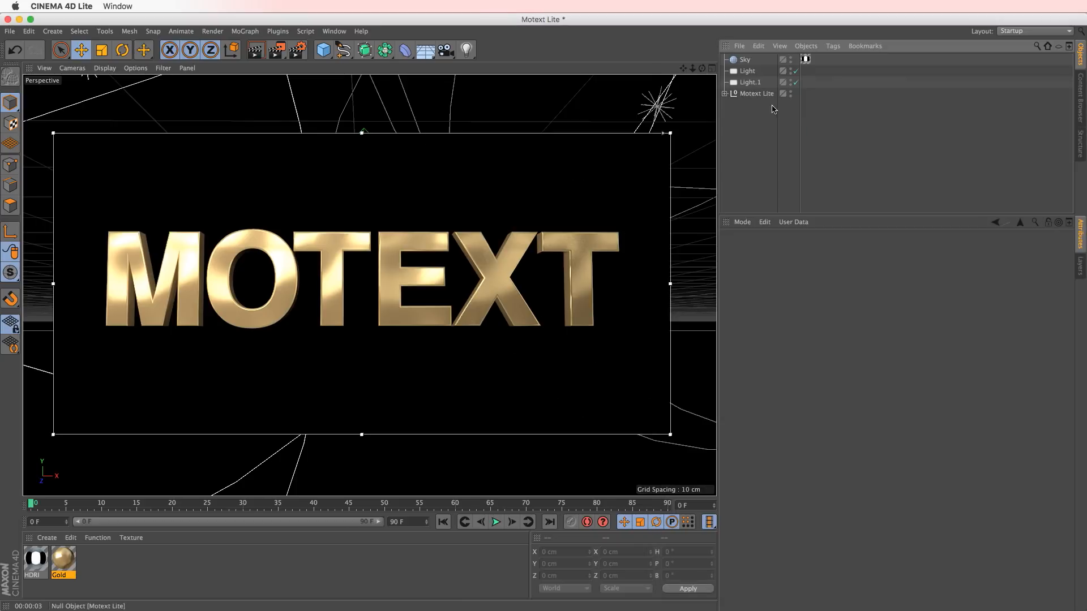
- Add a Bend deformer and place it inside the Motext Lite group, above the Fracture object
left_click(725, 93)
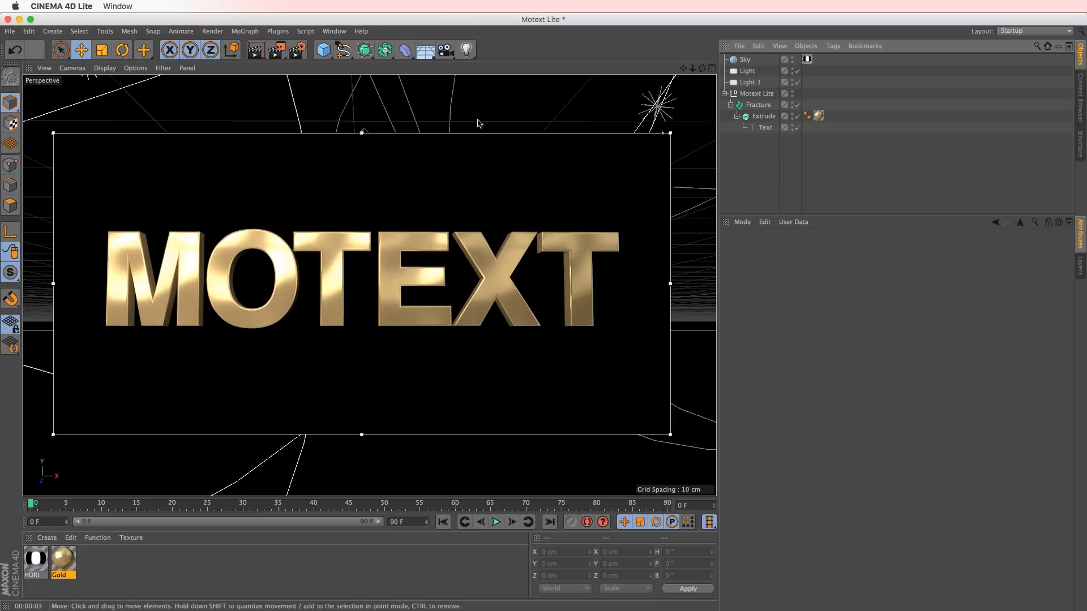
left_click(405, 50)
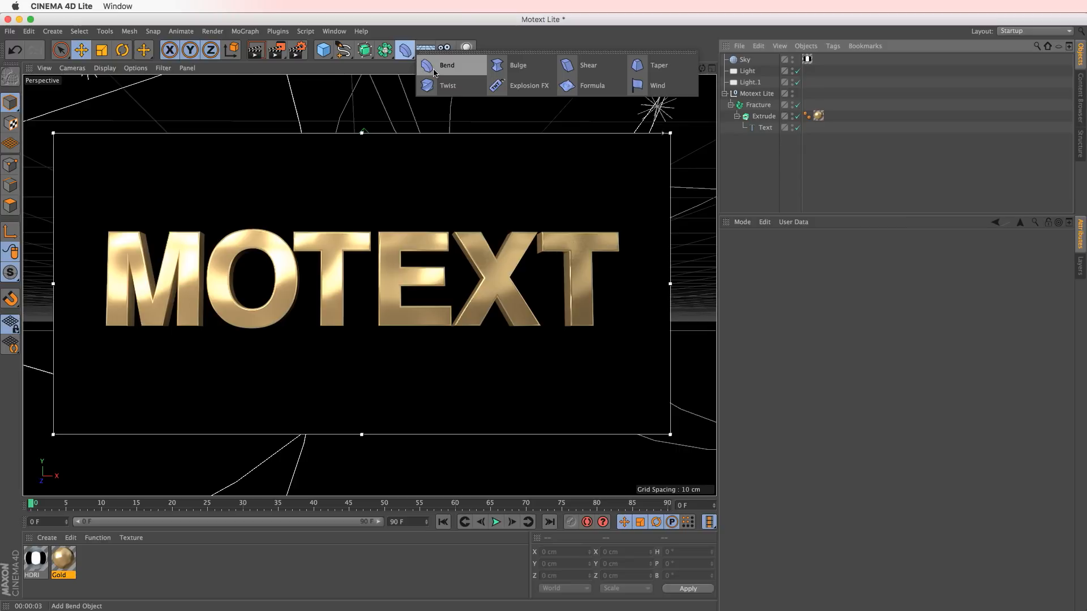
left_click(464, 68)
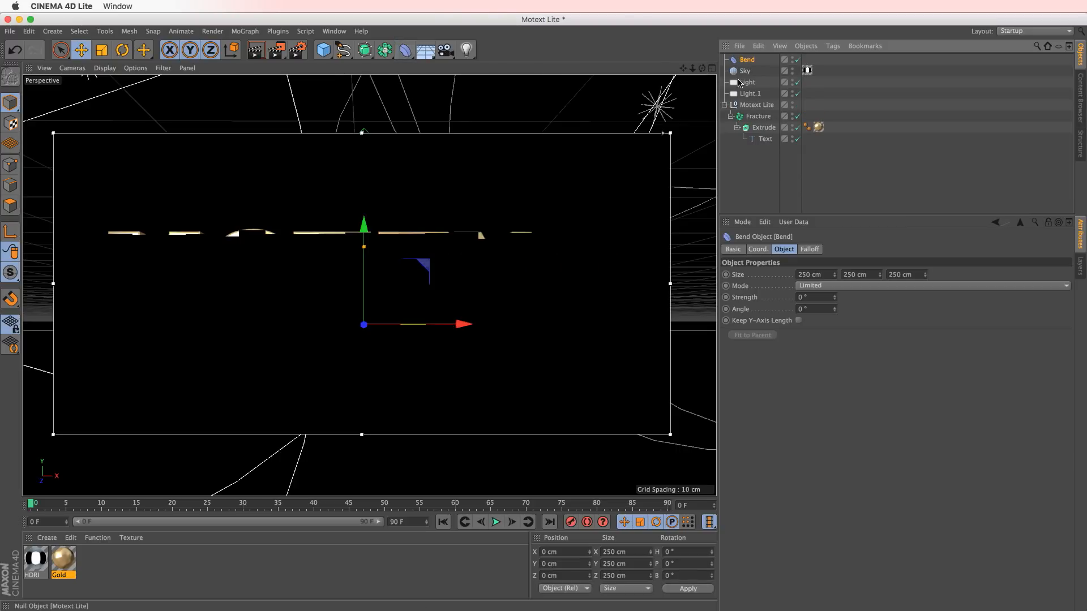
left_click_drag(755, 111, 757, 111)
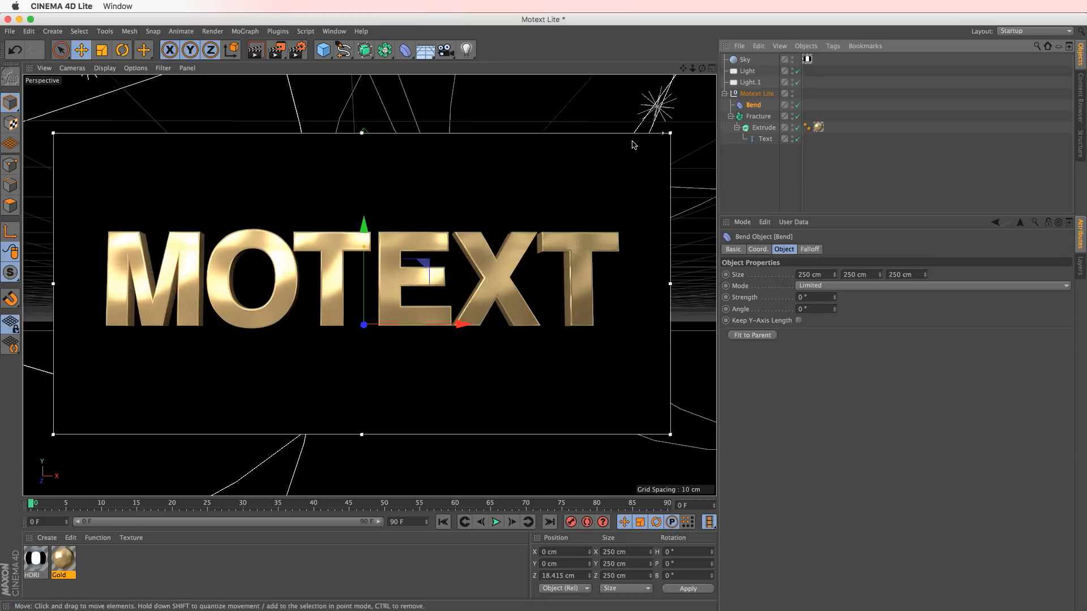
- Turn off the interactive render preview and rotate the Bend deformer to a 90° bank
key("alt+r")
left_click_drag(425, 259, 404, 368, "alt")
key("r")
key("e")
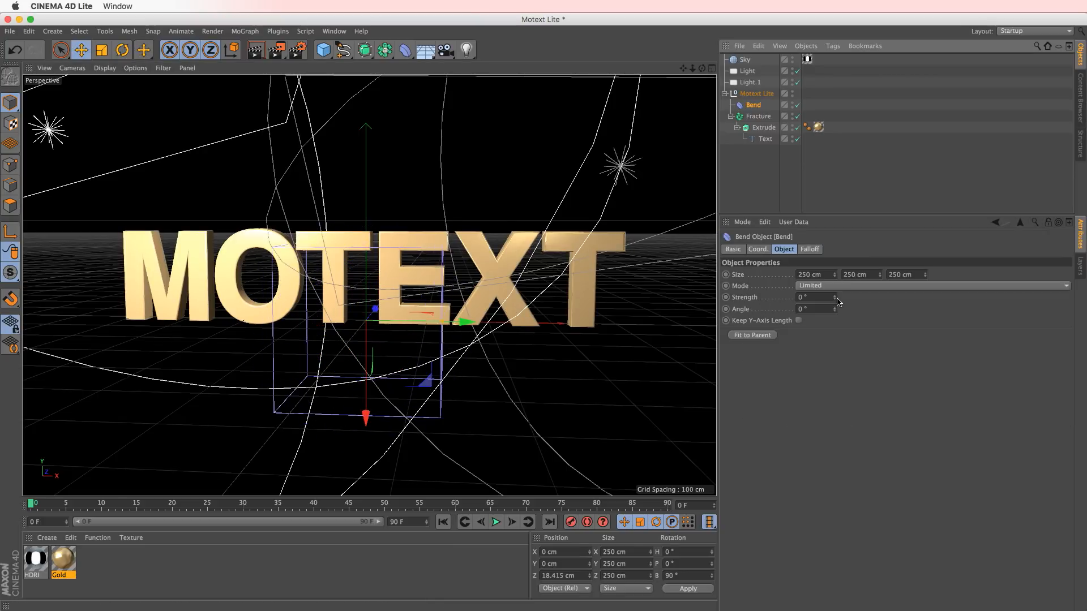
- Set the Bend strength to 51° and rotate the deformer to a 90° pitch so the letters curve backwards
left_click_drag(835, 299, 836, 264)
middle_click_drag(354, 287, 342, 257, "alt")
key("r")
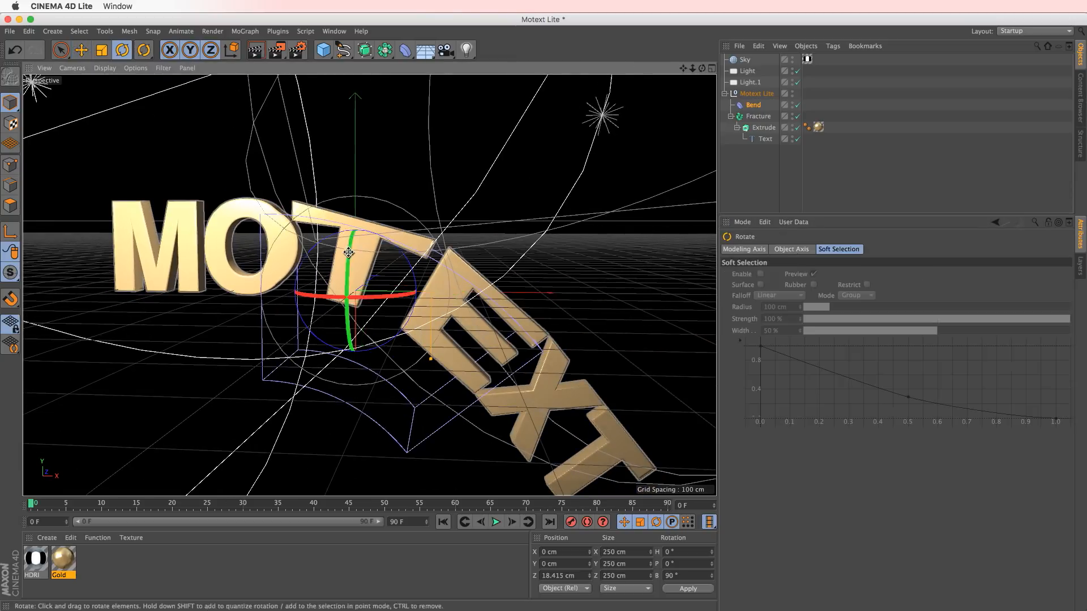
left_click_drag(348, 253, 347, 377)
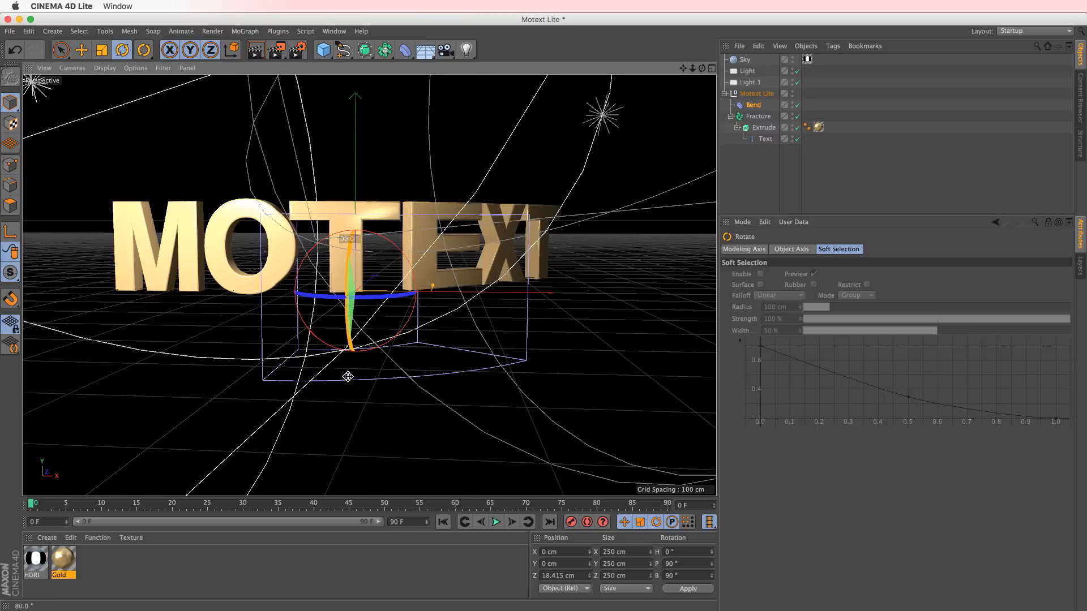
key("e")
- Set the Bend deformer's Mode to Unlimited so it affects the whole word
left_click_drag(376, 265, 392, 283, "alt")
left_click(757, 104)
mouse_move(447, 244)
left_mouse_down("alt")
mouse_move(451, 274)
mouse_move(441, 256)
left_mouse_up("alt")
left_click(813, 286)
left_click(831, 321)
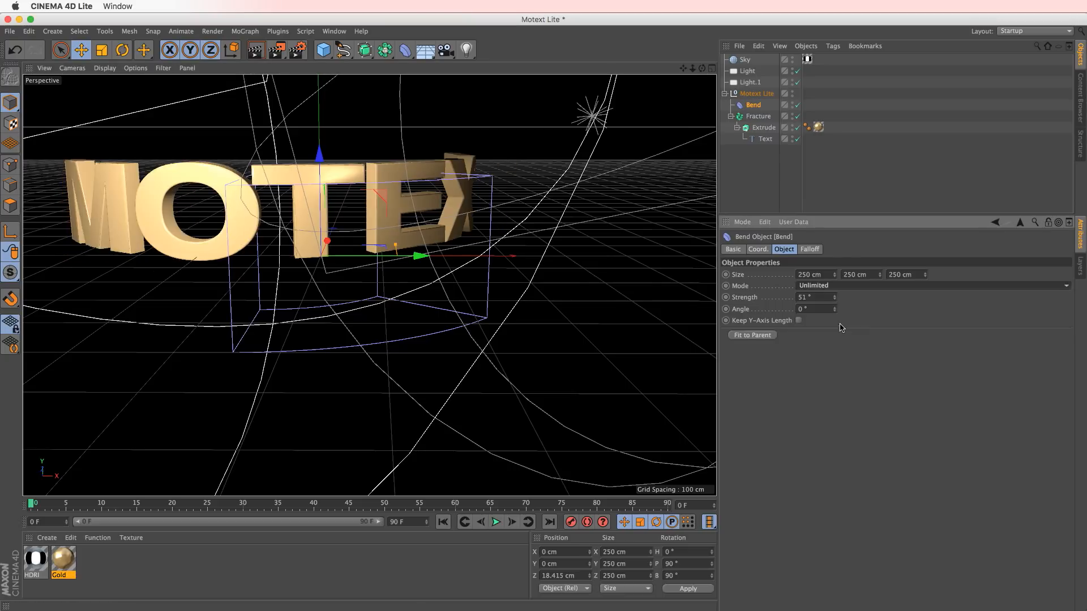
- Reduce the Bend strength to 18° and shift the deformer along X to about 56 cm
mouse_move(421, 256)
left_mouse_down()
mouse_move(457, 255)
mouse_move(440, 255)
left_mouse_up()
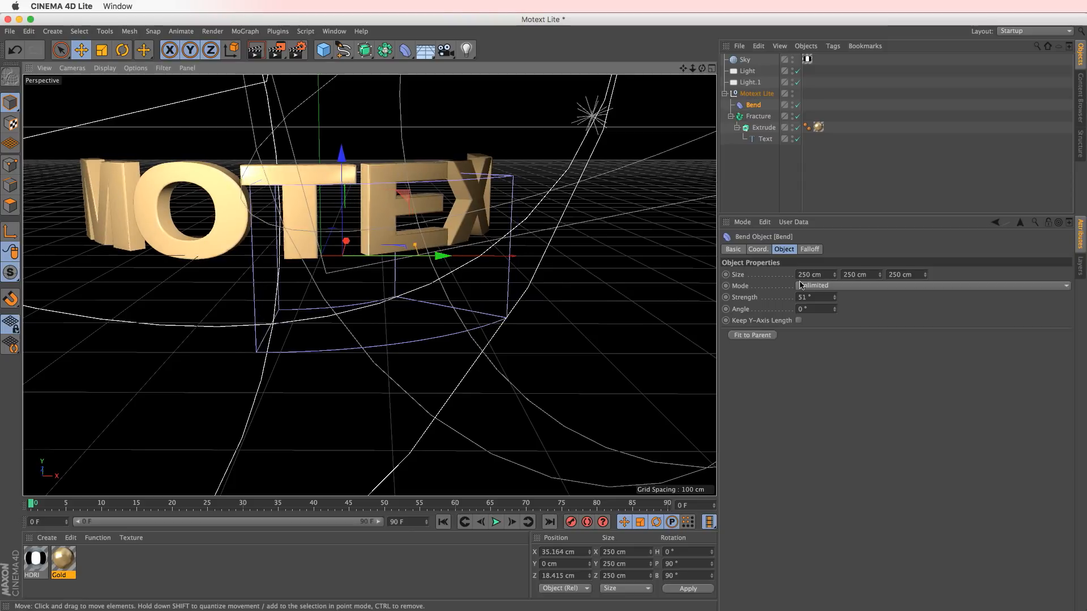
key("super+z")
left_click_drag(835, 298, 829, 324)
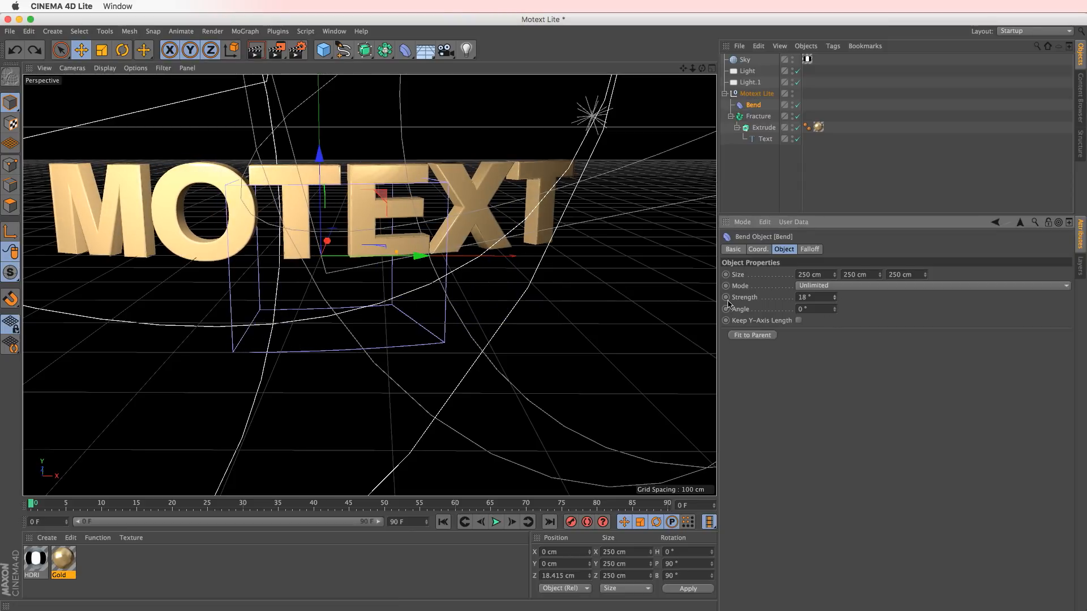
left_click_drag(420, 265, 456, 265)
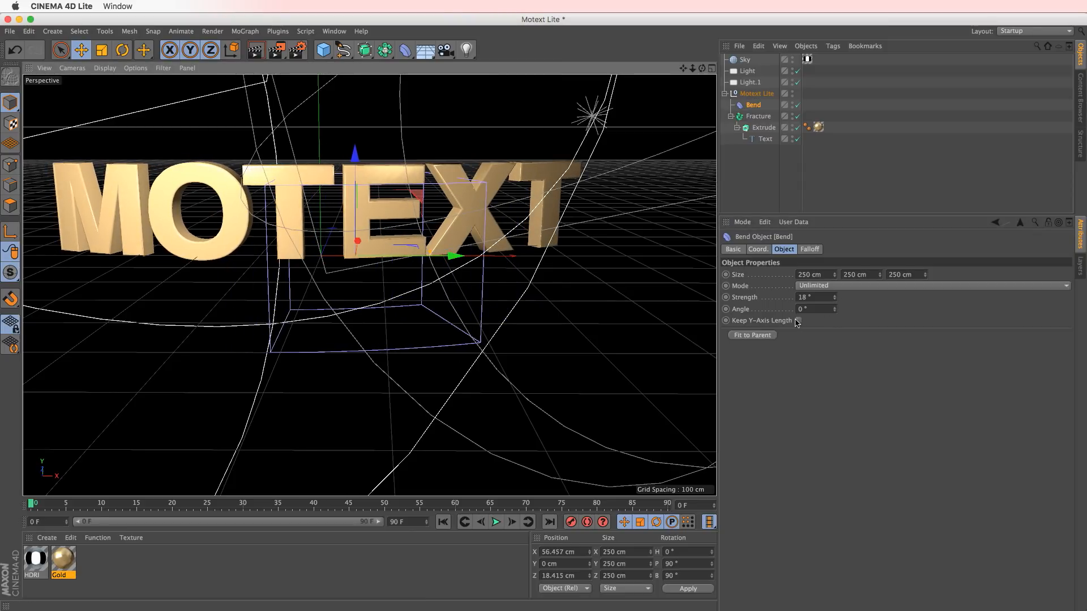
- Enable Keep Y-Axis Length on the Bend deformer and set its strength to 4°
left_click(798, 321)
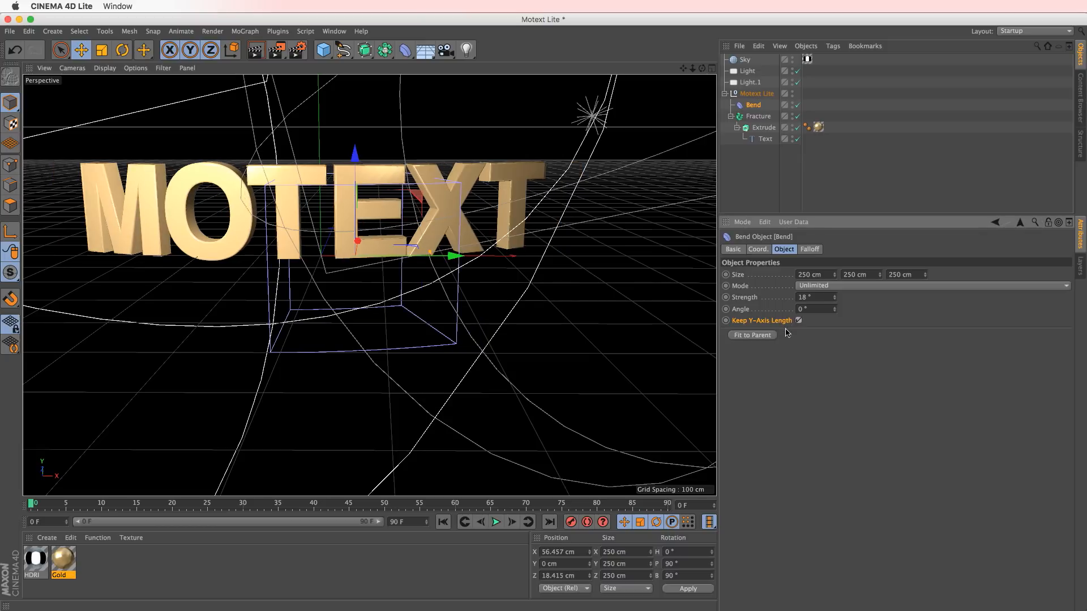
left_click_drag(447, 252, 381, 285, "alt")
left_click_drag(813, 298, 796, 308)
type("4")
key("Return")
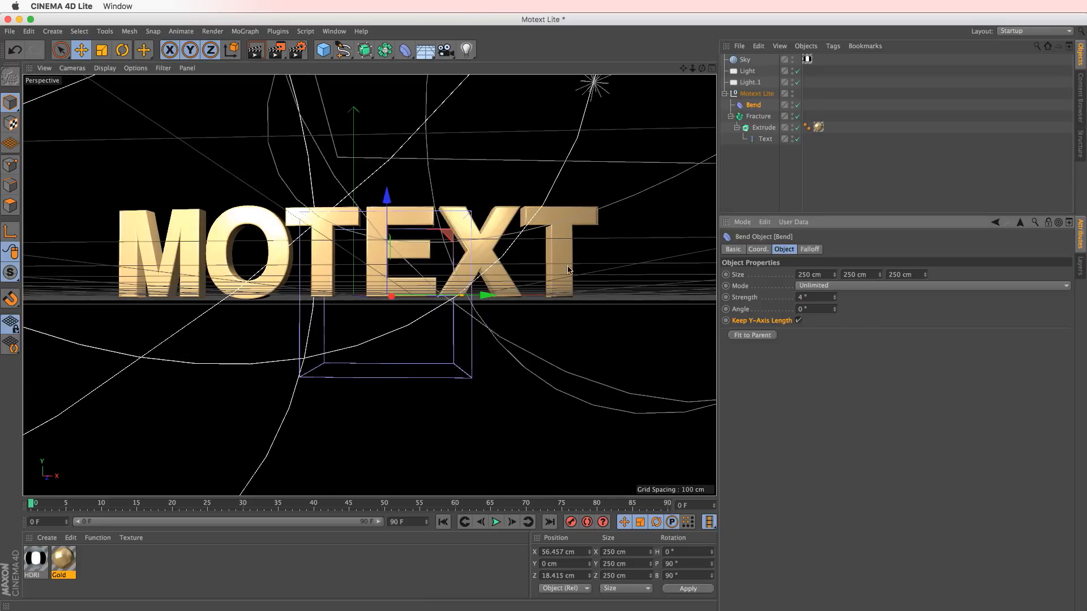
- Set the Bend strength to 5° and check the curved gold text in the interactive render from different angles
left_click_drag(510, 261, 481, 243, "alt")
left_click_drag(811, 298, 773, 300)
key("Return")
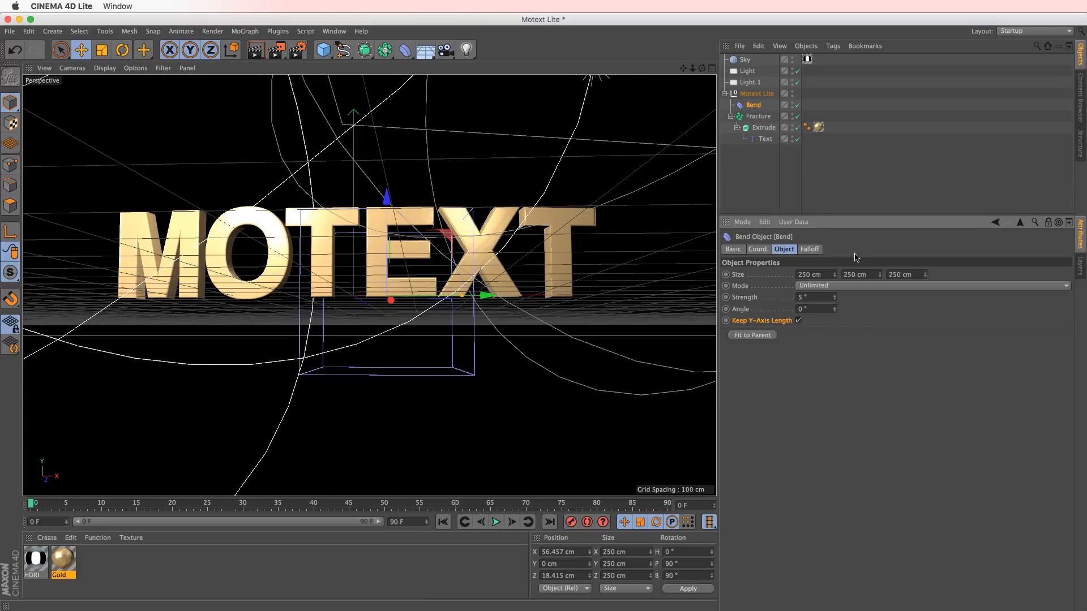
key("alt+r")
left_click_drag(517, 282, 570, 320, "alt")
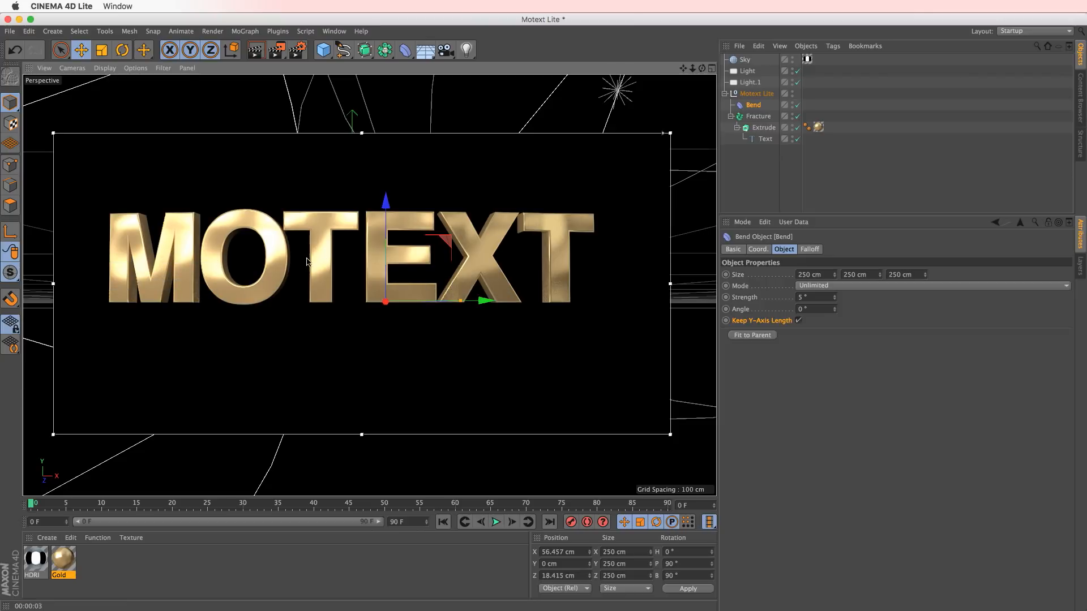
left_click_drag(436, 246, 377, 272, "alt")
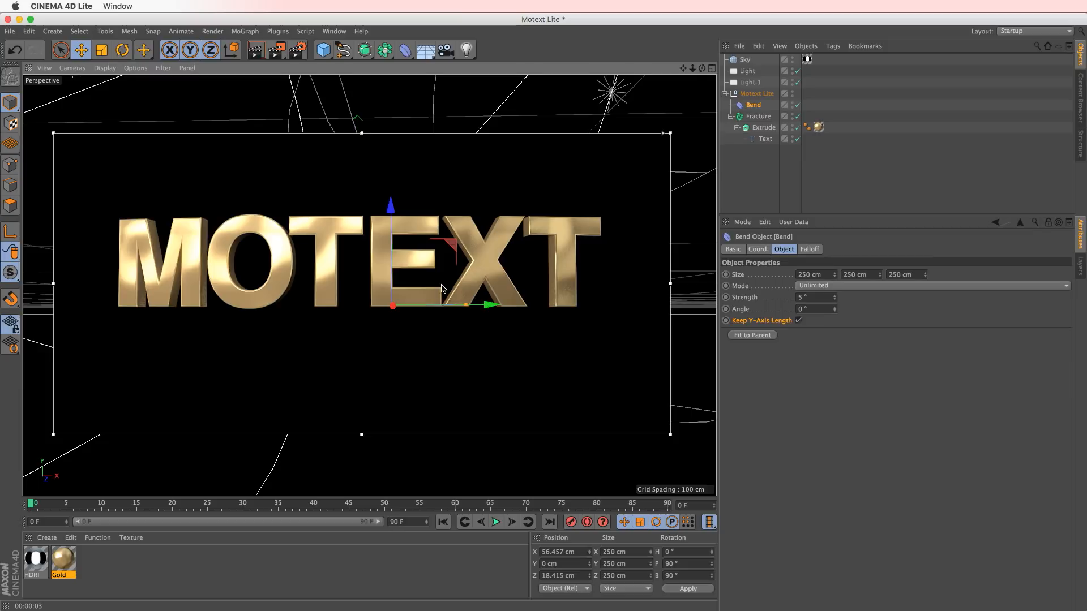
- Compare the rendered text with the Bend deformer disabled and enabled
left_click_drag(810, 297, 715, 305)
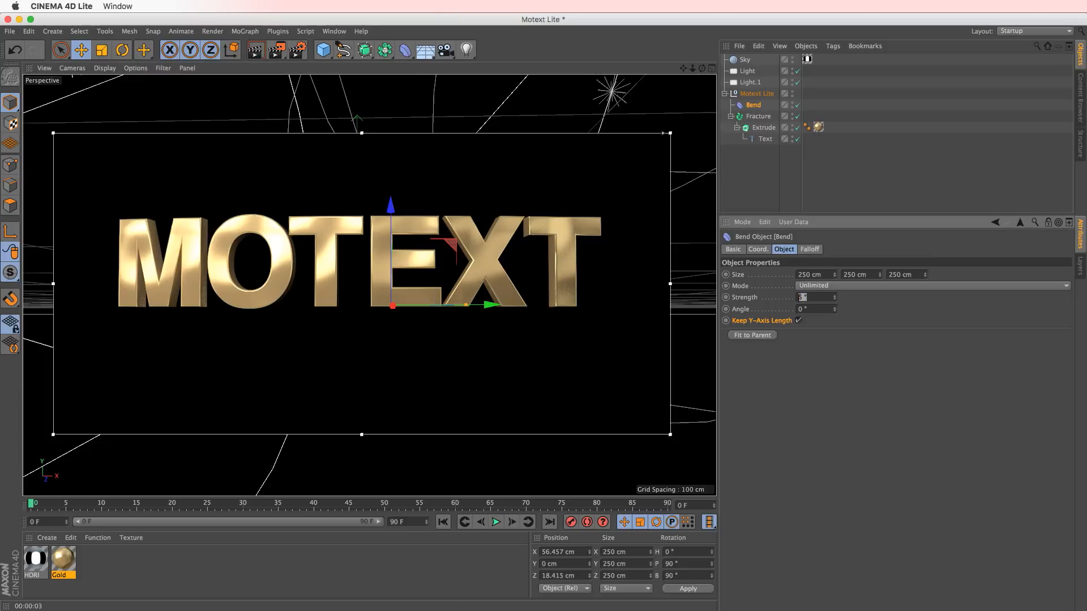
left_click(808, 104)
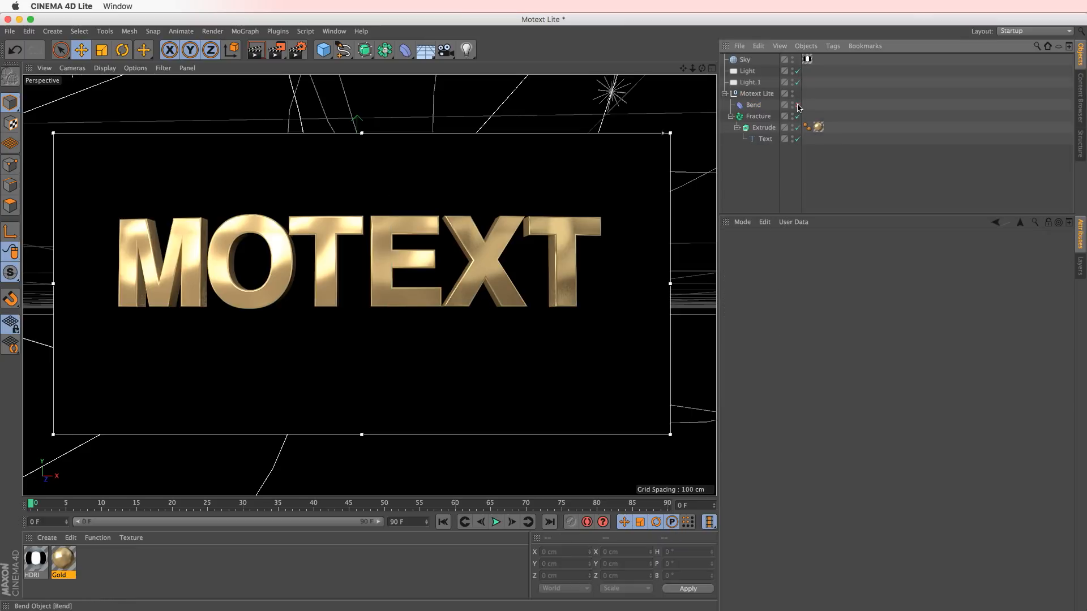
left_click(797, 105)
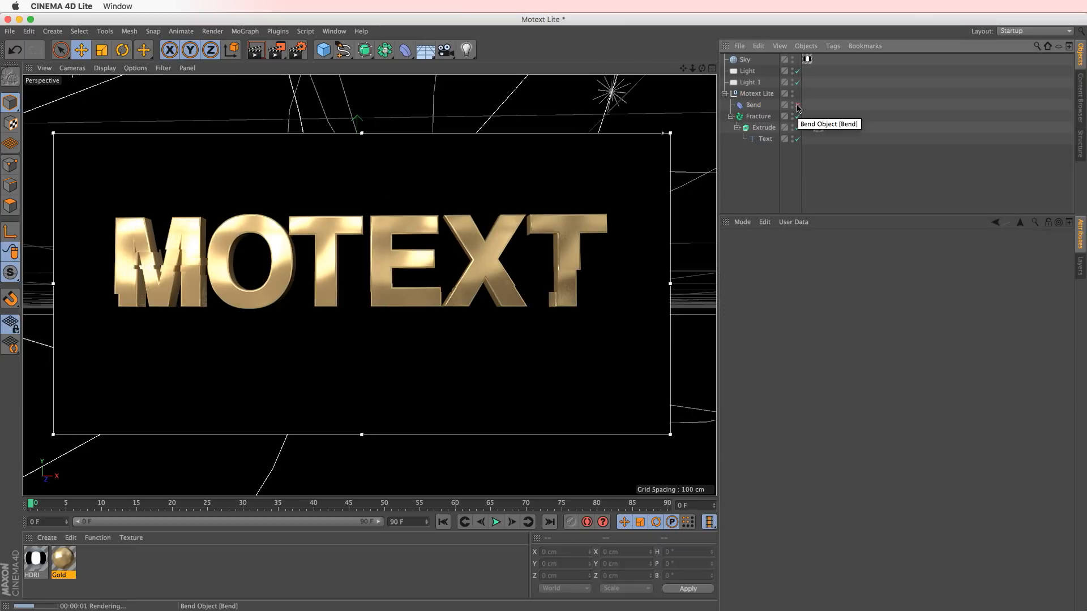
left_click(798, 106)
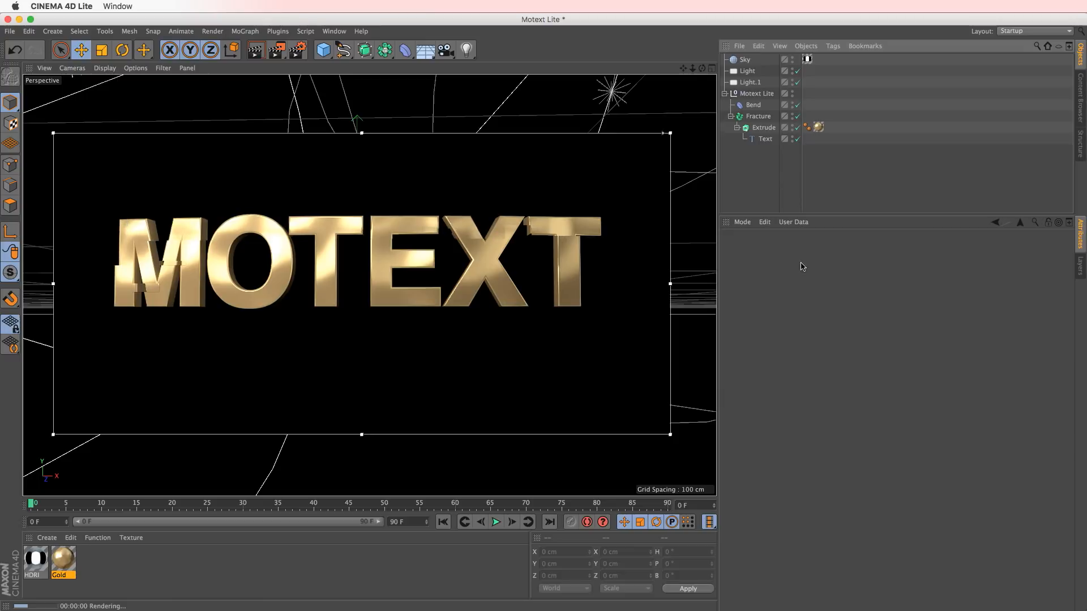
- Try a Bend strength of 15° and delete the Bend deformer
left_click(752, 105)
left_click_drag(812, 298, 642, 313)
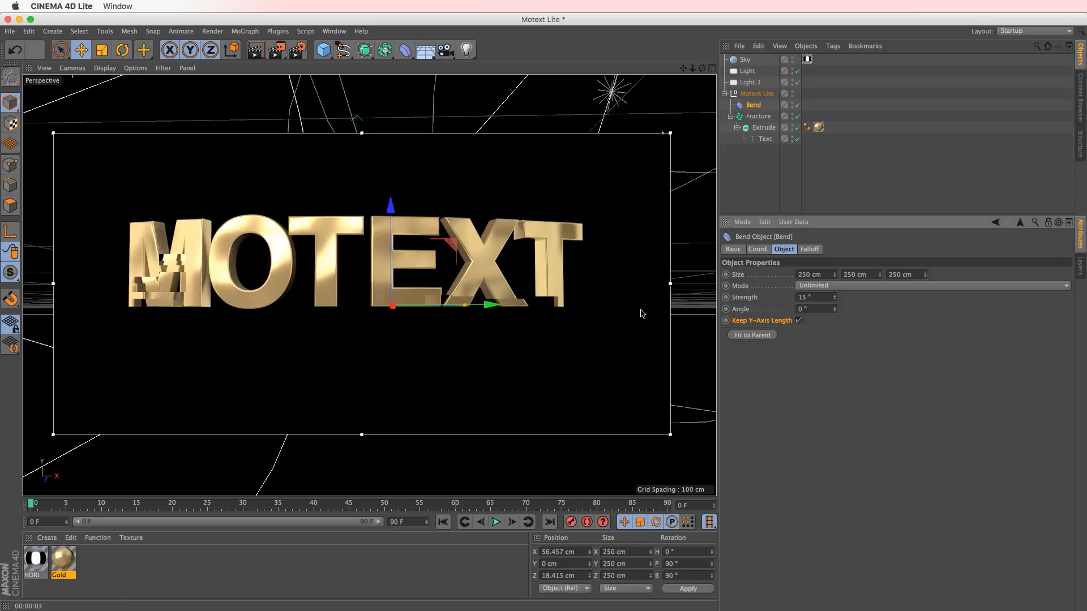
key("Delete")
- Add a Bulge deformer with -12% strength and place it inside the Motext Lite group, above the Fracture object
left_click(405, 50)
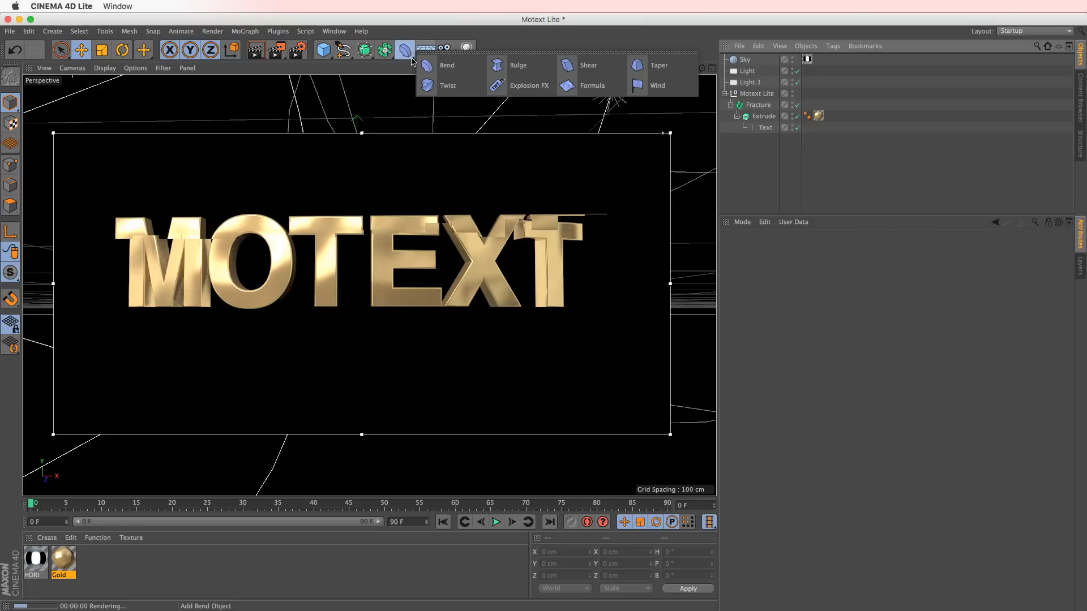
left_click(499, 66)
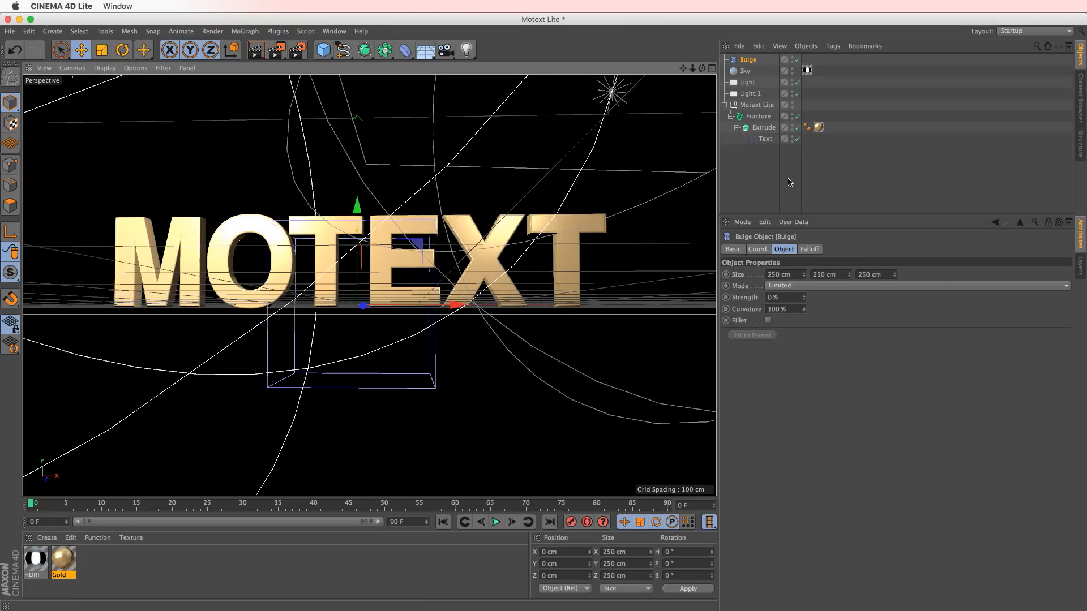
left_click_drag(804, 298, 830, 258)
left_click_drag(804, 298, 807, 290)
left_click_drag(747, 61, 755, 106)
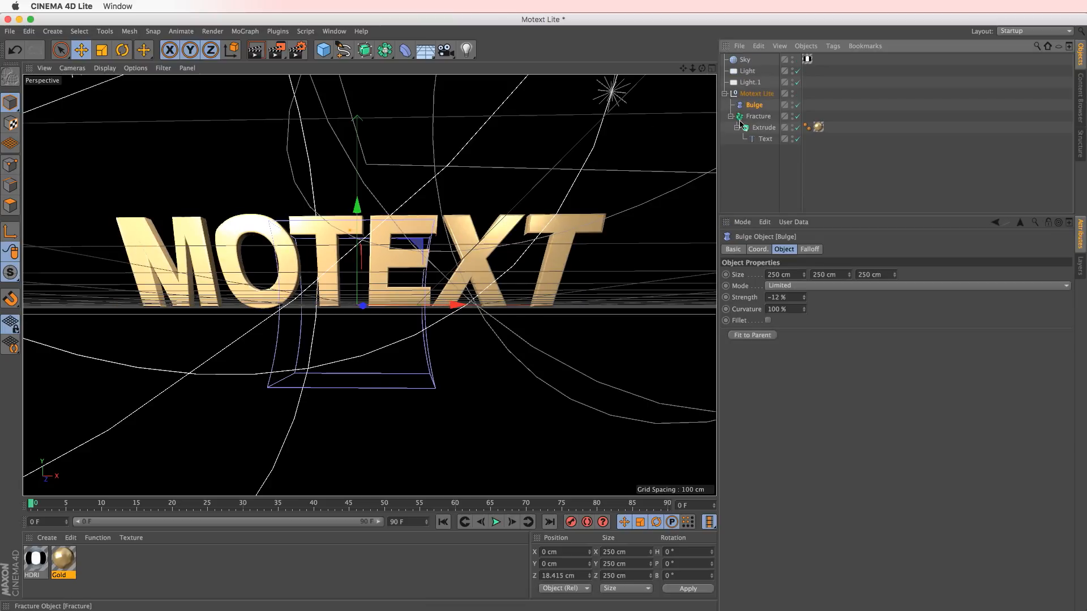
- Raise the Bulge deformer to about 60 cm on Y and rotate it to a 90° bank
left_click_drag(358, 262, 378, 308)
key("r")
key("e")
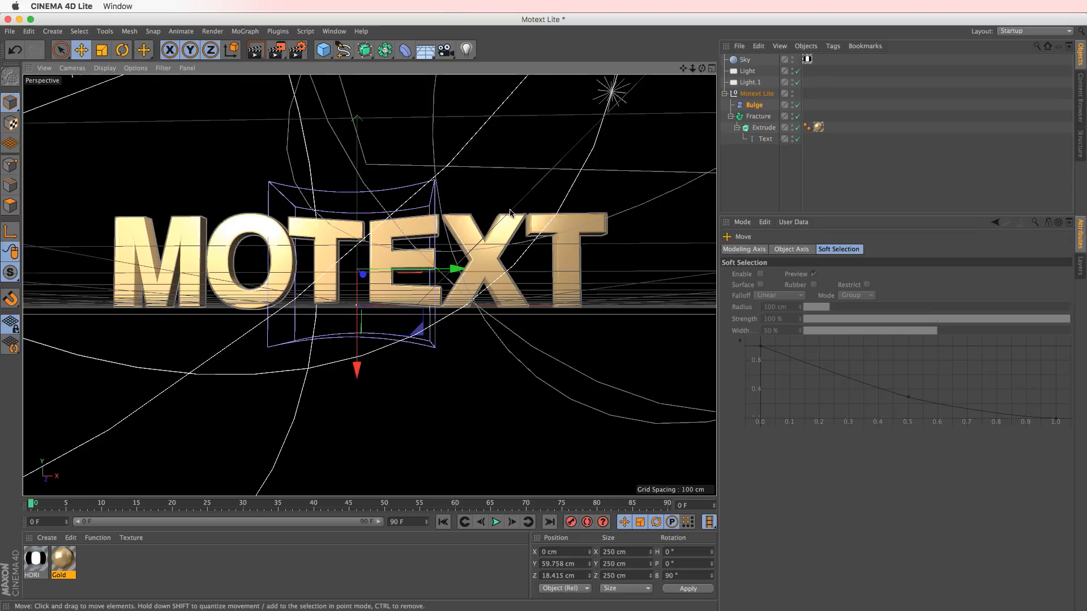
- Set the Bulge deformer to Unlimited mode with -4% strength and turn the interactive render preview back on
left_click(752, 107)
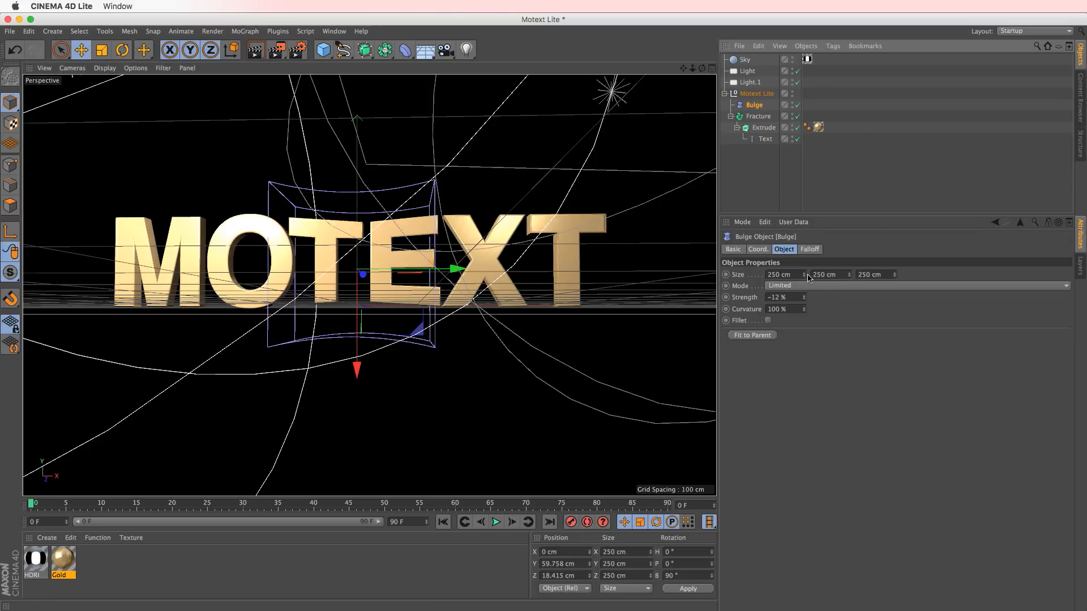
left_click(804, 286)
left_click(806, 296)
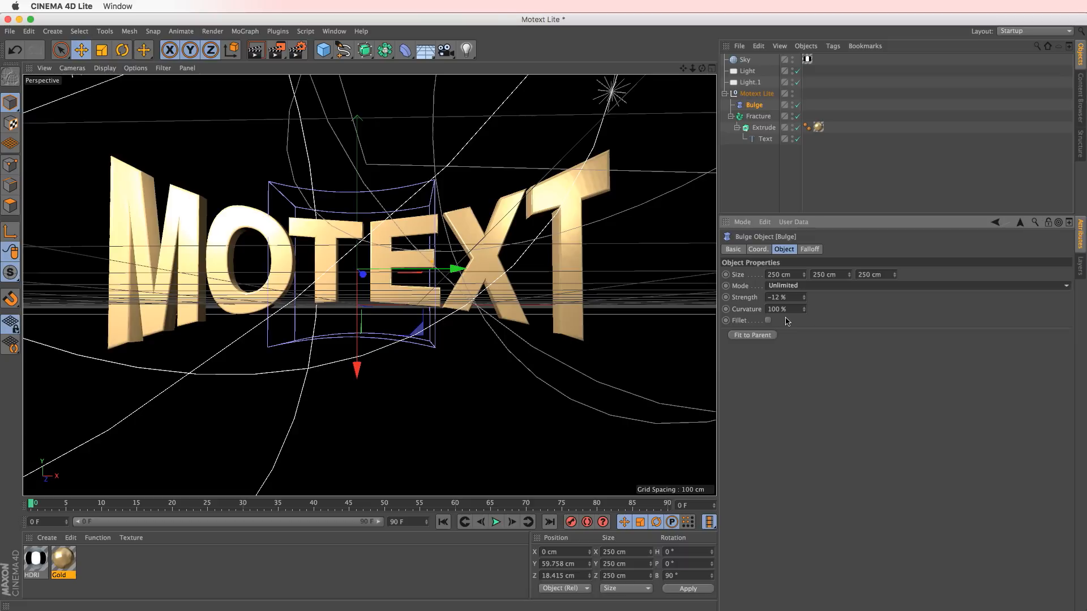
left_click_drag(806, 300, 806, 294)
key("super+r")
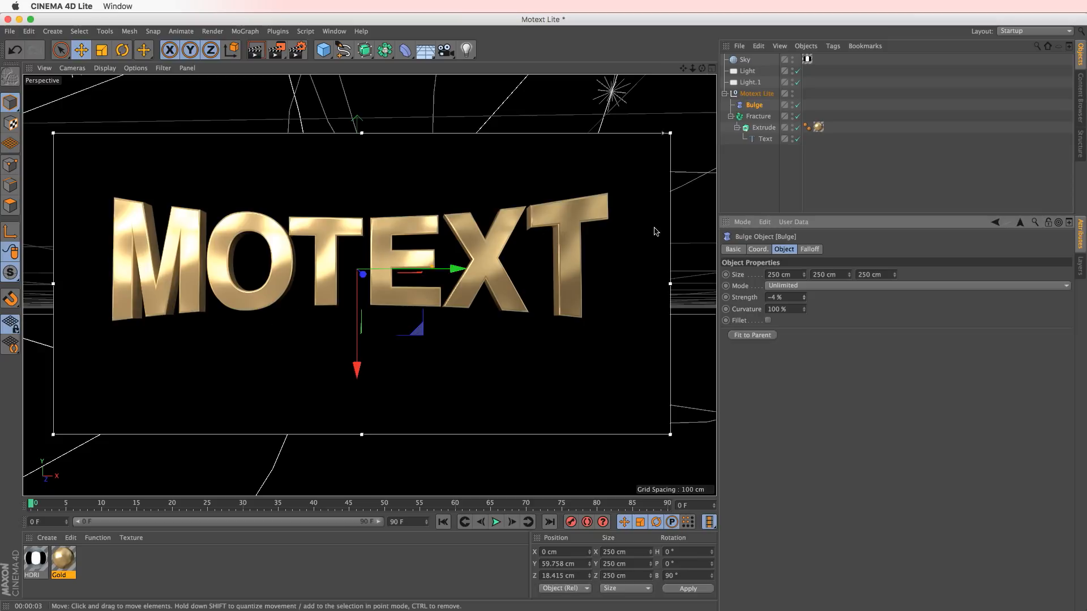
- Try Bulge strengths of 2% and 4% and lower the deformer to about -1 cm on Y
left_click_drag(808, 300, 803, 302)
left_click(804, 300)
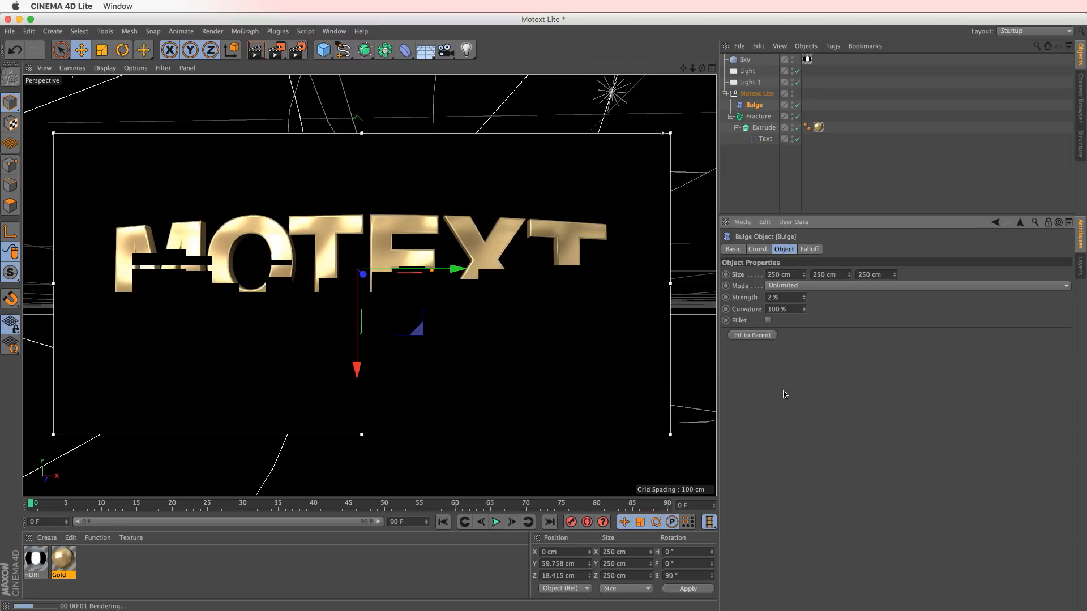
left_click_drag(806, 300, 482, 347)
left_click_drag(357, 365, 388, 381)
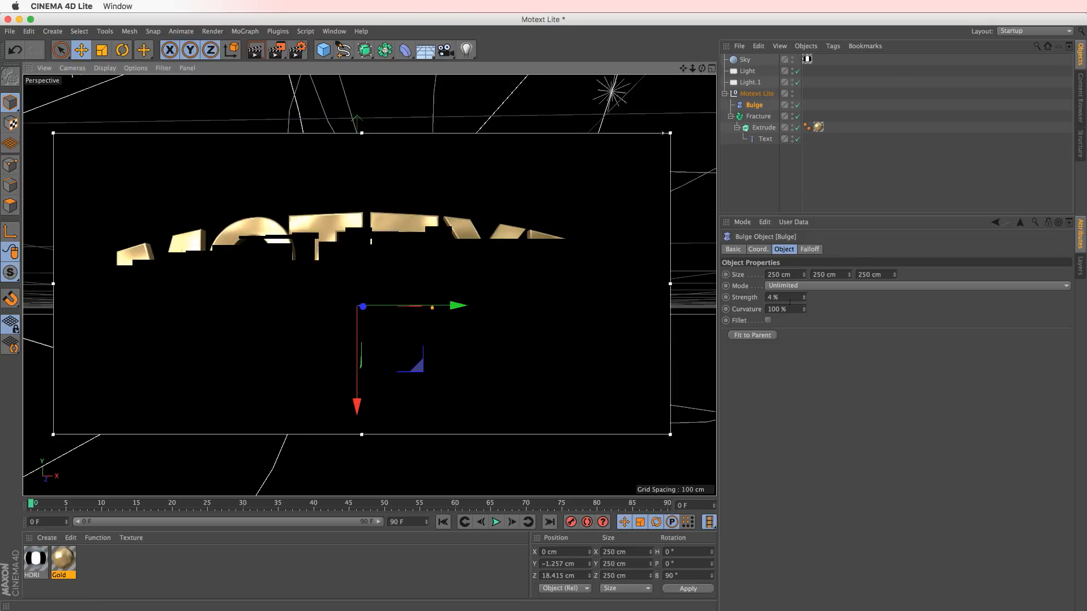
- Set the Bulge strength to -6% and move the deformer to about -3 cm on Y after trying about 150 cm
left_click(776, 297)
left_click_drag(805, 299, 804, 305)
left_click_drag(362, 401, 376, 313)
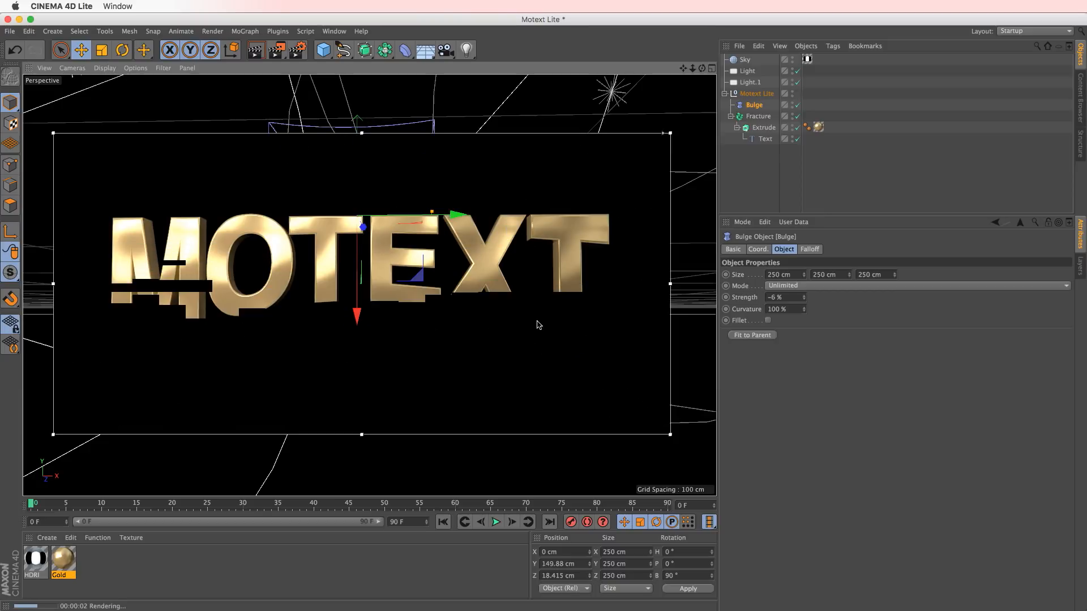
left_click_drag(413, 242, 360, 218, "alt")
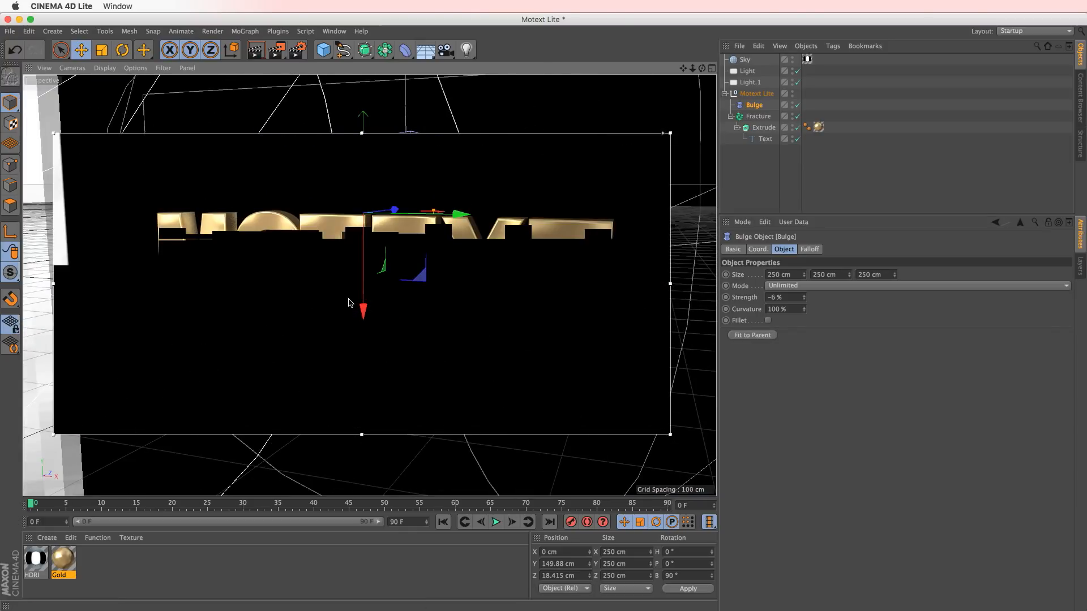
left_click_drag(363, 306, 426, 358)
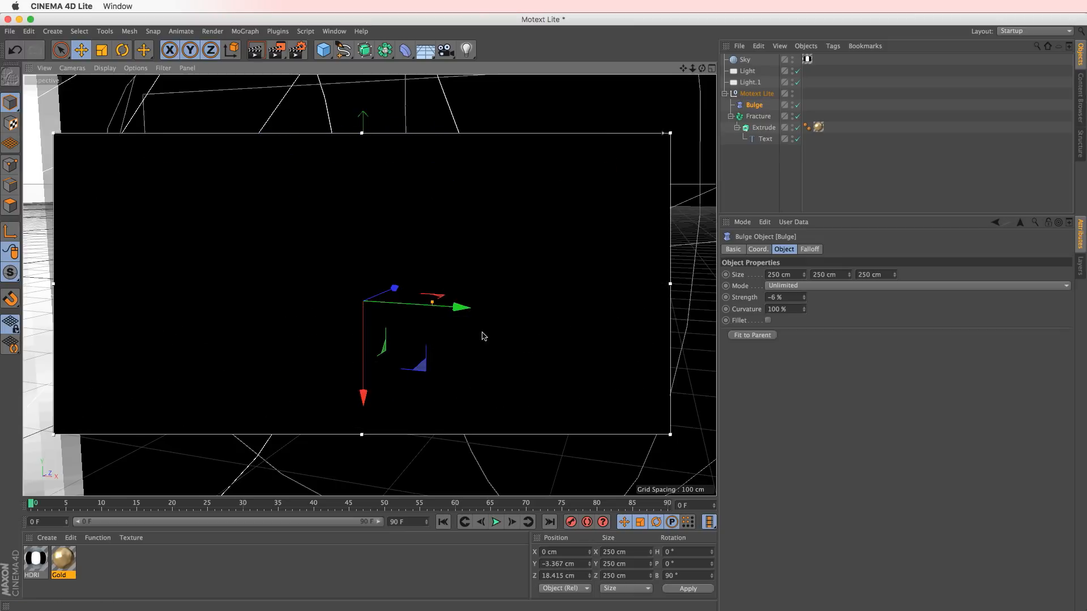
- Turn off the interactive render preview and raise the Bulge deformer to about 145 cm on Y
left_click(208, 320)
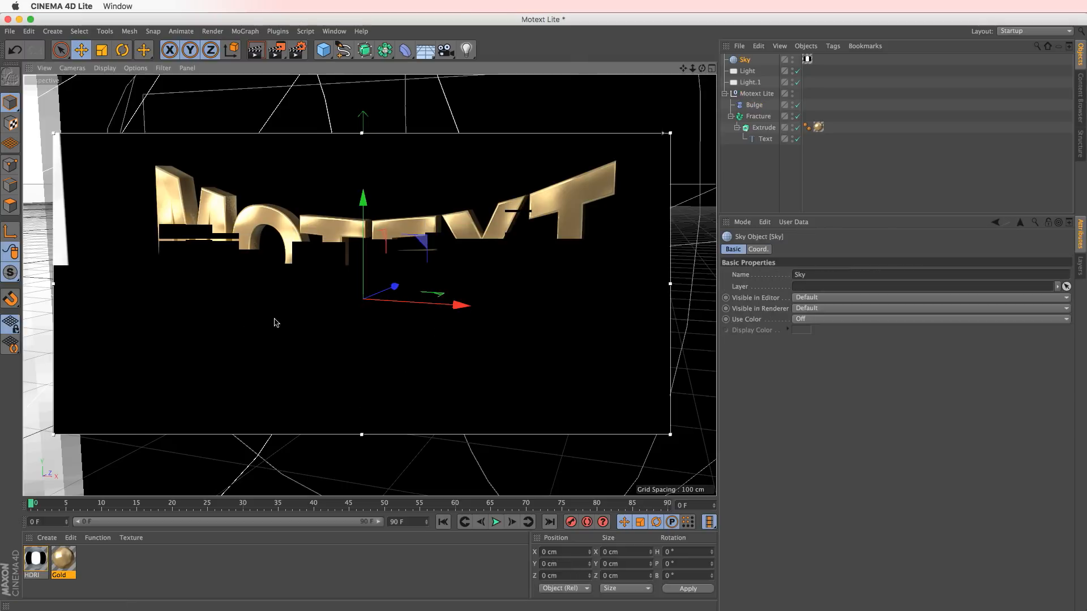
left_click(362, 321)
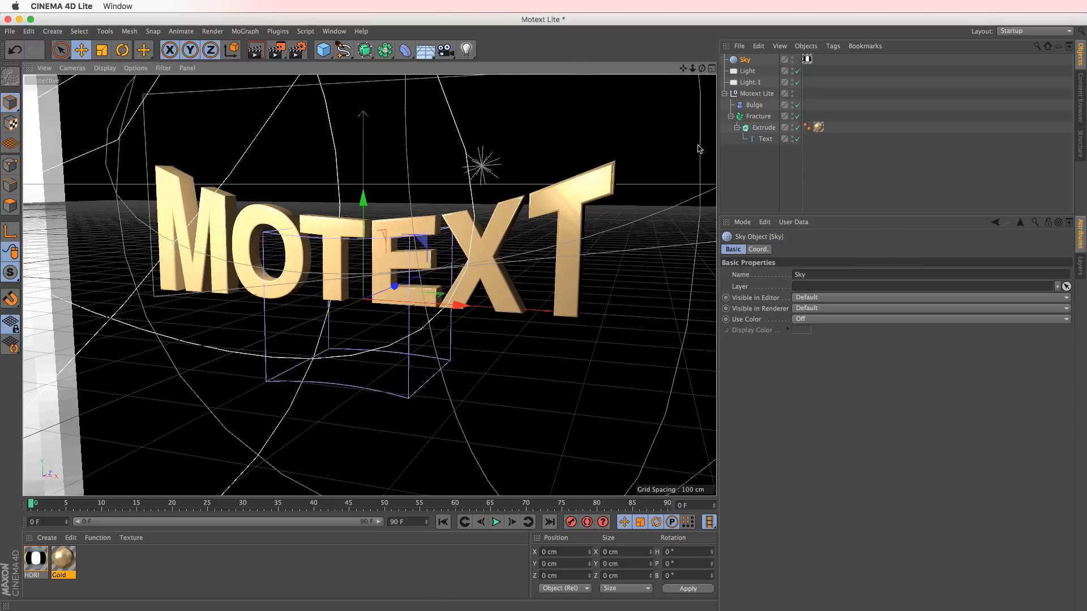
left_click(755, 105)
left_click_drag(345, 352, 354, 317, "alt")
middle_click_drag(354, 317, 362, 333, "alt")
left_click_drag(397, 304, 450, 272, "alt")
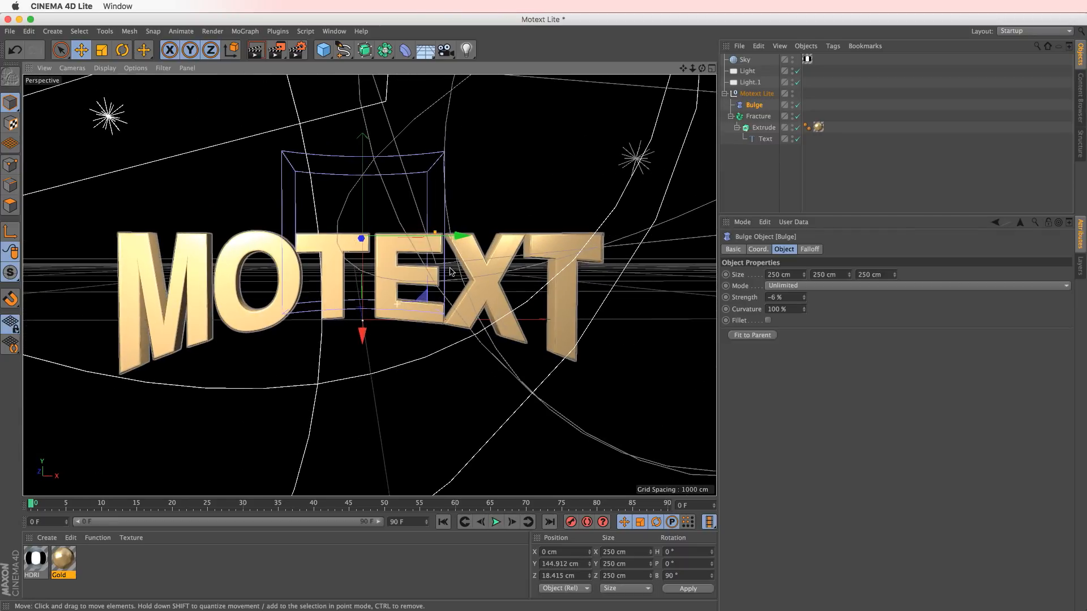
- Duplicate the Bulge deformer, move the copy to about -172 cm on Z, and render a preview of the view
left_click_drag(755, 106, 756, 117, "ctrl")
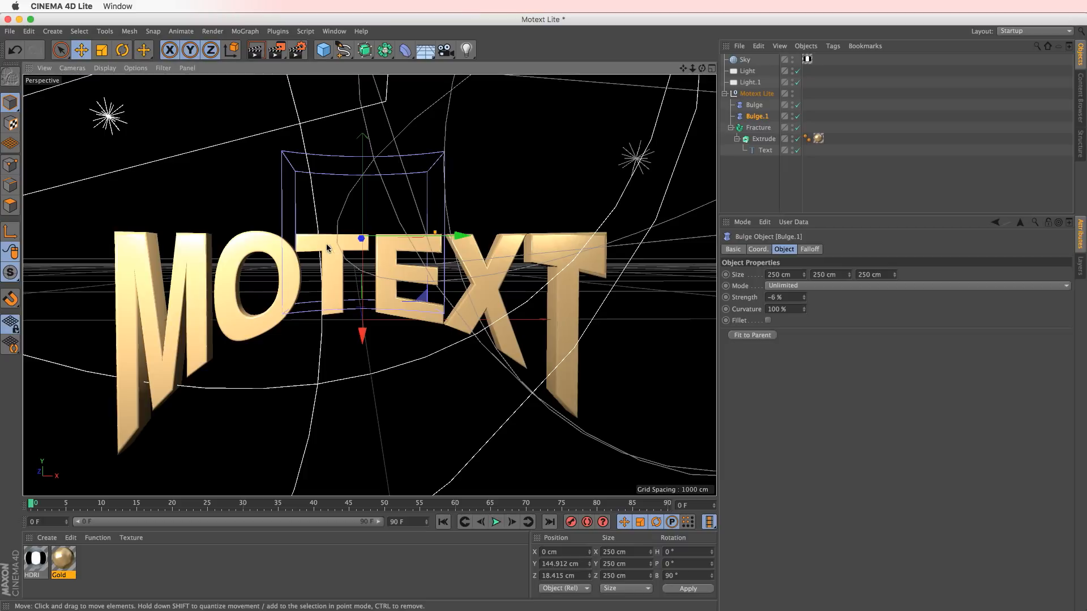
left_click_drag(378, 254, 319, 286, "alt")
mouse_move(417, 219)
left_mouse_down()
mouse_move(323, 260)
mouse_move(413, 229)
mouse_move(343, 281)
mouse_move(427, 222)
left_mouse_up()
middle_click_drag(431, 297, 423, 274, "alt")
key("super+r")
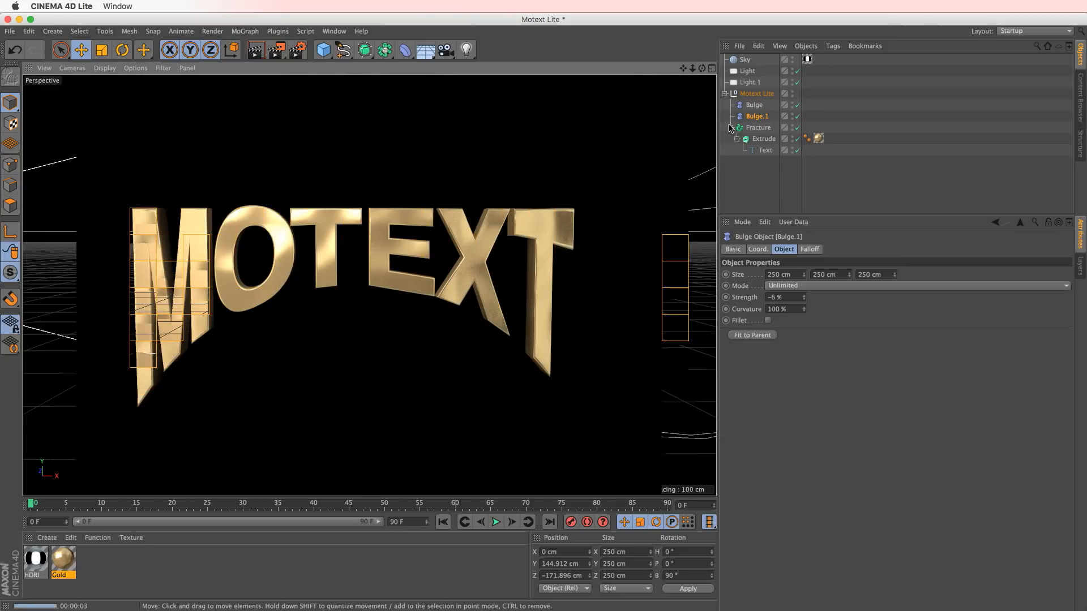
- Set the original Bulge deformer's strength to -1% and adjust the strength of its copy
left_click(754, 105)
left_click_drag(804, 299, 804, 299)
middle_click_drag(635, 286, 661, 293, "alt")
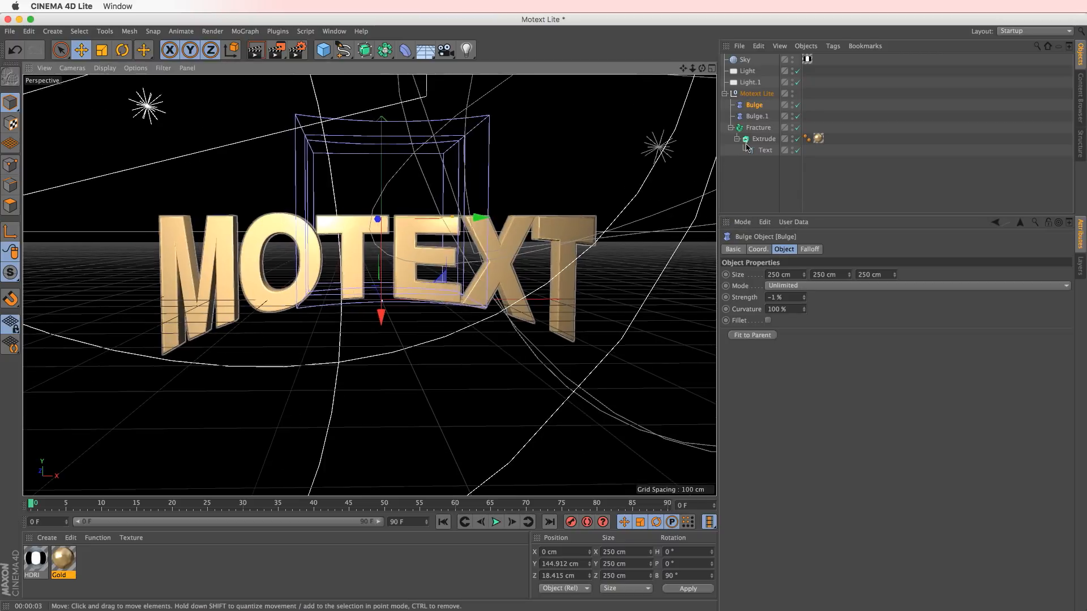
left_click(760, 116)
left_click_drag(804, 298, 804, 297)
left_click_drag(398, 329, 422, 189, "alt")
left_click_drag(356, 288, 364, 247)
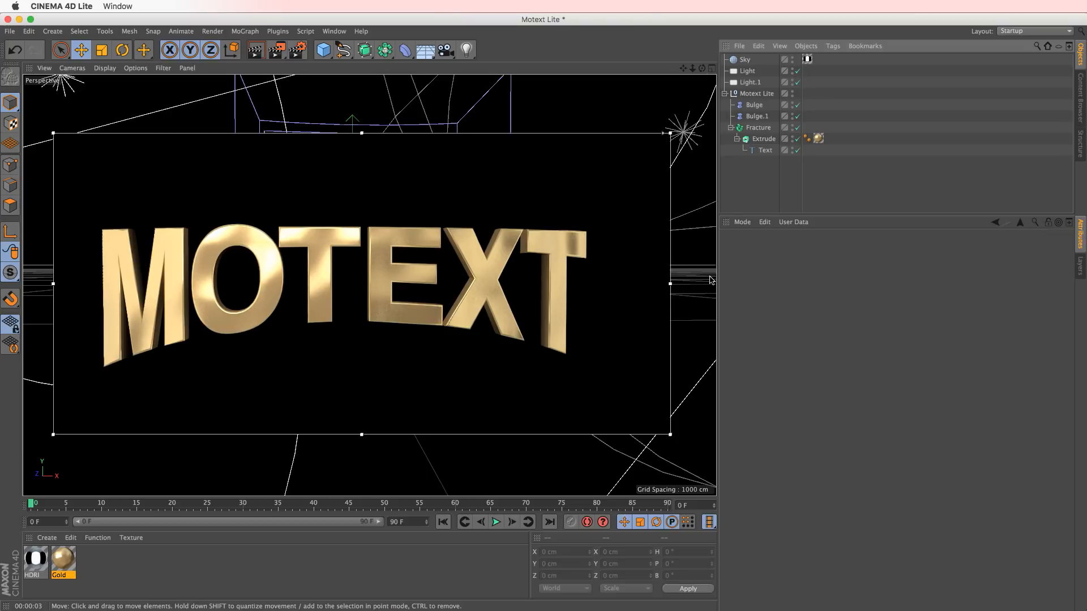
- Duplicate the Gold material, set the copy's reflectance roughness to 0%, and raise the strength of its Layer 1
left_click(764, 139)
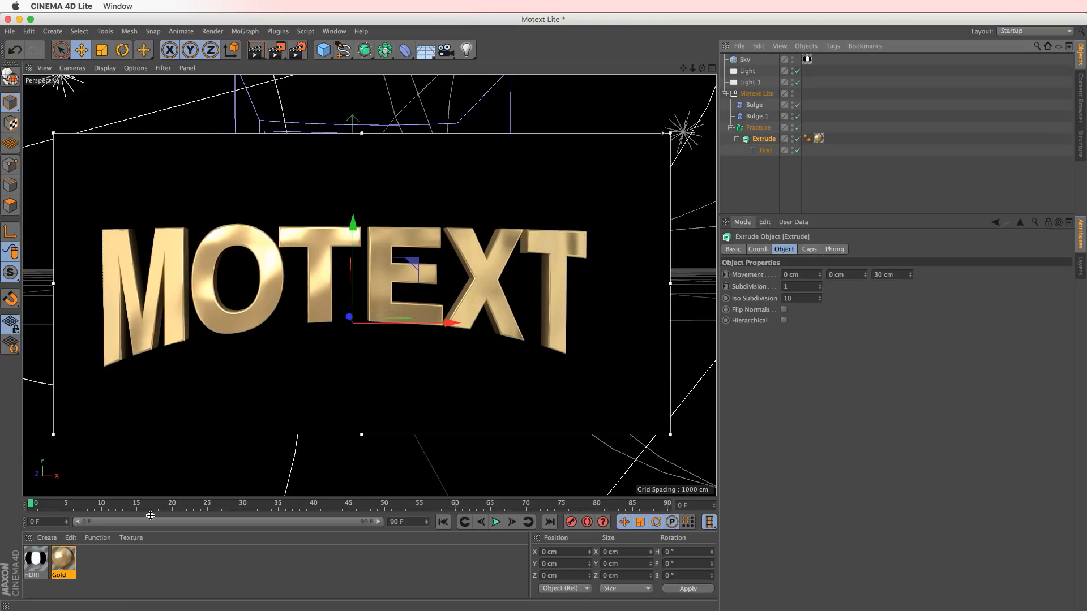
left_click_drag(66, 560, 90, 569, "ctrl")
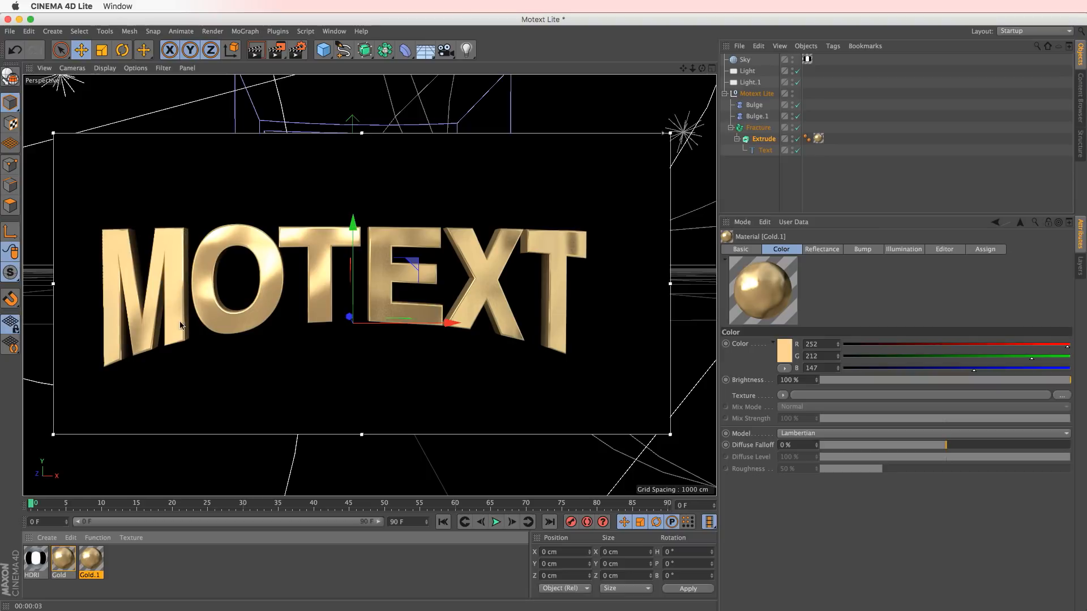
double_click(91, 561)
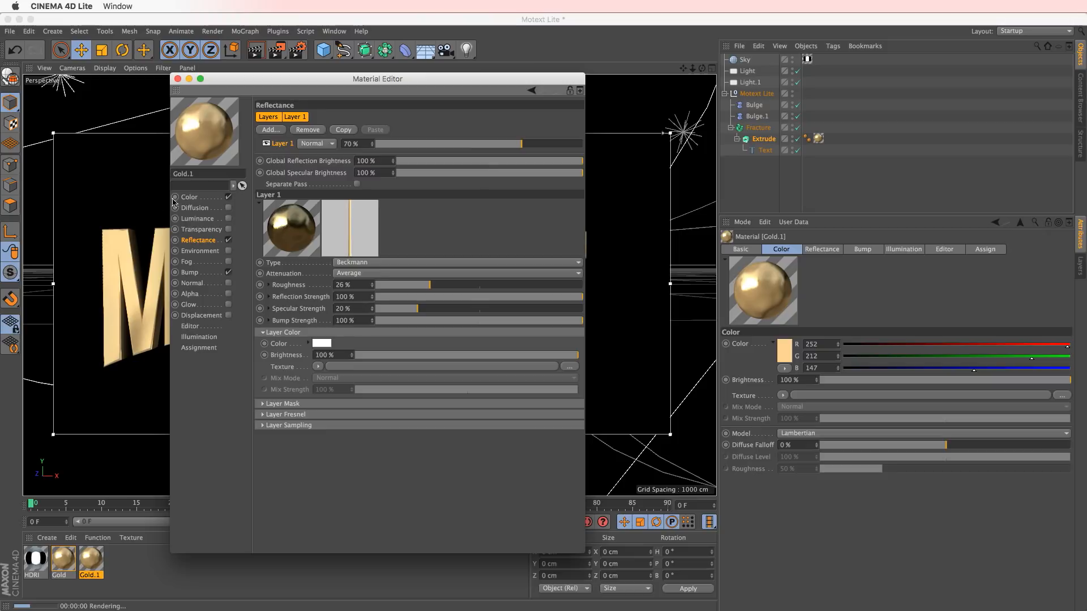
left_click(190, 197)
left_click(202, 243)
left_click_drag(347, 81, 697, 108)
left_click_drag(595, 315, 539, 316)
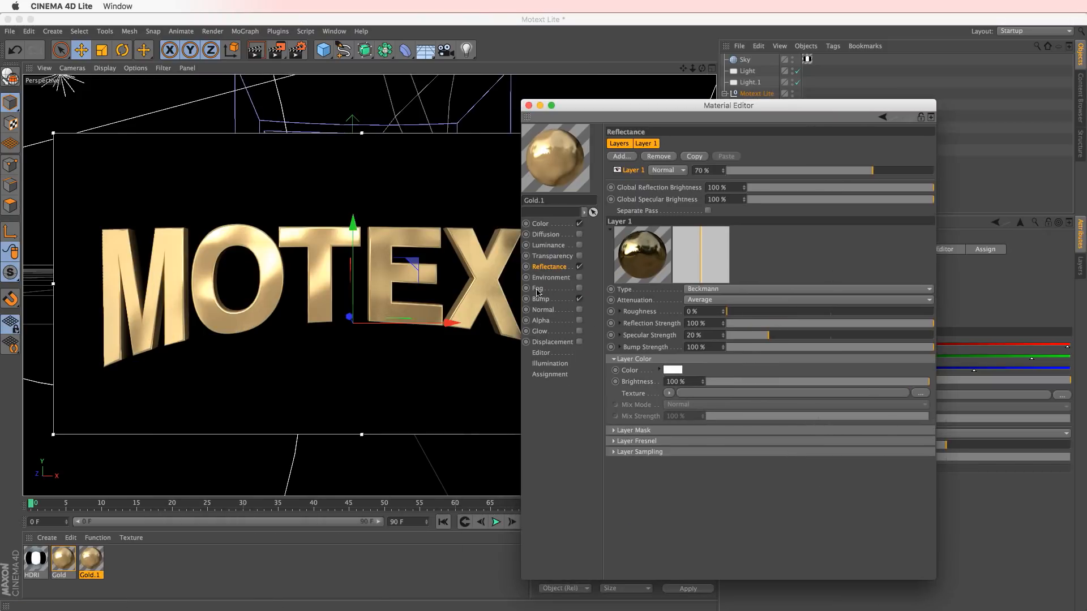
left_click_drag(871, 171, 1011, 168)
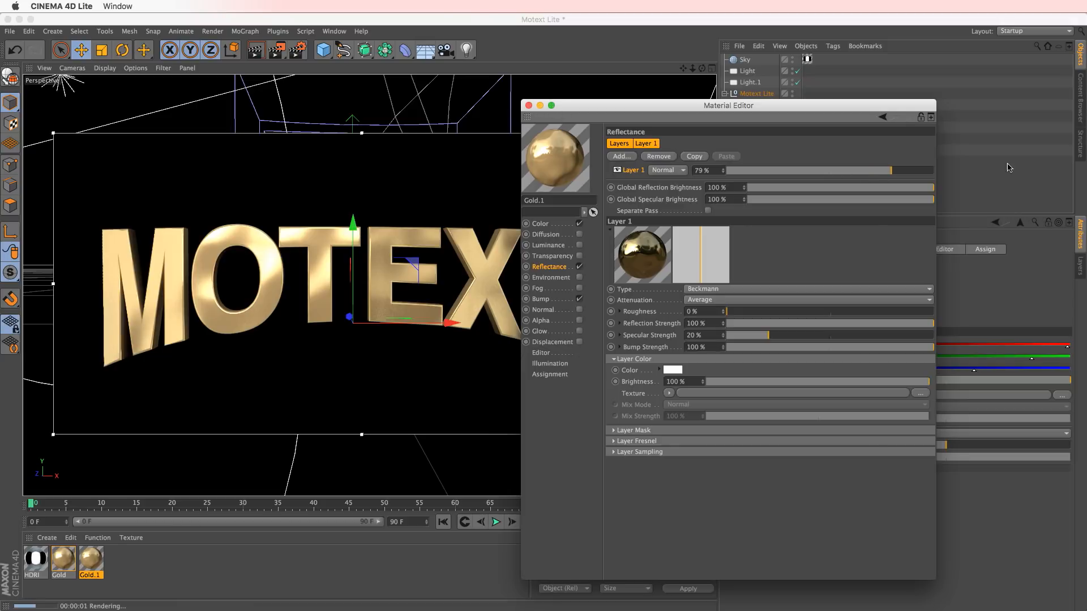
left_click(527, 106)
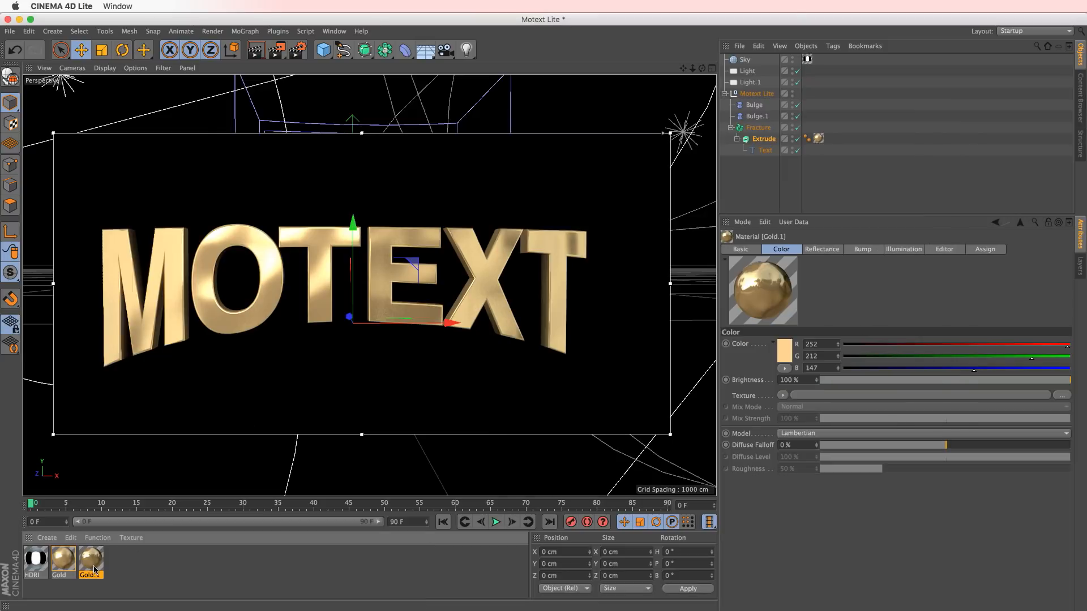
- Apply the Gold.1 material to the Extrude object and restrict it to the C1 selection
left_click_drag(94, 570, 775, 141)
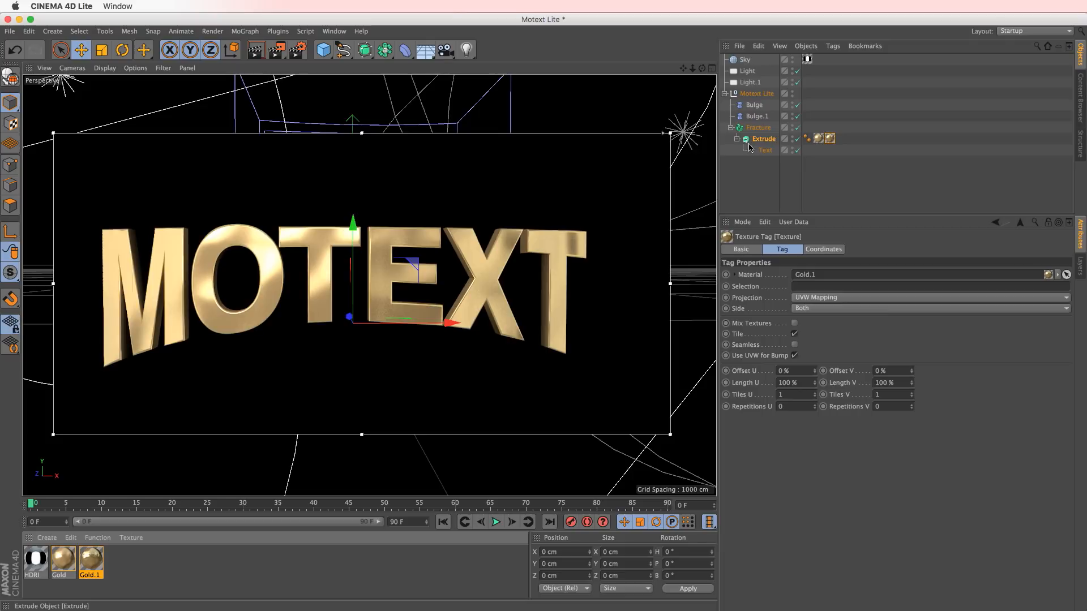
left_click(760, 142)
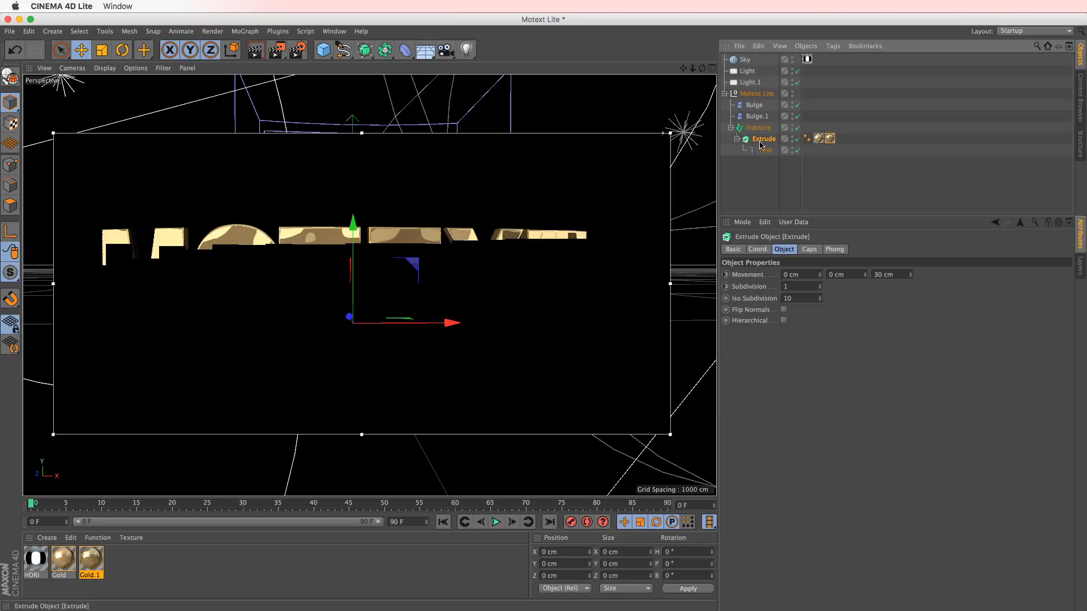
left_click(818, 138)
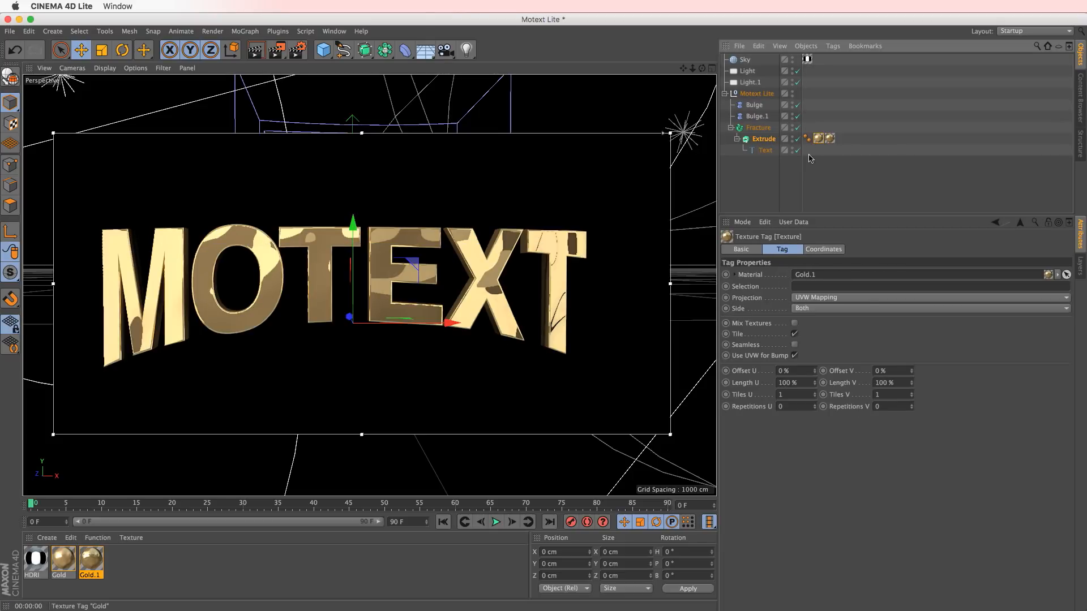
left_click(830, 139)
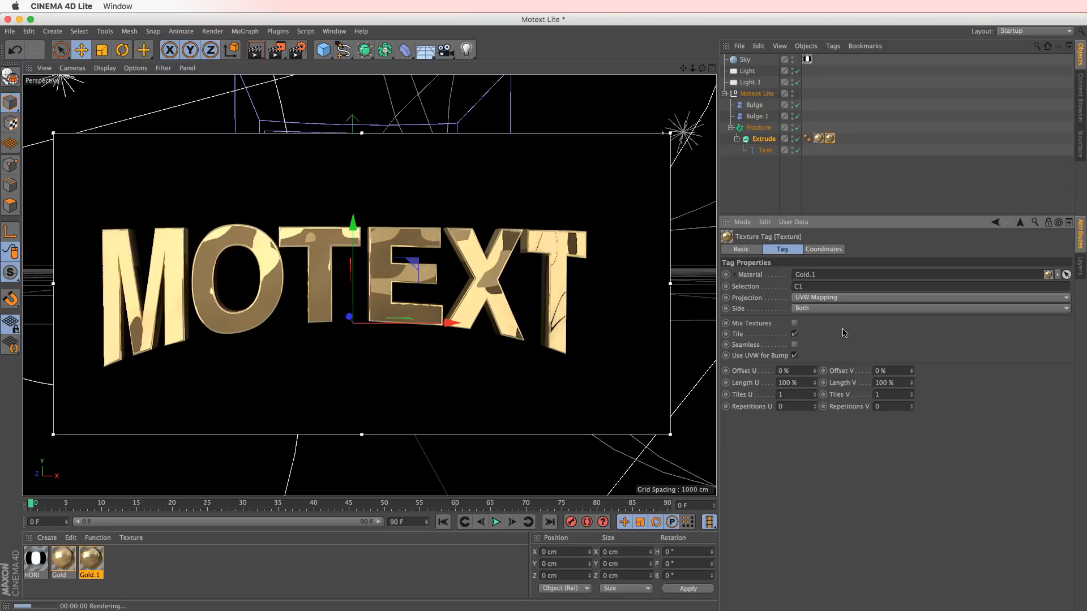
- Set the selection of the Extrude object's Gold texture tag to X
left_click(818, 138)
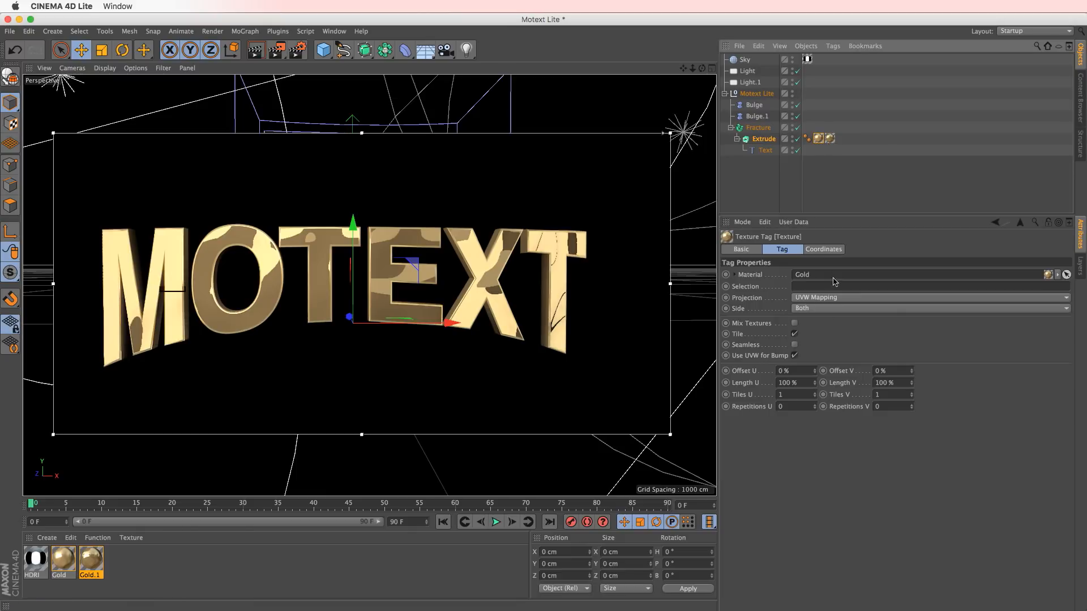
left_click(822, 287)
type("X")
key("Return")
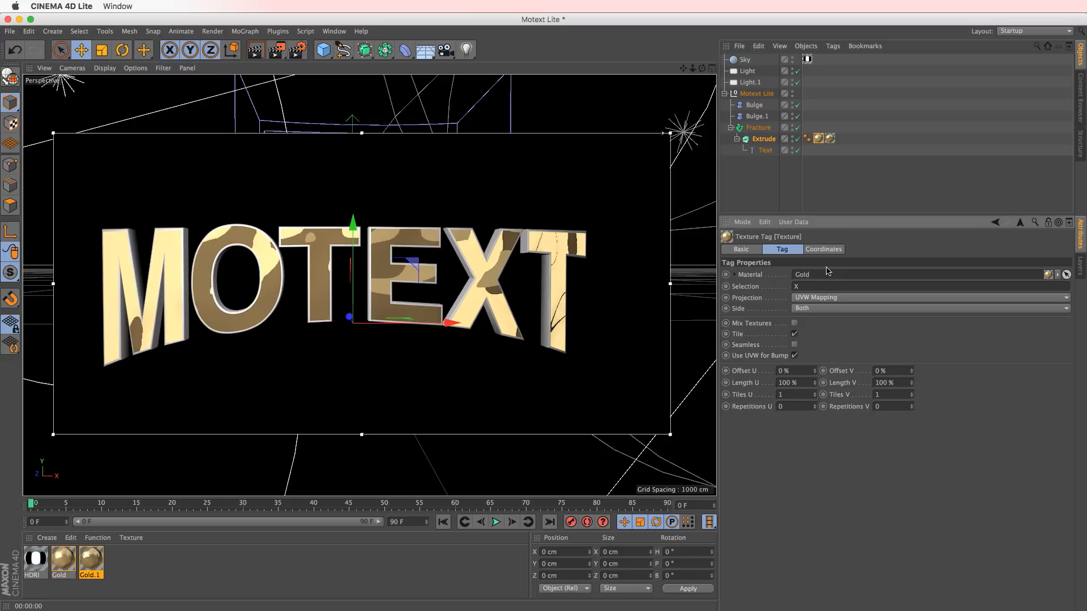
- Try the C2 selection on the Gold.1 texture tag, inspect the text from behind, and restrict the tag to R1
left_click(830, 138)
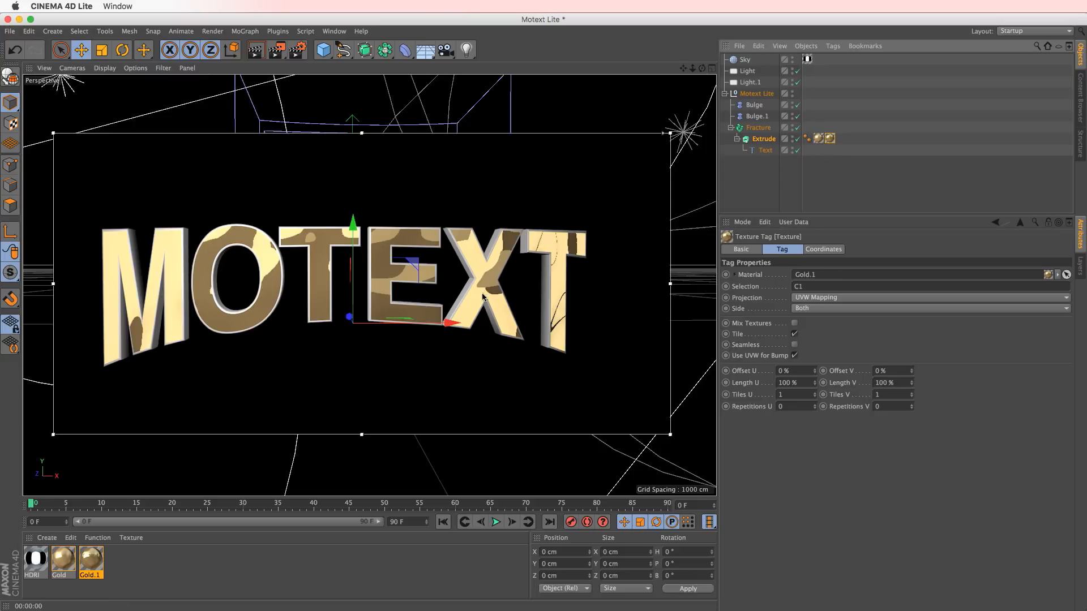
left_click_drag(808, 287, 789, 300)
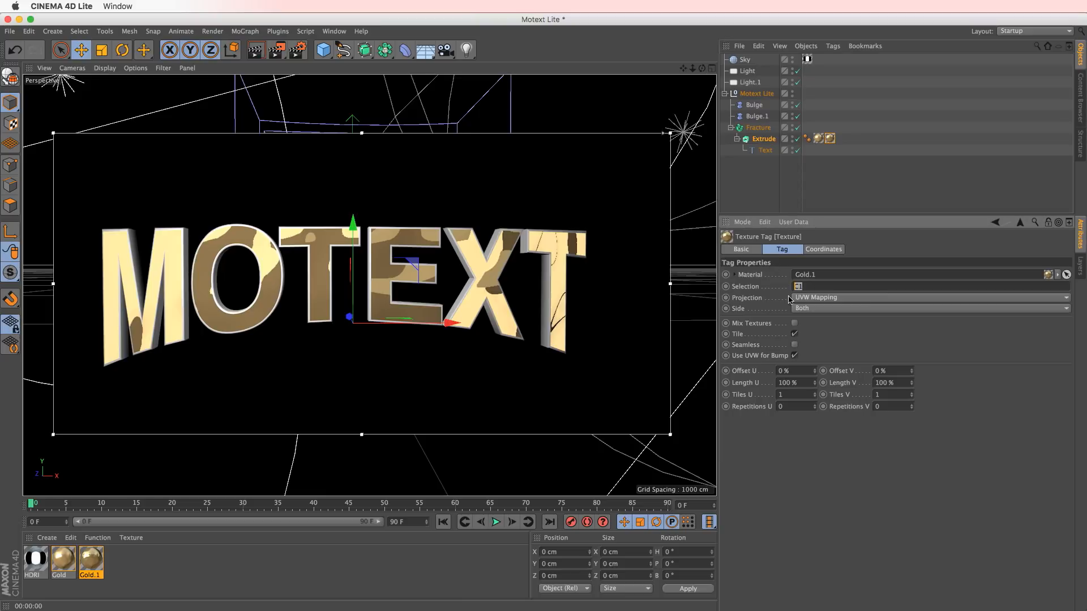
mouse_move(362, 269)
left_mouse_down("alt")
mouse_move(162, 257)
mouse_move(491, 276)
mouse_move(383, 271)
left_mouse_up("alt")
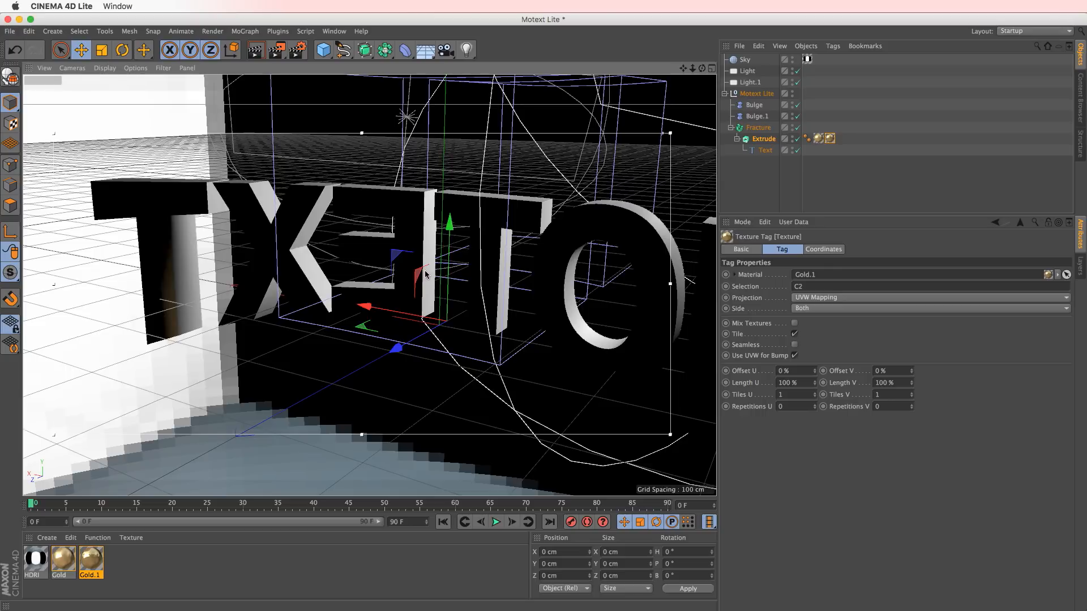
left_click_drag(343, 241, 520, 269, "alt")
middle_click_drag(520, 270, 579, 271, "alt")
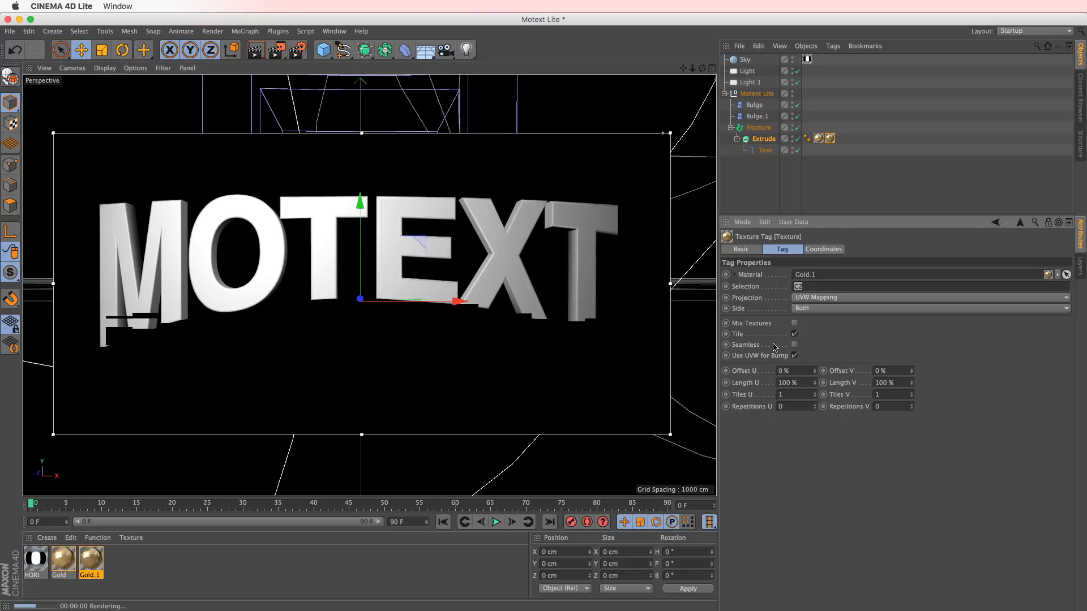
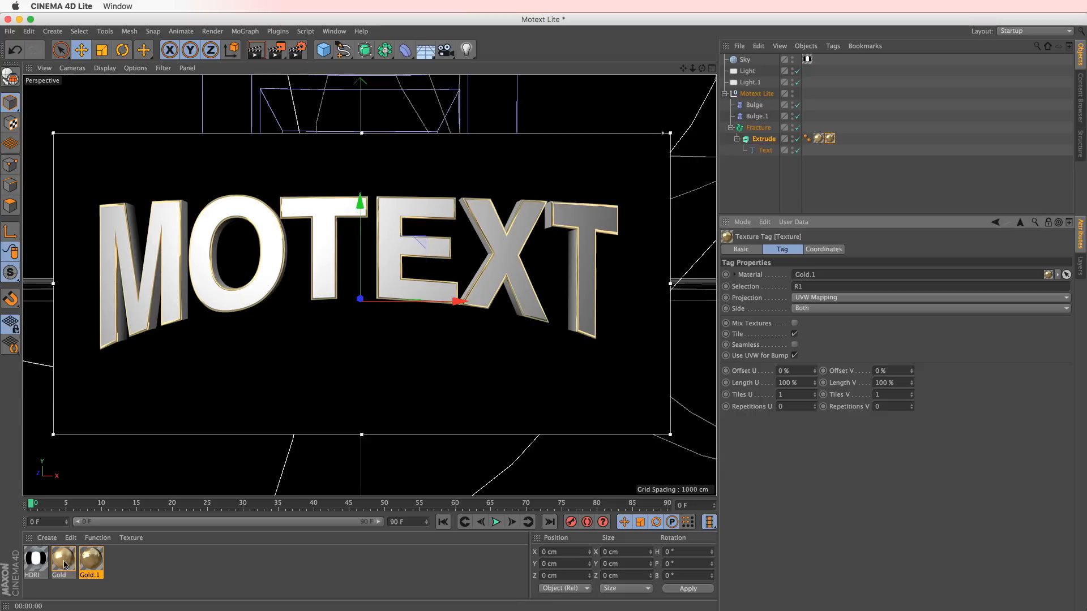
- Create a new material and name it White
left_click_drag(61, 564, 121, 584, "ctrl")
key("Delete")
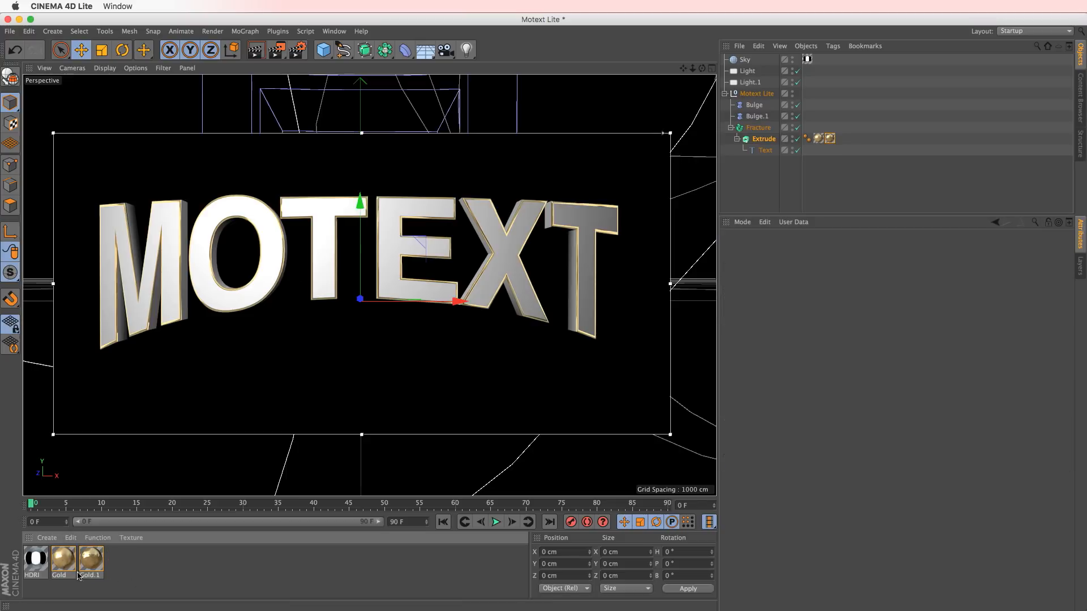
left_click(68, 541)
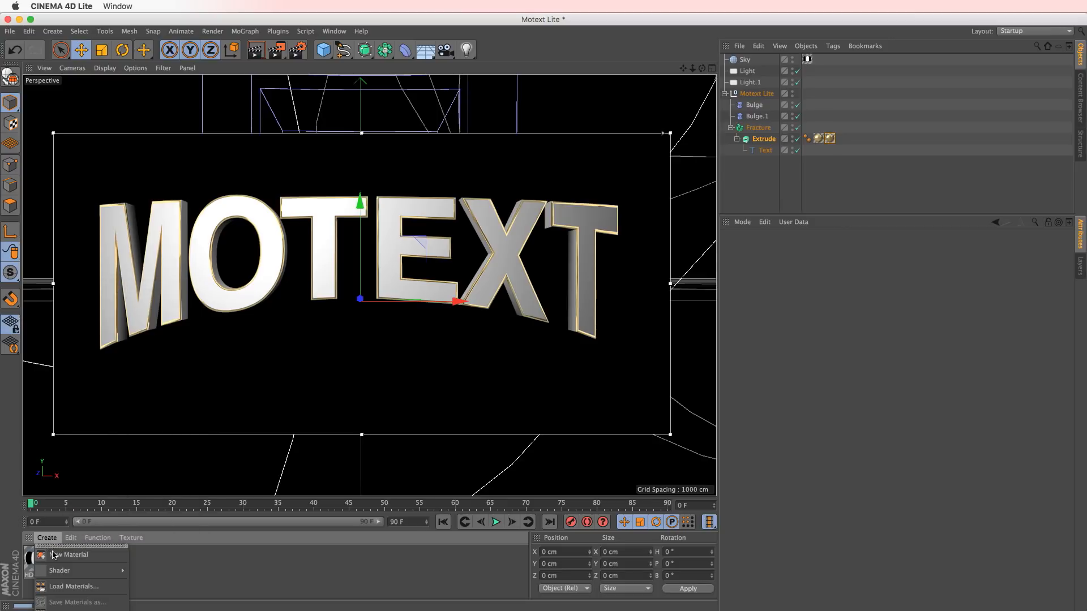
left_click(49, 556)
double_click(46, 569)
left_click(189, 197)
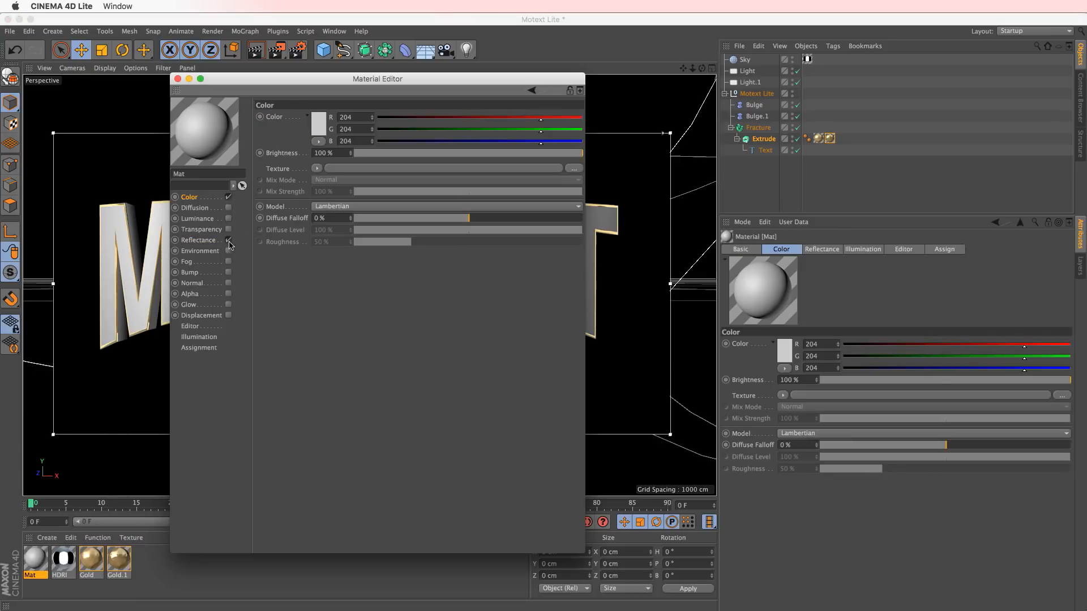
type("White")
key("Return")
- Replace the White material's default specular layer with a Beckmann reflectance layer
left_click(198, 240)
left_click(294, 142)
left_click(306, 130)
left_click(271, 129)
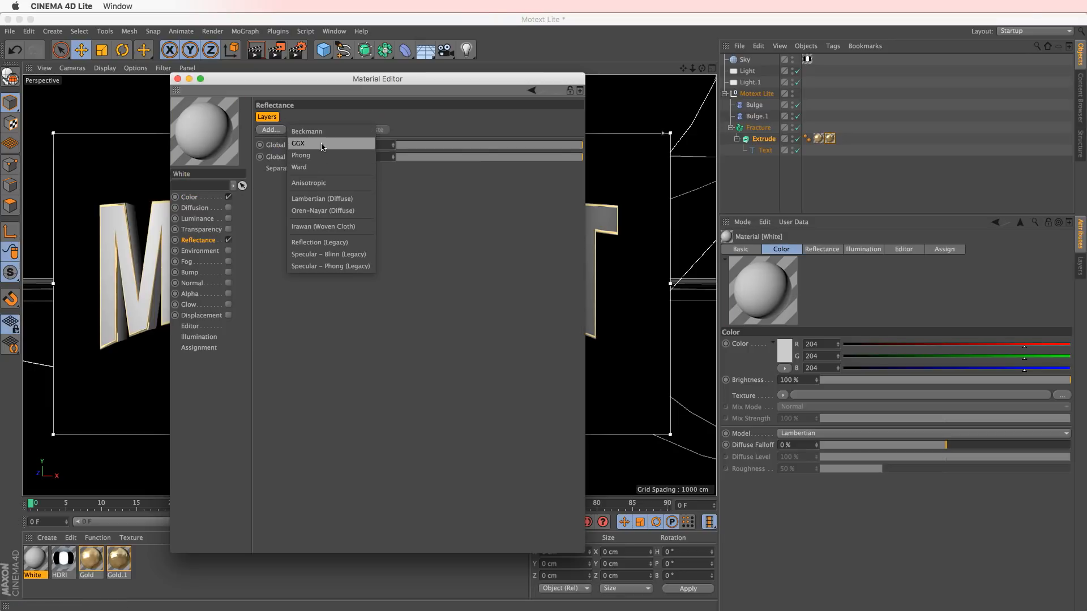
left_click(306, 142)
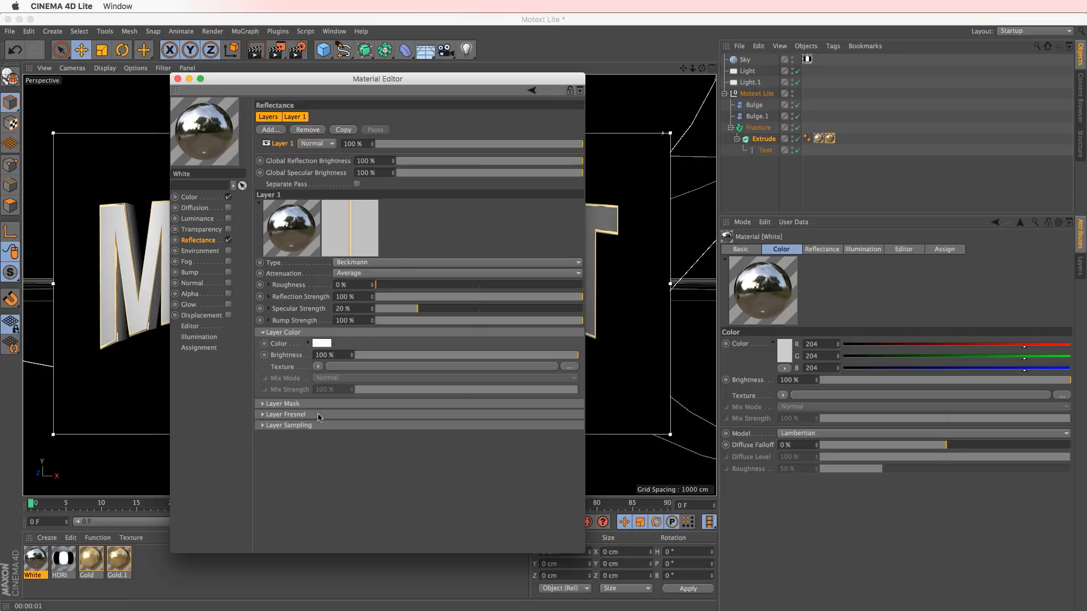
- Set the Beckmann layer's Fresnel to Dielectric with the PET preset
left_click(286, 415)
left_click(334, 426)
left_click(362, 449)
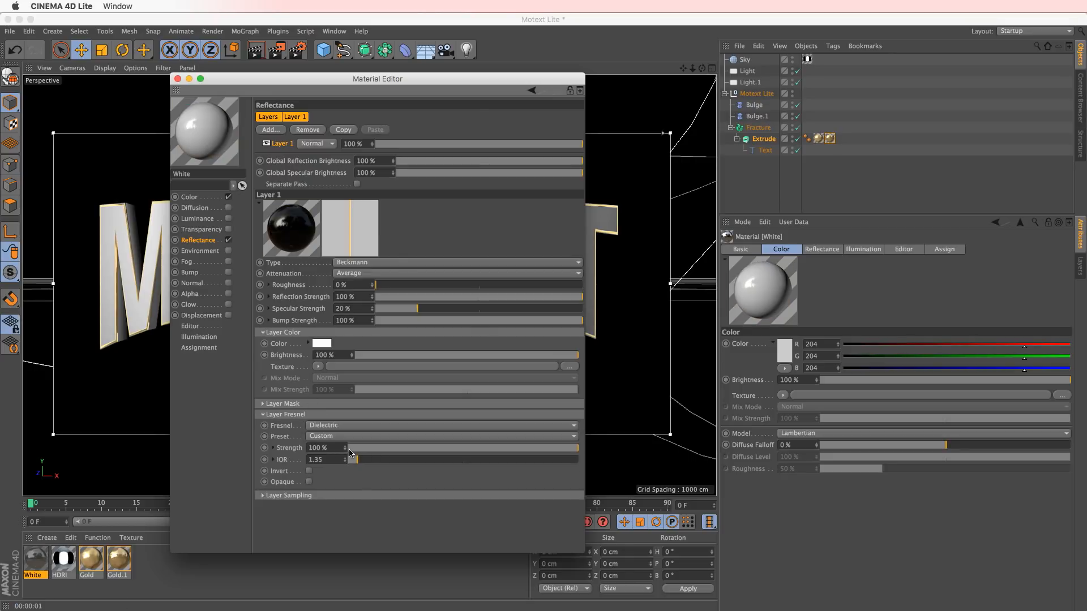
left_click(332, 437)
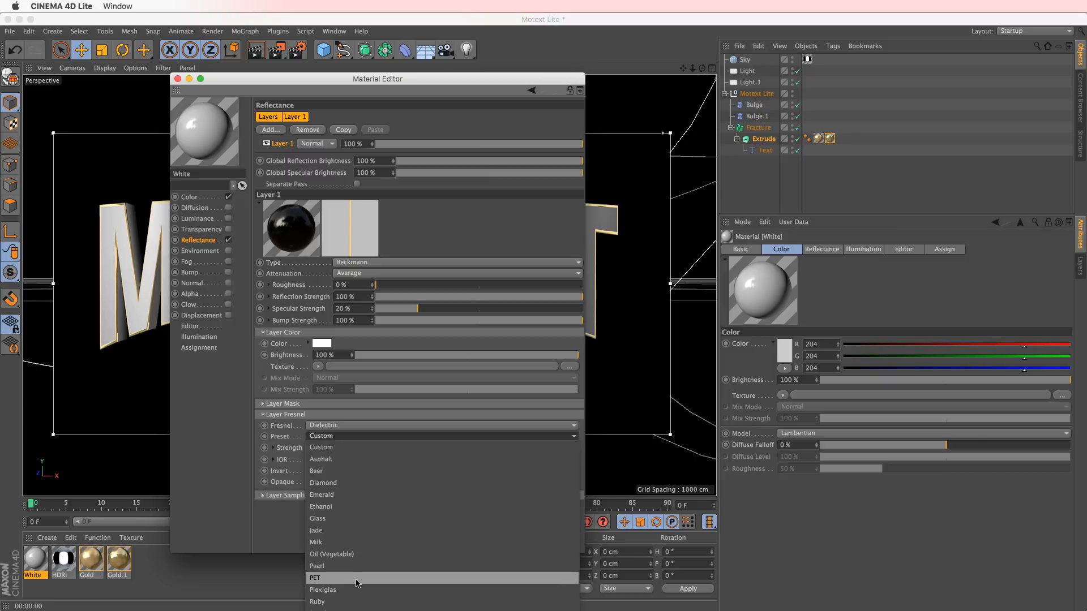
left_click(329, 578)
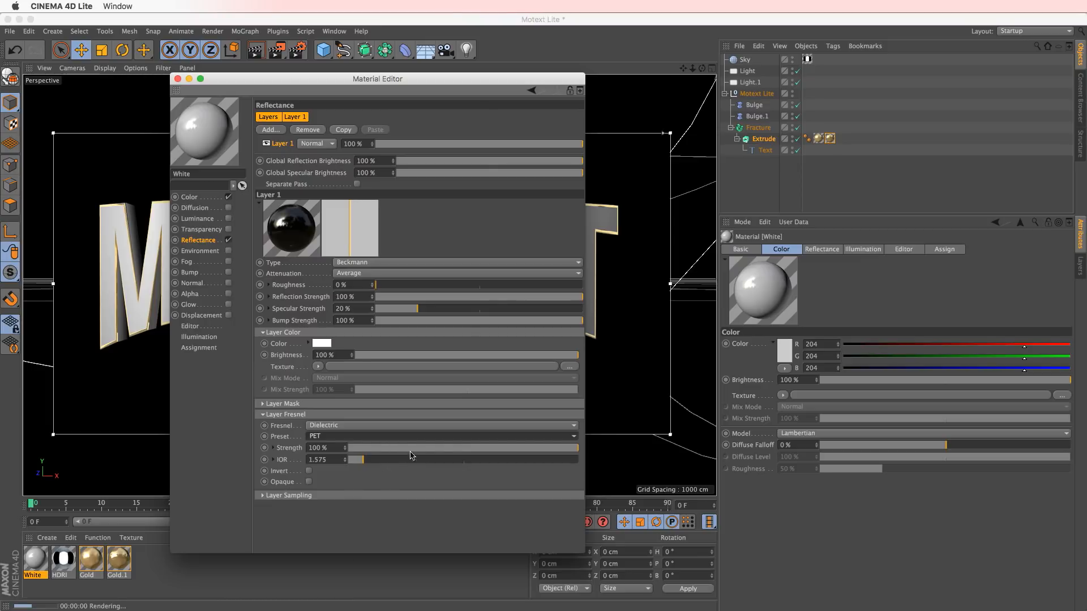
- Replace Gold with the White material on the Extrude object's first texture tag, leaving its selection empty
left_click(178, 79)
left_click_drag(37, 559, 818, 141)
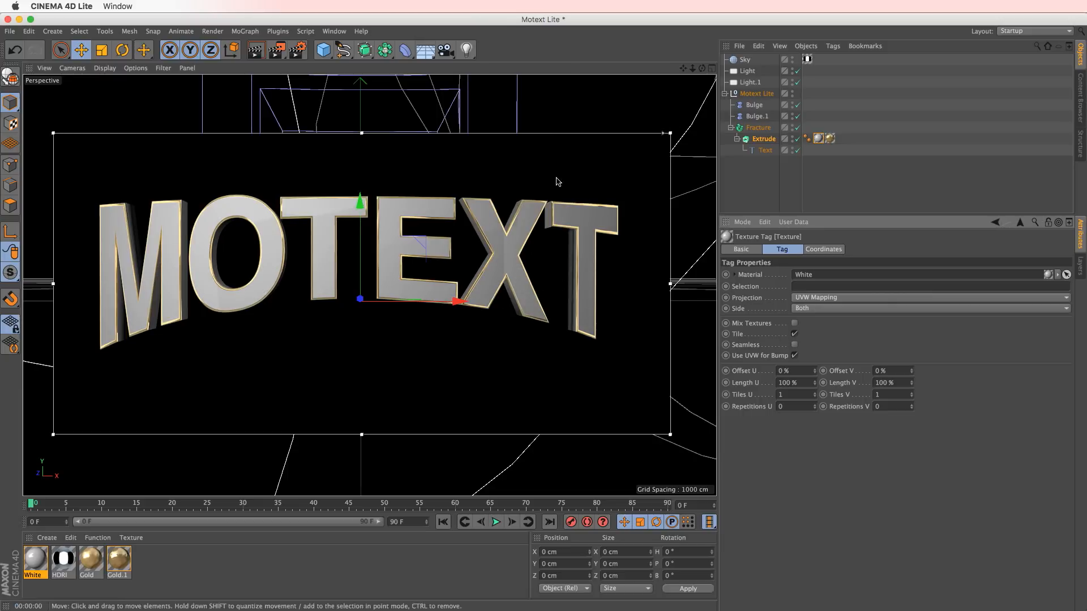
- Brighten the White material's color to RGB 222, 222, 222 and preview the text with the new color
double_click(35, 558)
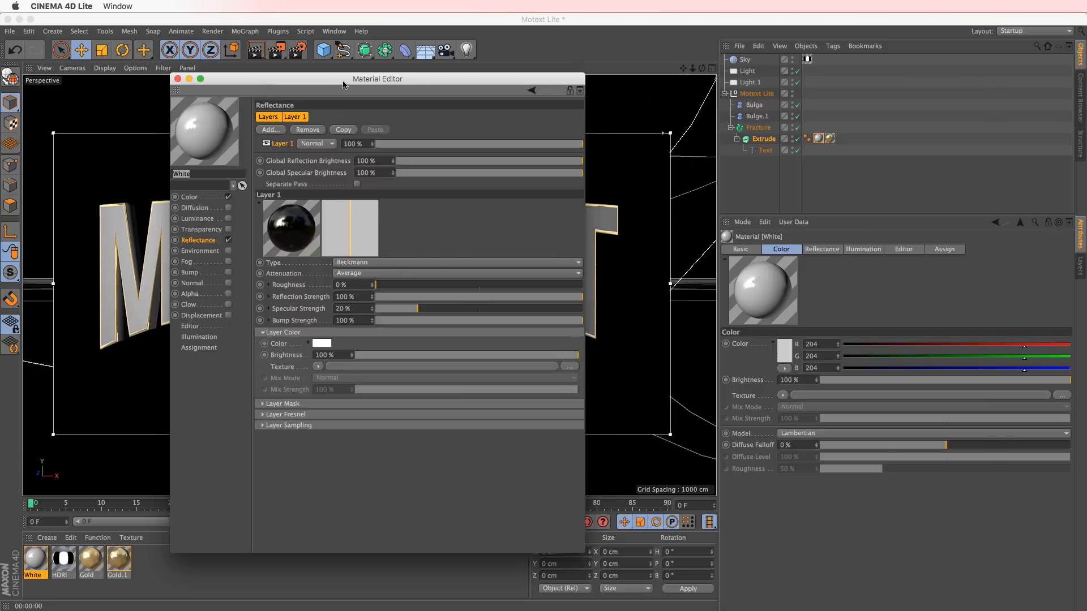
left_click_drag(343, 85, 731, 96)
left_click(576, 209)
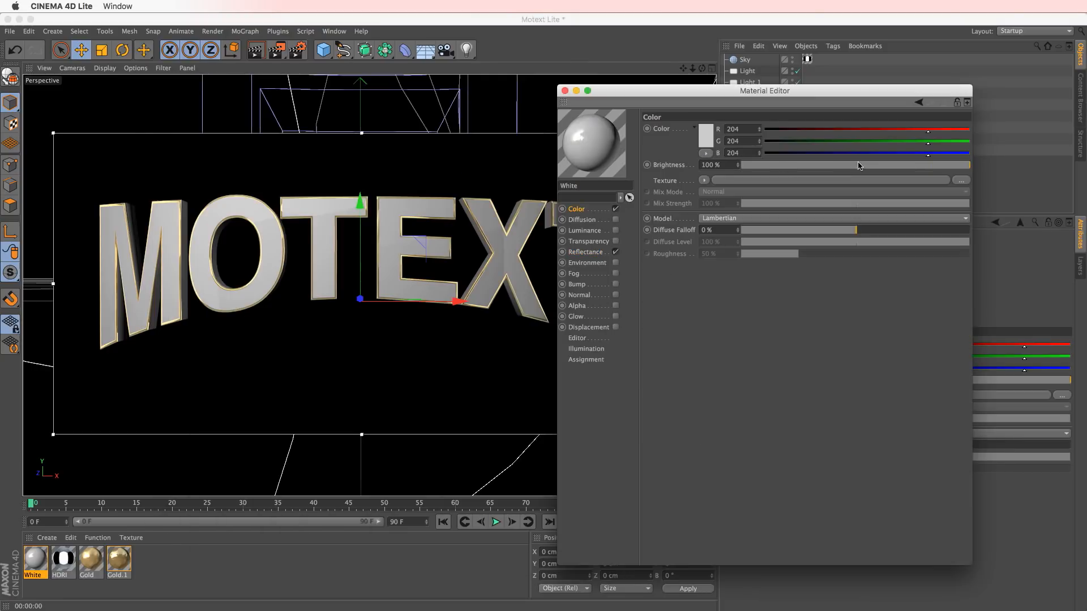
left_click(707, 146)
left_click_drag(642, 123, 631, 118)
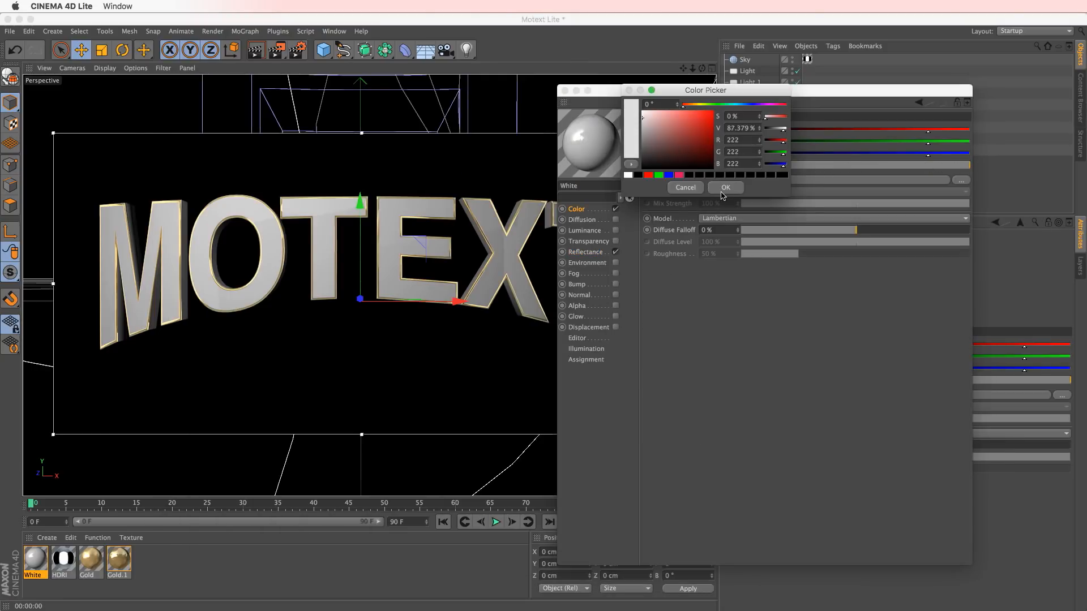
left_click(725, 187)
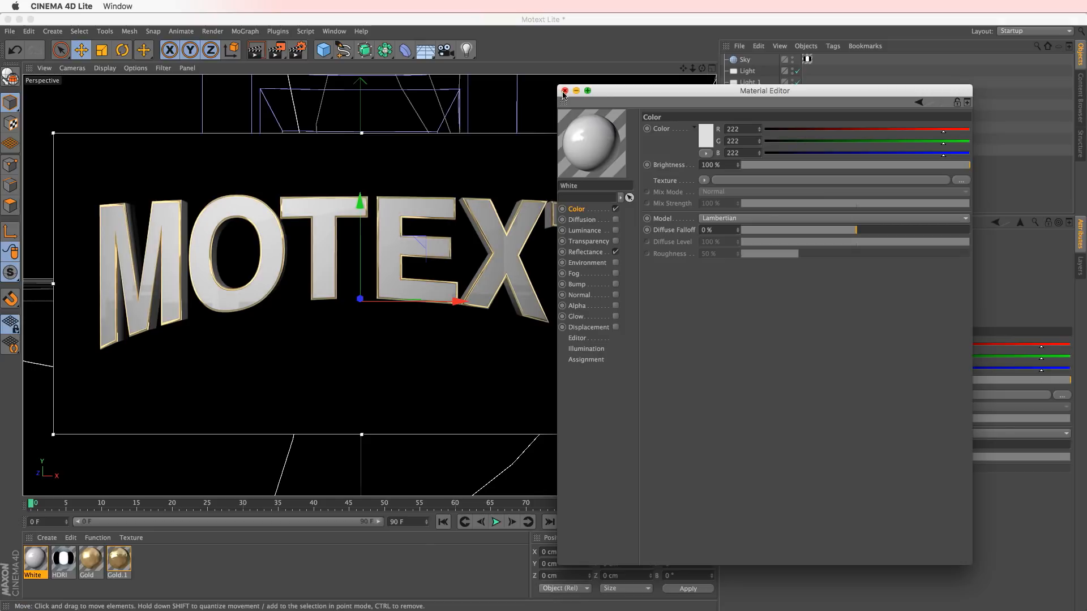
left_click(565, 90)
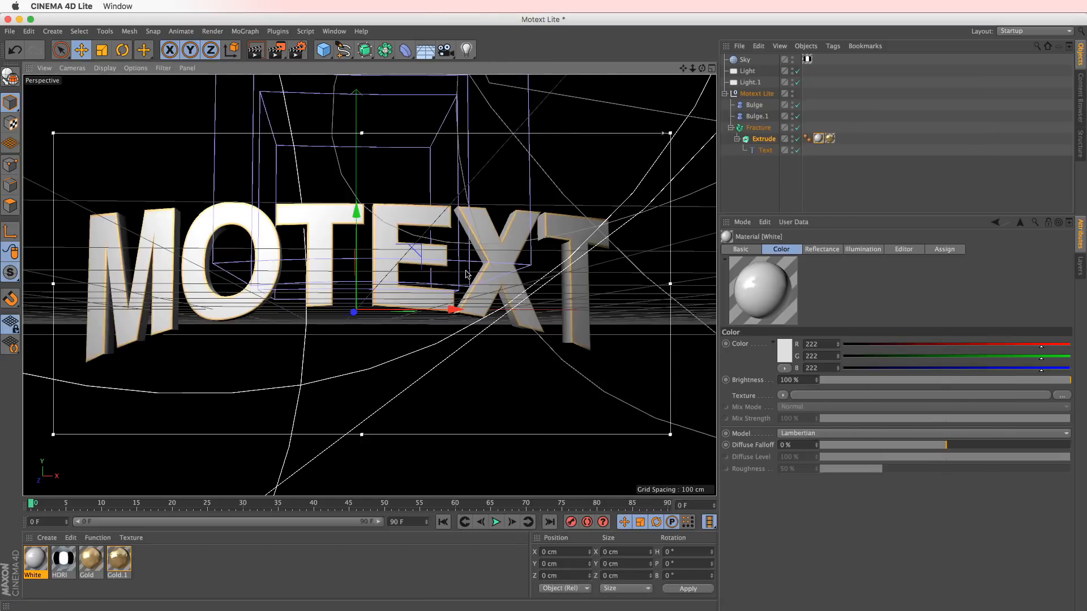
key("super+r")
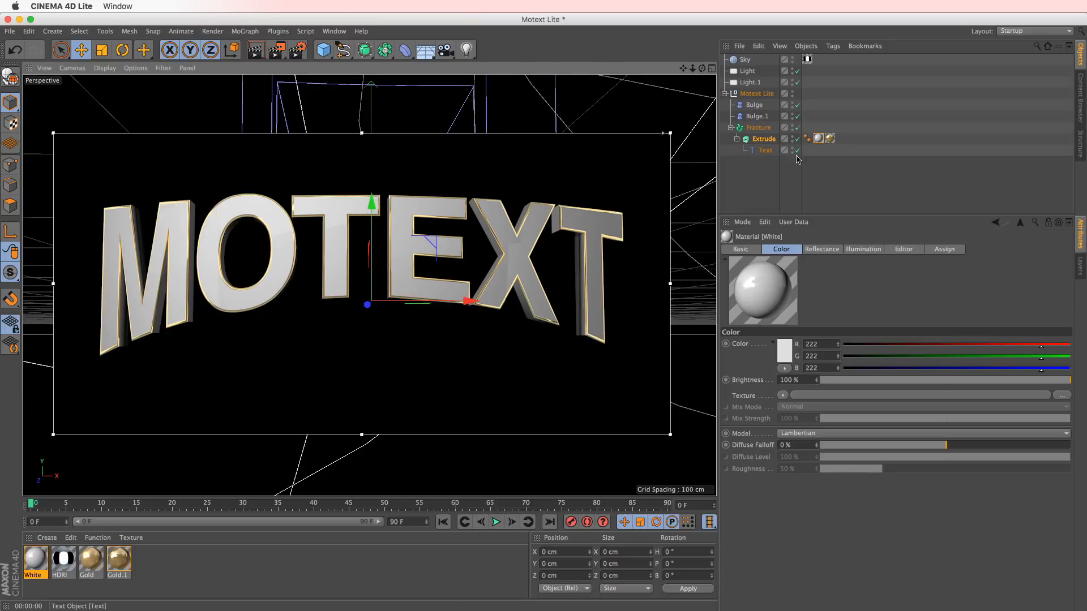
- Replace White with Gold on the Extrude object's first texture tag and lighten the Gold.1 material's color to RGB 255, 239, 214
left_click_drag(96, 560, 818, 139)
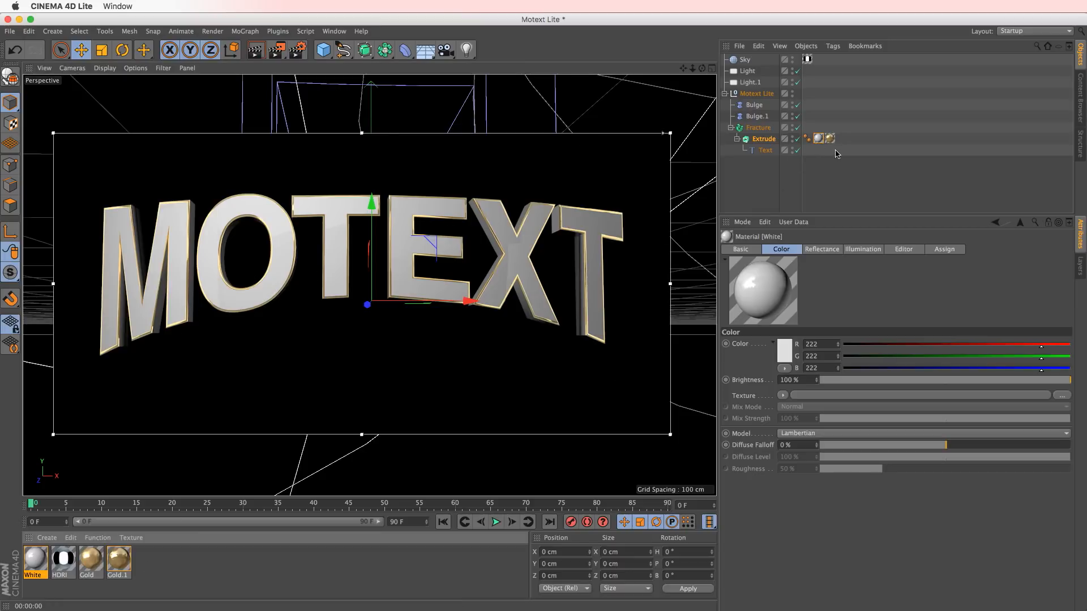
double_click(118, 559)
left_click_drag(364, 83, 741, 134)
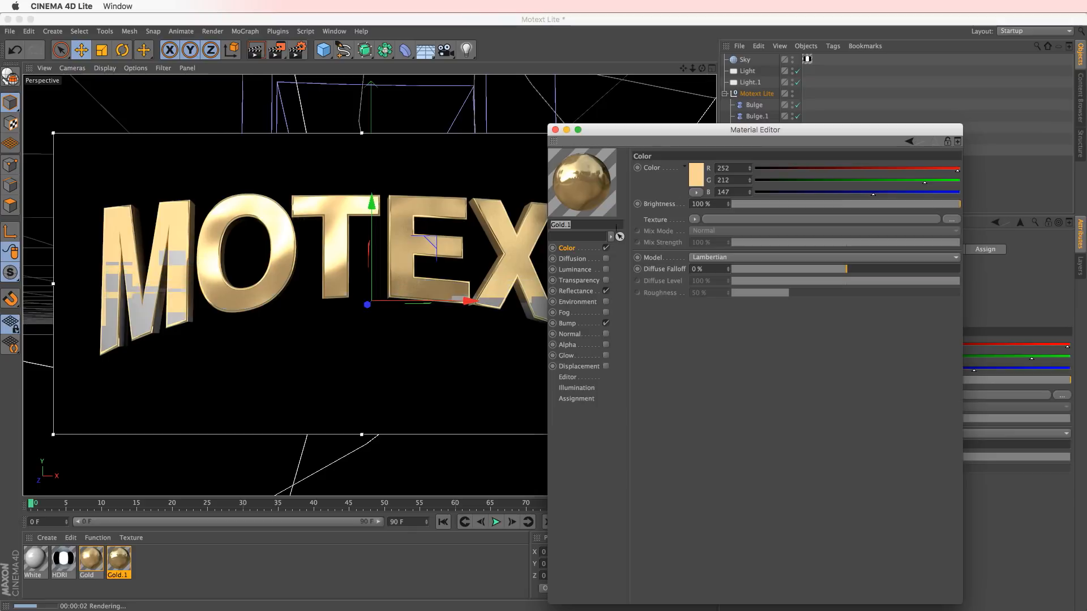
left_click(696, 174)
mouse_move(643, 147)
left_mouse_down()
mouse_move(656, 156)
mouse_move(644, 144)
left_mouse_up()
left_click(708, 224)
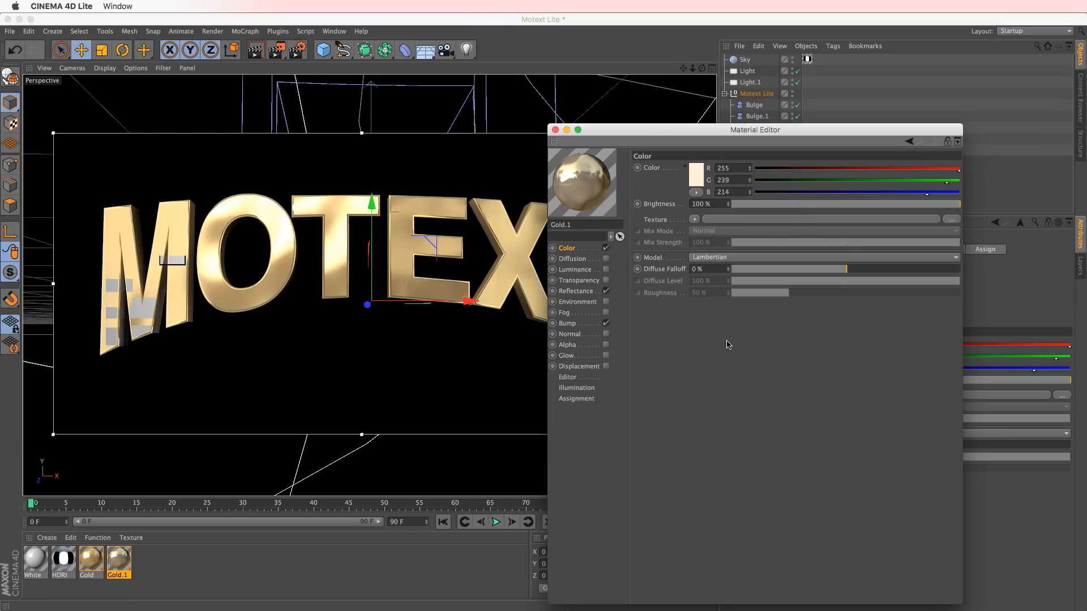
- Set the Gold.1 reflectance layer's Fresnel preset to Iron and its reflection strength to 223%
left_click(564, 288)
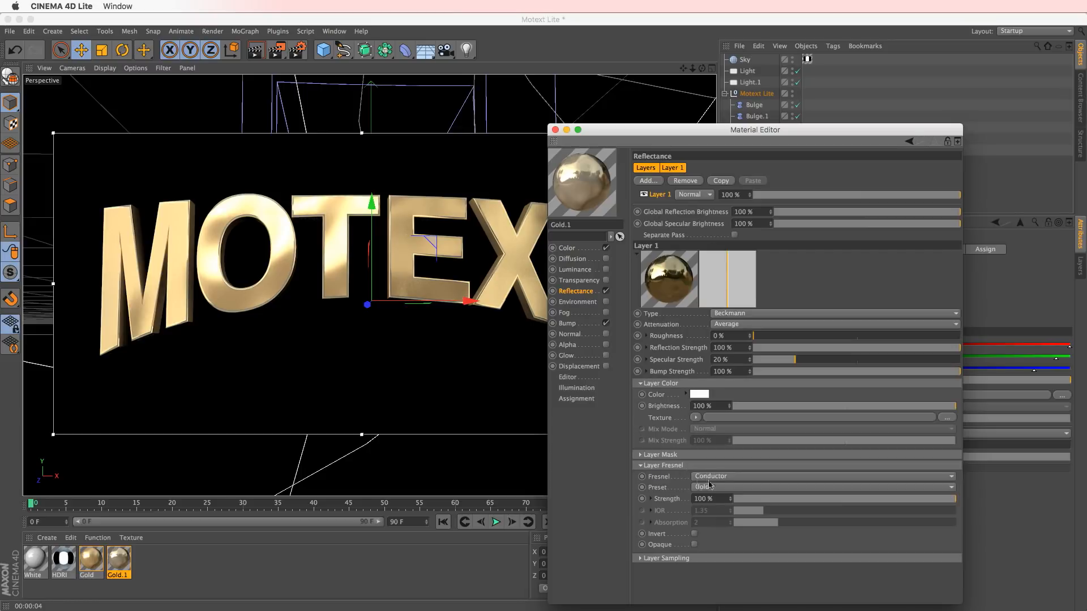
left_click(728, 487)
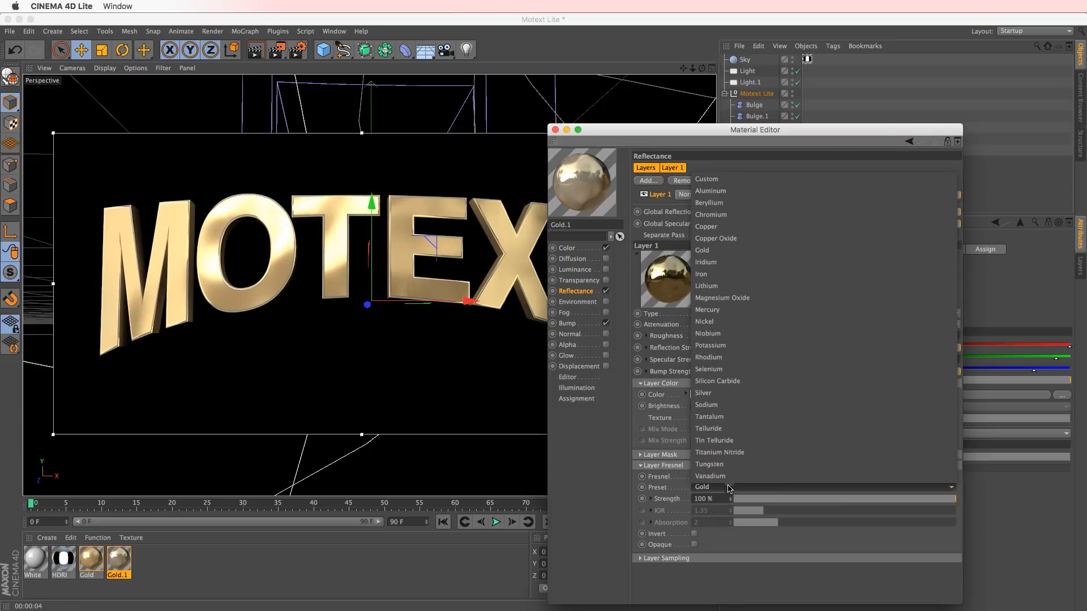
left_click(744, 278)
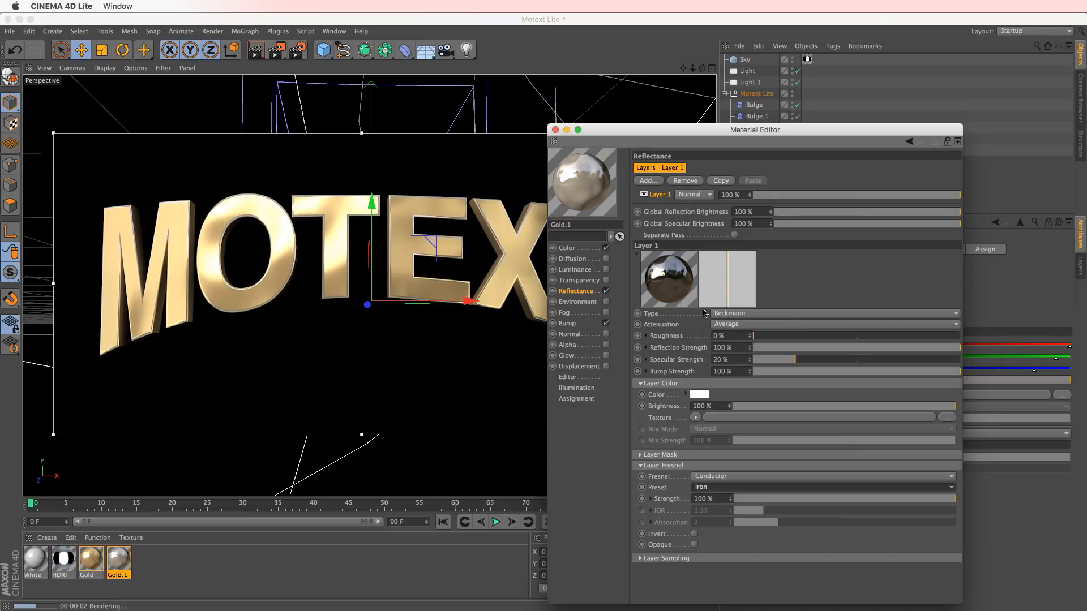
left_click_drag(749, 348, 749, 349)
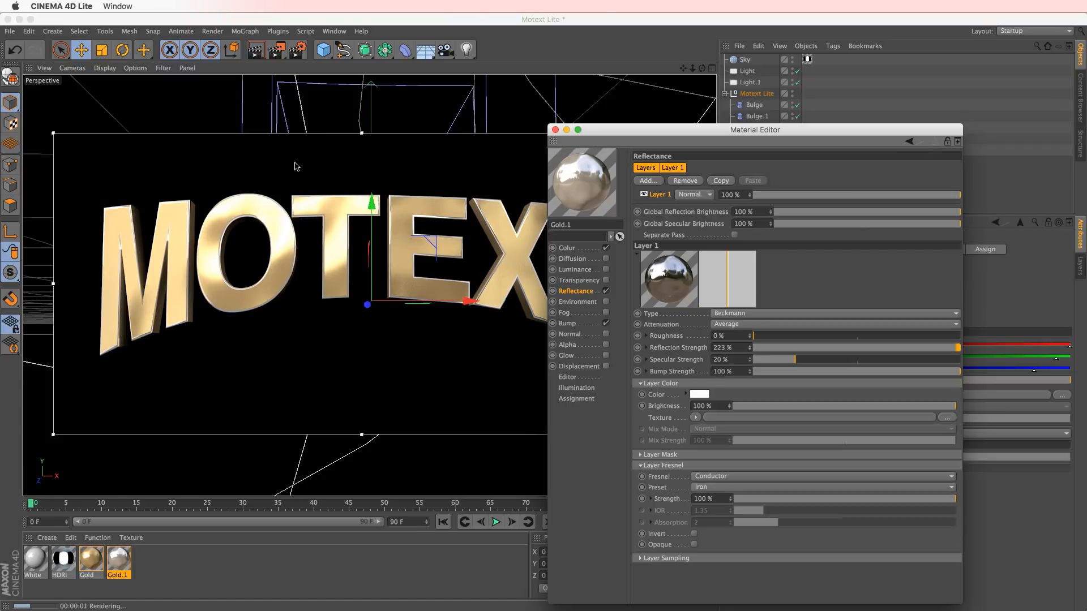
- Put White back on the Extrude object's first texture tag and assign Gold to its bevel texture tag
left_click_drag(245, 275, 238, 267)
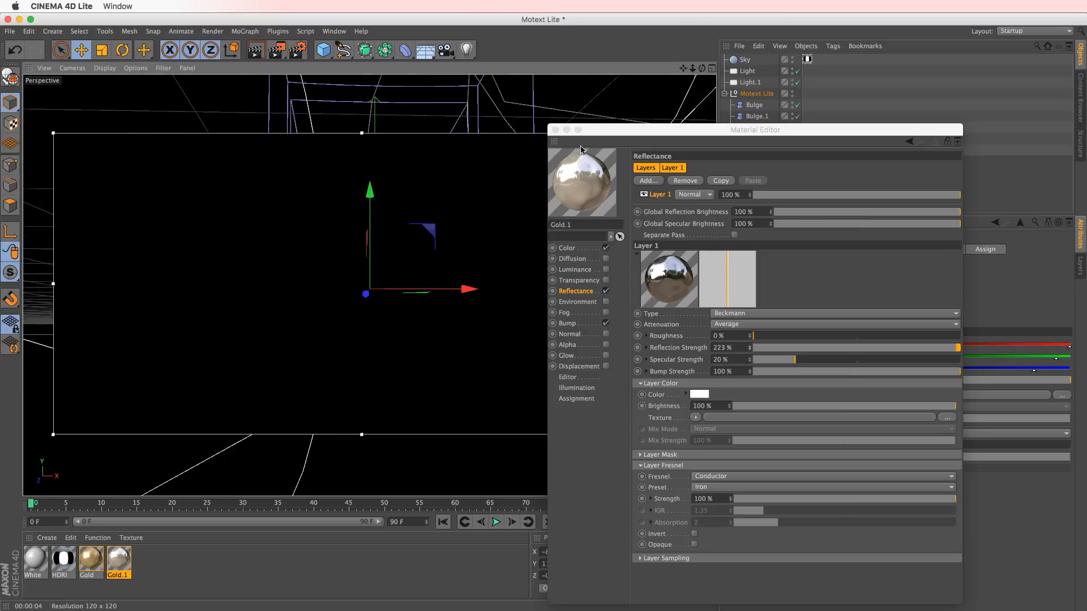
left_click_drag(736, 130, 818, 119)
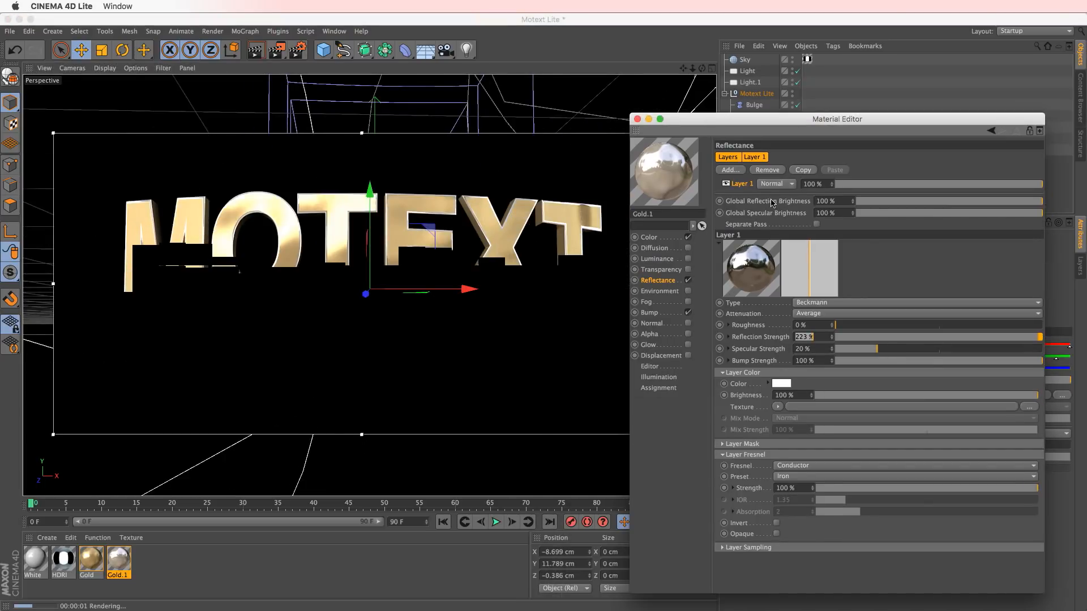
left_click(637, 118)
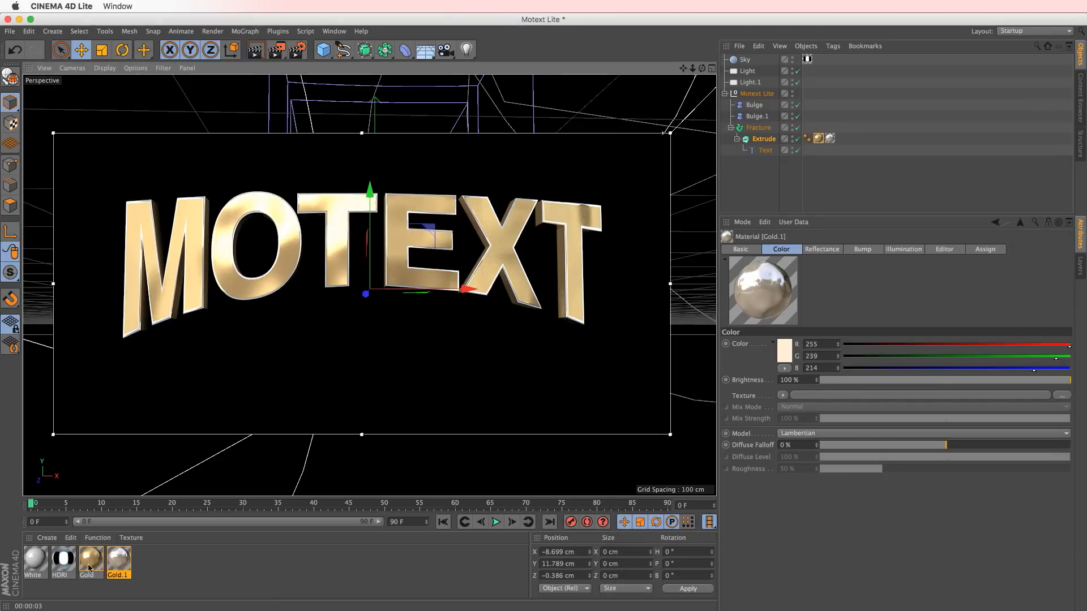
left_click_drag(89, 564, 860, 164)
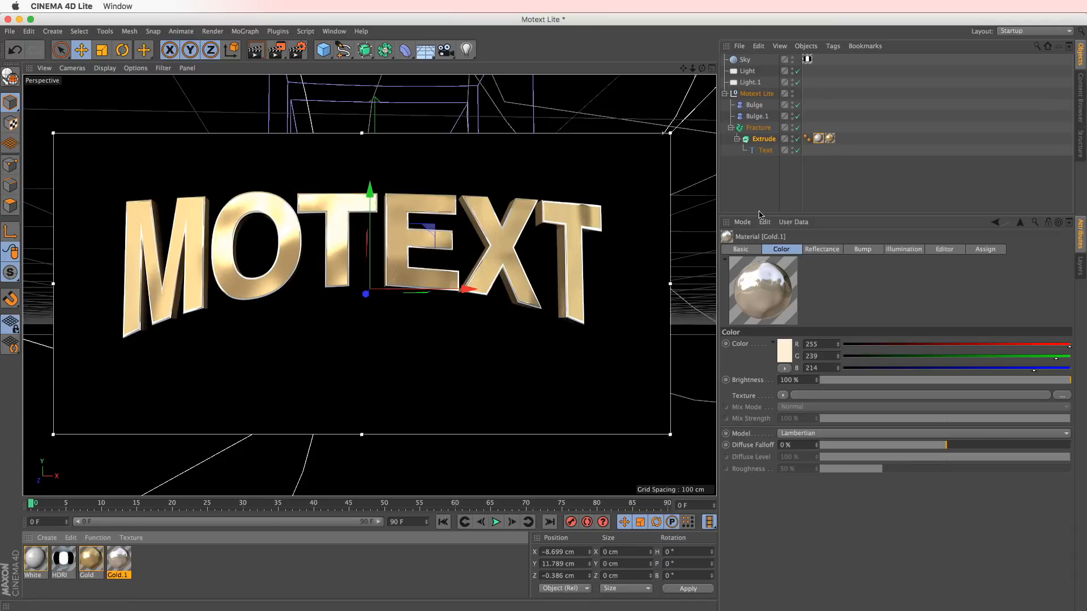
- Enable Bump on the White material with a Noise texture and set the noise's Global Scale to 900%
double_click(35, 559)
left_click_drag(569, 85, 795, 89)
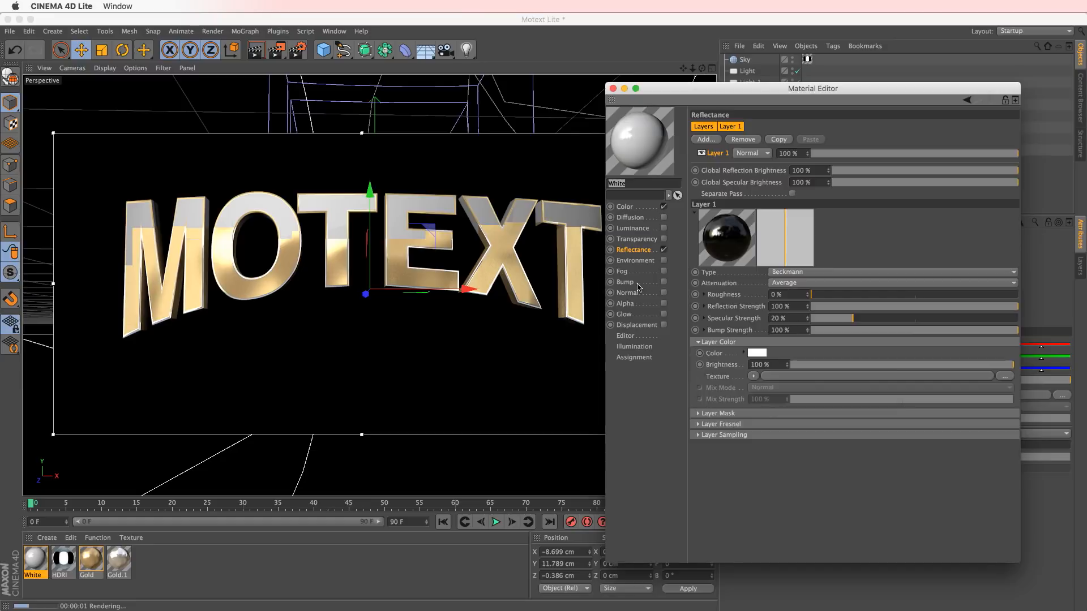
left_click(634, 284)
left_click(664, 281)
left_click(741, 153)
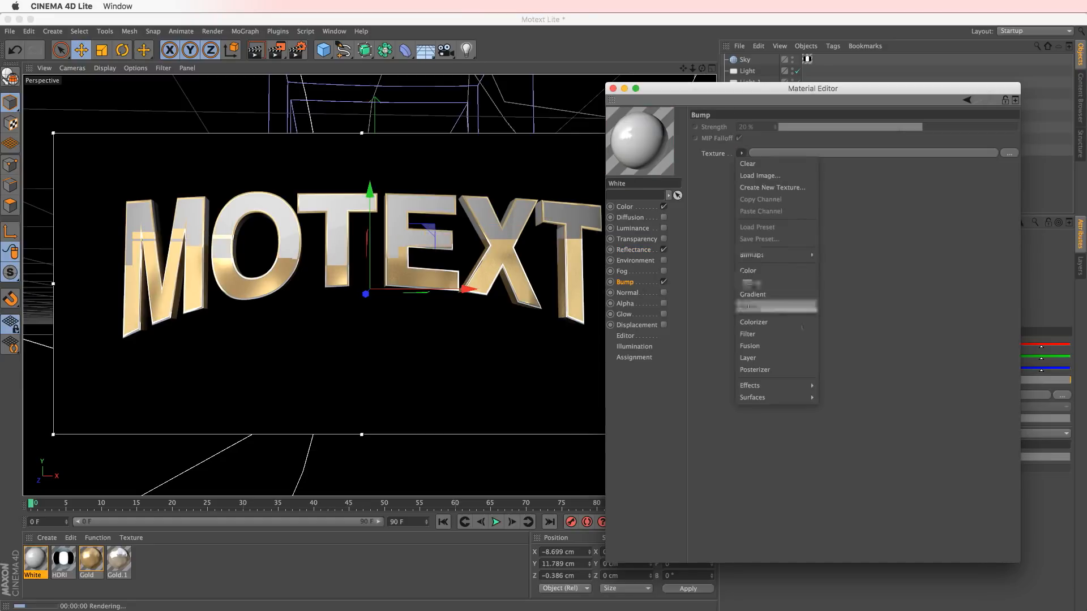
left_click(790, 306)
left_click(792, 167)
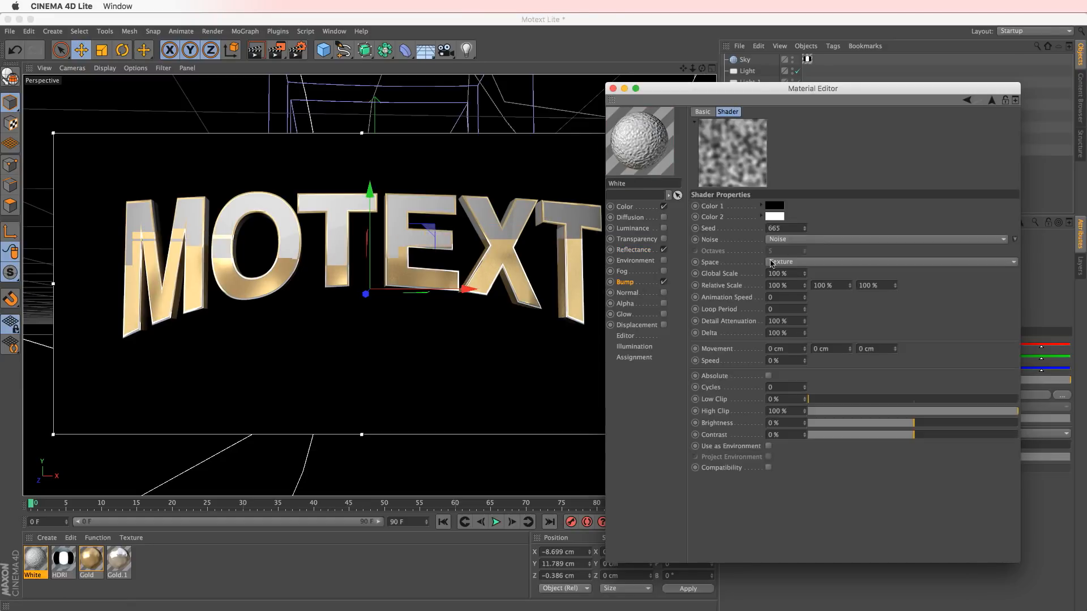
type("9")
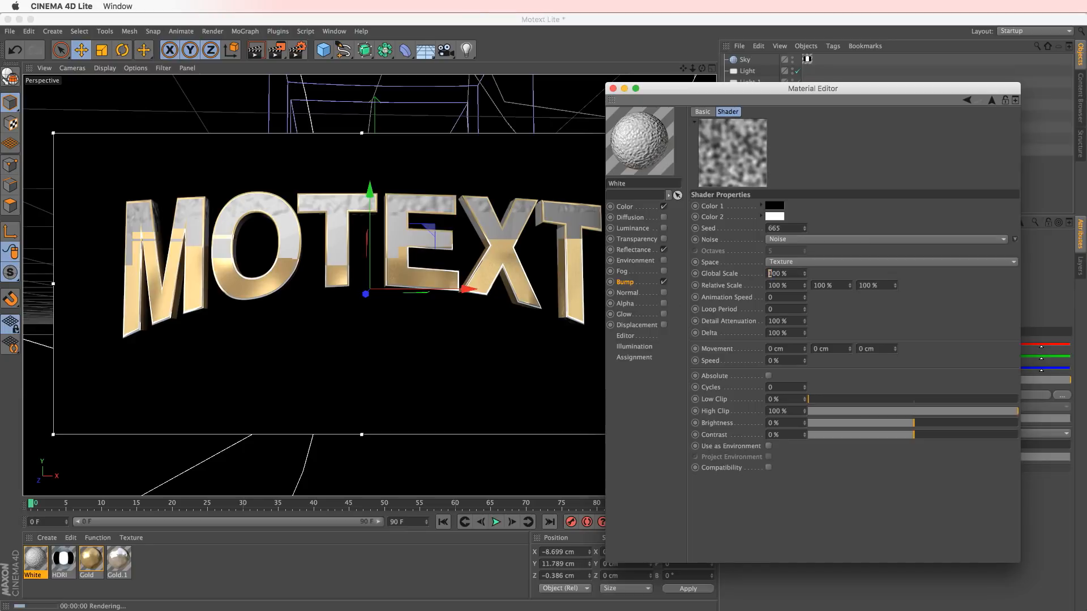
key("Return")
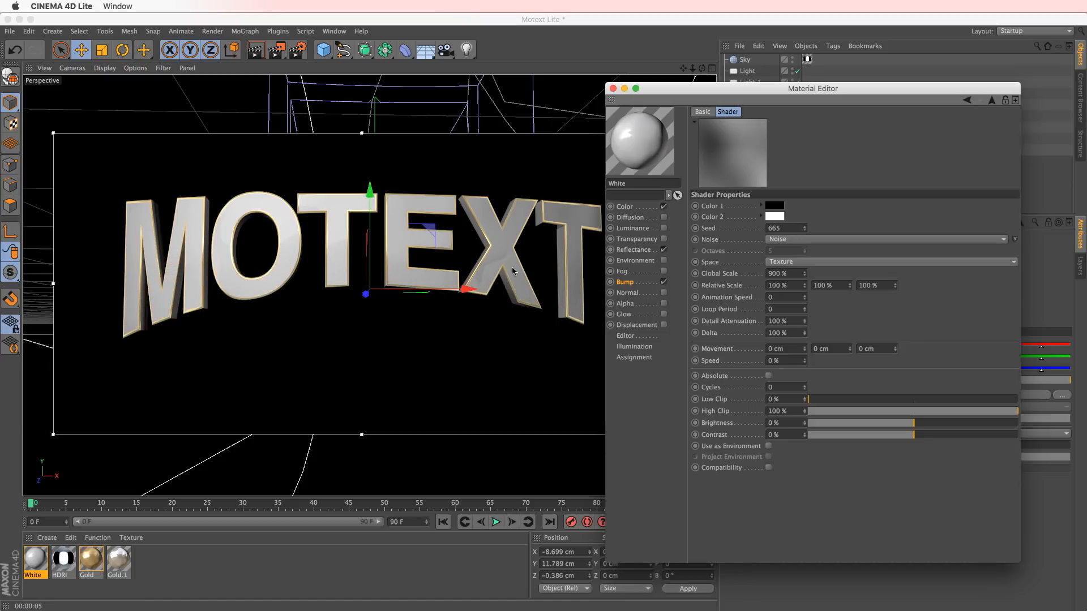
- Set the White material's bump strength to 10% and close the material's settings
left_click(645, 285)
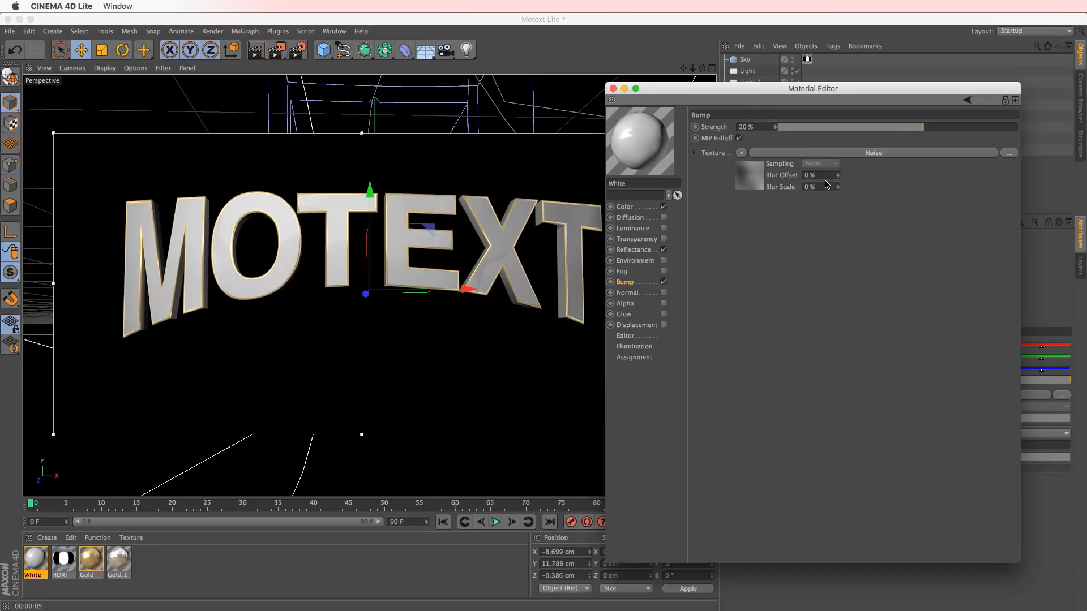
left_click(912, 129)
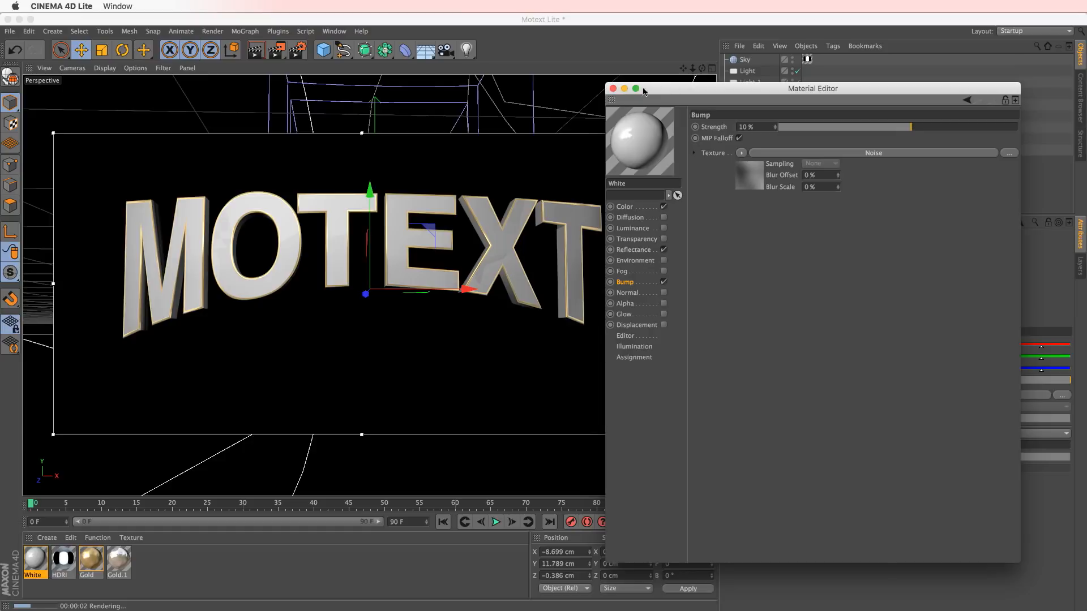
left_click(613, 89)
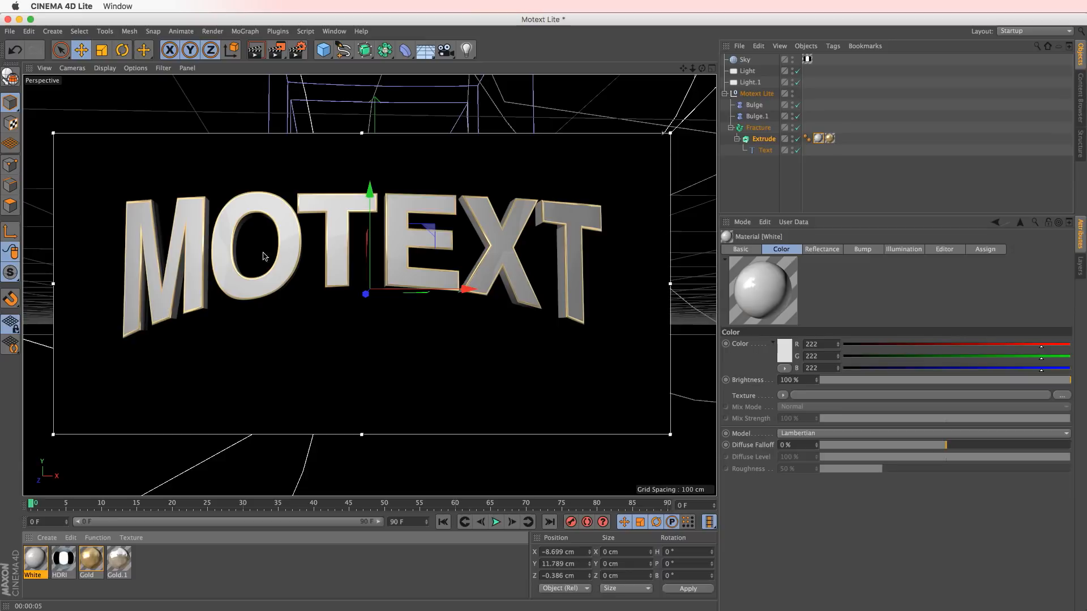
- Create an Instance of the Text spline and place it under Motext Lite, above the Bulge deformers
left_click_drag(401, 222, 345, 246, "alt")
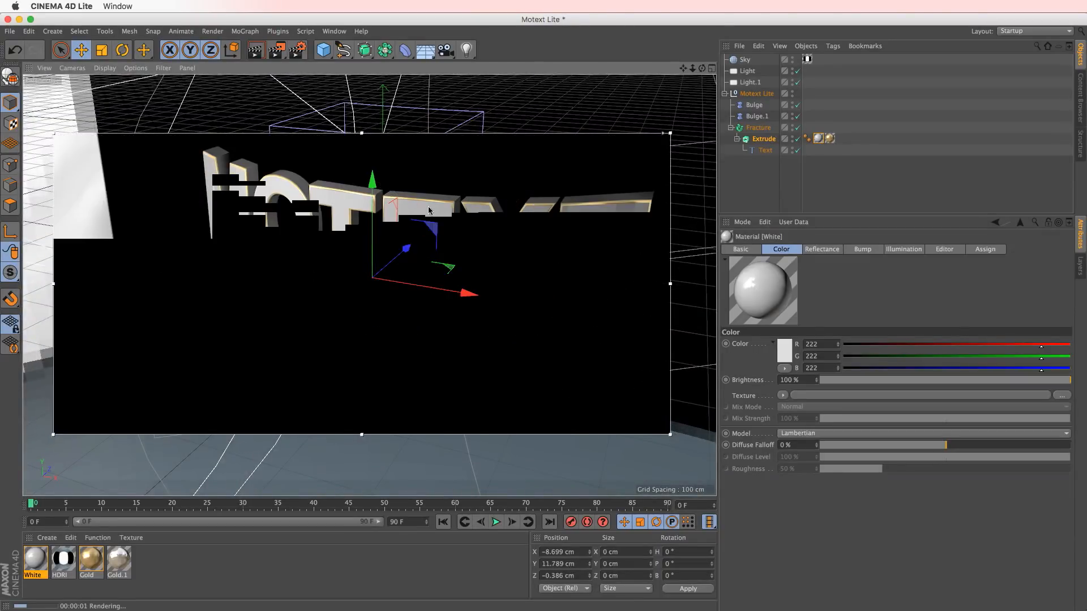
left_click_drag(419, 217, 582, 152, "alt")
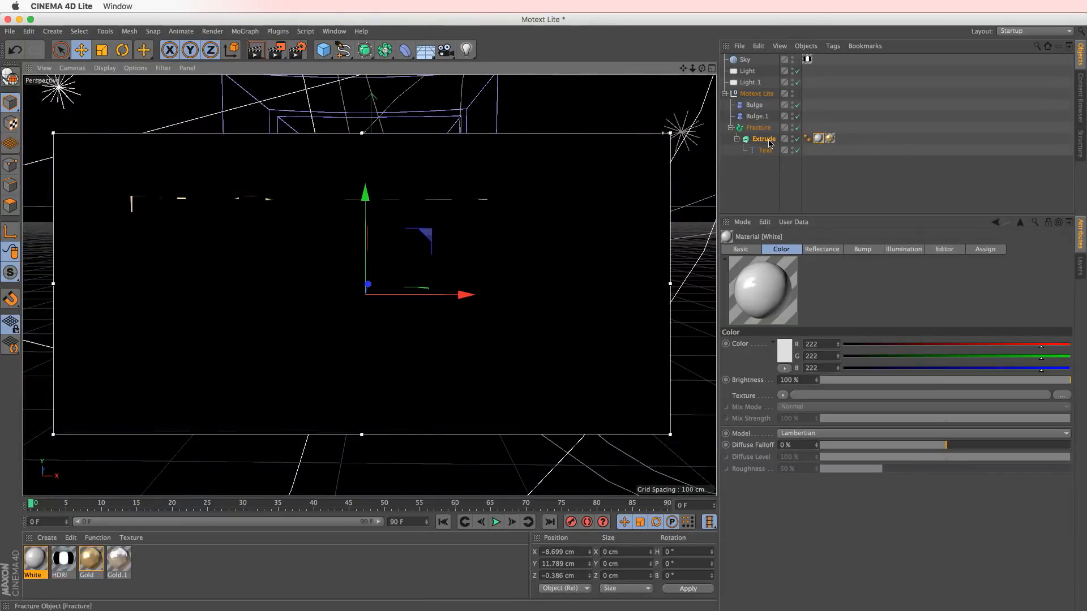
left_click(763, 150)
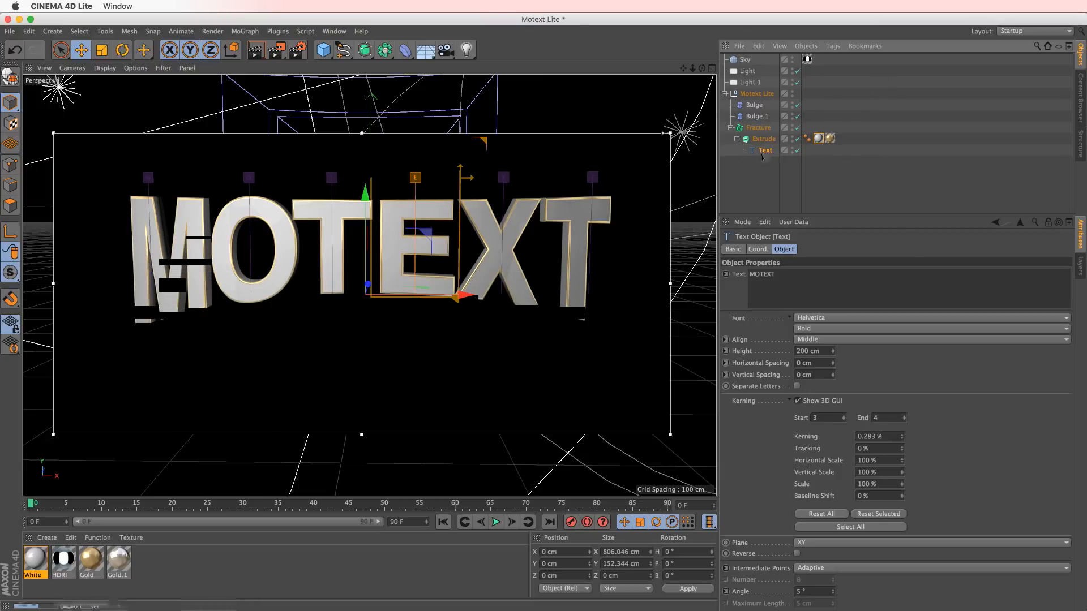
left_click_drag(549, 218, 553, 202, "alt")
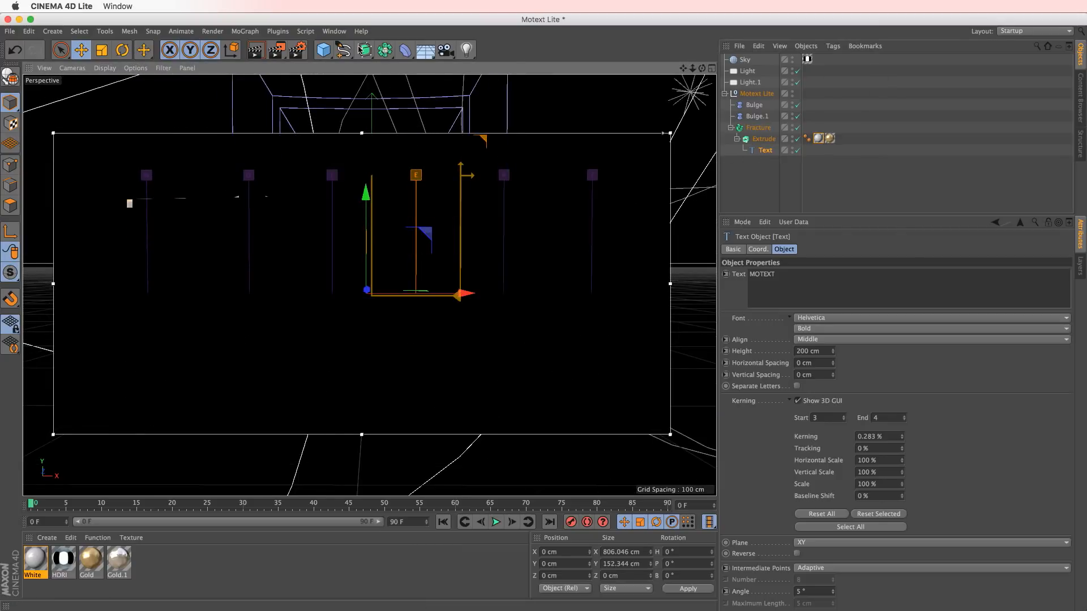
left_click(345, 51)
left_click(366, 52)
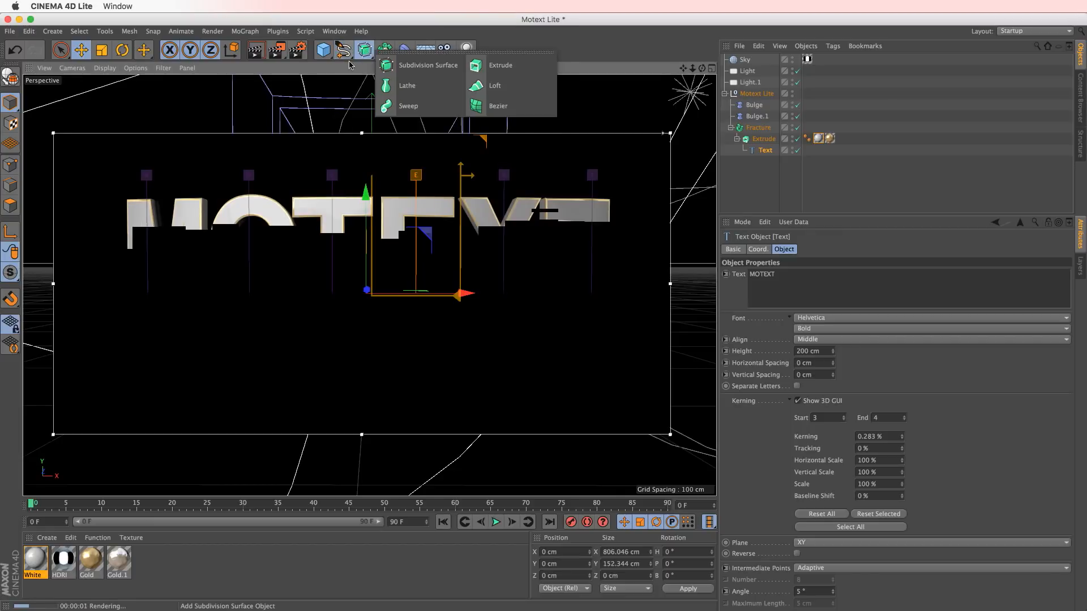
left_click(384, 50)
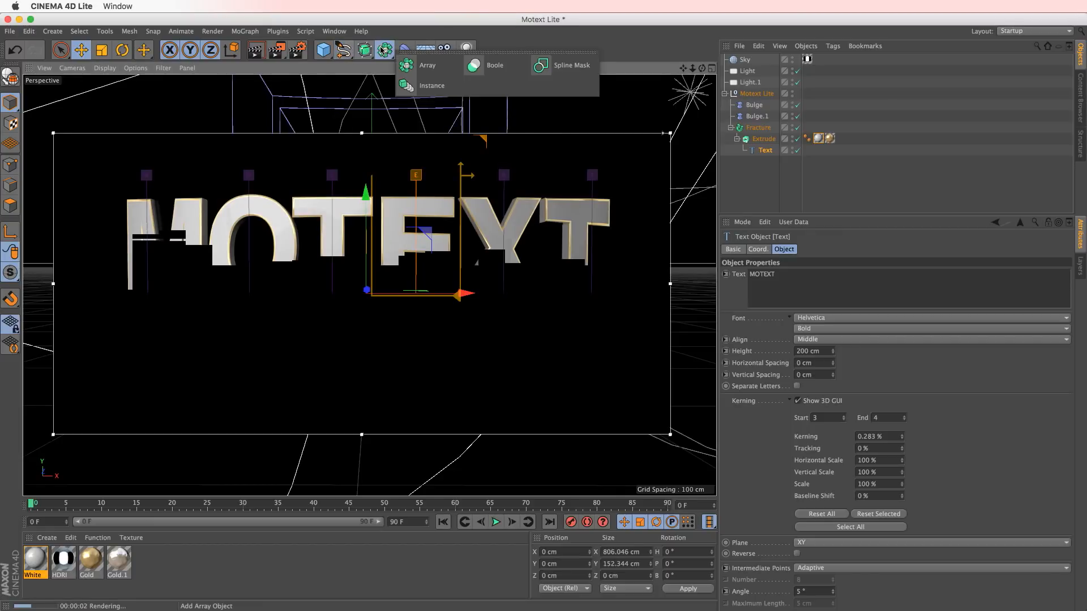
left_click(405, 85)
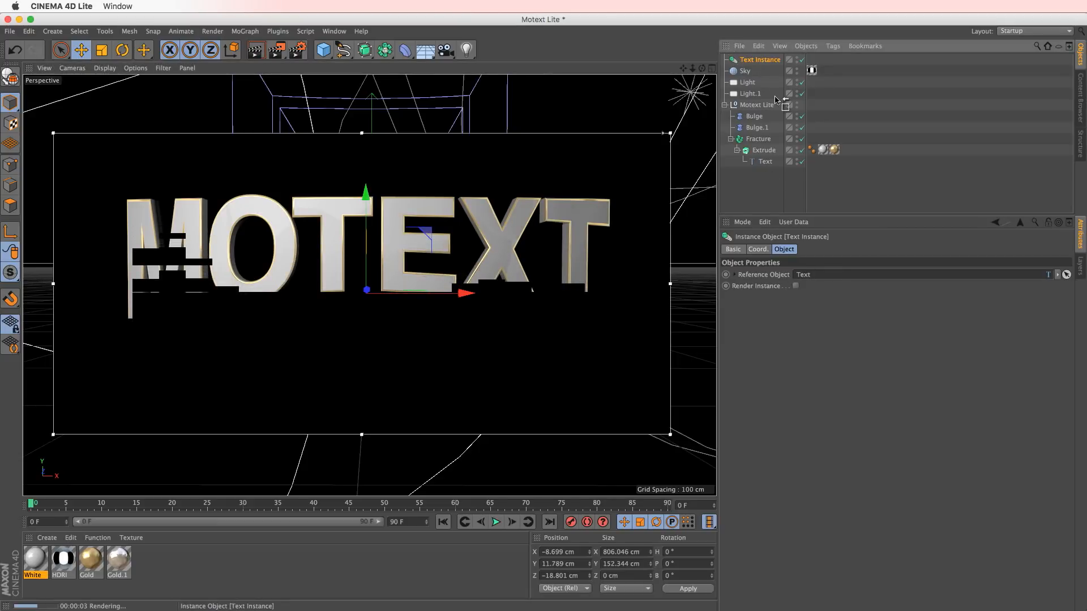
left_click_drag(760, 113, 757, 105)
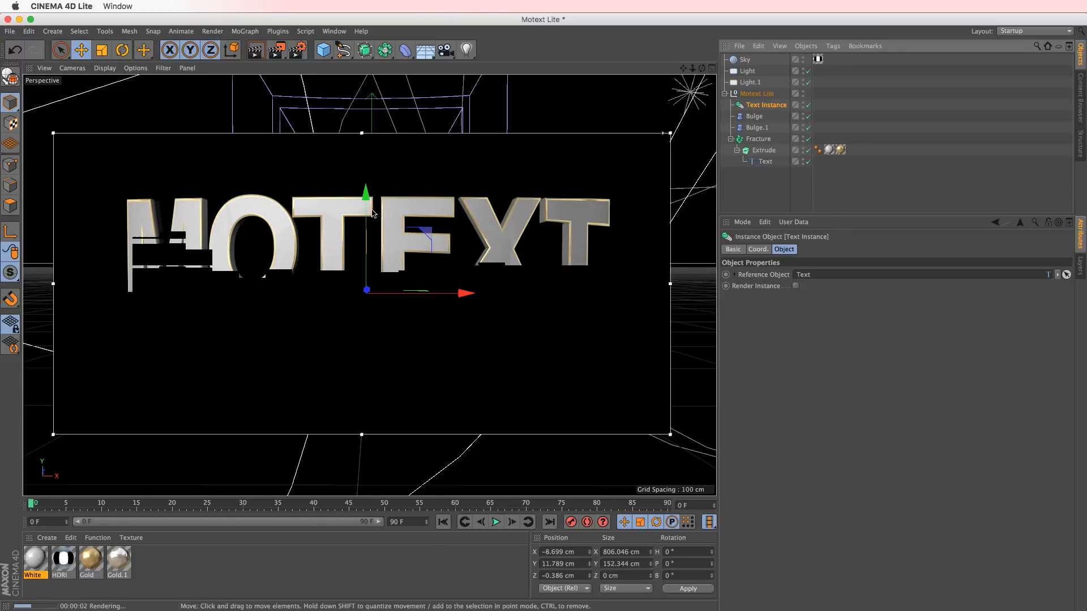
- Turn off the interactive render region and hide the Sky object in the viewport
key("alt+r")
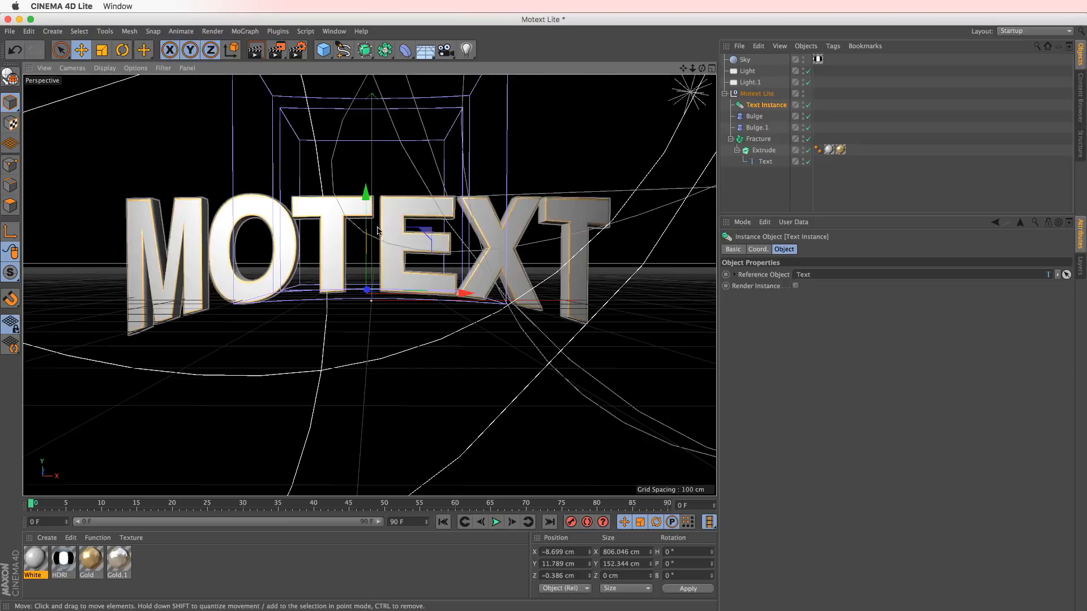
left_click(806, 63)
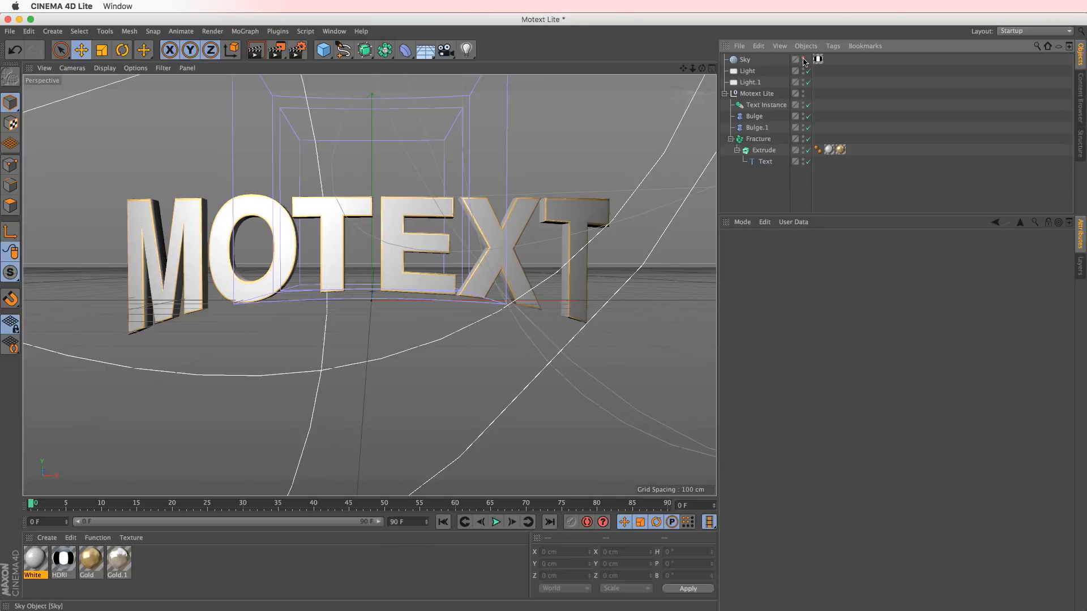
- Try raising the Text Instance above the extruded letters, and undo the move
mouse_move(666, 127)
left_mouse_down("alt")
mouse_move(735, 182)
mouse_move(666, 127)
left_mouse_up("alt")
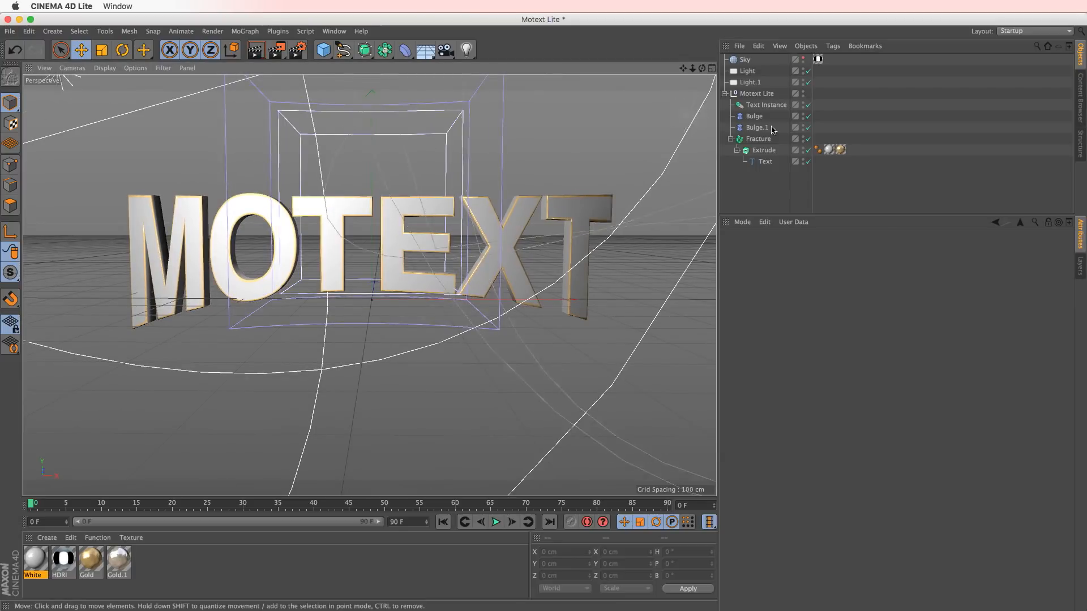
left_click(765, 105)
left_click_drag(418, 213, 404, 149)
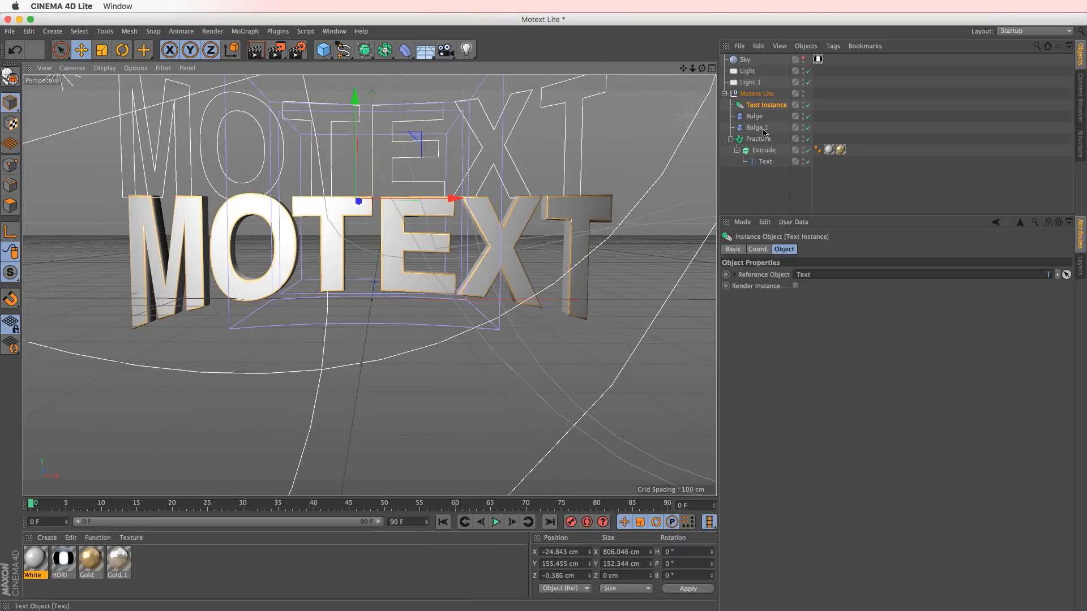
key("super+z")
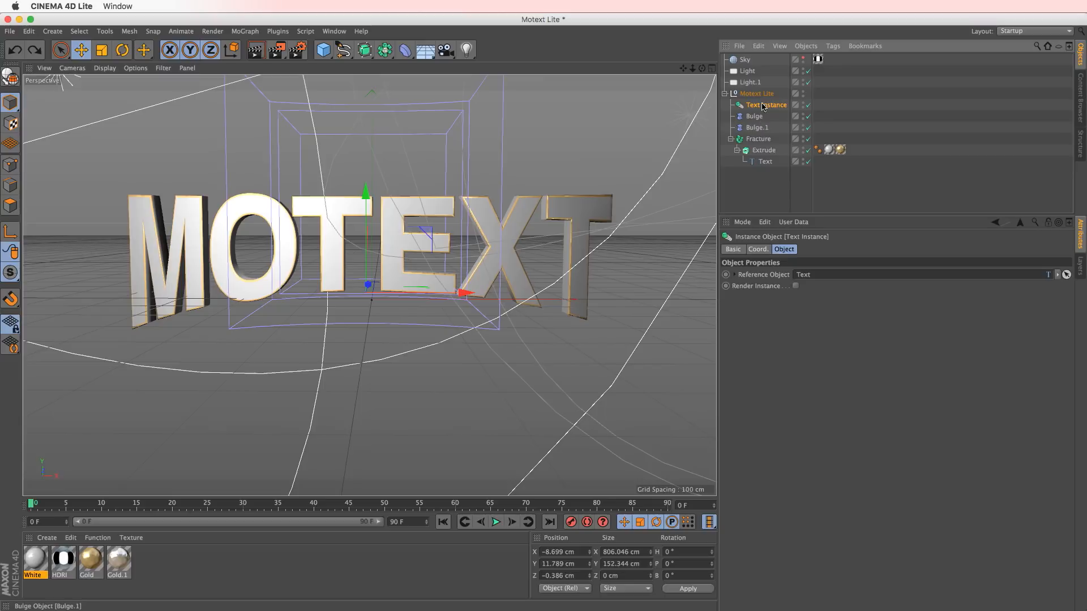
- Try changing the Motext Lite text to TEXT and raising the Text Instance, and undo these changes
left_click(764, 163)
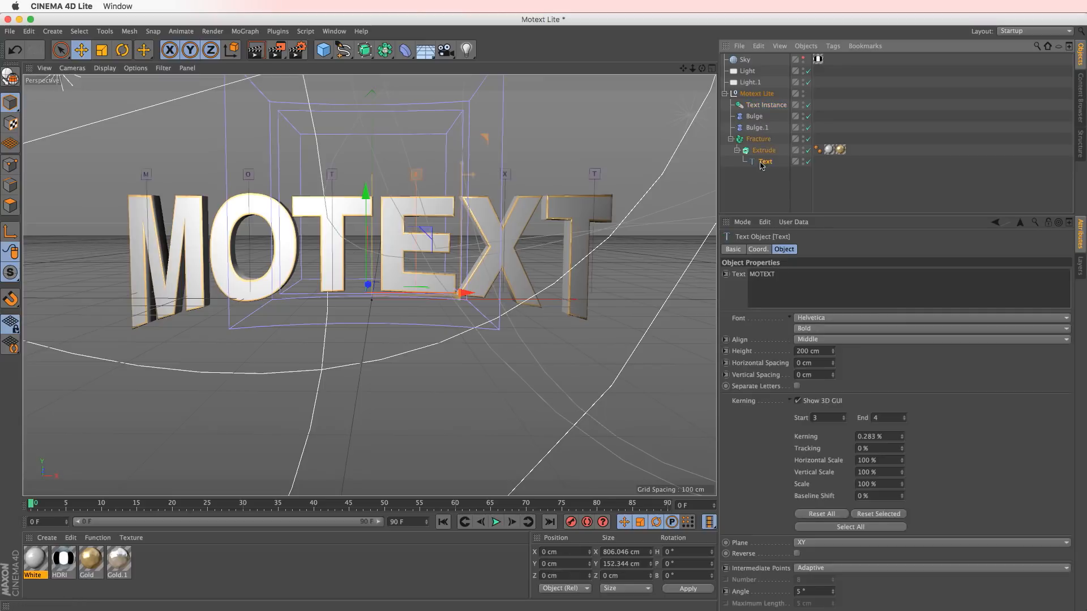
left_click(758, 94)
left_click(899, 249)
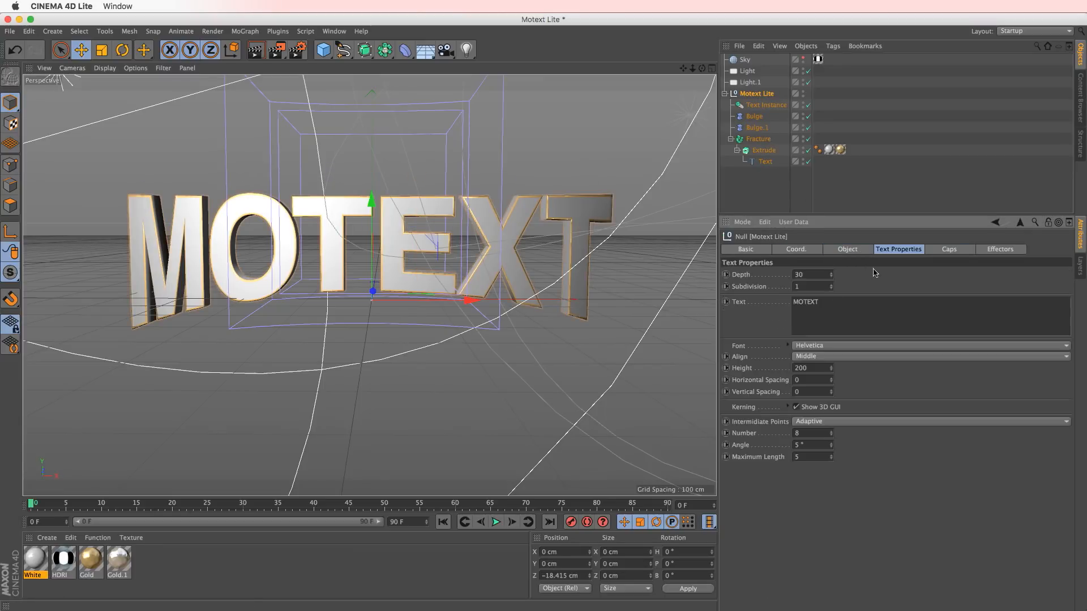
left_click_drag(828, 304, 732, 291)
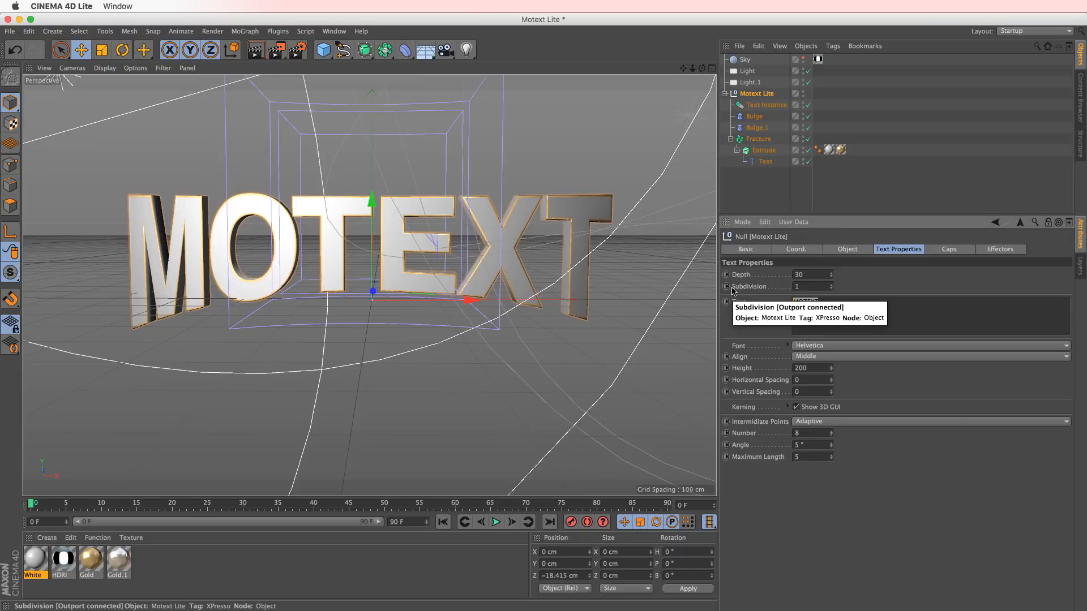
type("TEX")
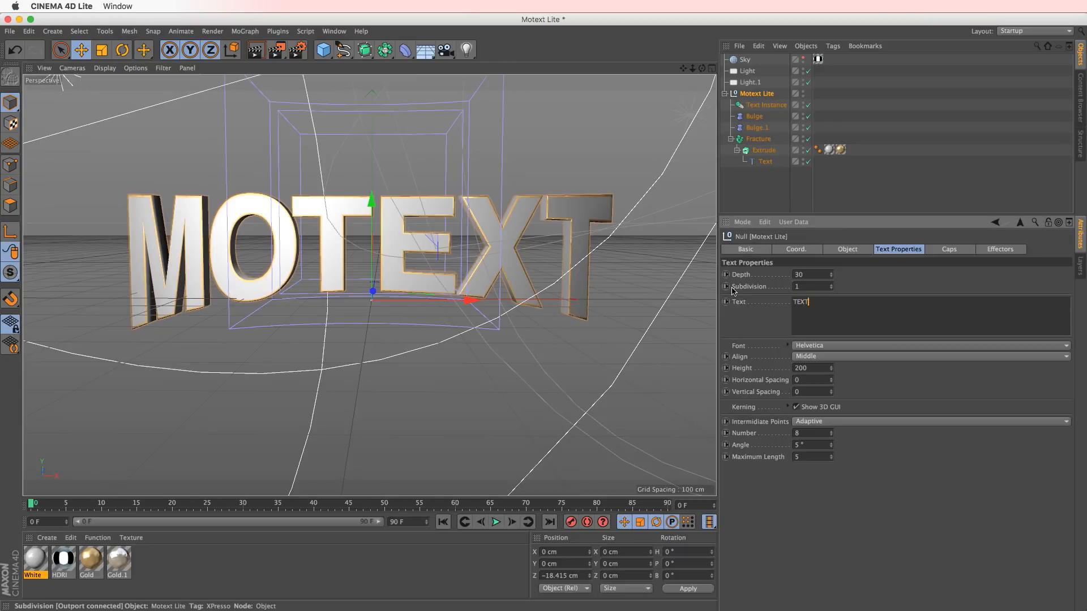
left_click(892, 281)
left_click(751, 106)
left_click_drag(366, 193, 369, 102)
key("super+z")
key("super+z")
key("super+z")
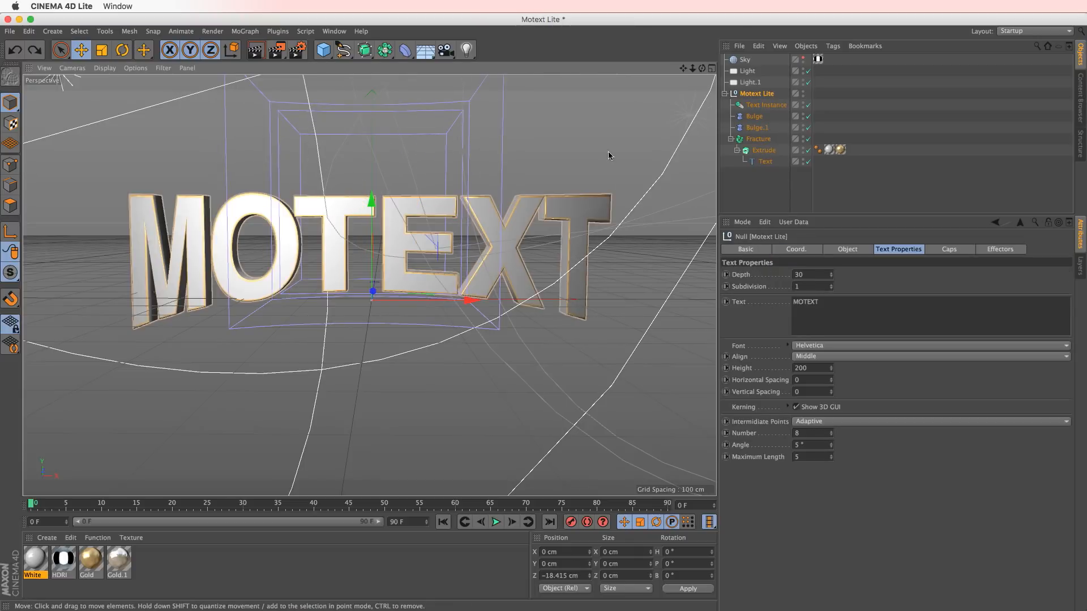
- Add a Sweep generator to the scene
left_click(758, 106)
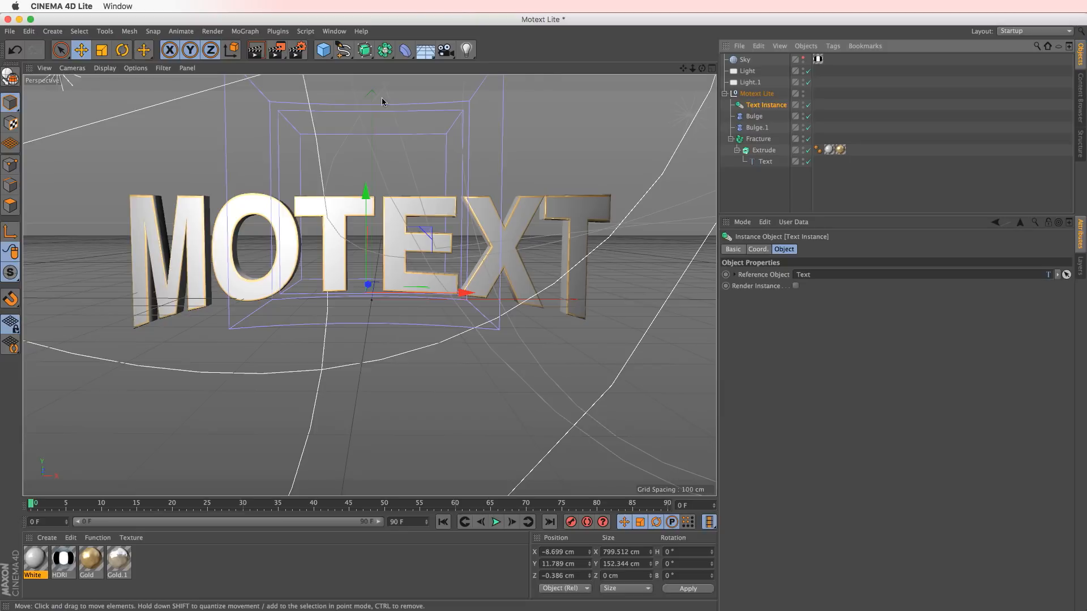
left_click(342, 52)
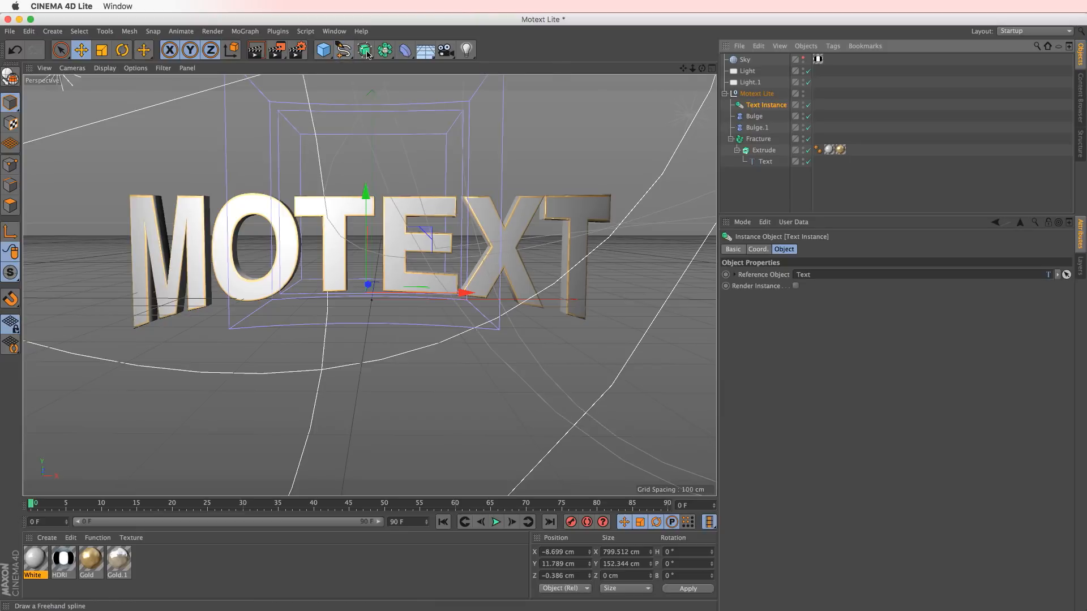
left_click(365, 51)
left_click(391, 104)
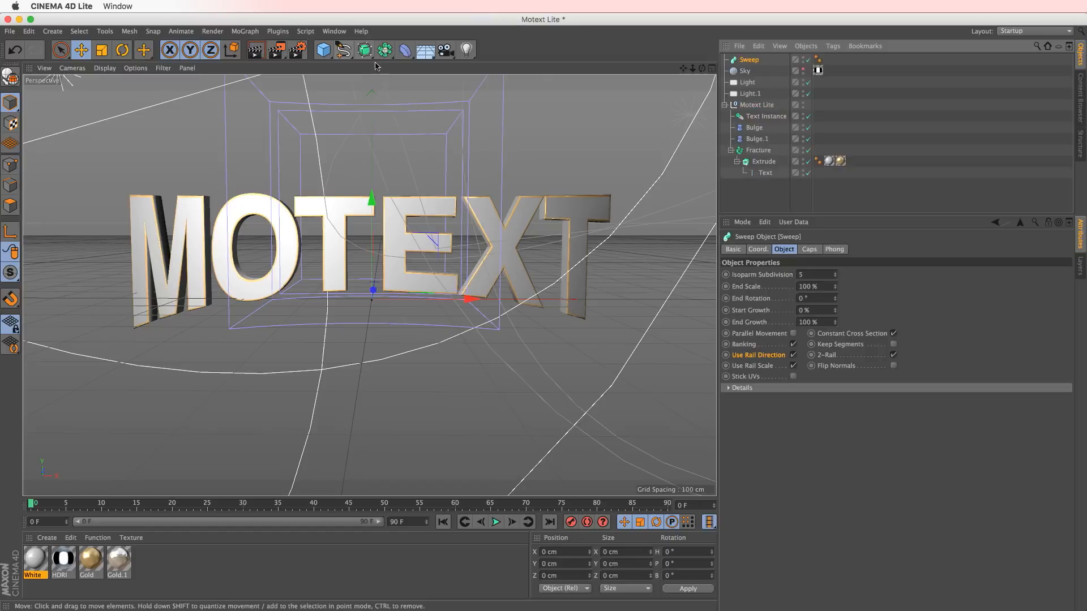
left_click(371, 52)
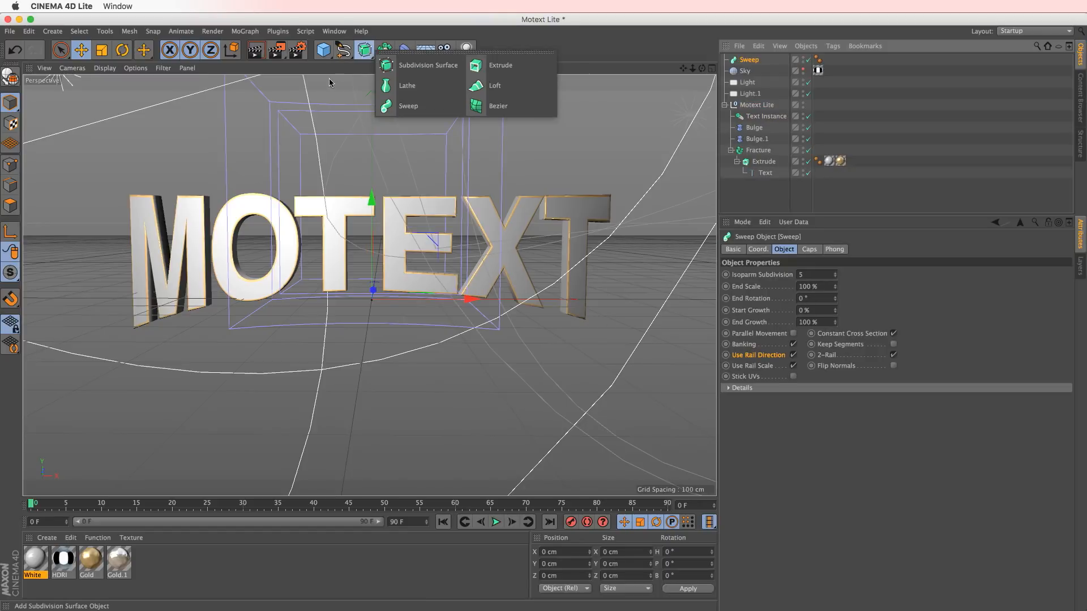
left_click(365, 50)
- Create a Circle spline and nest it above the Text Instance in the Sweep, with the Sweep inside Motext Lite above the Bulge deformers
left_click(342, 50)
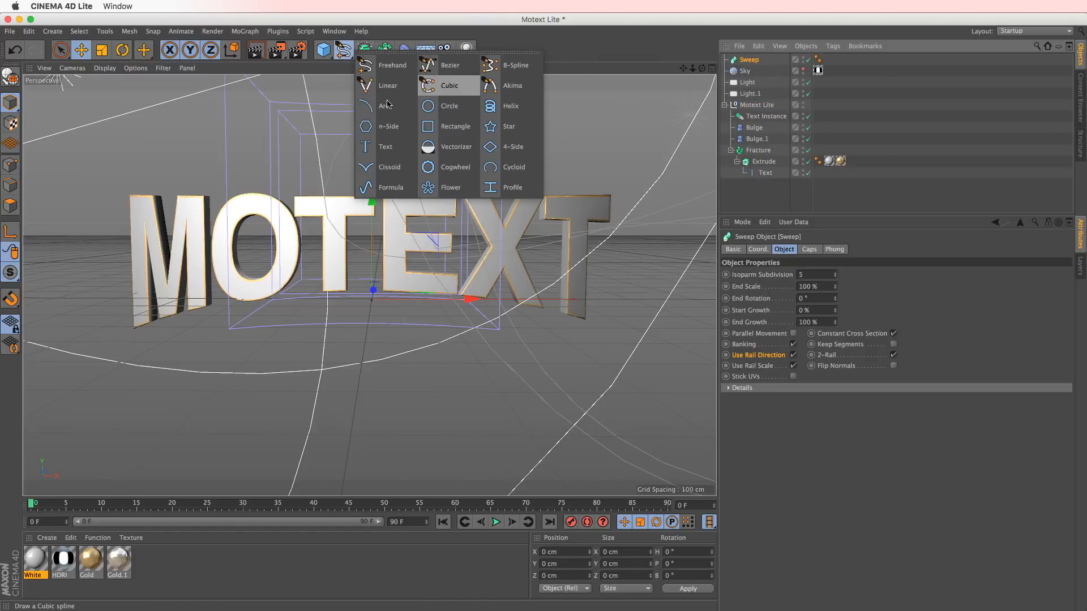
left_click(444, 106)
left_click_drag(744, 73, 763, 119)
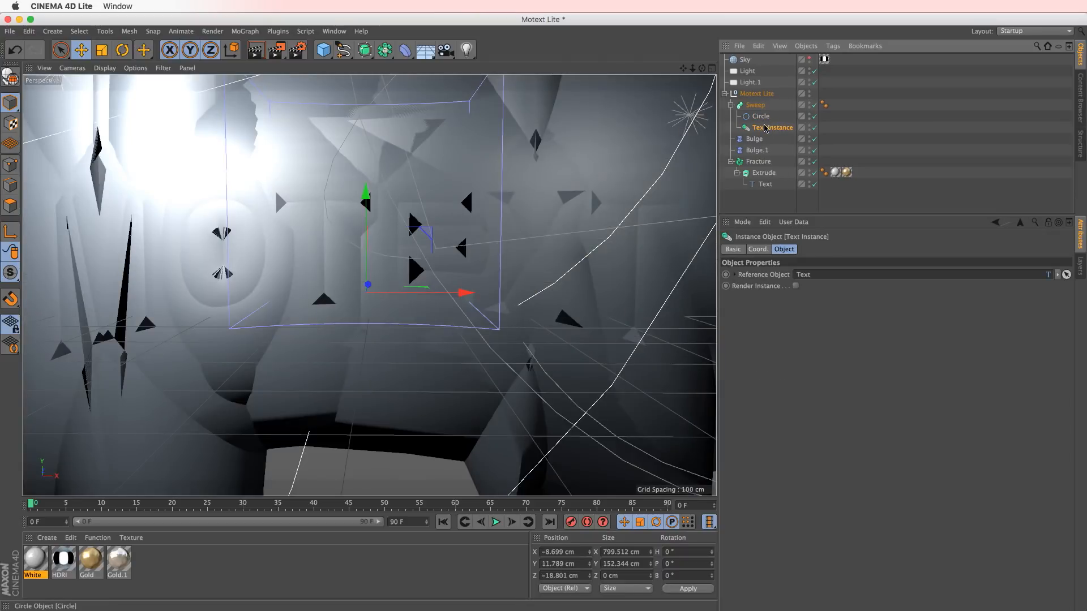
left_click(757, 106)
- Set the sweep profile Circle's radius to 4 cm
left_click(759, 116)
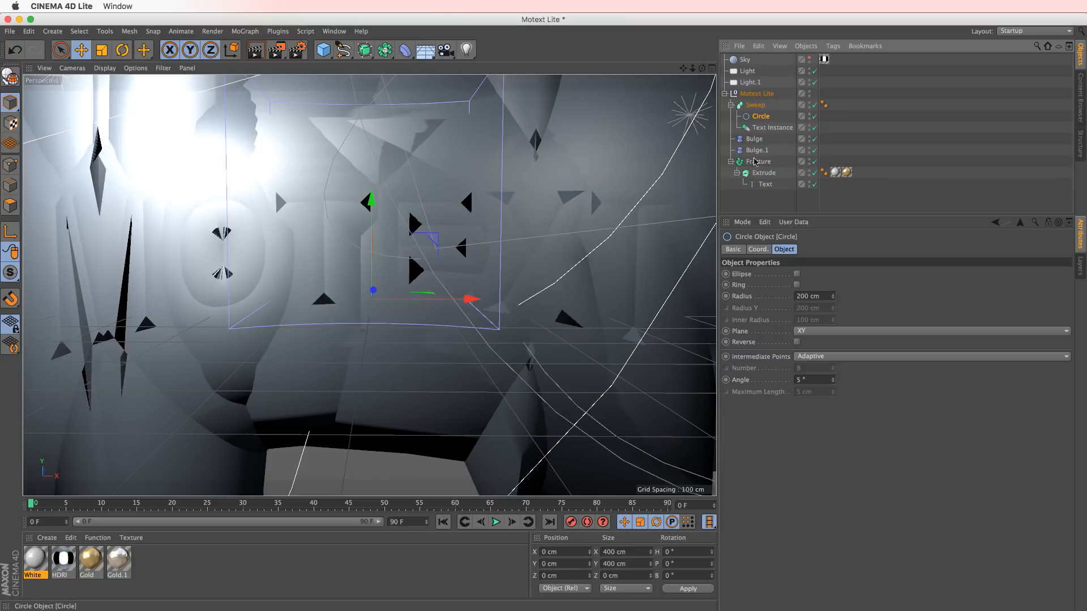
left_click_drag(839, 299, 807, 409)
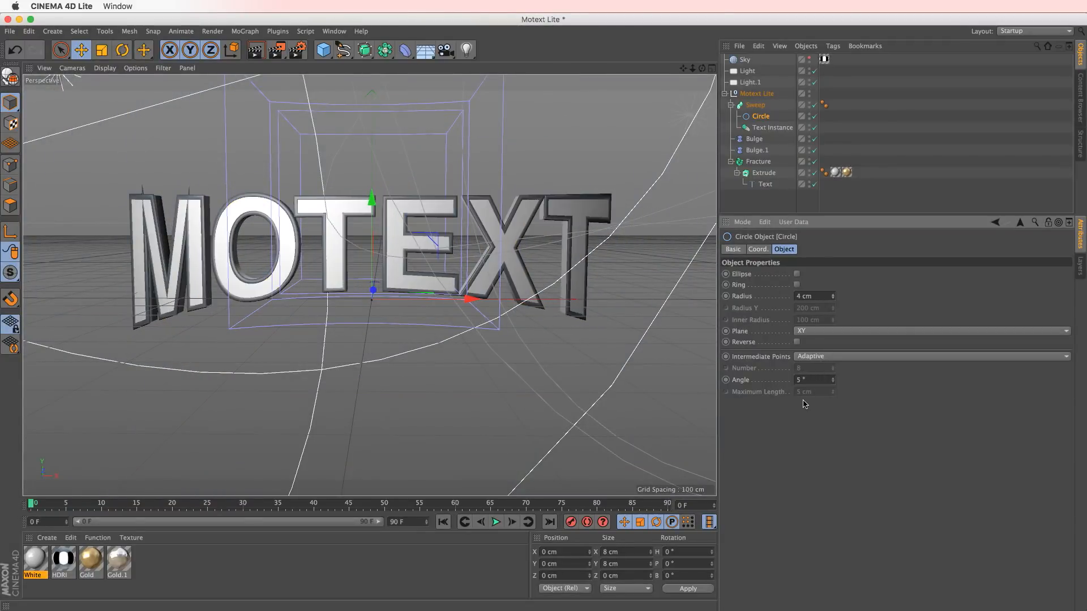
left_click_drag(538, 260, 697, 194, "alt")
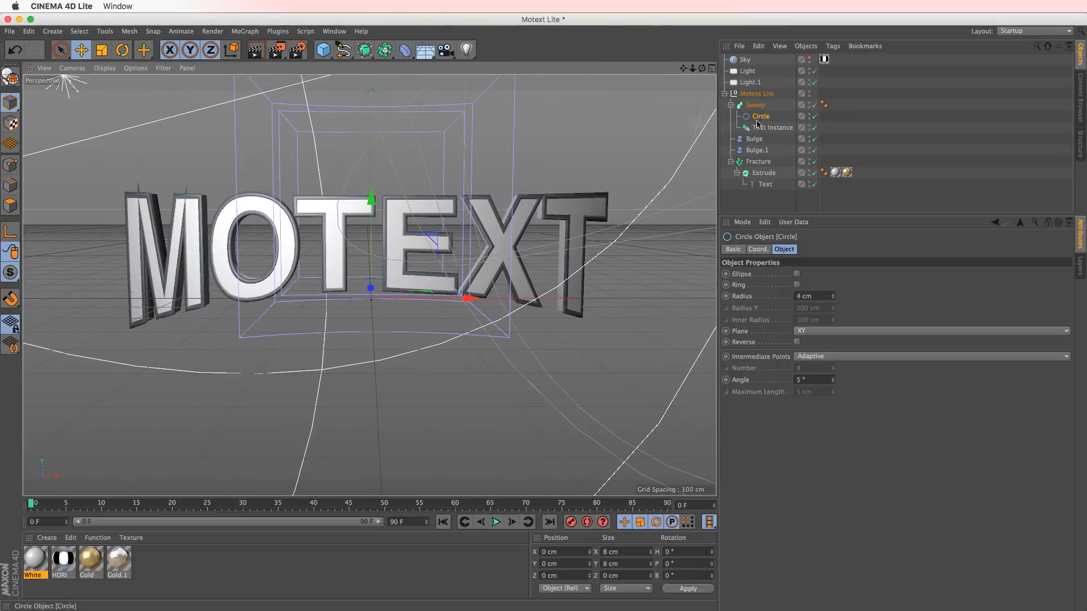
- Move the Text Instance back along Z to about -4.7 cm, behind the front faces of the letters
left_click(773, 127)
left_click_drag(502, 189, 476, 255, "alt")
left_click_drag(476, 256, 484, 225, "alt")
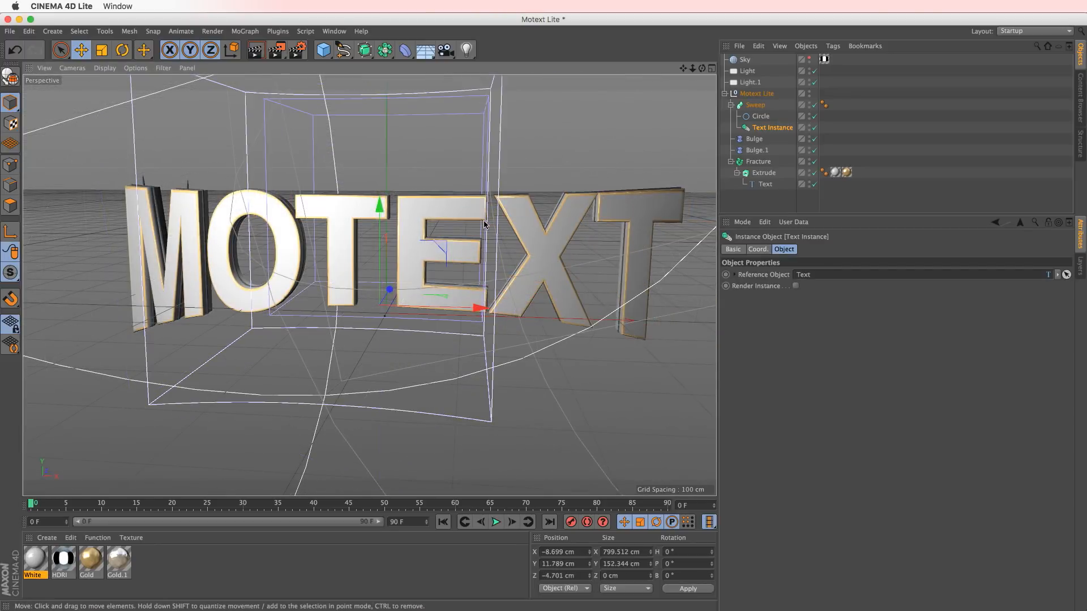
- Change the Motext Lite text's font to Helvetica Neue
left_click_drag(169, 195, 198, 166, "alt")
right_click_drag(198, 166, 242, 150, "alt")
left_click_drag(243, 150, 153, 199, "alt")
scroll(196, 207, "down", 4)
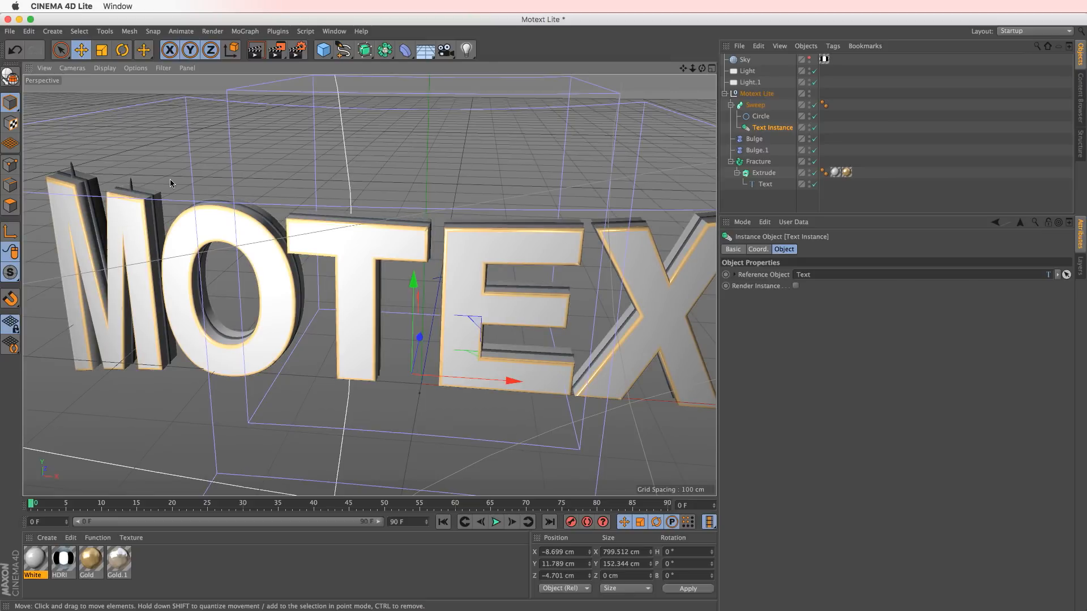
mouse_move(170, 183)
left_mouse_down("alt")
mouse_move(216, 212)
mouse_move(162, 197)
left_mouse_up("alt")
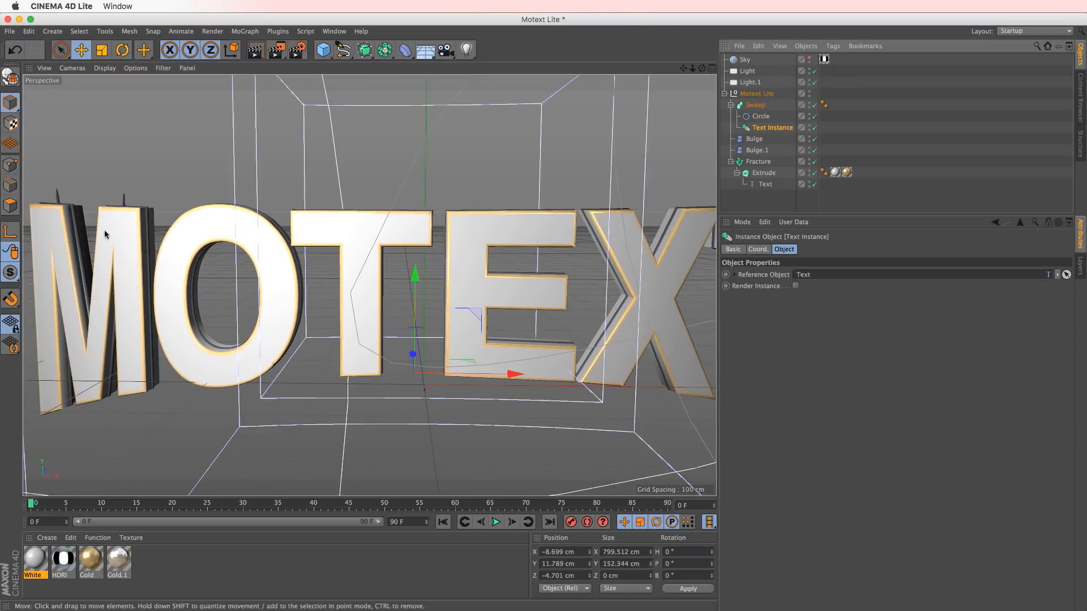
left_click_drag(104, 230, 155, 249, "alt")
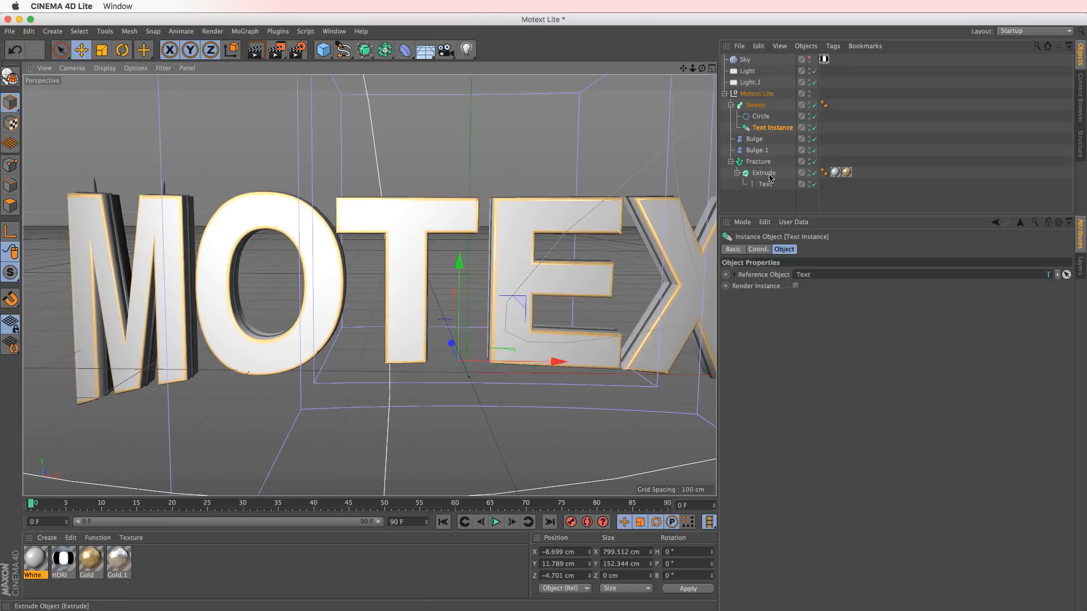
left_click(756, 94)
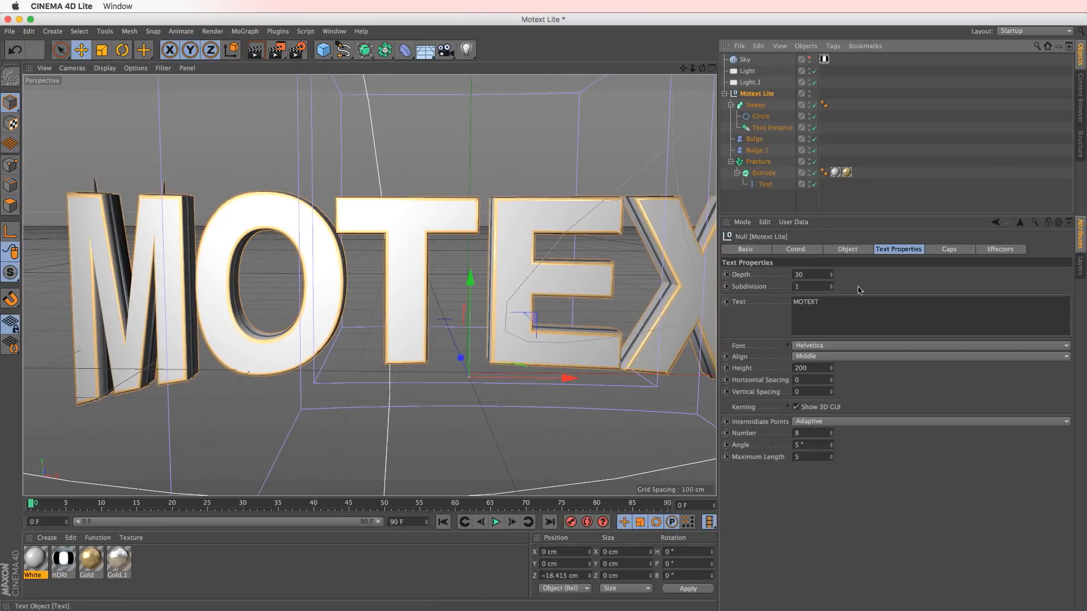
left_click(839, 346)
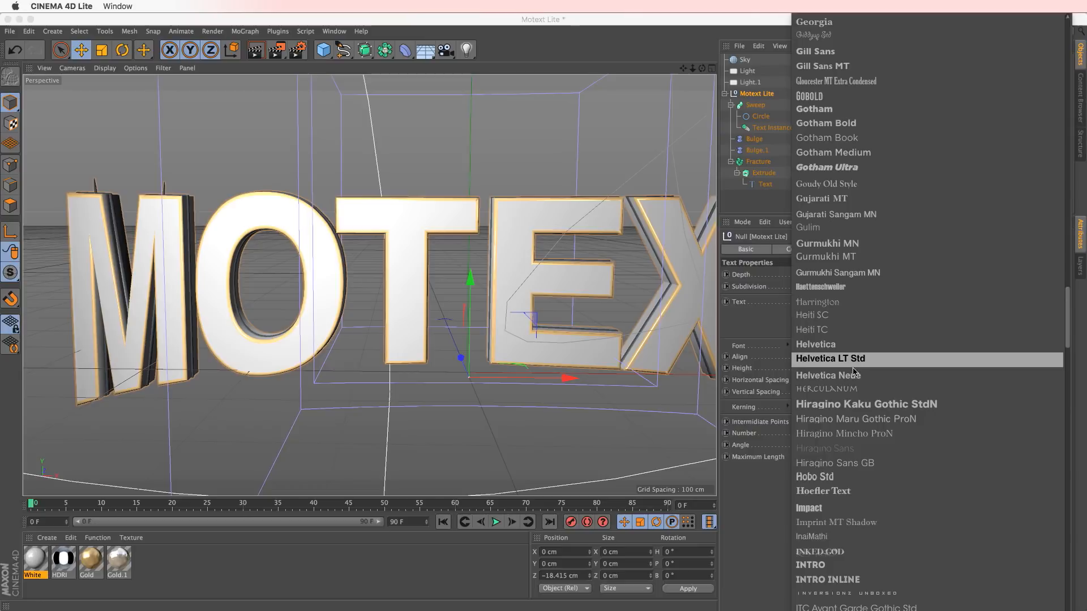
left_click(858, 373)
- Increase the sweep profile Circle's radius to 6 cm
left_click_drag(212, 263, 162, 277, "alt")
left_click_drag(200, 169, 265, 239, "alt")
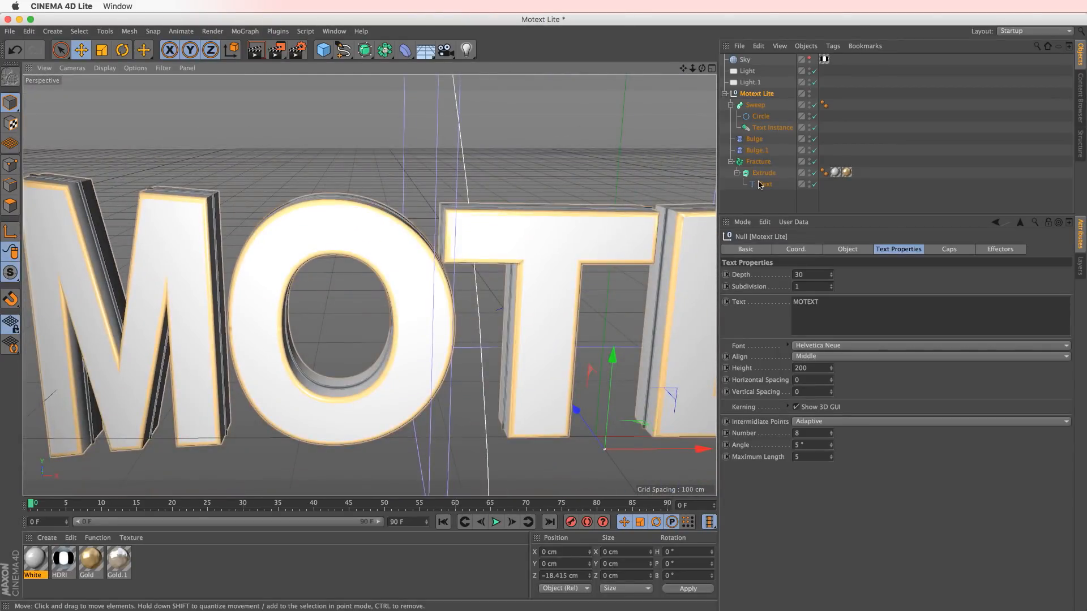
left_click(760, 116)
left_click(833, 295)
left_click(833, 295)
left_click_drag(351, 273, 475, 219, "alt")
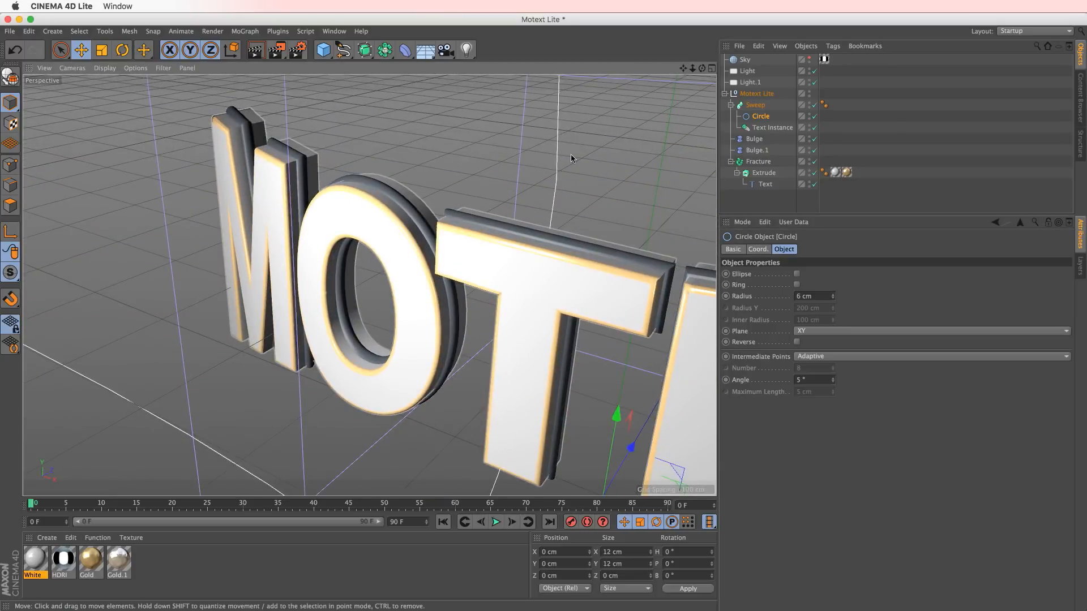
- Stretch the profile Circle by setting its Y scale to 2.64, leaving the X and Z scales at 1
left_click(768, 251)
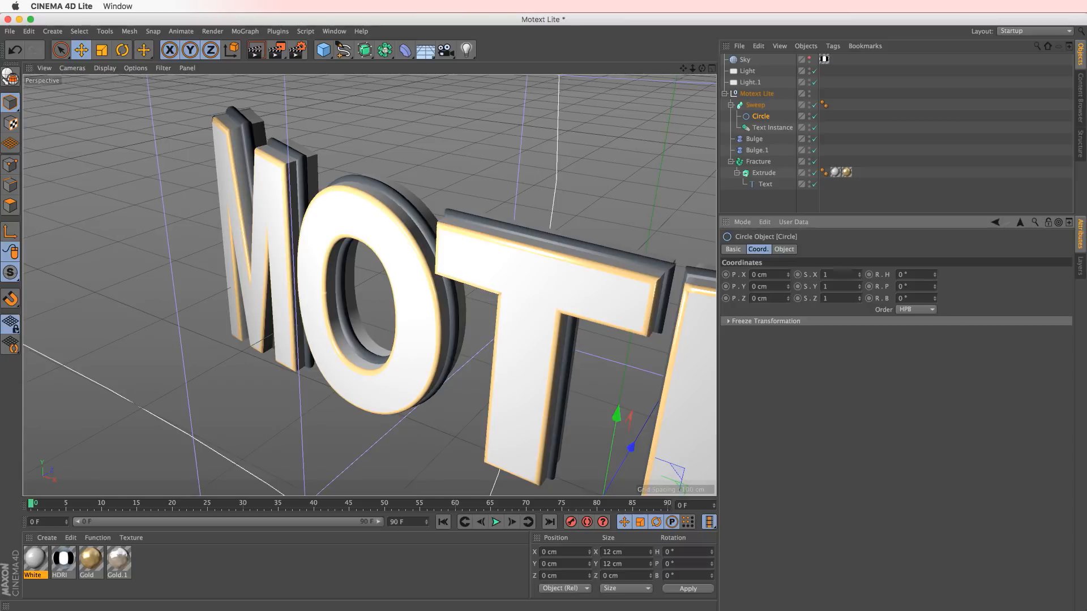
left_click_drag(858, 274, 904, 204)
key("super+z")
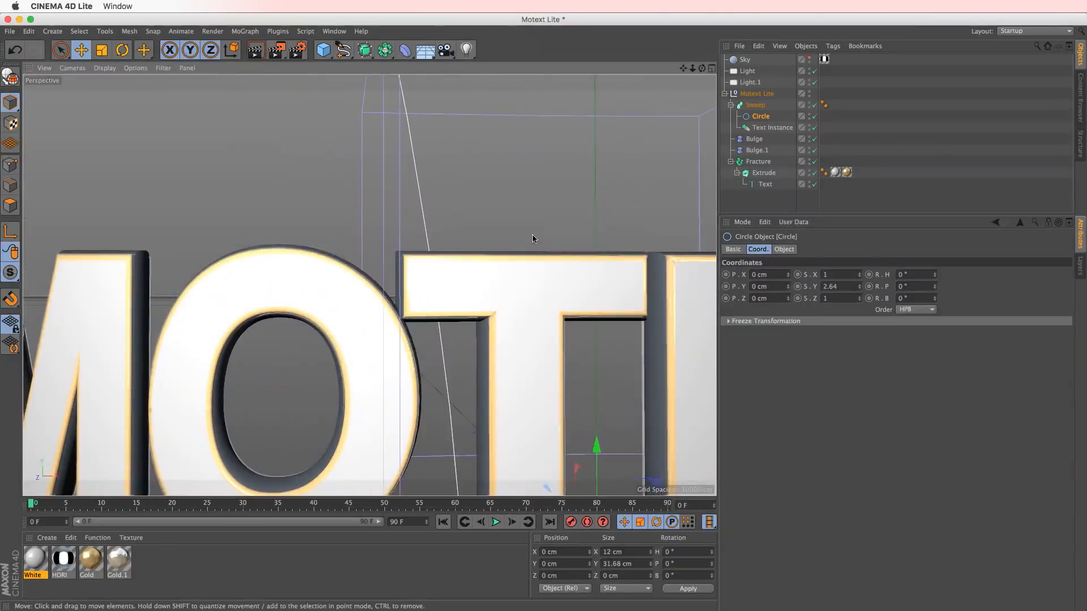
left_click_drag(486, 273, 383, 232, "alt")
- Apply the Gold material to the Sweep and preview the whole text in the interactive render region
left_click_drag(87, 559, 762, 113)
mouse_move(453, 220)
left_mouse_down("alt")
mouse_move(450, 208)
mouse_move(455, 237)
left_mouse_up("alt")
scroll(455, 237, "down", 3)
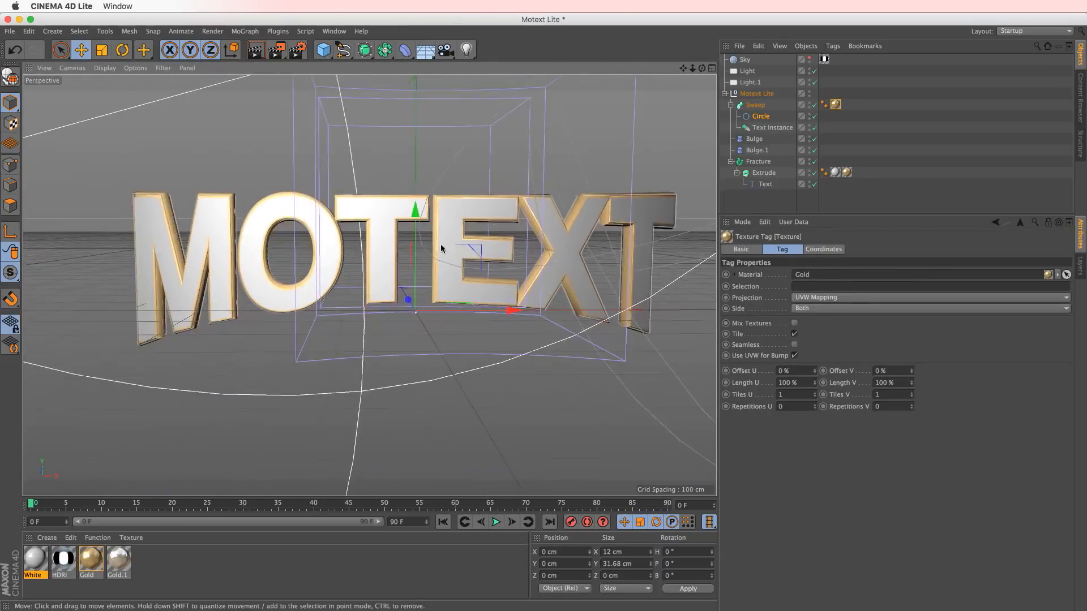
middle_click_drag(455, 241, 437, 255, "alt")
key("super+r")
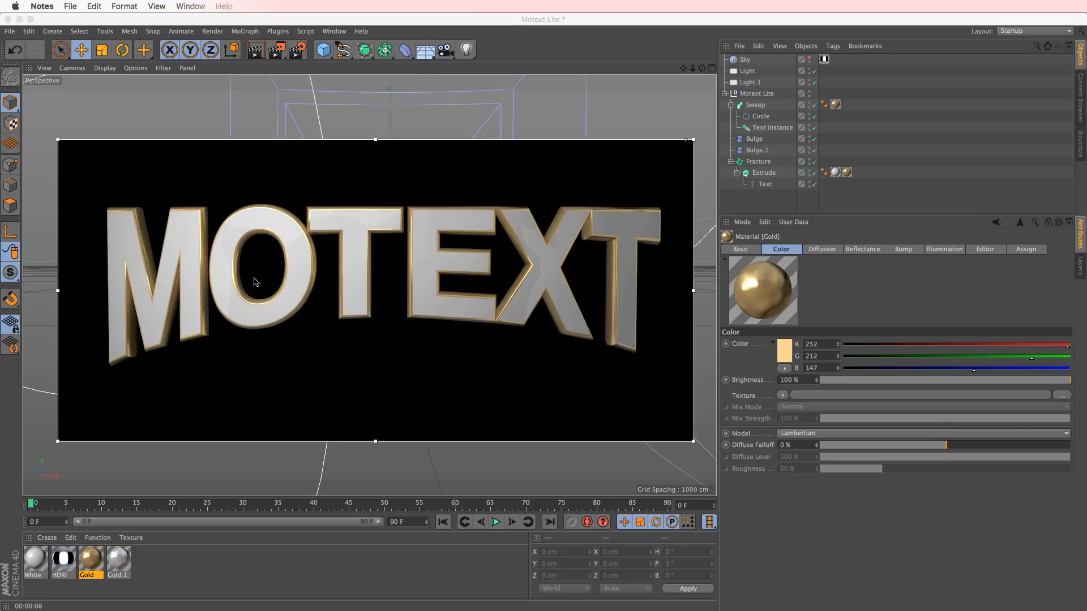
- Review Motext Lite's text, effector and cap settings, and the Circle and Text Instance inside the Sweep
left_click(755, 94)
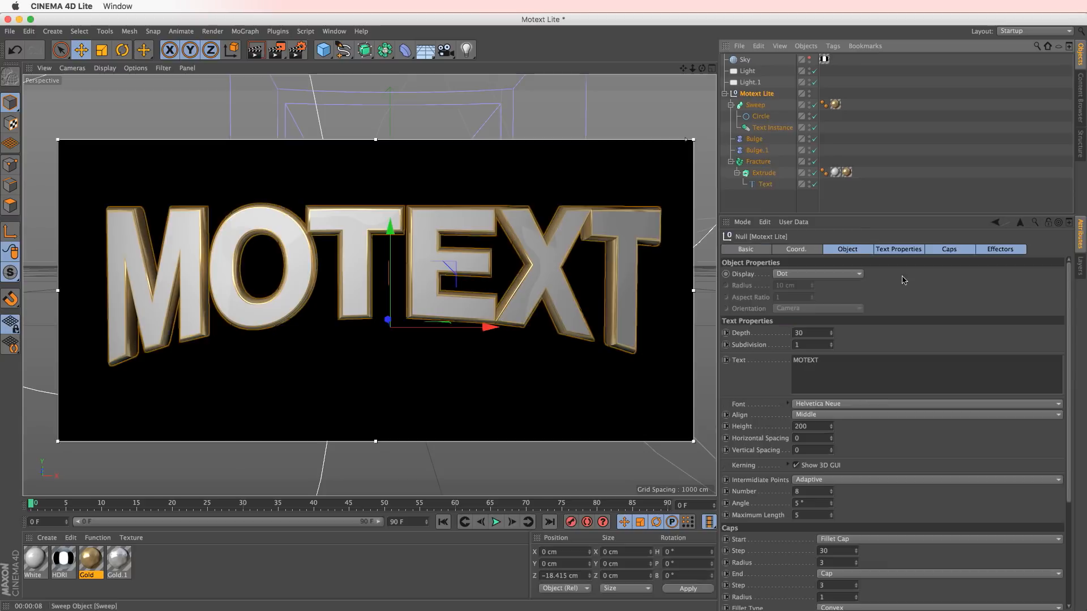
left_click(898, 249)
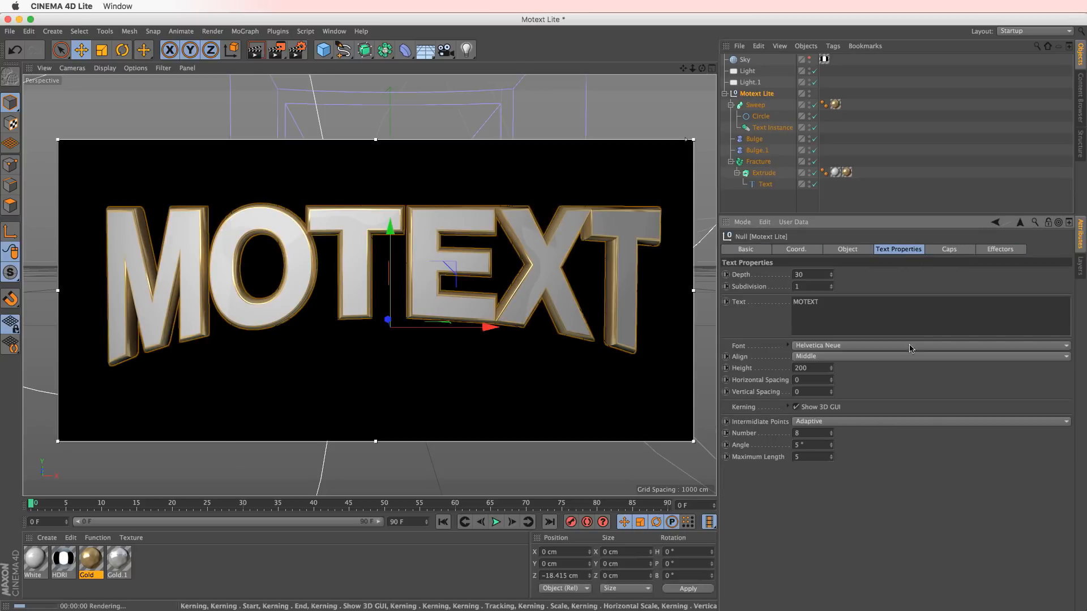
left_click(988, 251)
left_click(949, 249)
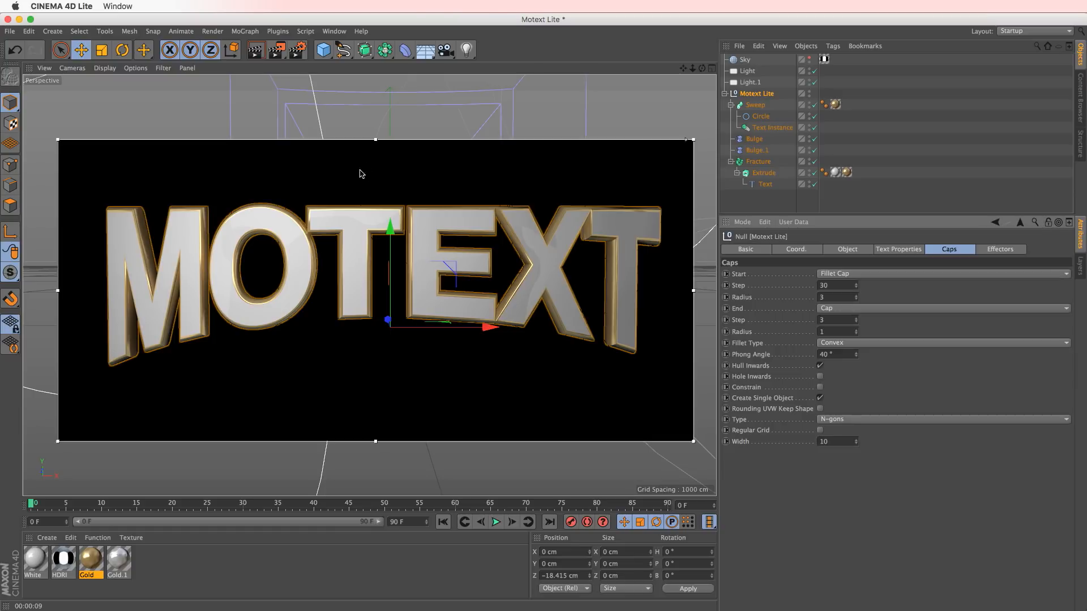
left_click(763, 116)
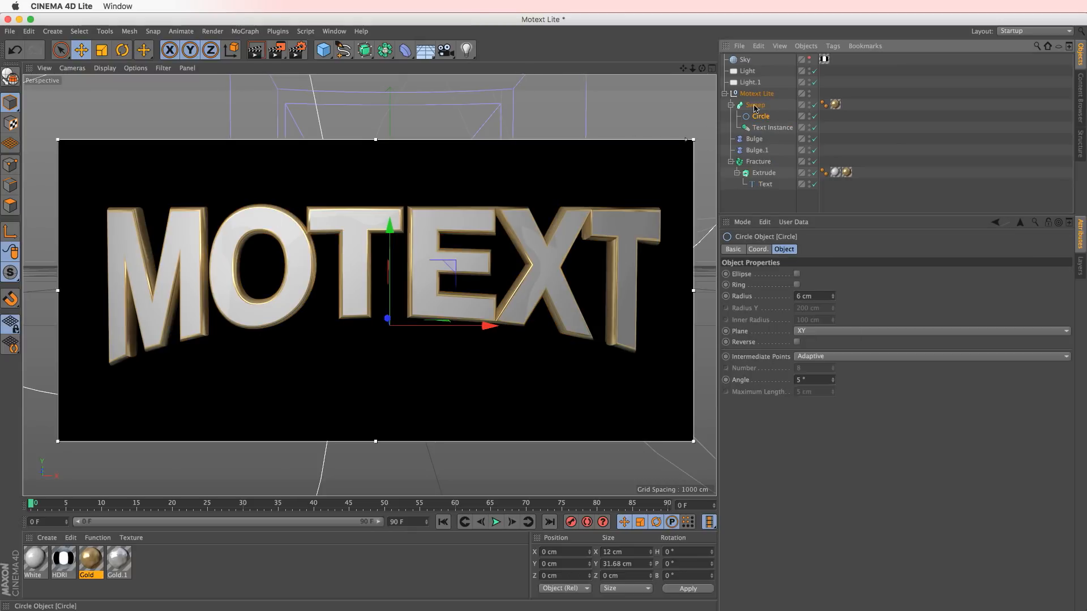
left_click(766, 128)
left_click(763, 117)
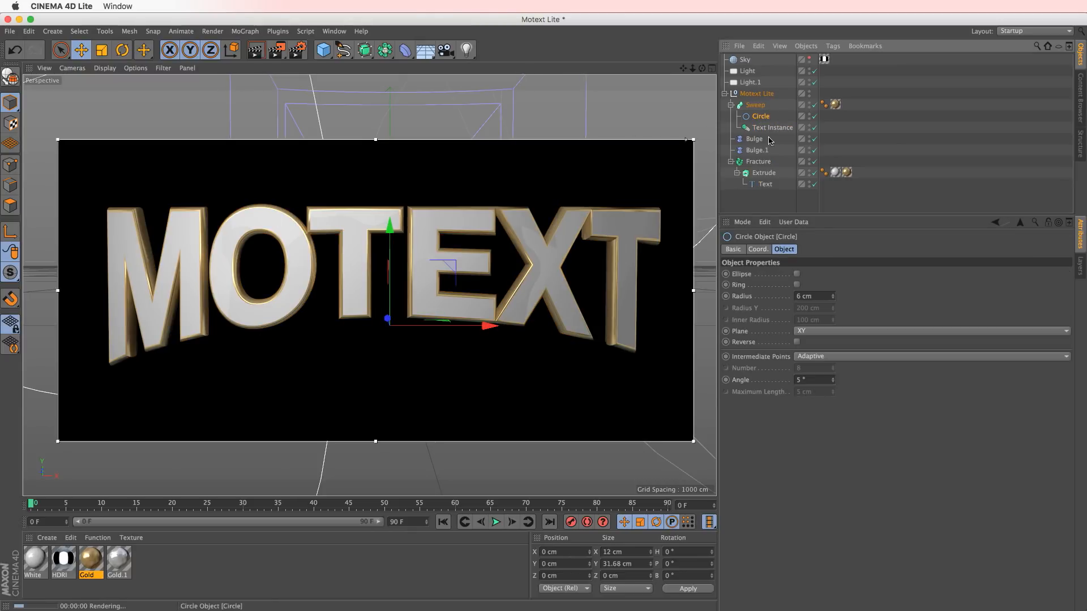